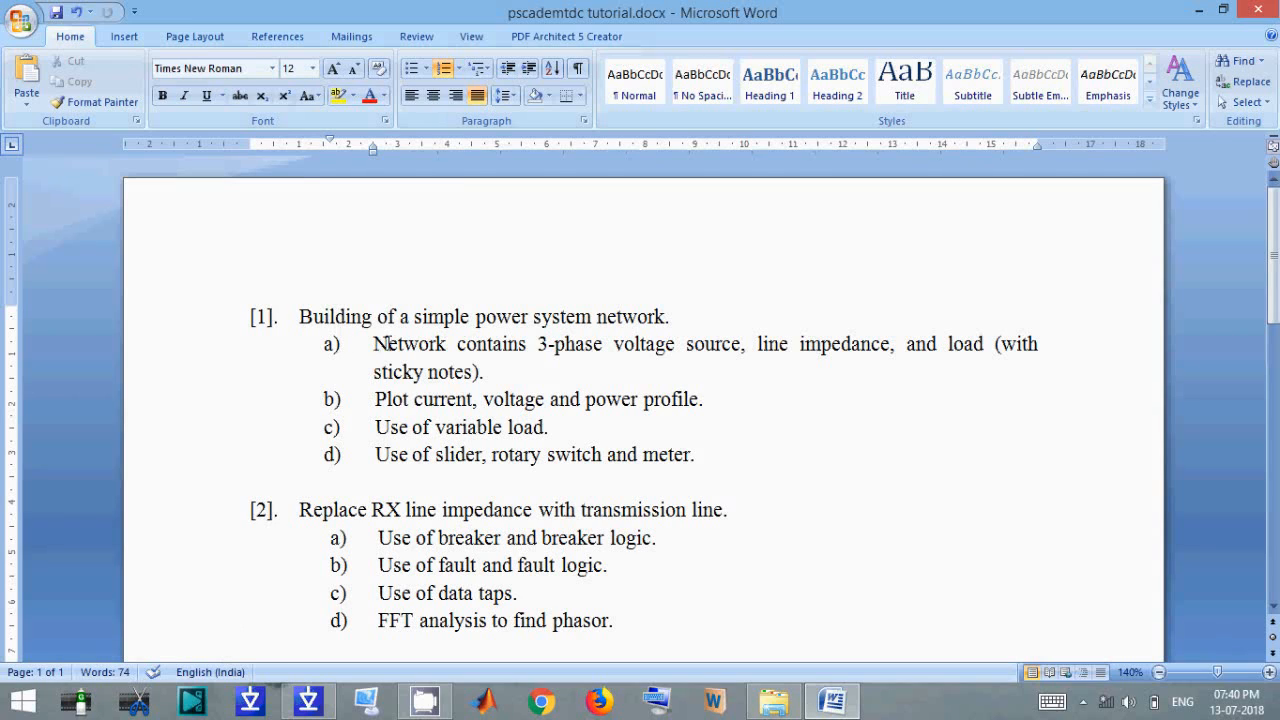
Switch to PSCAD, create a new case project and open its empty main circuit page.
left_click(308, 700)
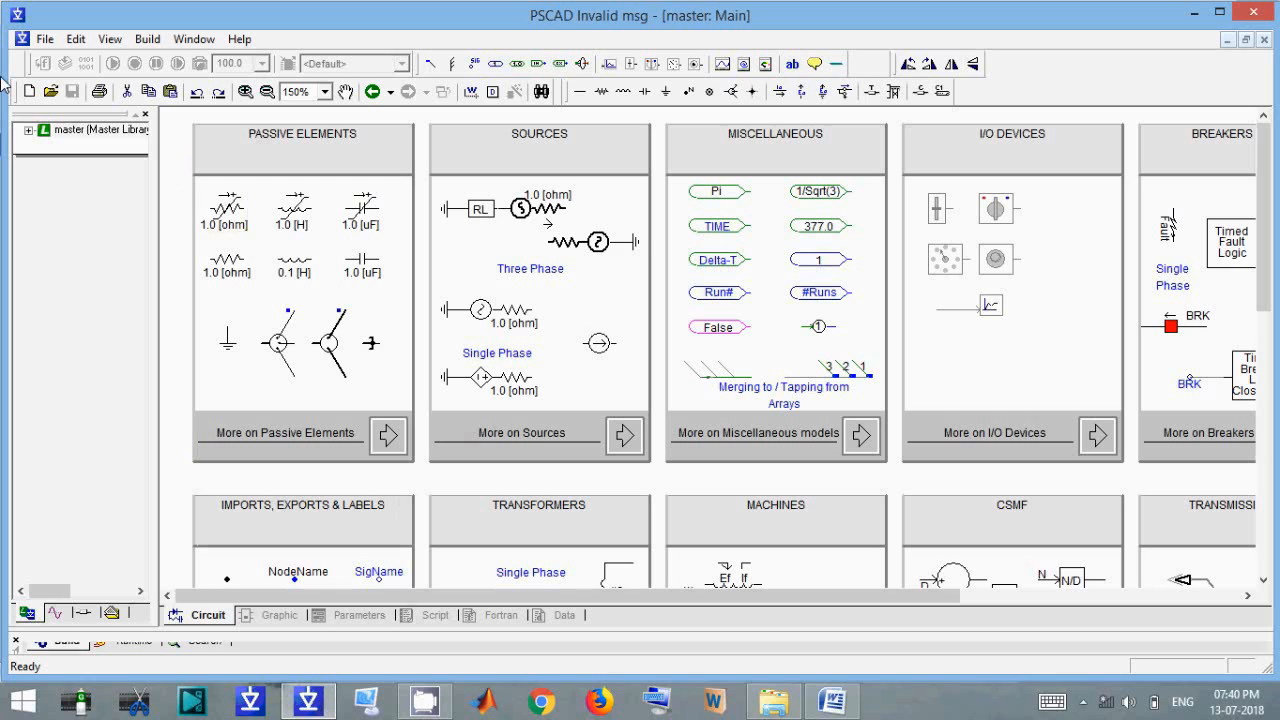
left_click(47, 42)
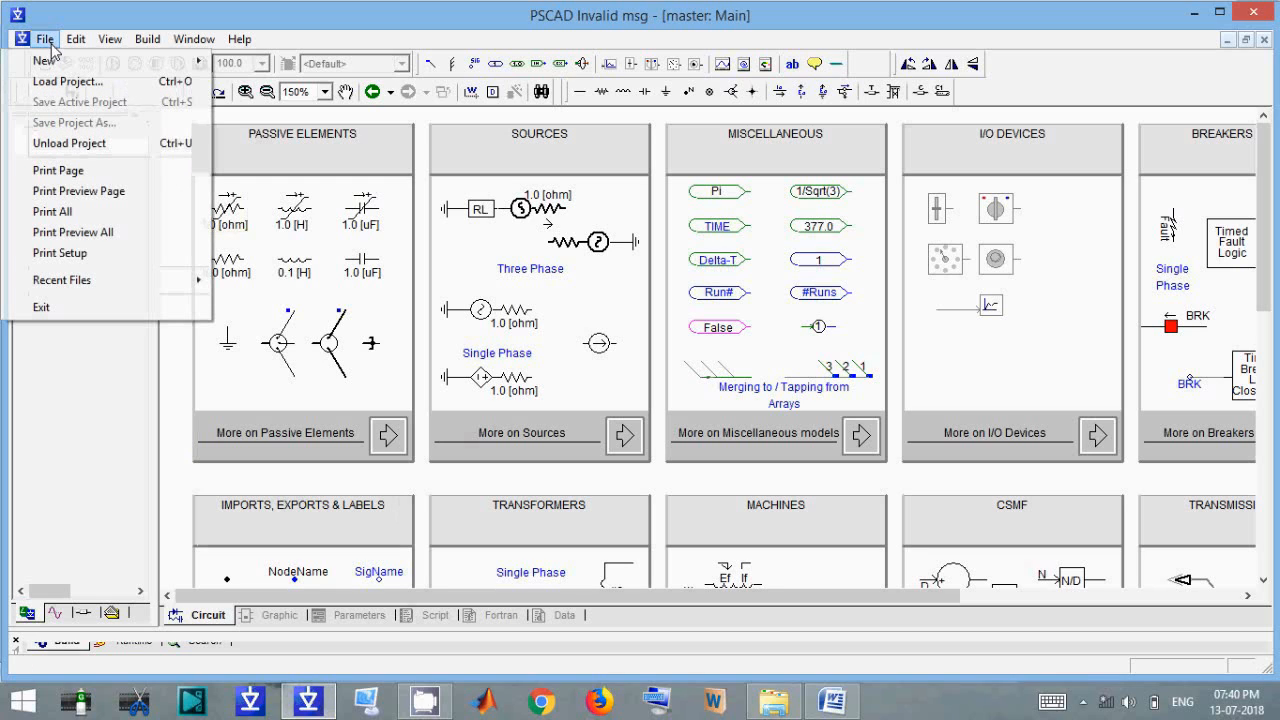
mouse_move(50, 60)
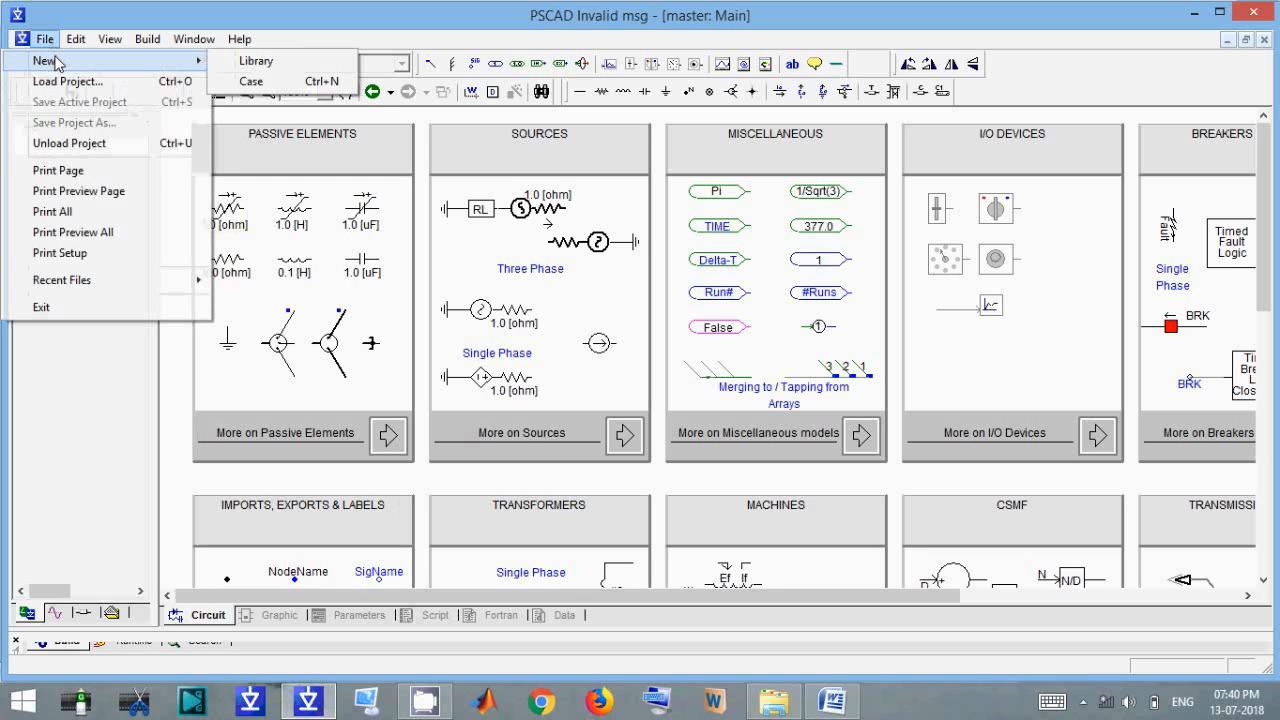
left_click(262, 81)
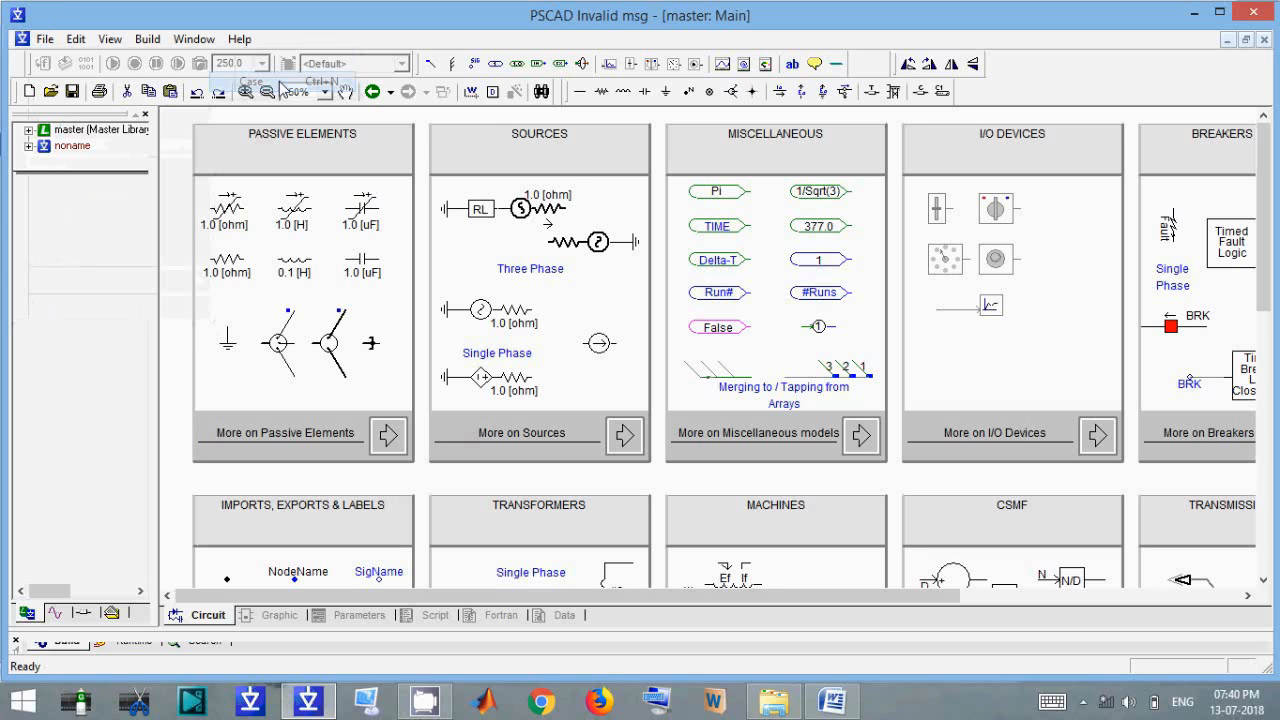
double_click(68, 150)
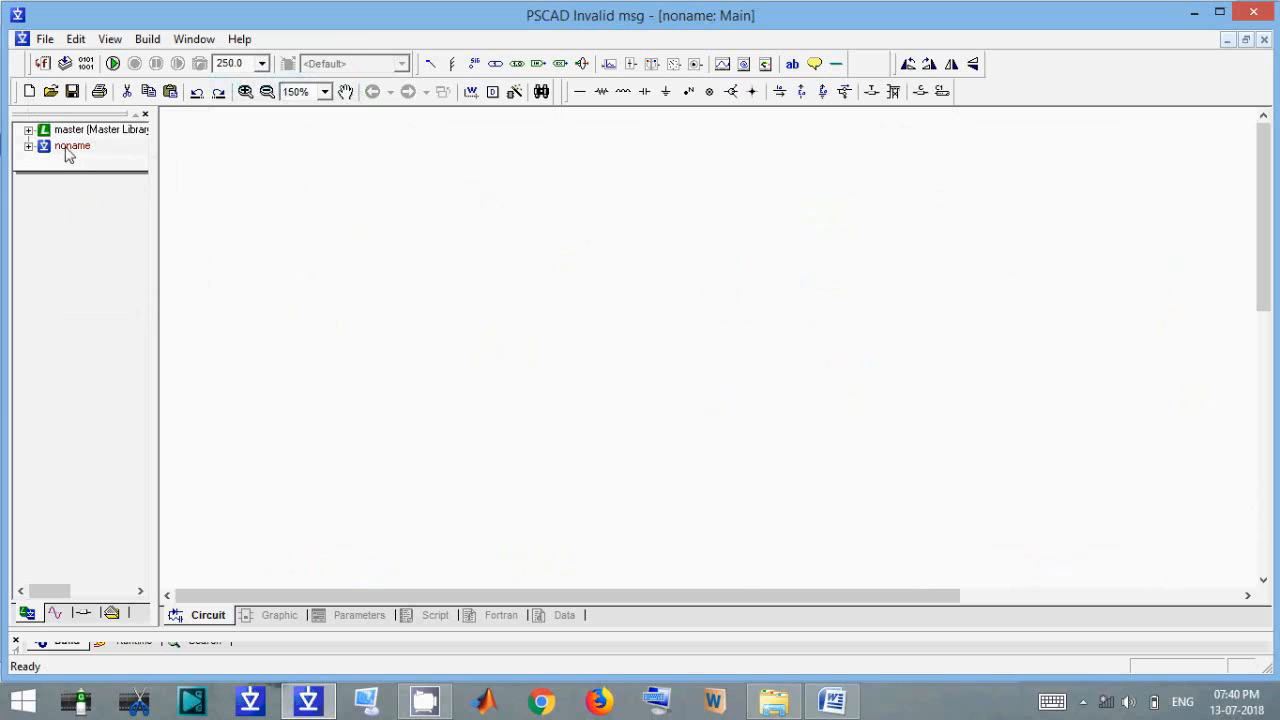
Save the new case as powersystem.psc in the 4.PSCAD tutorial folder on the Study (H:) drive.
left_click(72, 91)
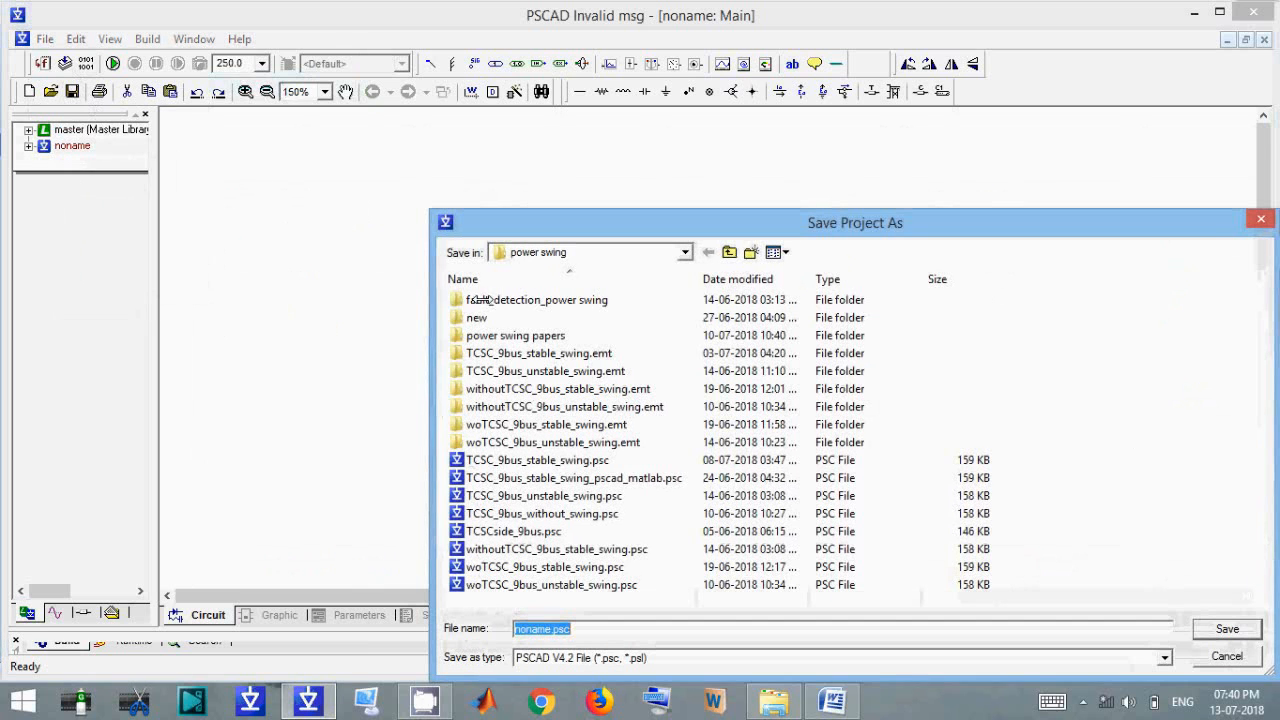
left_click(729, 253)
left_click(729, 253)
left_click(729, 253)
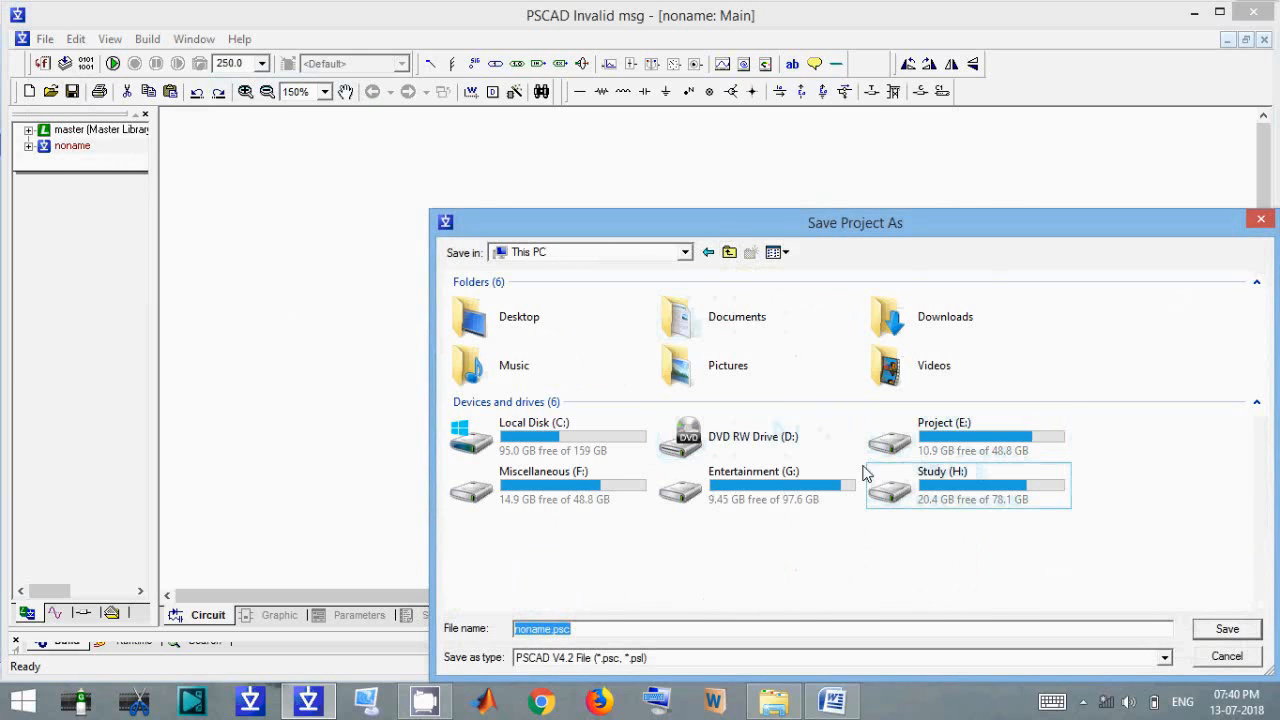
double_click(928, 483)
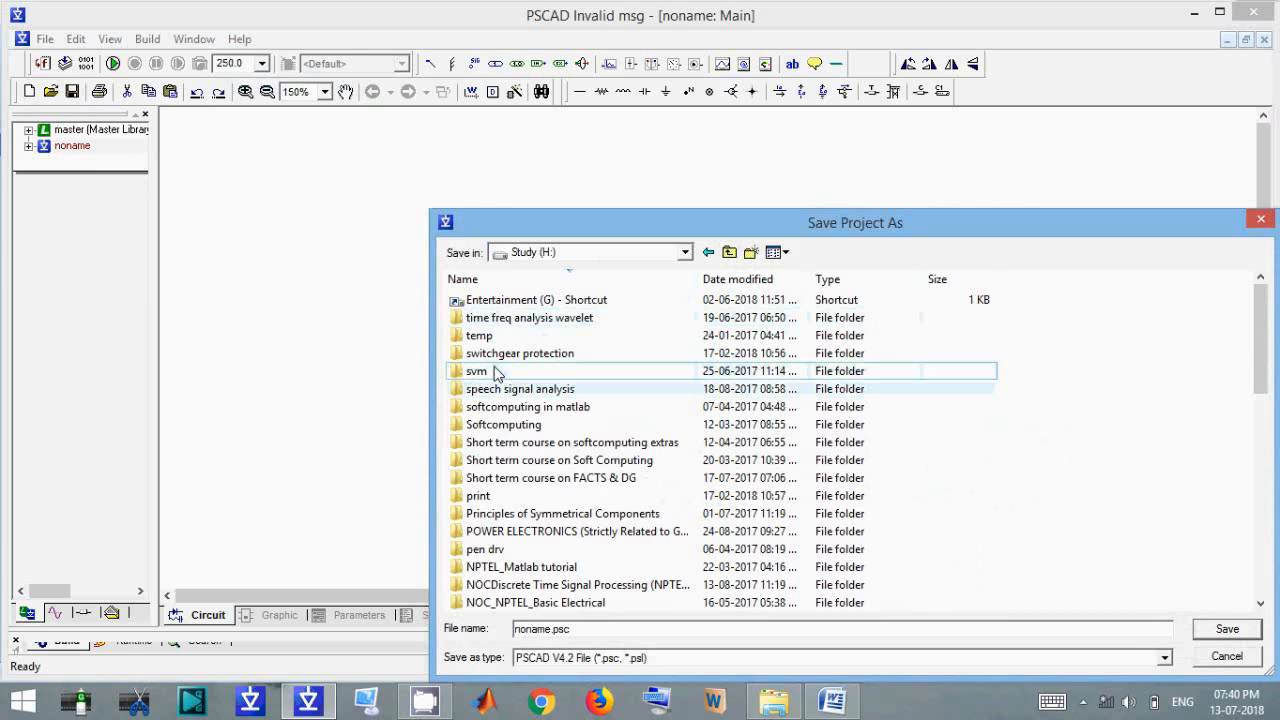
scroll(590, 500, "down", 10)
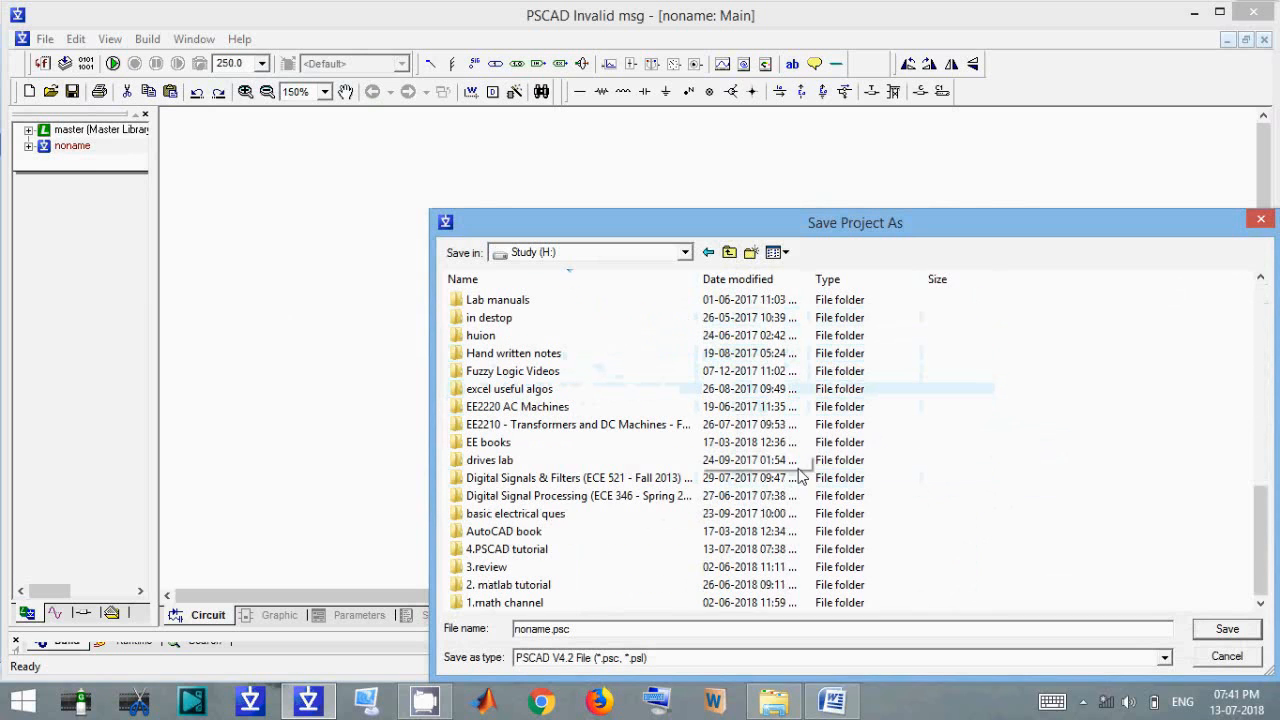
double_click(492, 550)
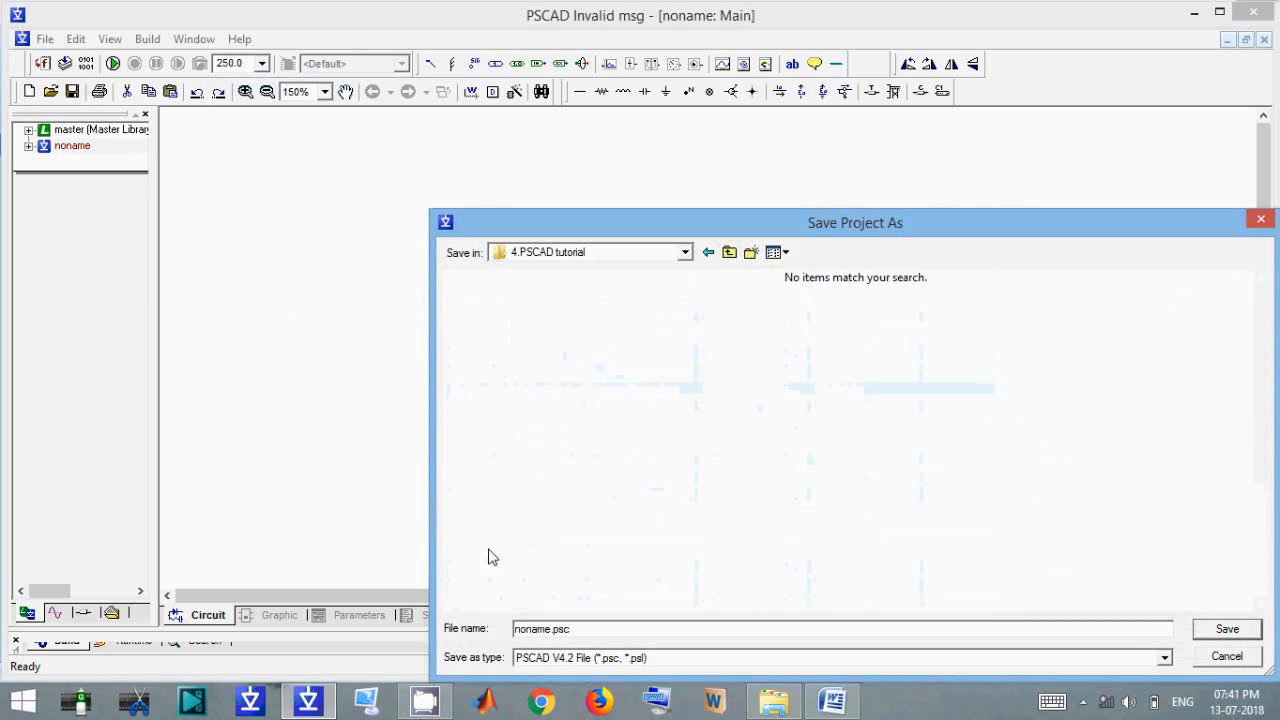
double_click(548, 628)
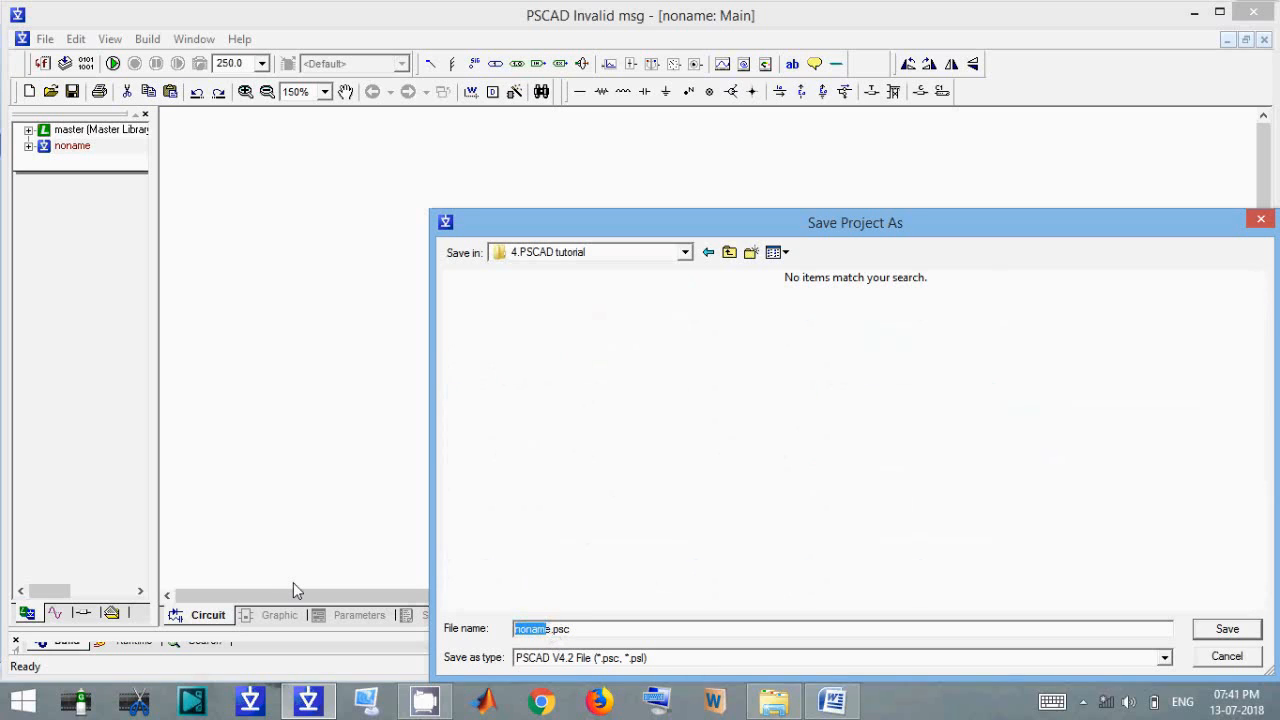
key("BackSpace")
key("Return")
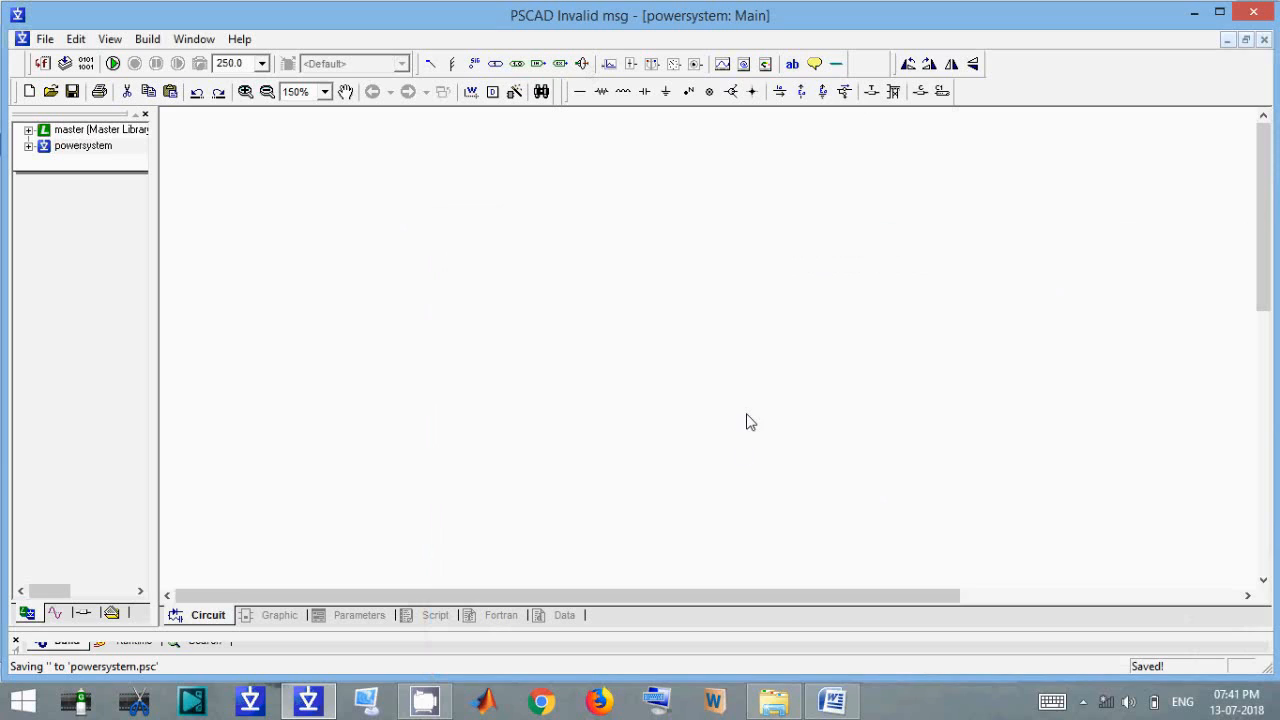
Consult the network outline in Word, highlight its "3-phase voltage source" entry, and return to PSCAD.
left_click(832, 700)
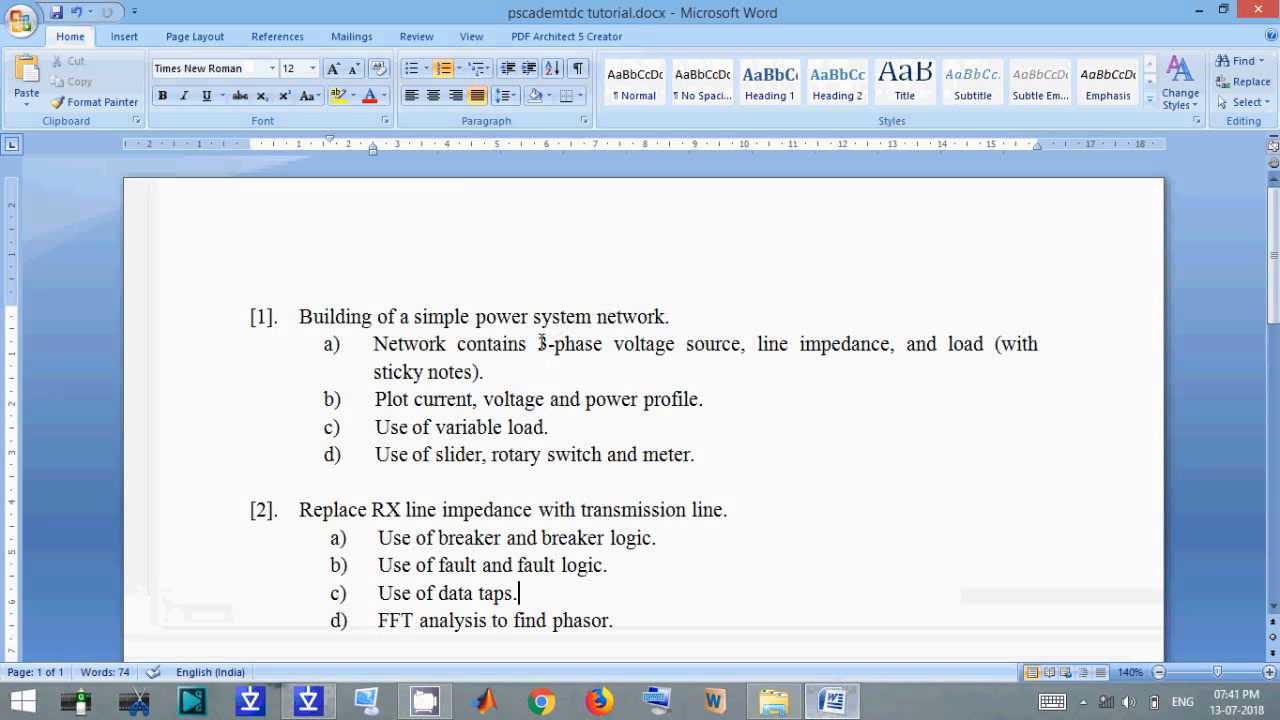
left_click_drag(541, 344, 735, 348)
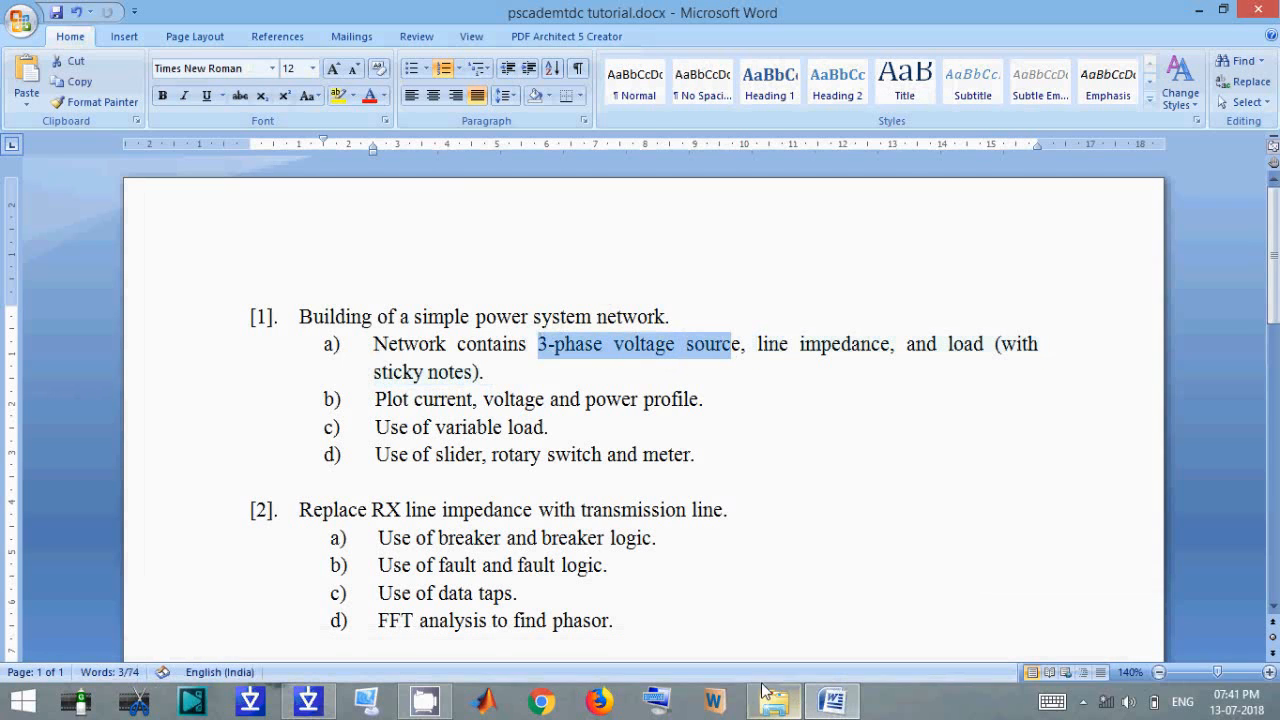
left_click(308, 700)
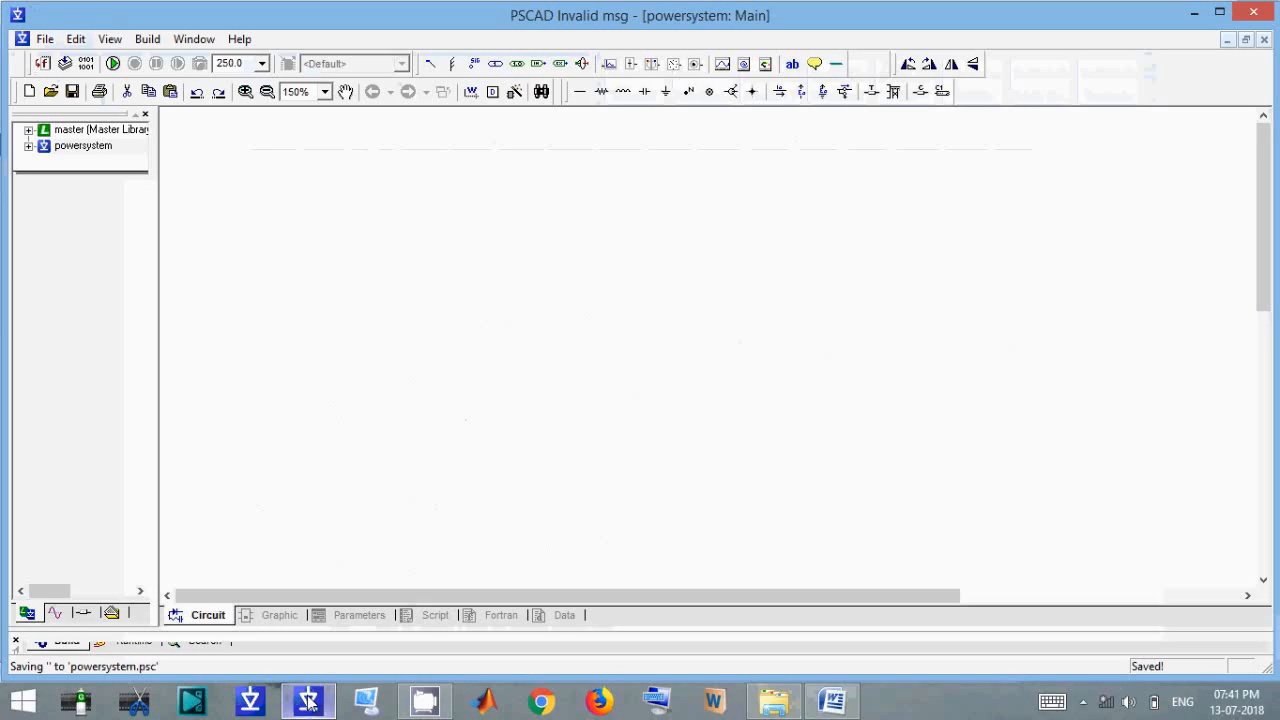
Open the master library's full Sources collection and examine the three-phase sources in single line diagram view.
double_click(98, 136)
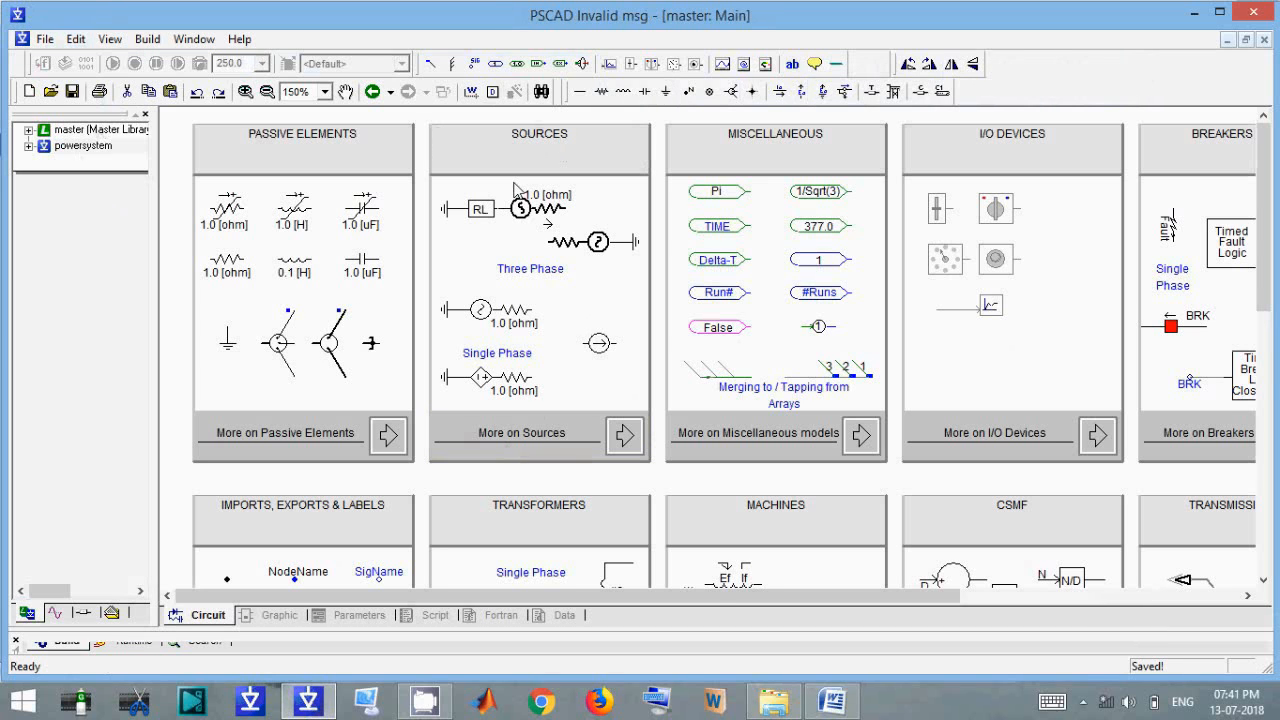
double_click(530, 440)
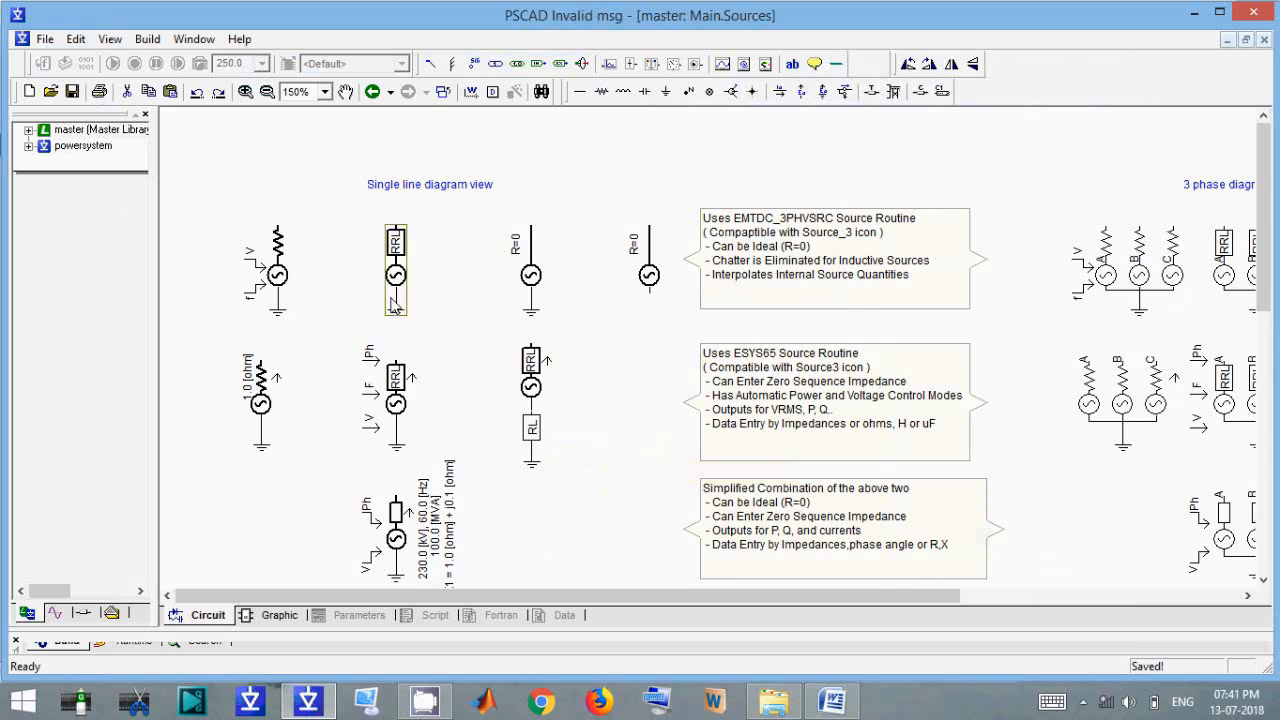
scroll(396, 290, "down", 1)
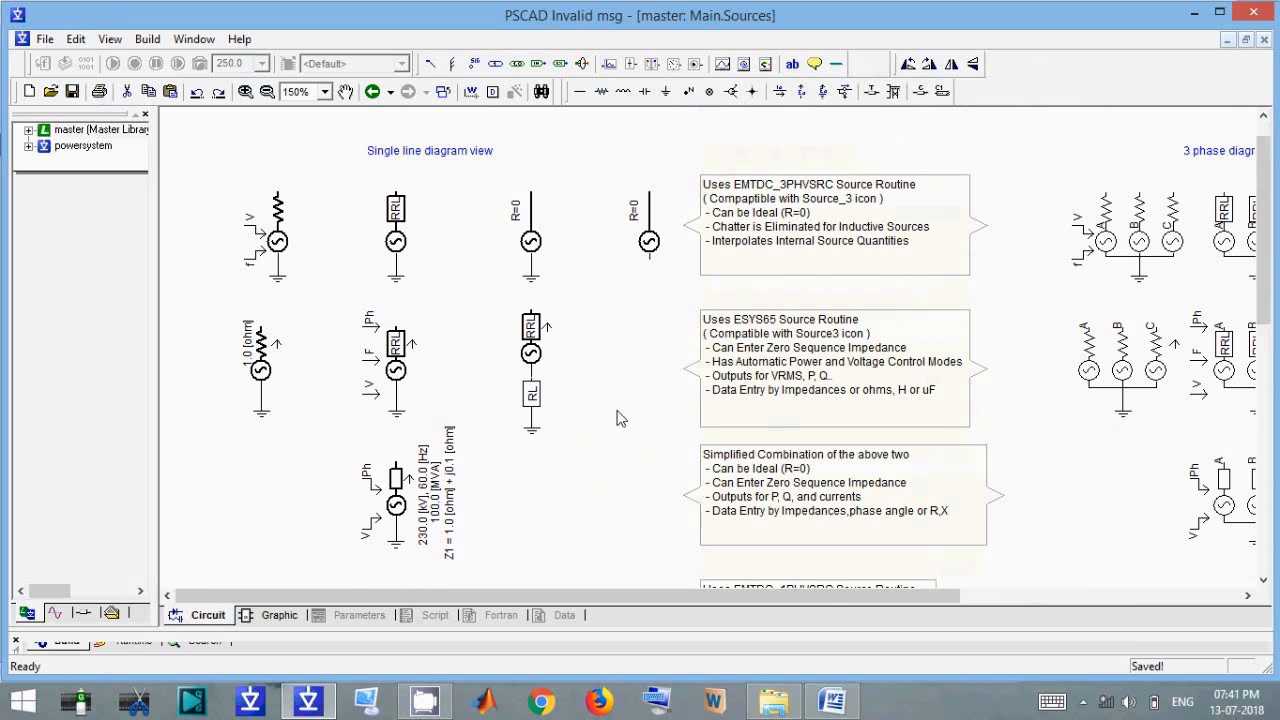
left_click(534, 250)
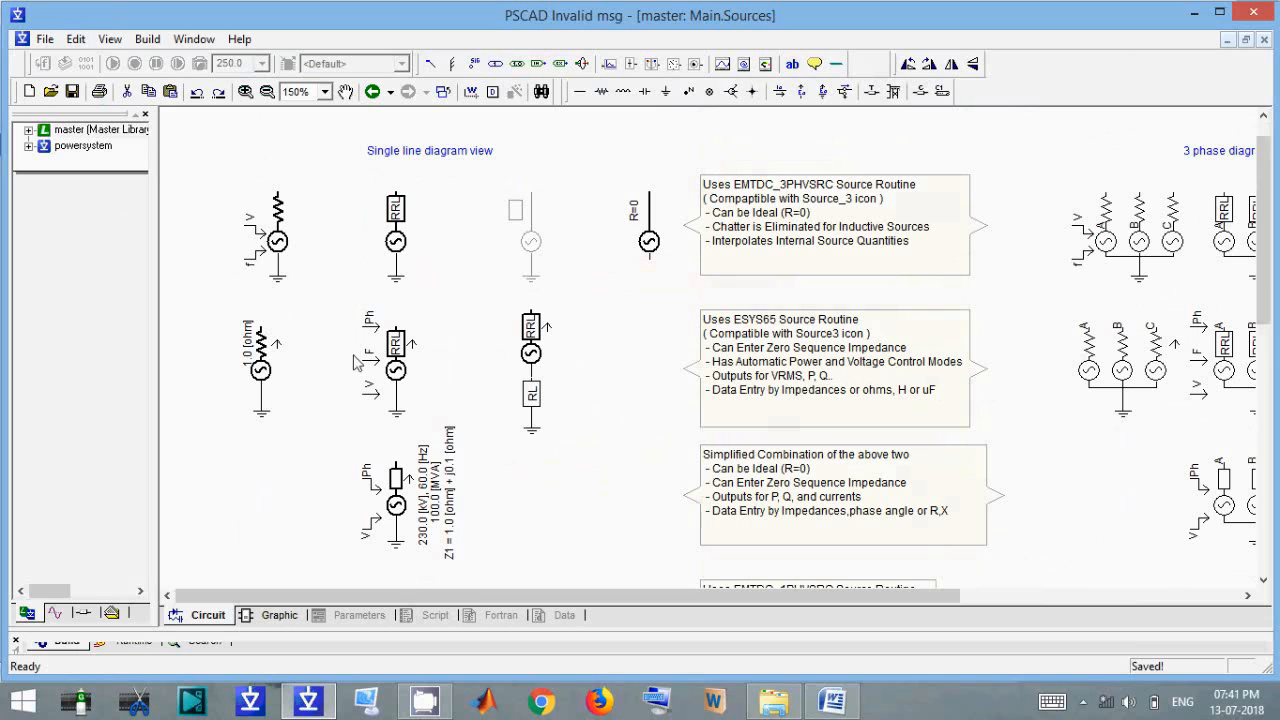
left_click(262, 364)
left_click(535, 253)
left_click(565, 278)
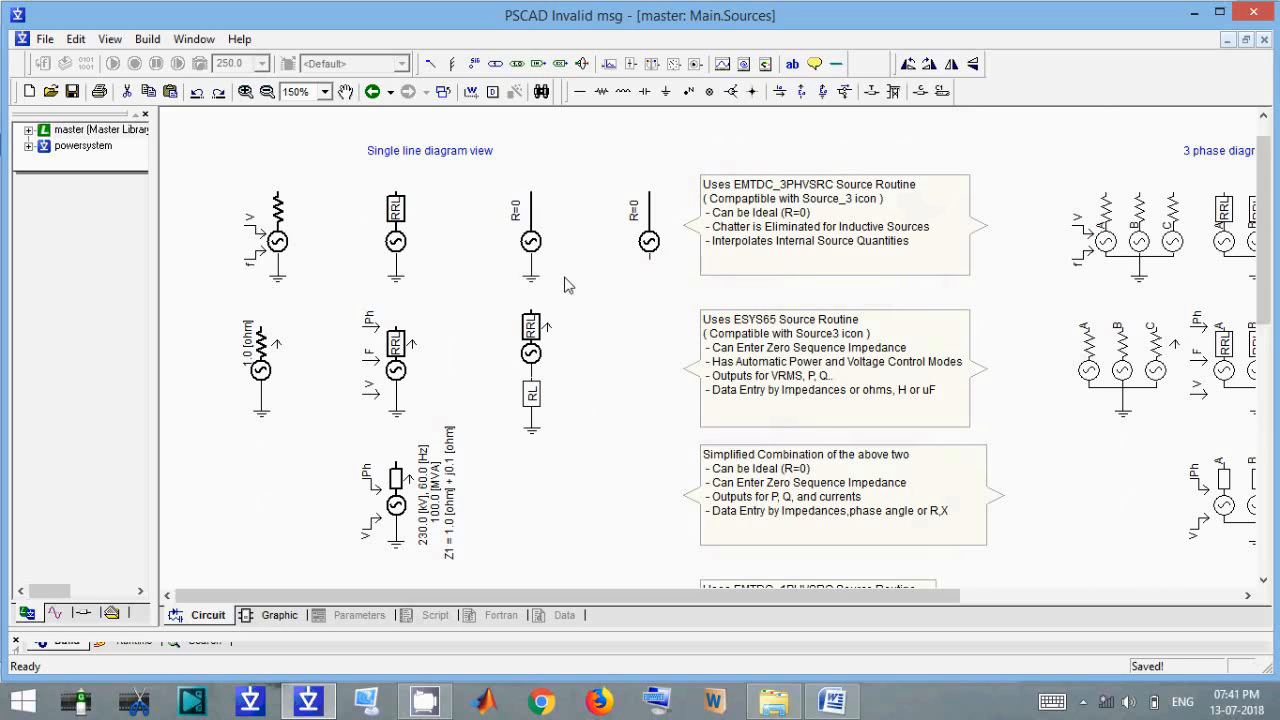
Copy the grounded ideal (R=0) single-line three-phase source into the powersystem circuit and move it to the canvas's left side.
right_click(528, 248)
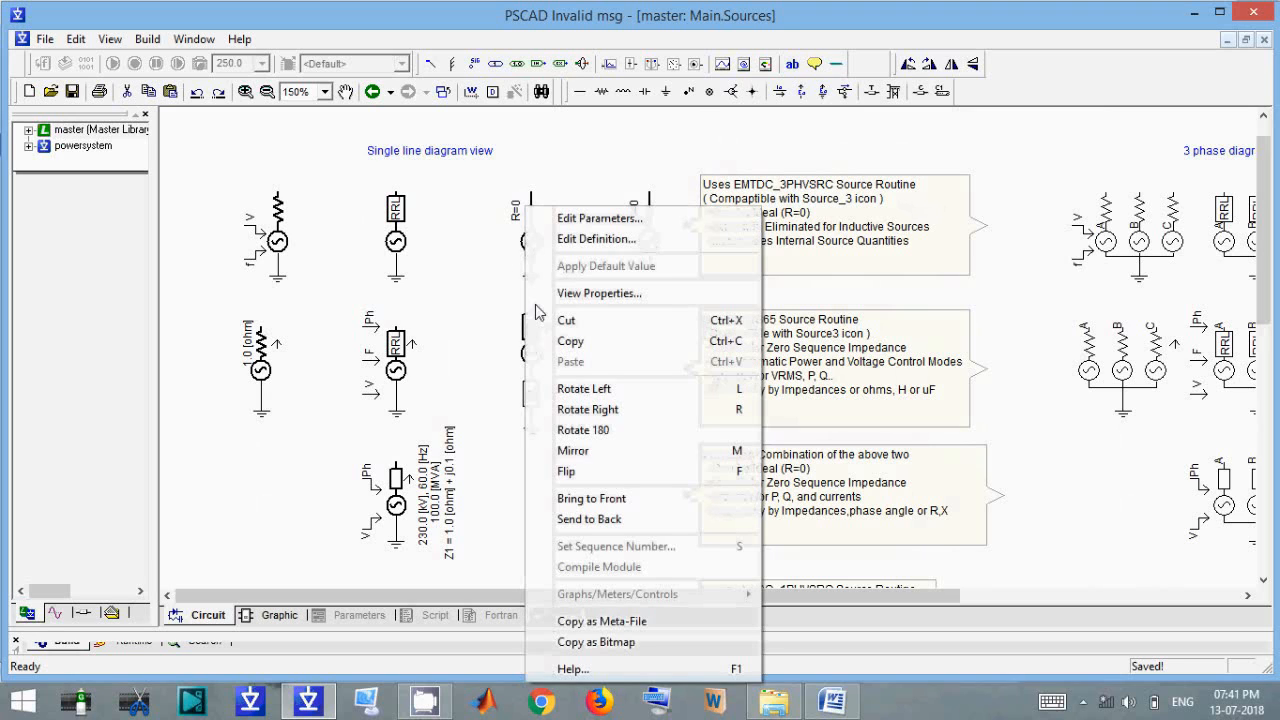
left_click(568, 341)
double_click(100, 148)
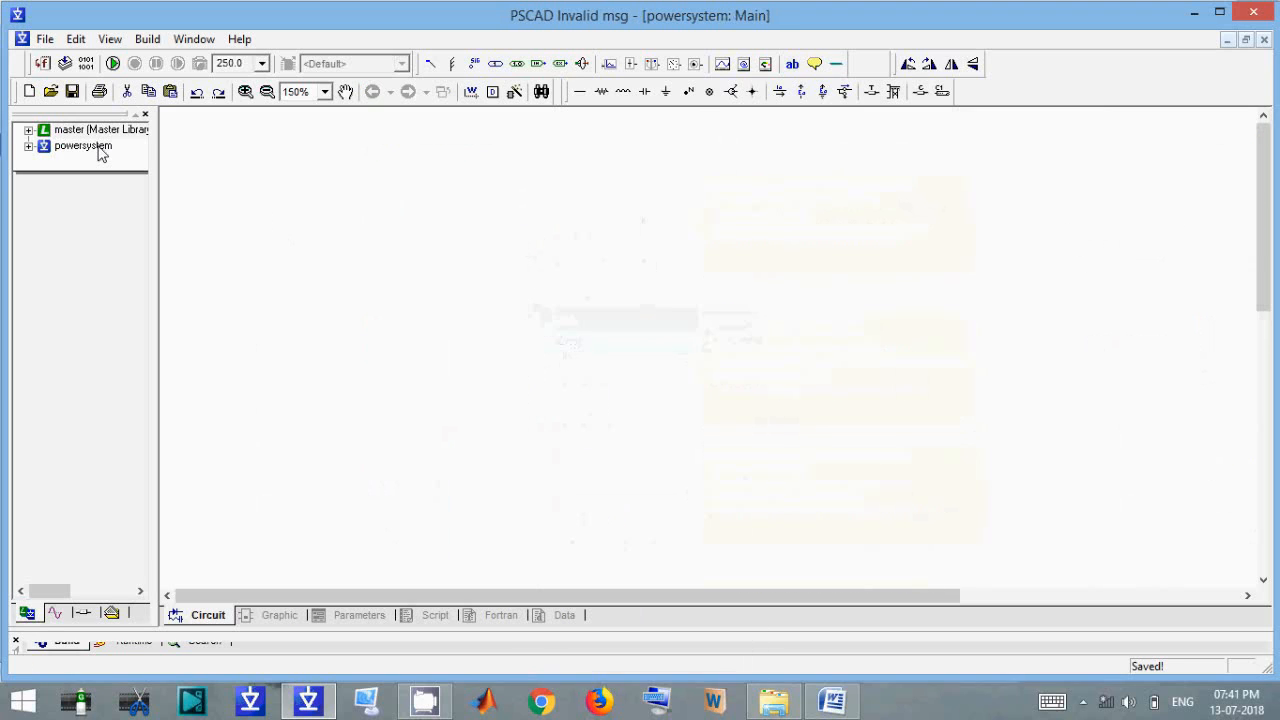
right_click(447, 246)
left_click(488, 306)
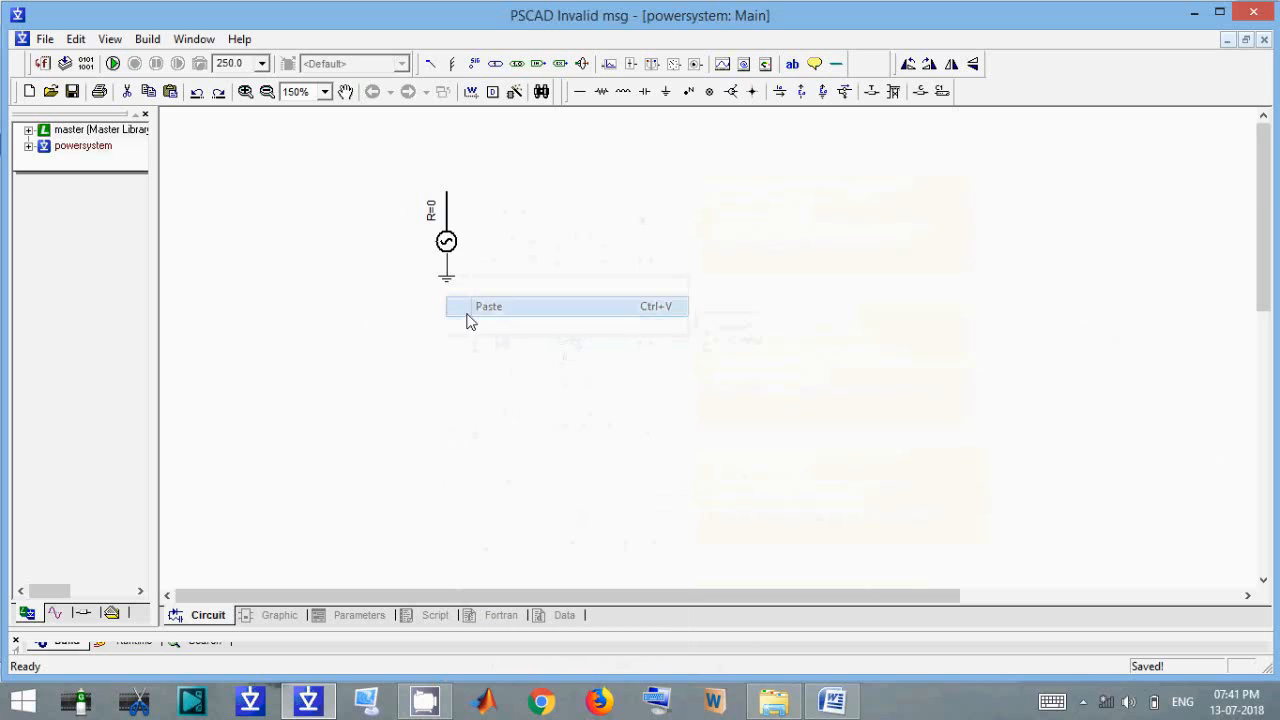
left_click_drag(448, 250, 305, 346)
left_click(442, 410)
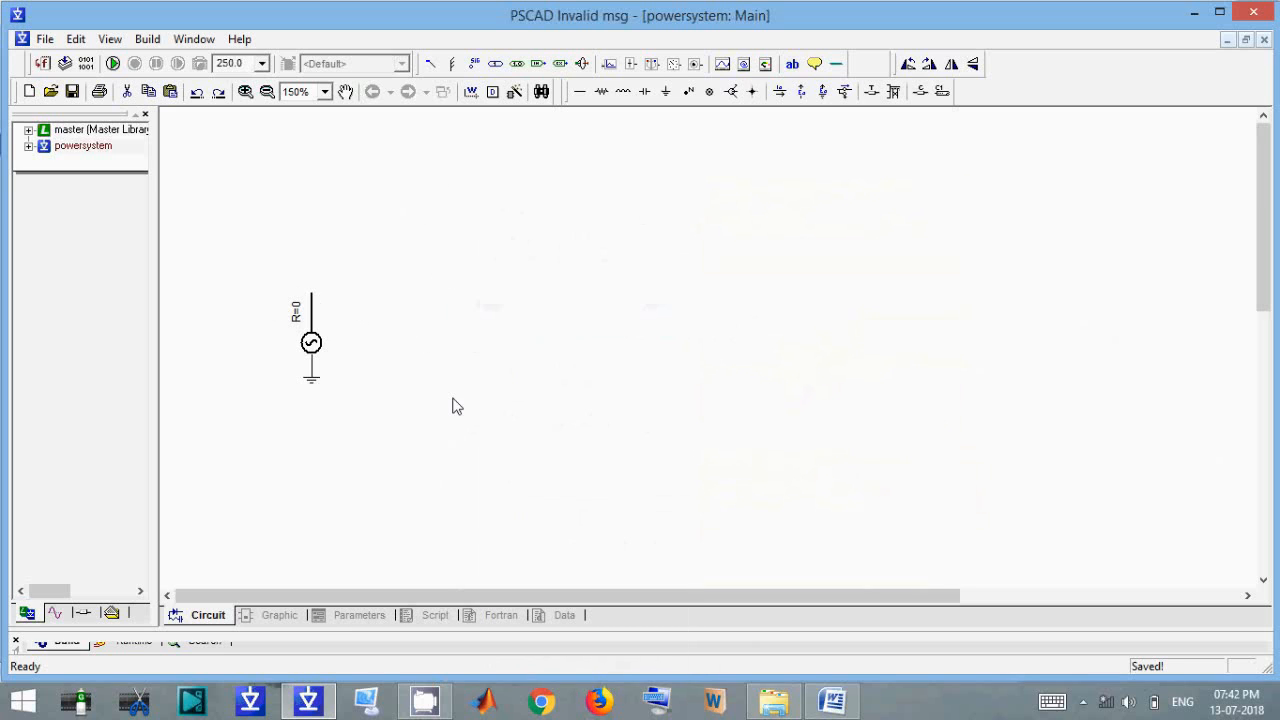
Set the voltage source's impedance type to R-L-C and graphics display to 3 phase view, keeping the star point grounded.
left_click(312, 368)
double_click(314, 340)
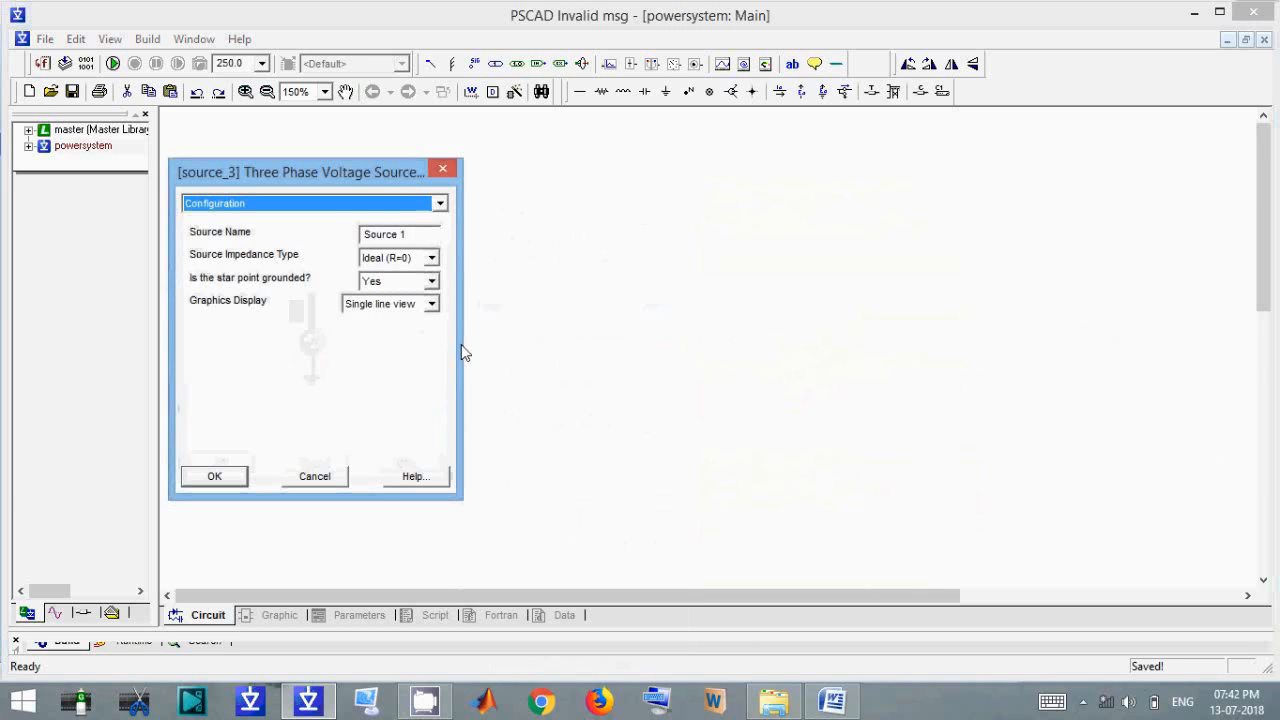
left_click(431, 259)
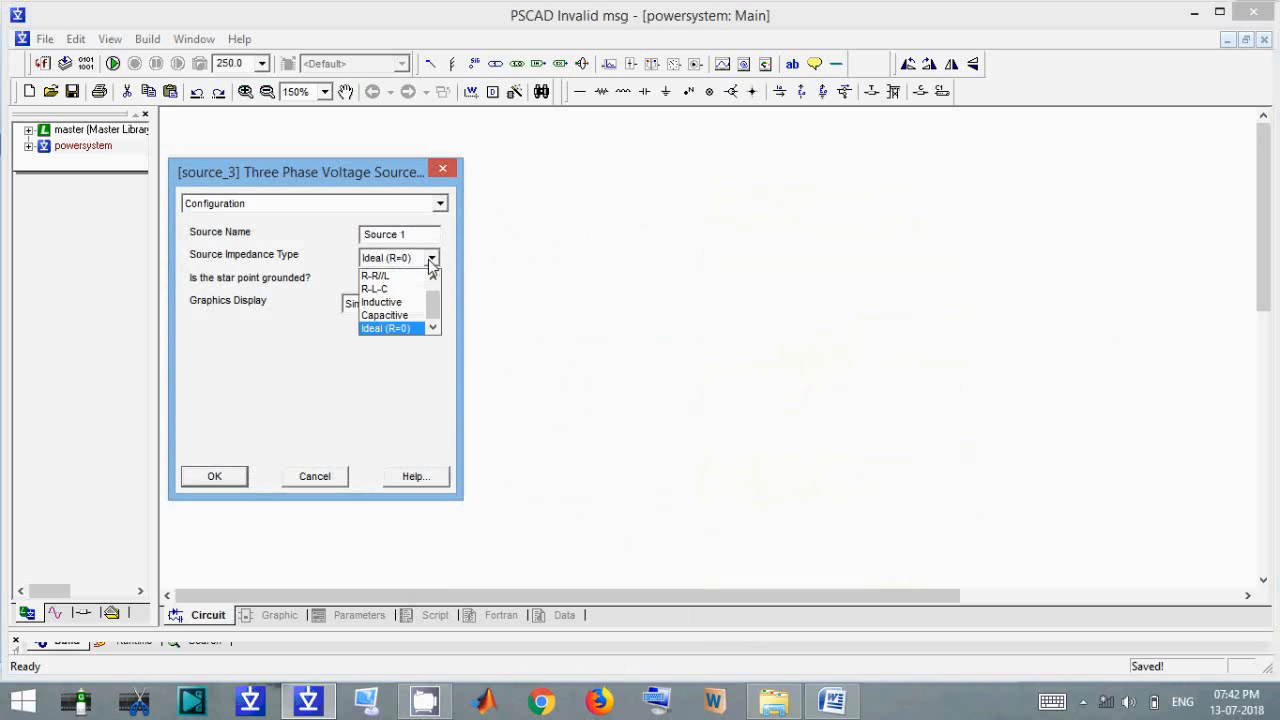
left_click(388, 302)
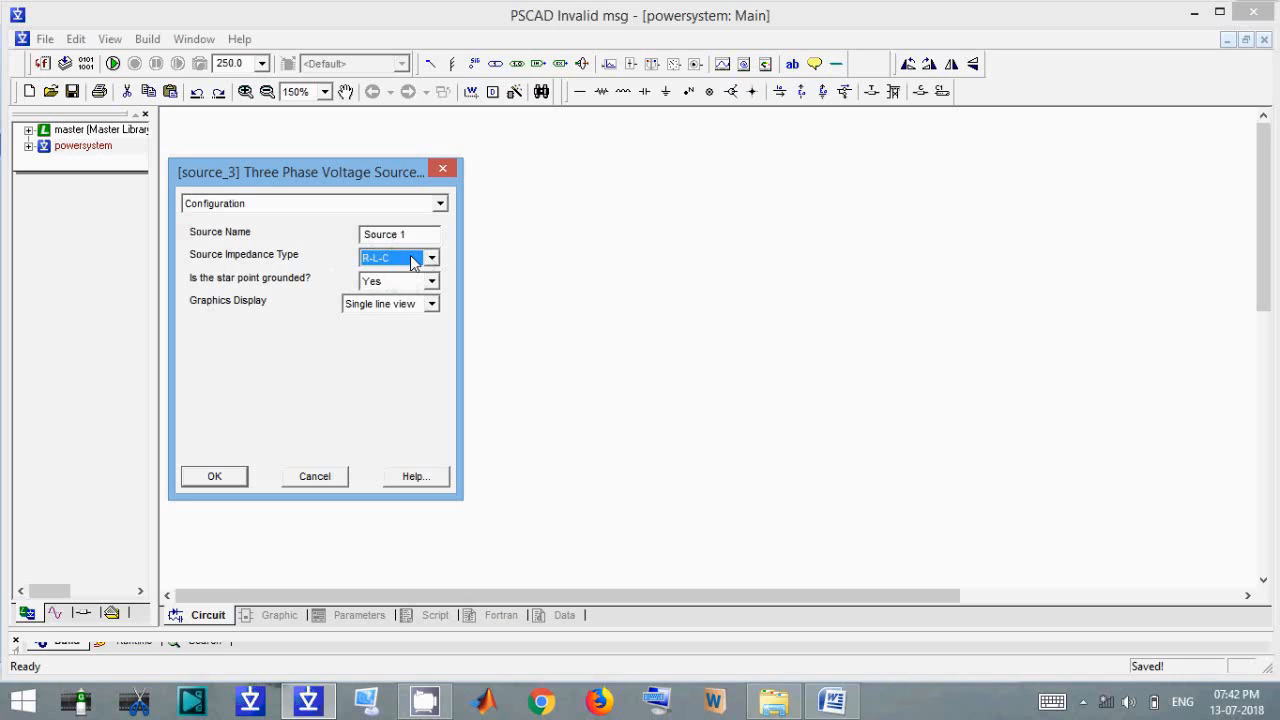
left_click(389, 281)
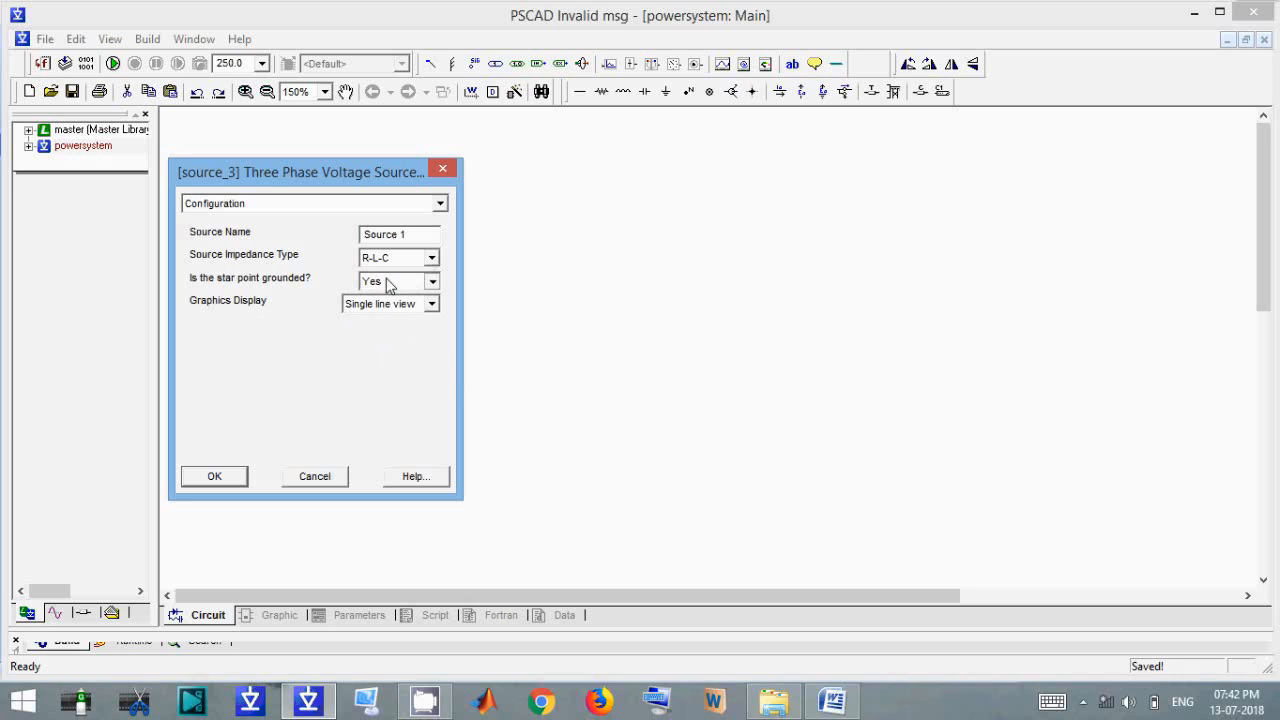
left_click(404, 280)
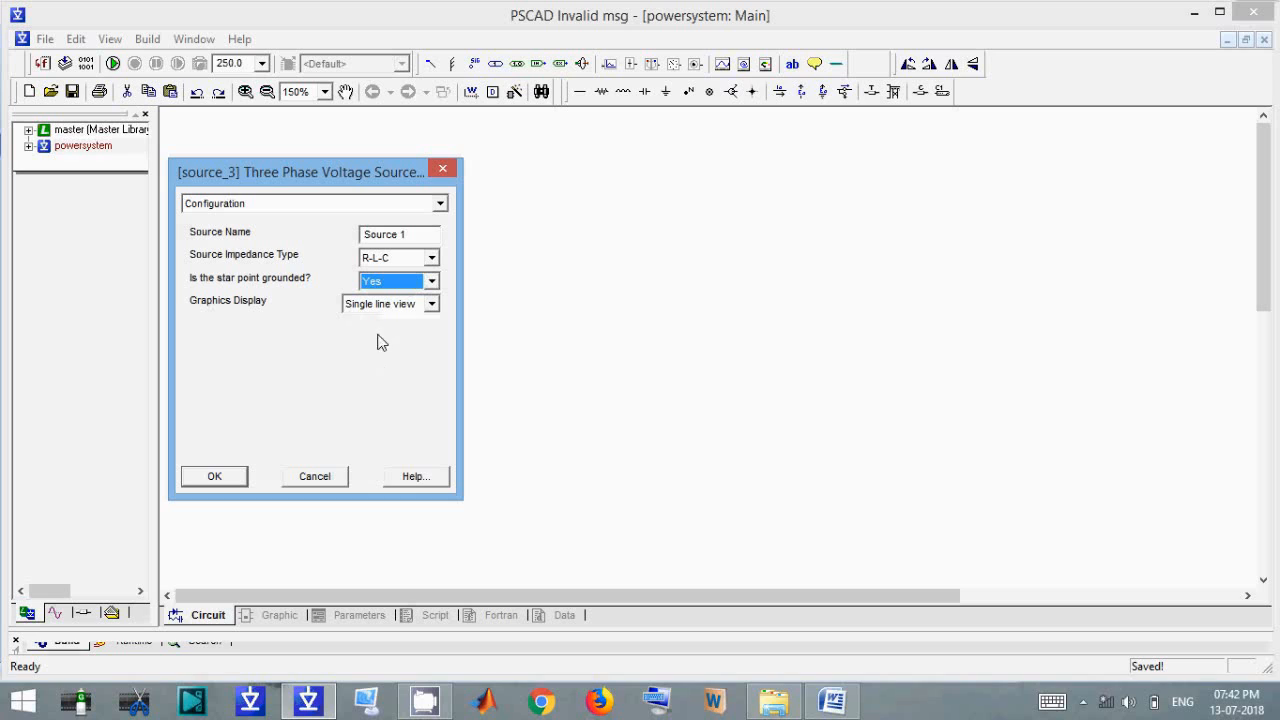
left_click(385, 306)
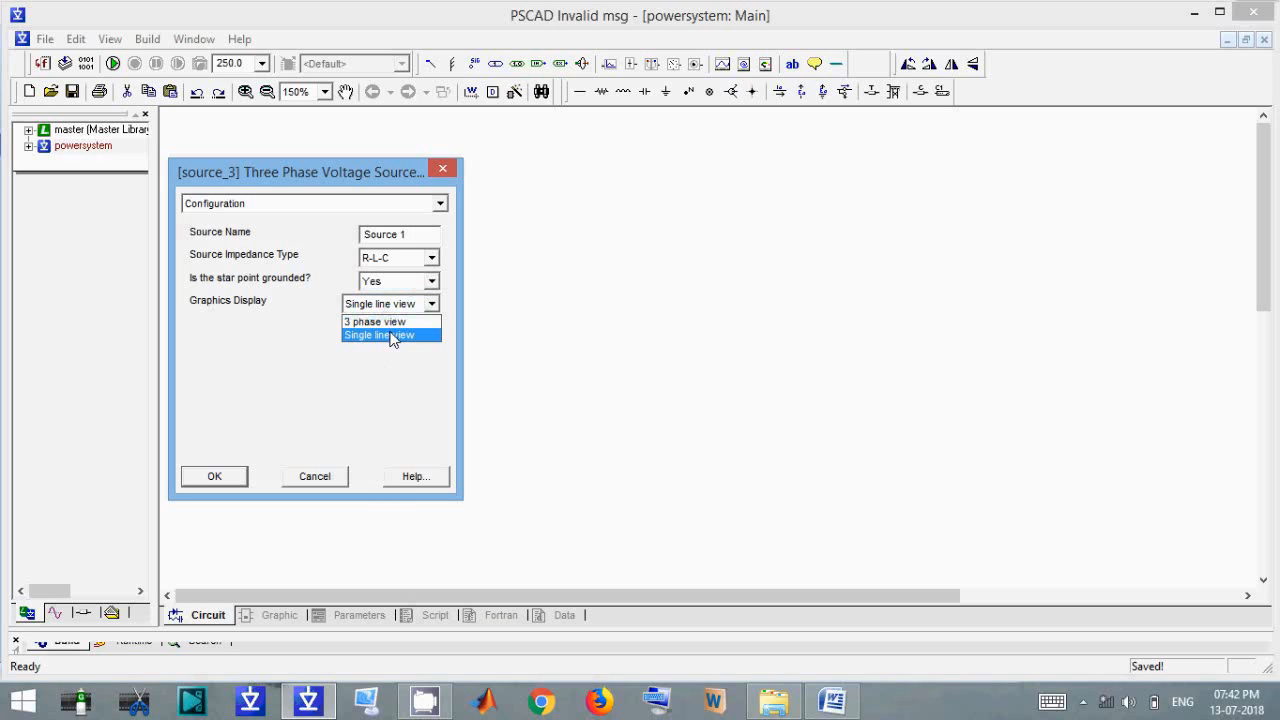
left_click(388, 321)
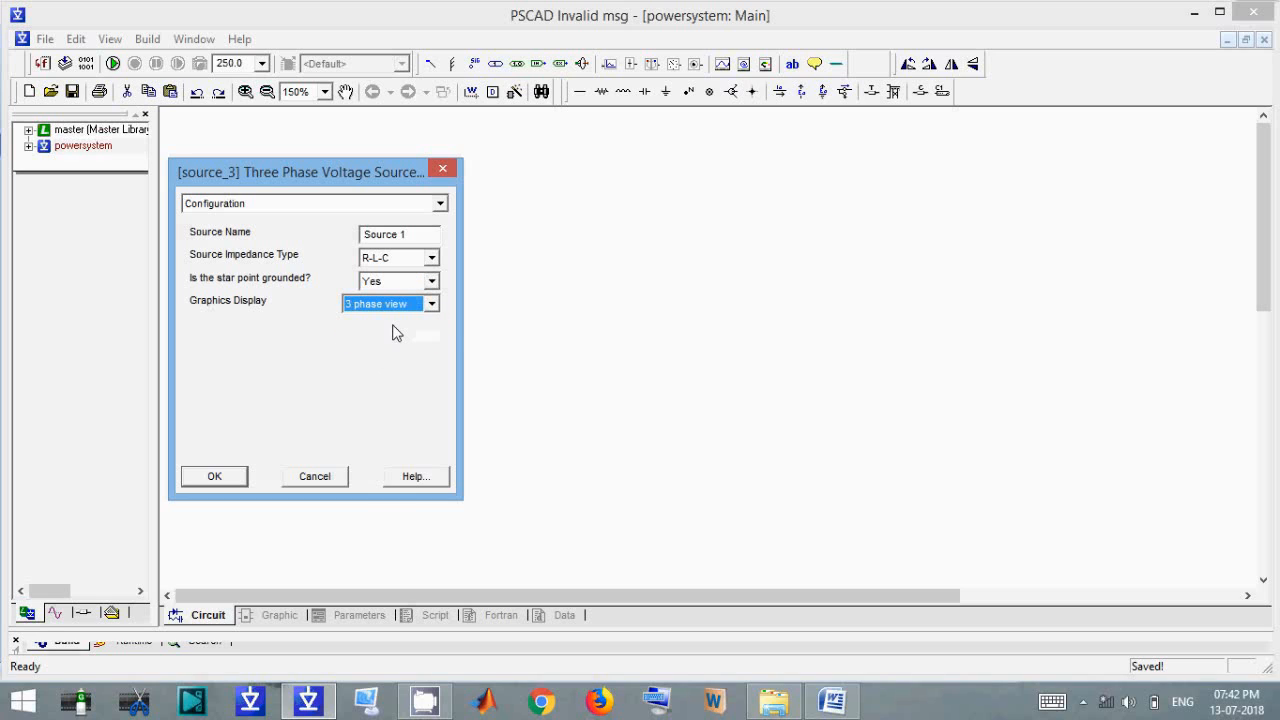
left_click(216, 478)
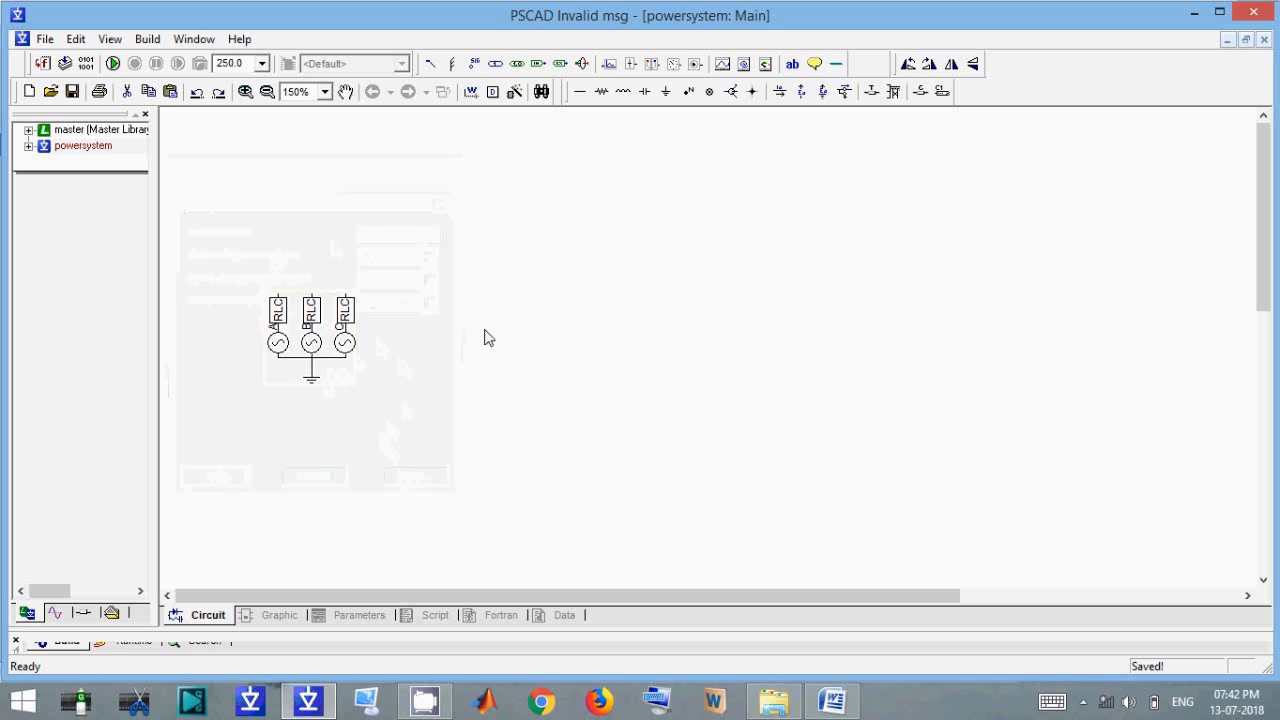
Change the three-phase voltage source's graphics display back to Single line view.
double_click(317, 330)
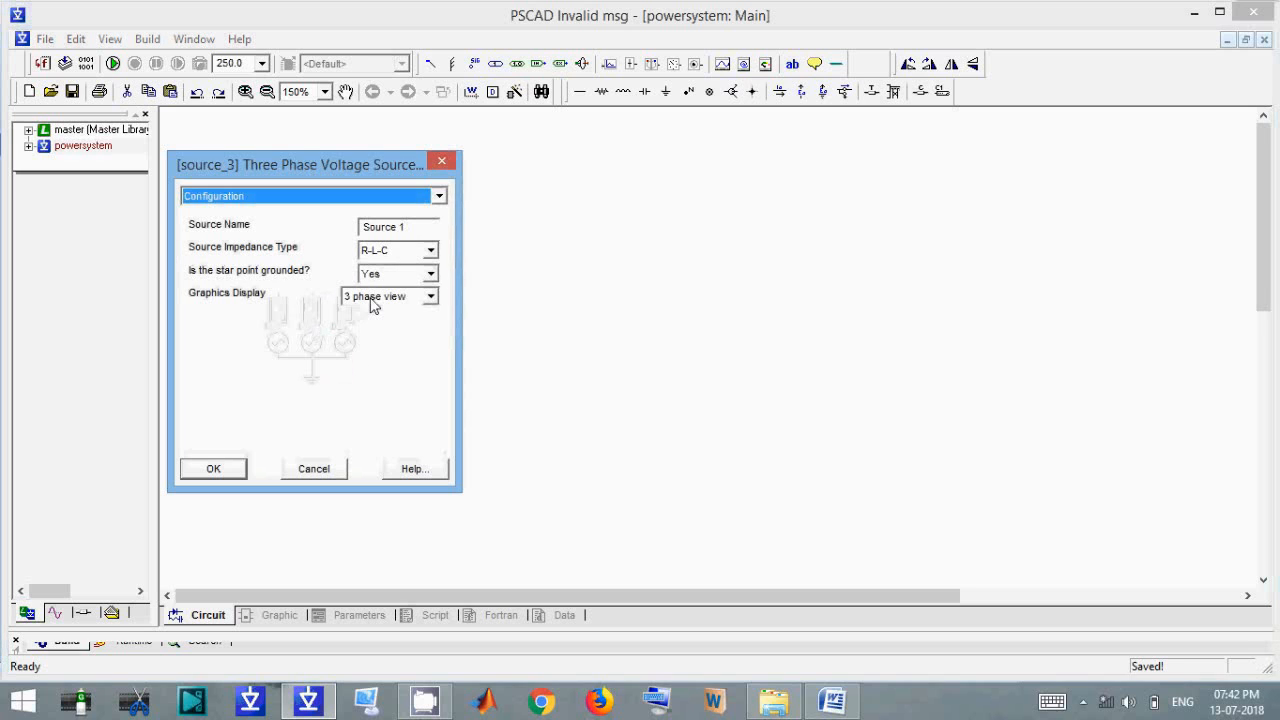
left_click(372, 300)
left_click(375, 330)
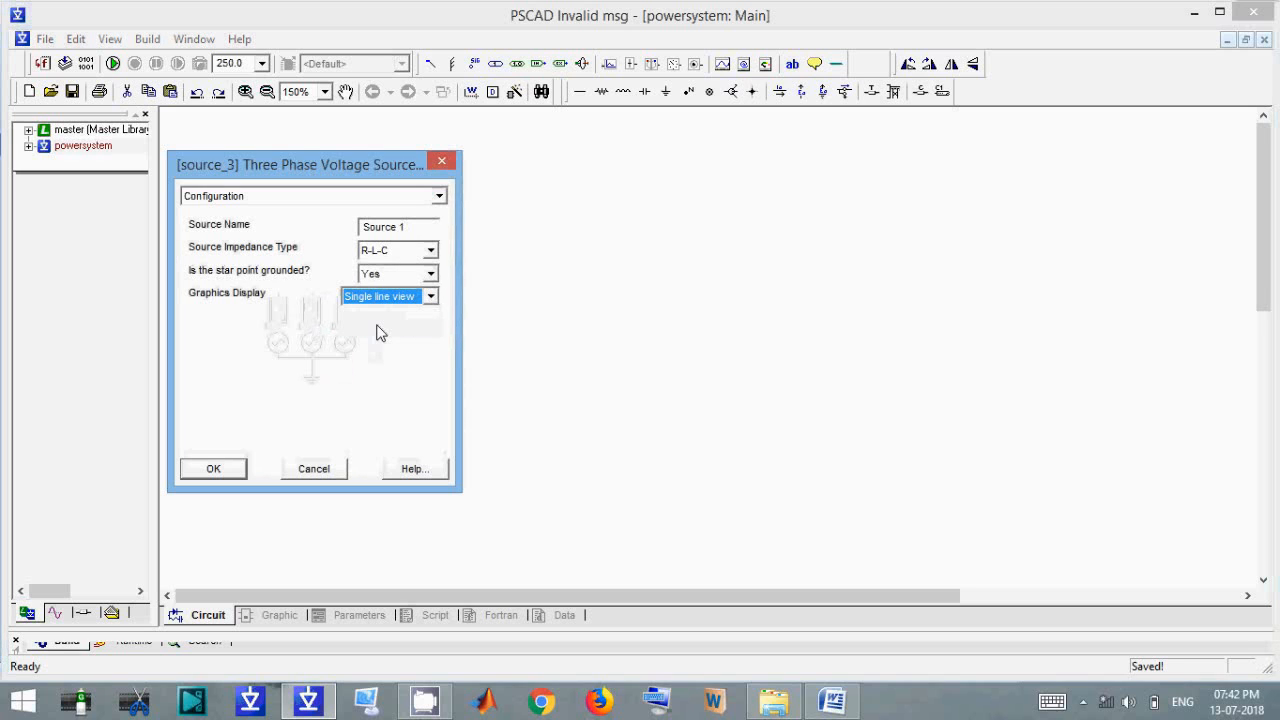
In the voltage source's signal parameters, enable external control of both voltage and frequency and apply the settings.
left_click(316, 197)
left_click(309, 226)
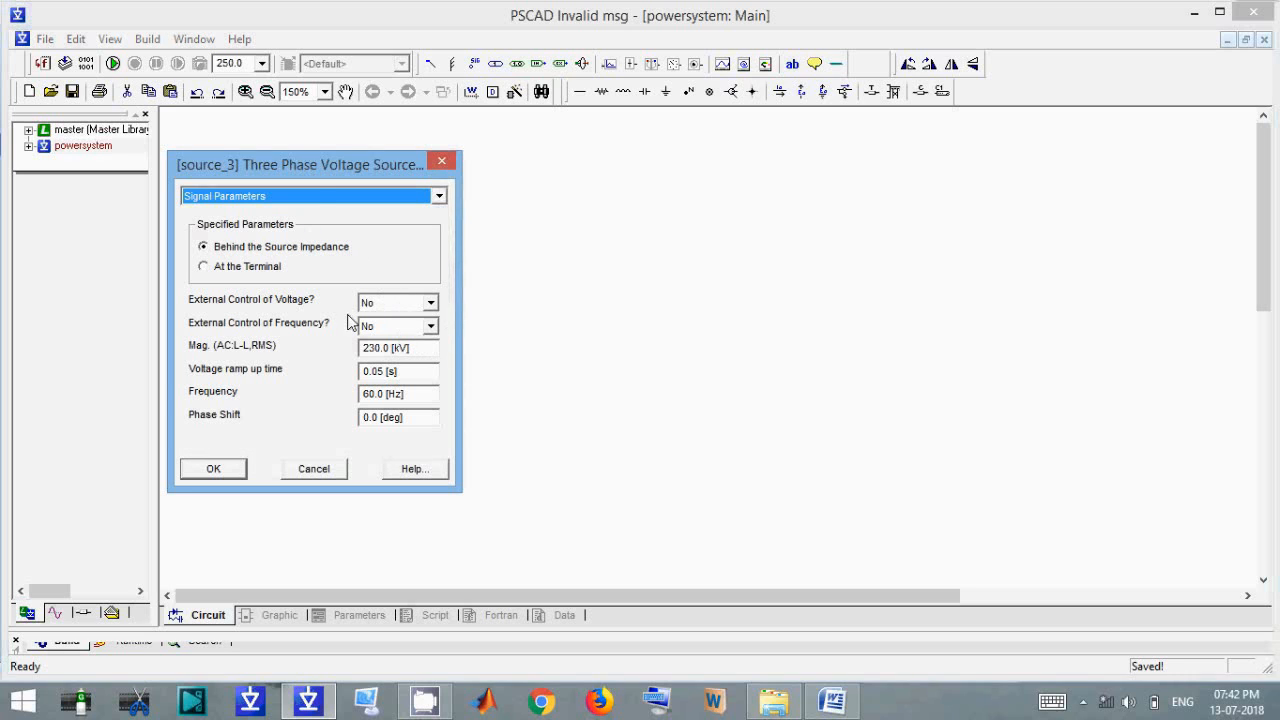
left_click_drag(323, 174, 663, 155)
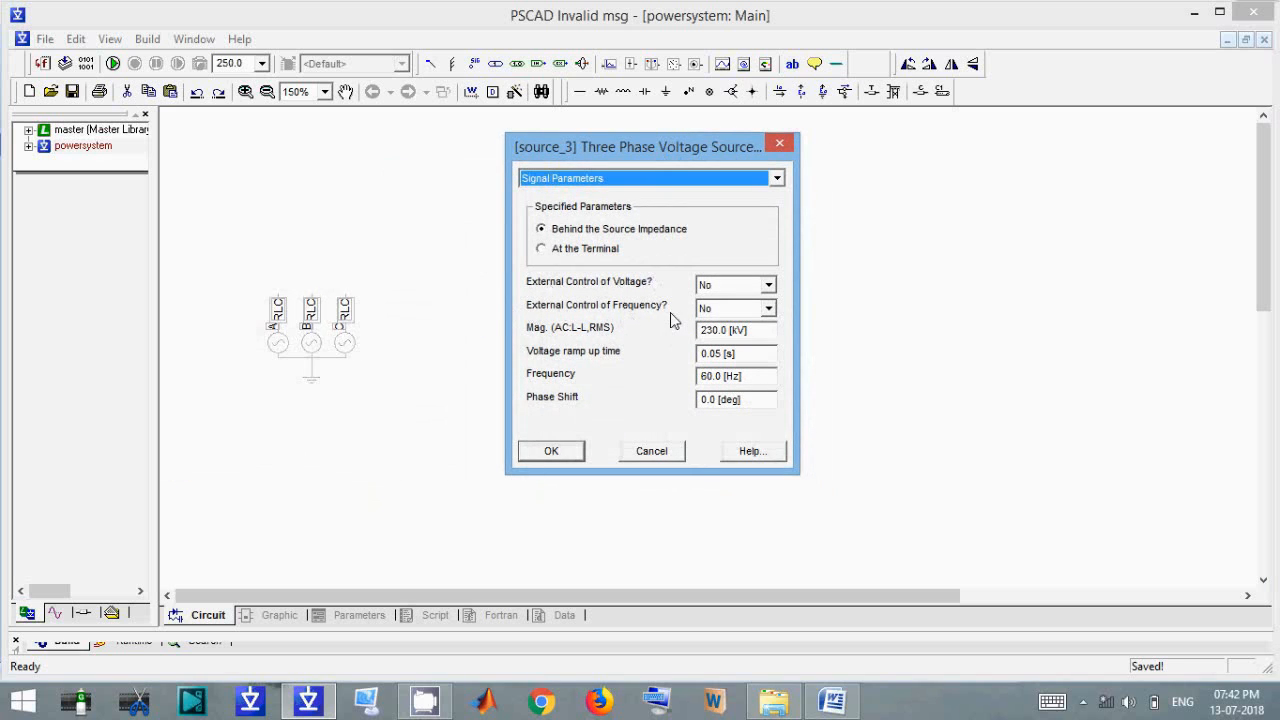
left_click(740, 290)
left_click(720, 296)
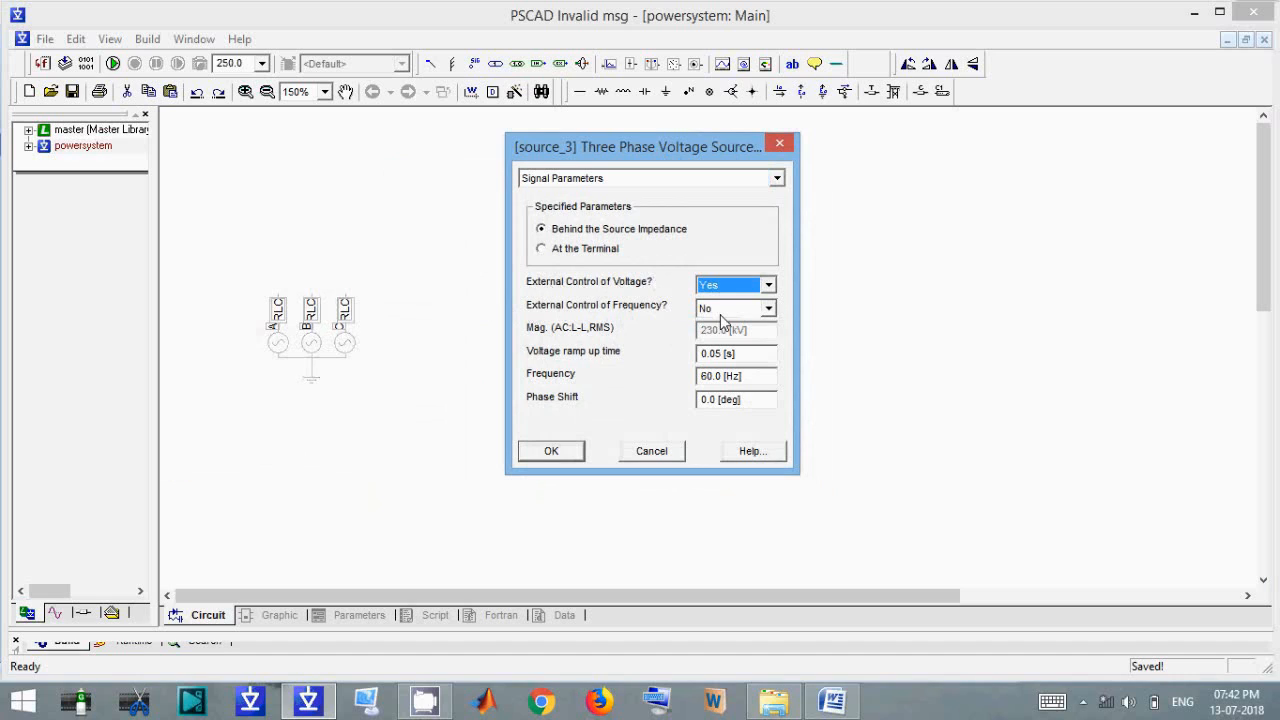
left_click(715, 309)
left_click(708, 320)
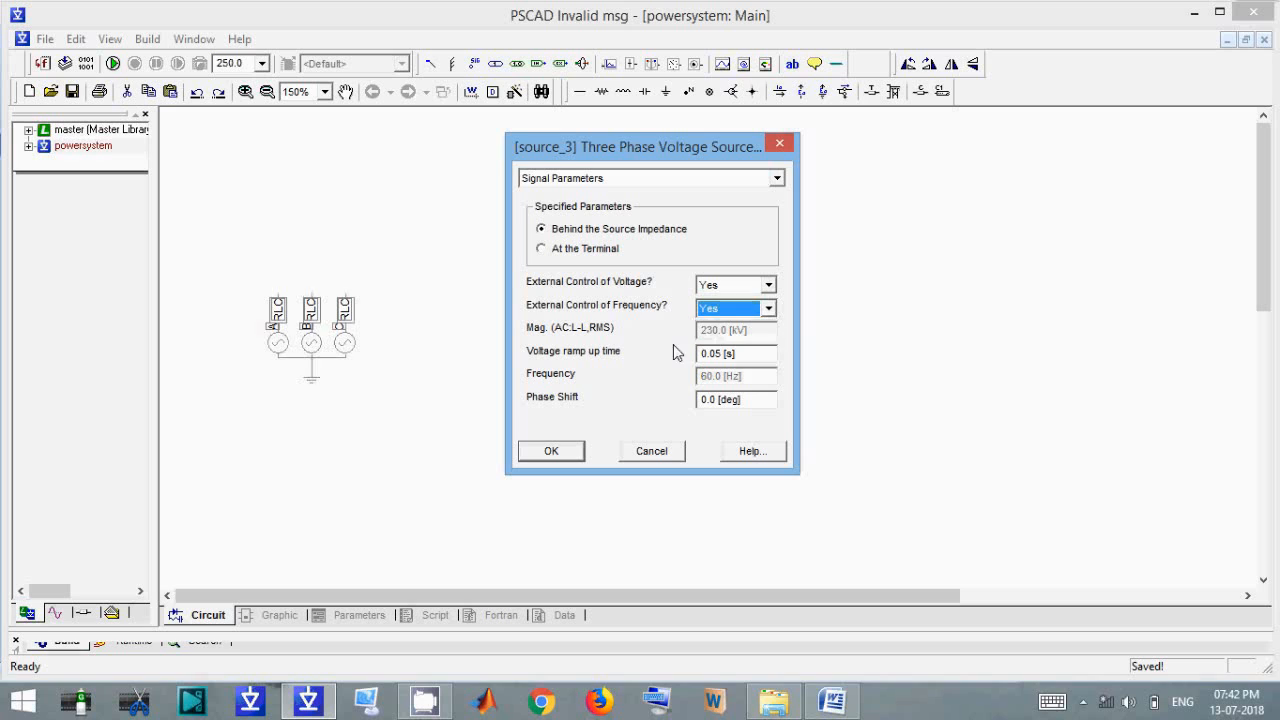
left_click(556, 450)
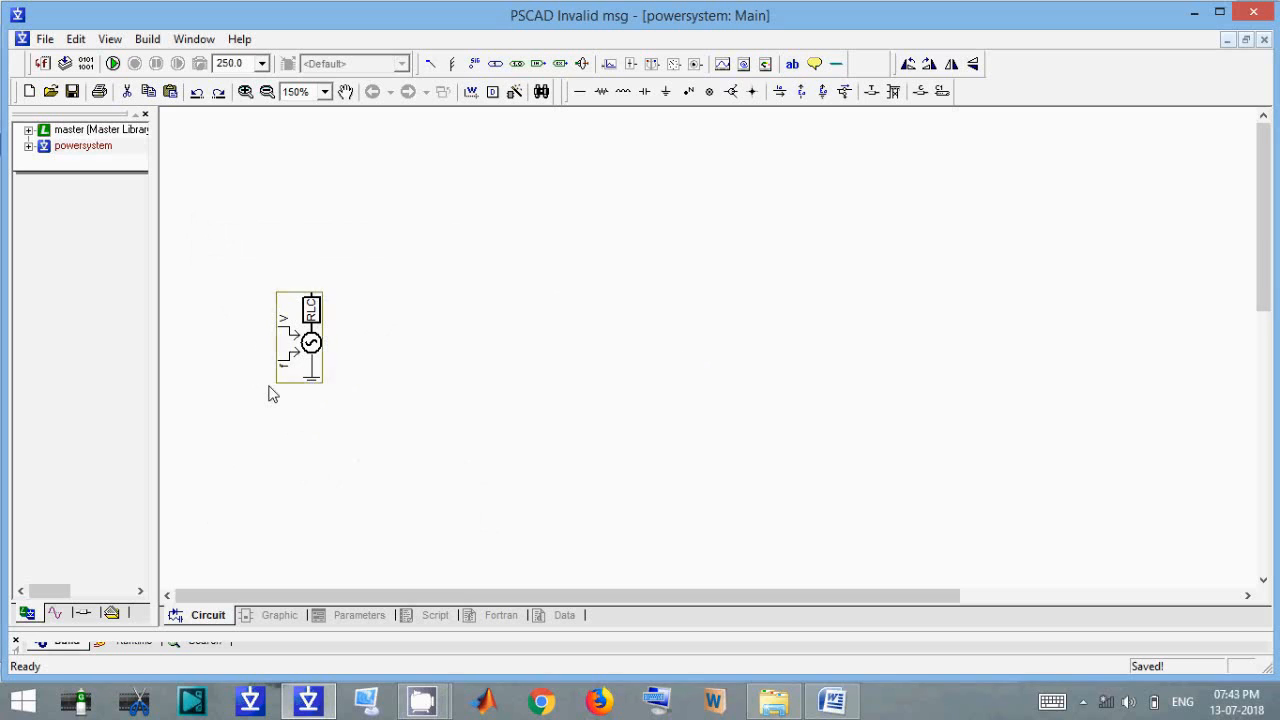
Place a real constant at the voltage source's external V input, leaving its properties unchanged.
left_click(517, 64)
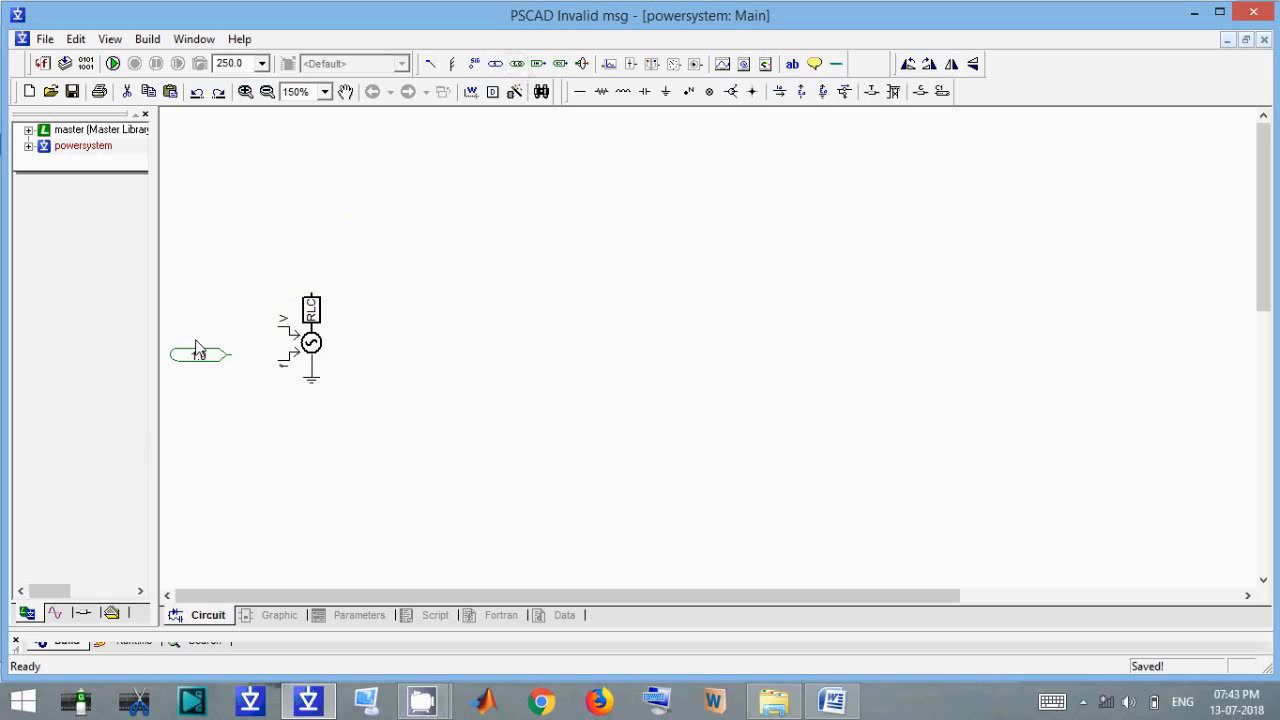
left_click(243, 330)
left_click(246, 328)
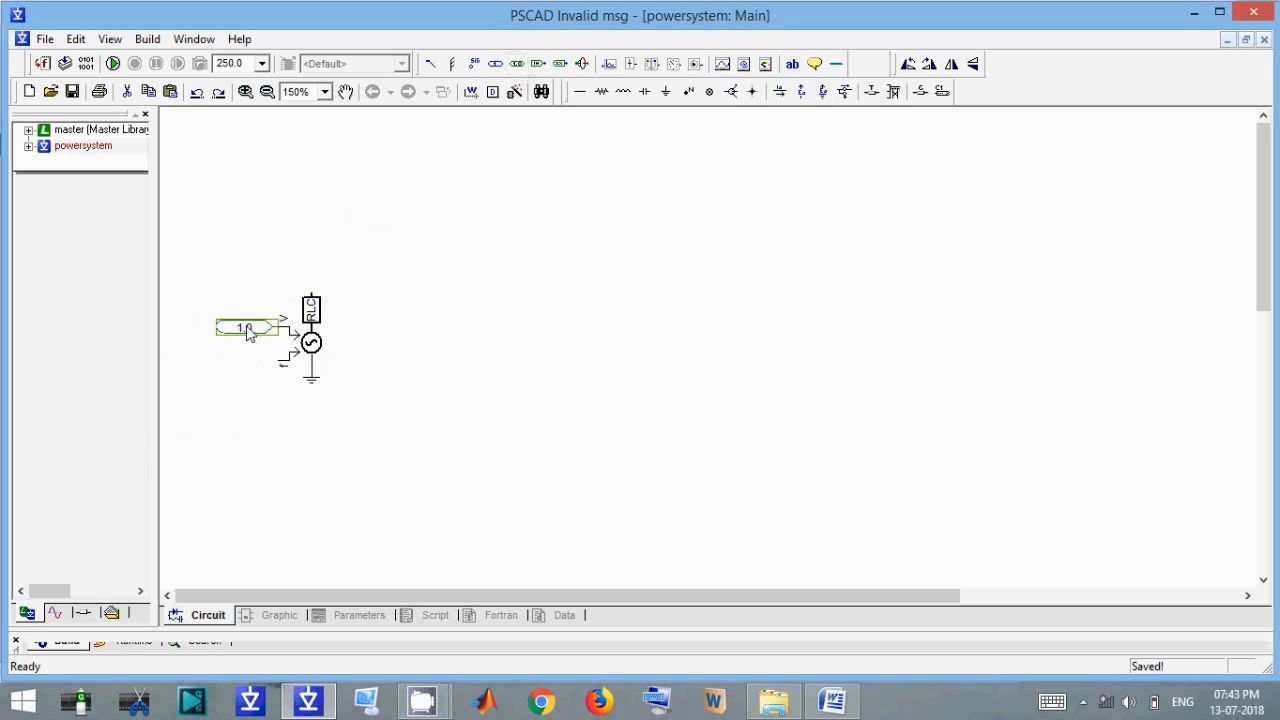
double_click(248, 333)
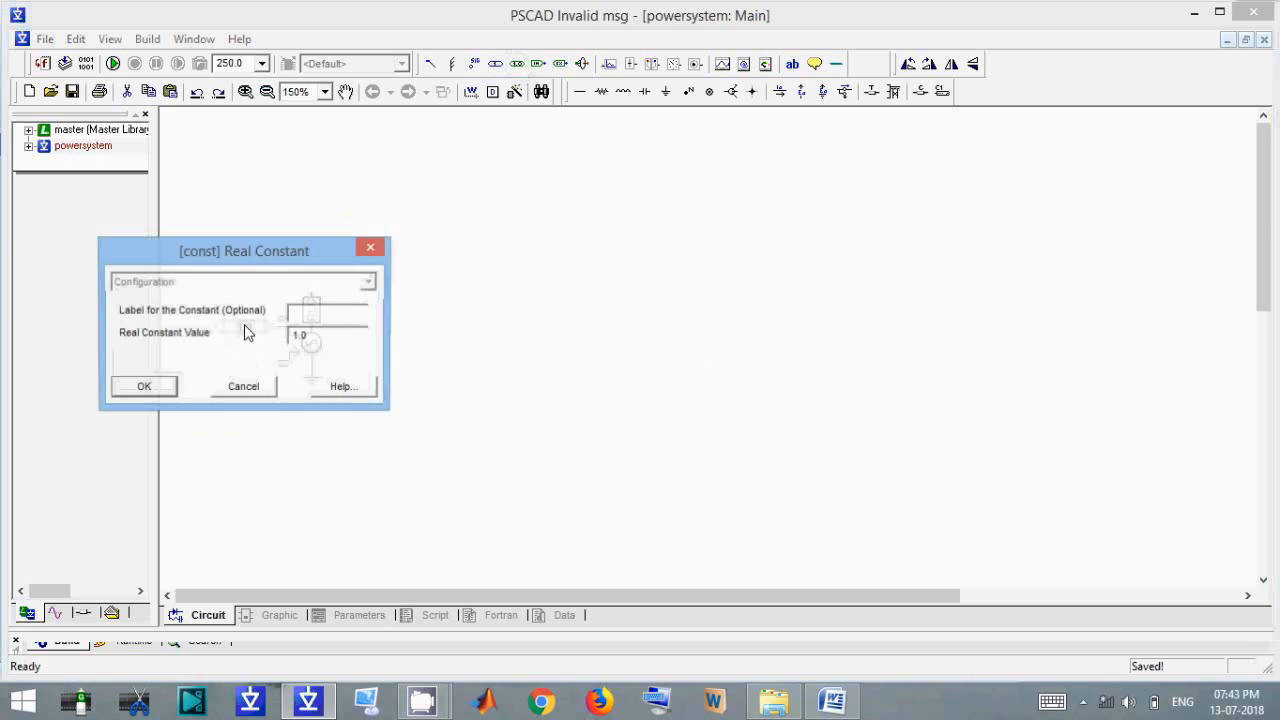
left_click(371, 249)
Look through the component groups on the master library's main page for constant inputs and open the Miscellaneous models.
double_click(123, 134)
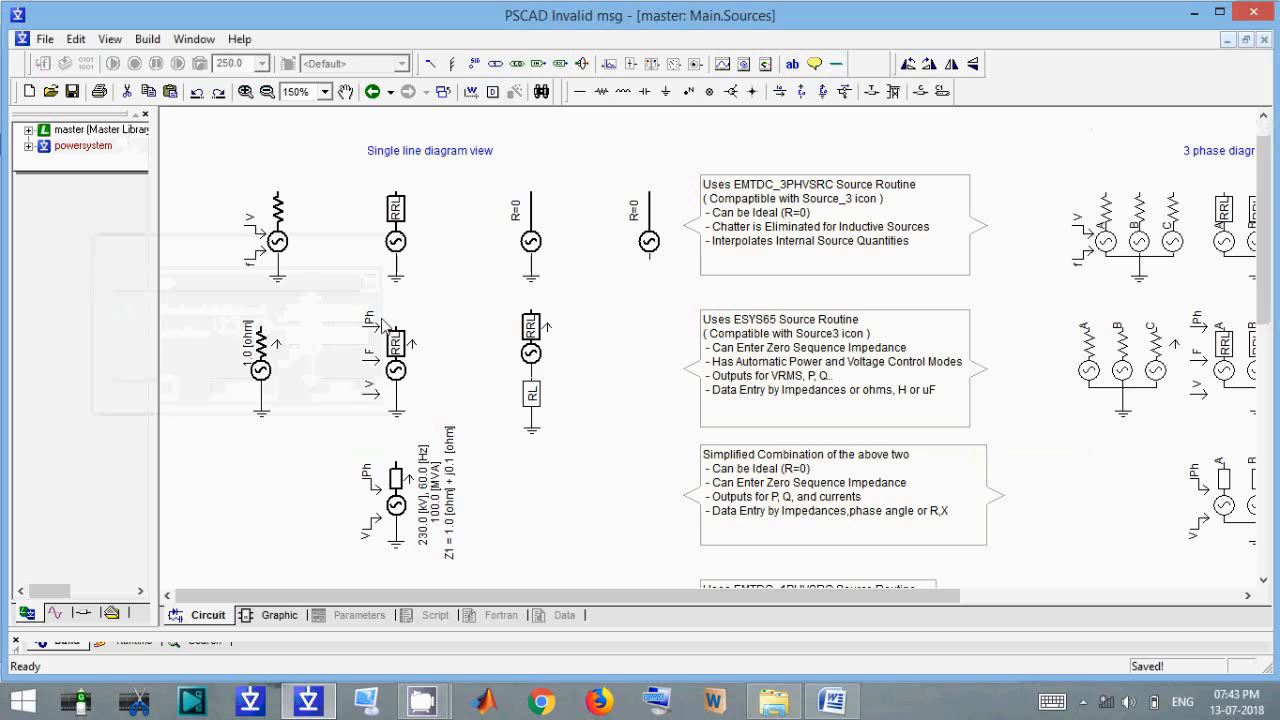
double_click(490, 260)
scroll(443, 403, "down", 15)
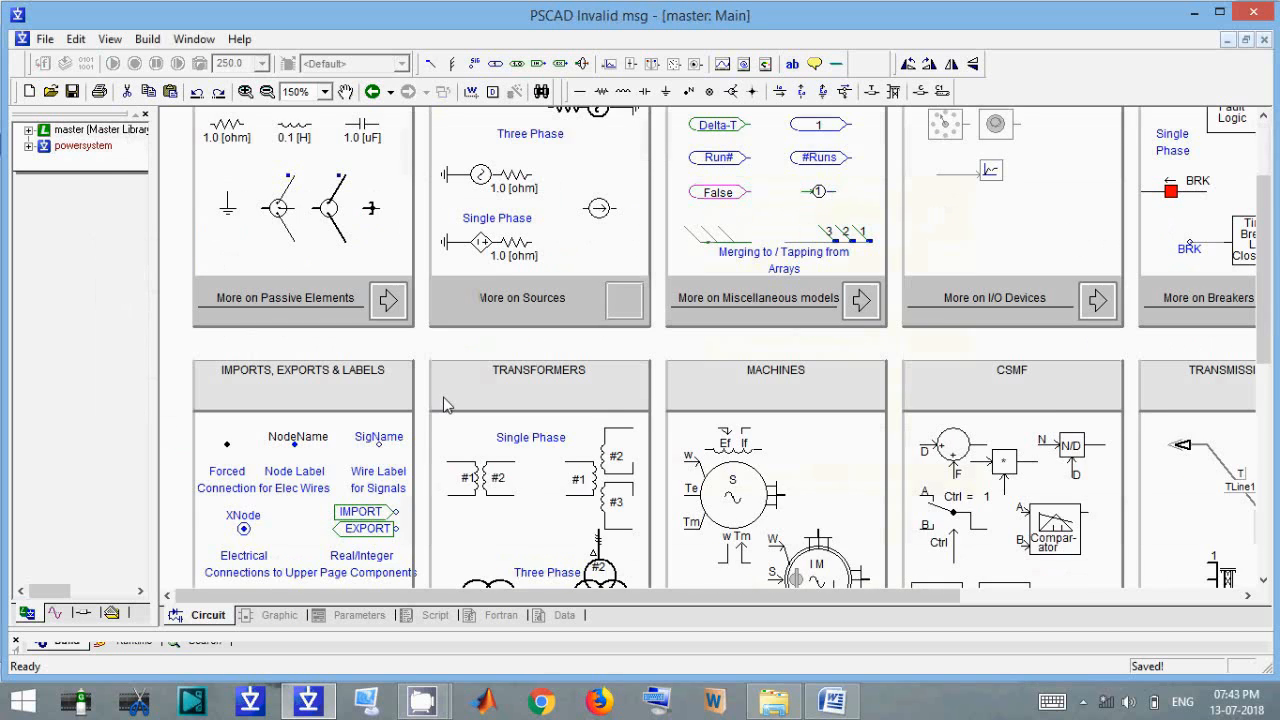
scroll(584, 479, "down", 3)
scroll(944, 370, "up", 15)
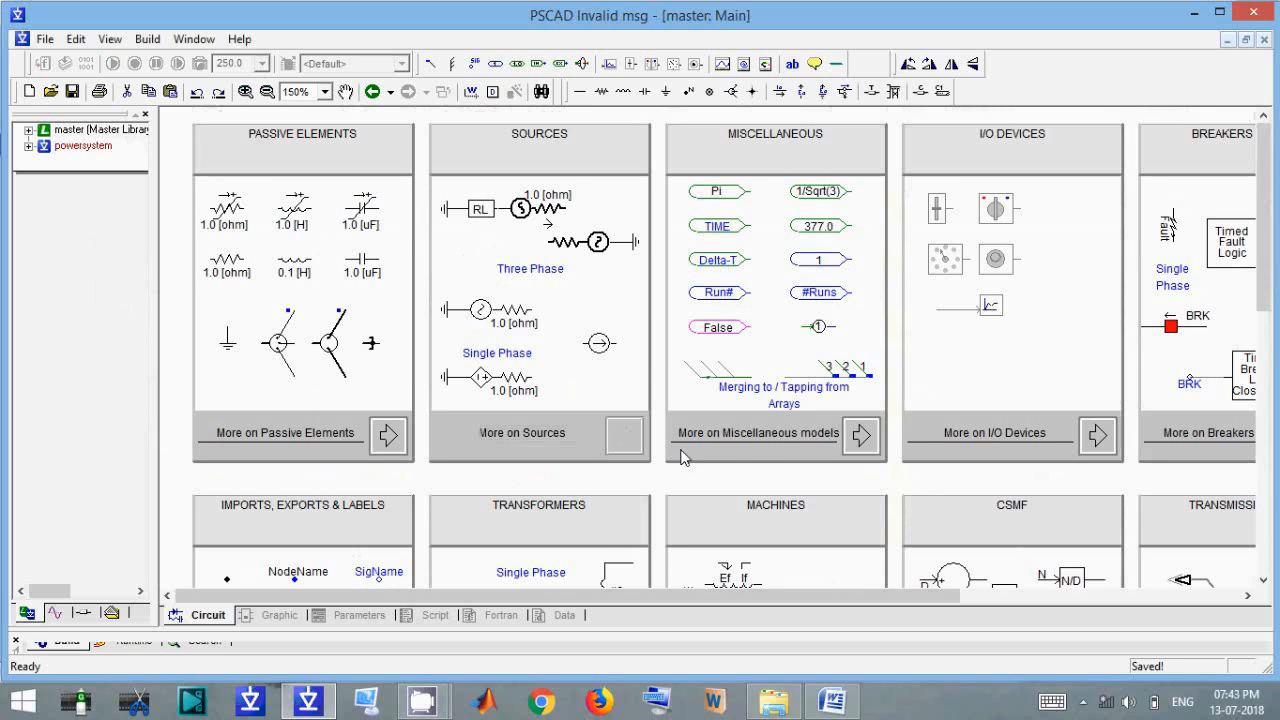
left_click_drag(612, 604, 478, 605)
scroll(808, 524, "down", 5)
scroll(807, 527, "down", 3)
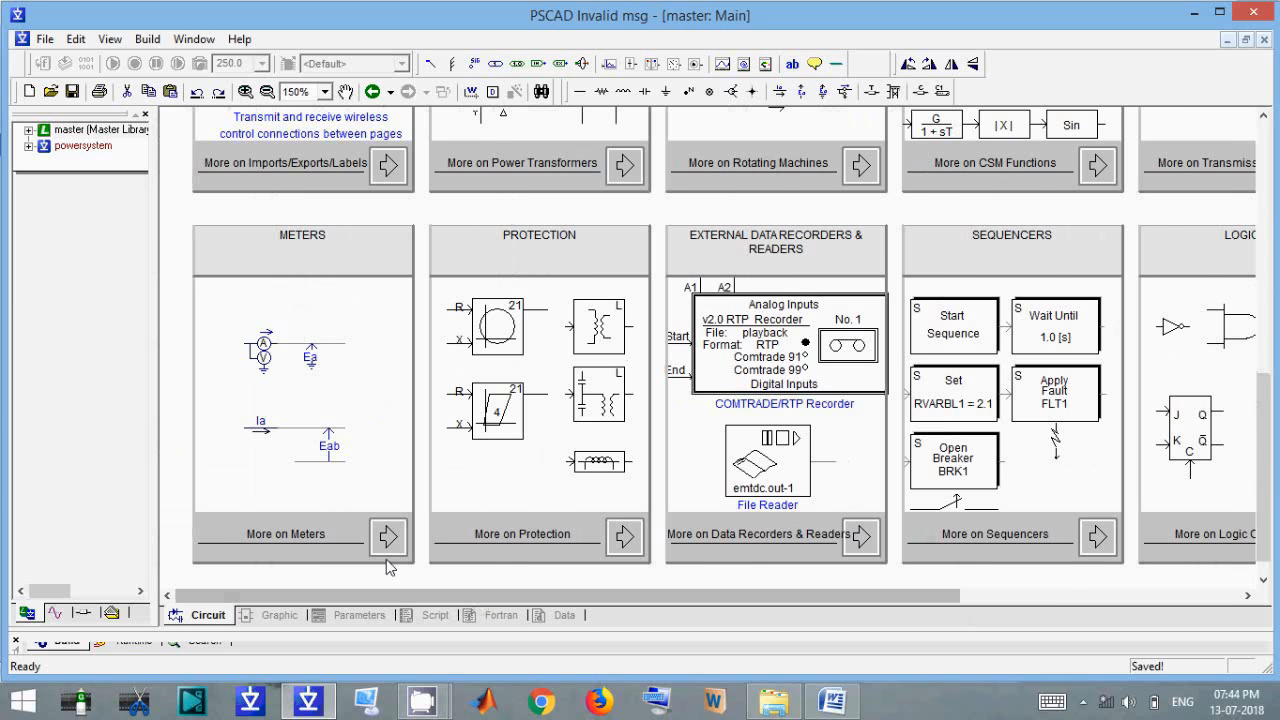
scroll(482, 396, "up", 3)
scroll(618, 430, "up", 1)
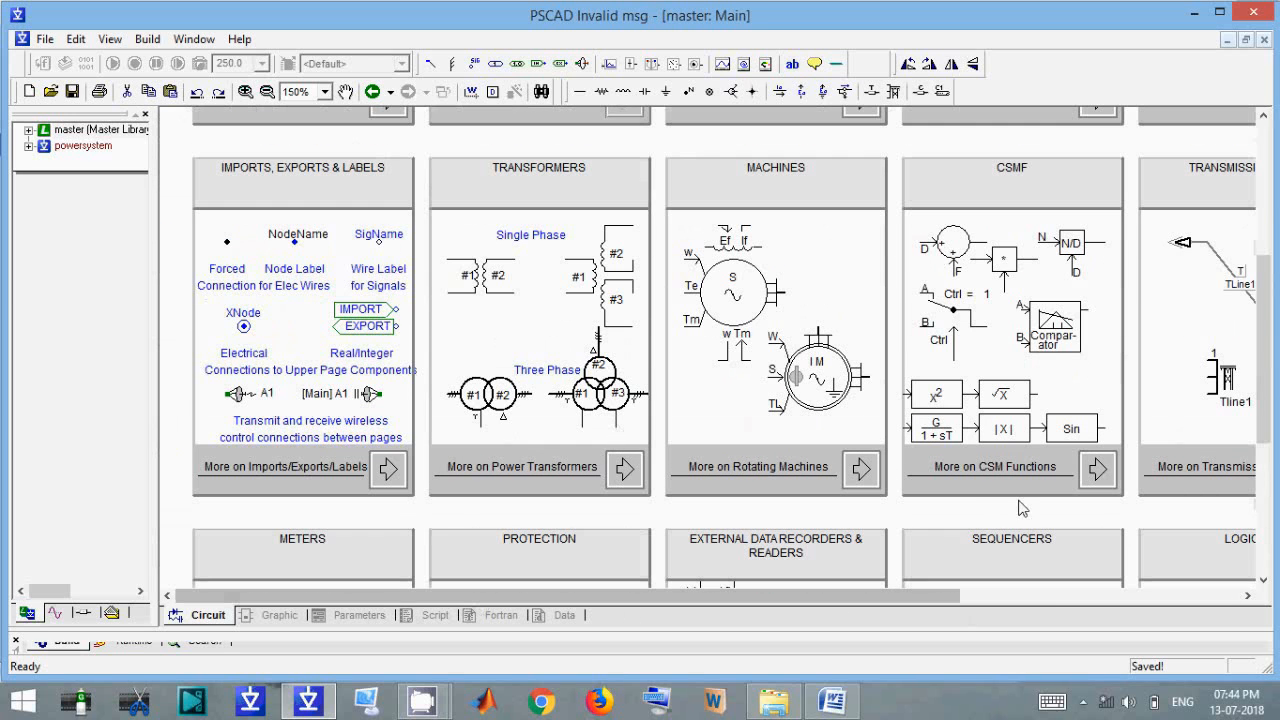
scroll(1024, 508, "up", 3)
scroll(930, 497, "up", 1)
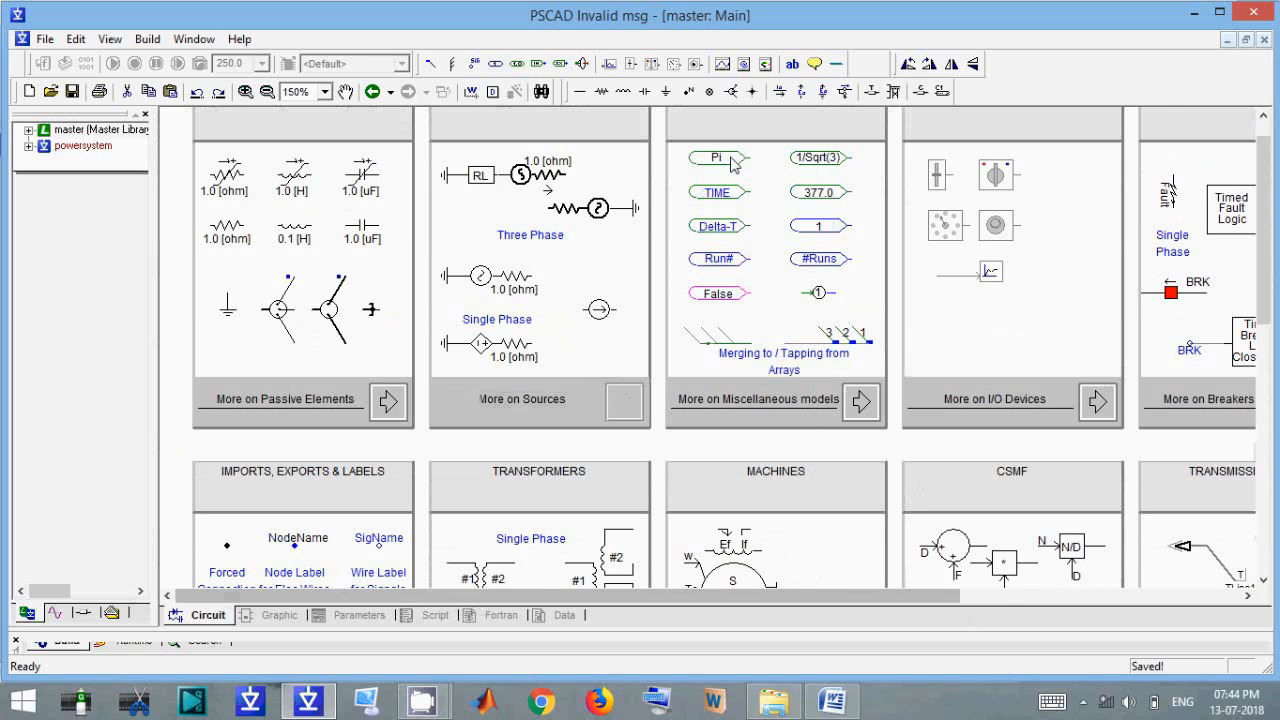
scroll(772, 310, "up", 1)
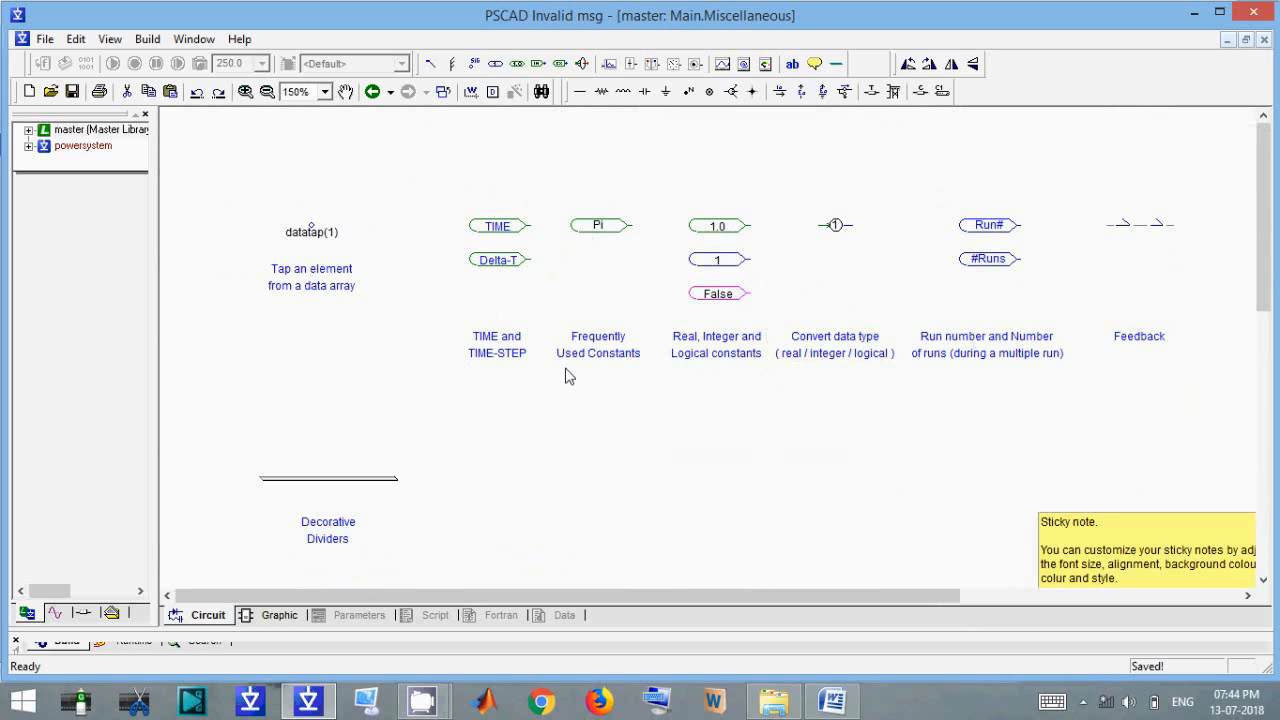
Examine the real and integer constants' properties among the Miscellaneous models and return to the powersystem circuit.
double_click(718, 226)
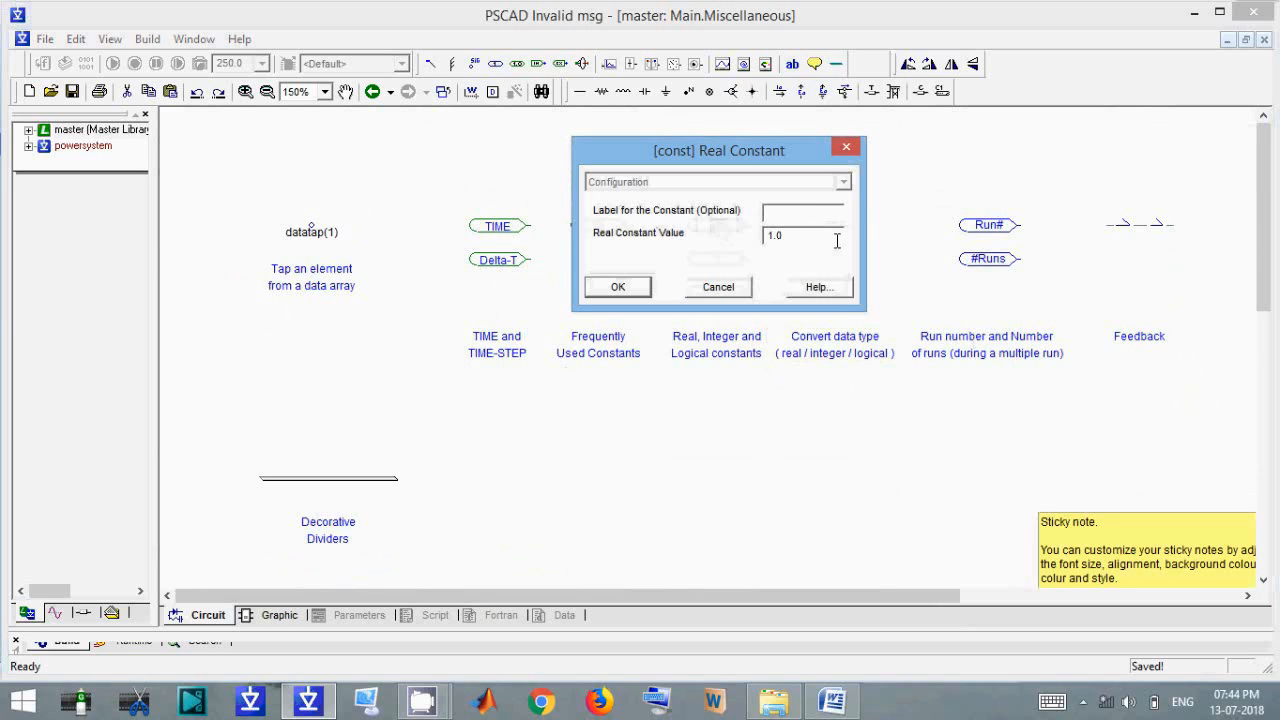
left_click(847, 148)
double_click(720, 257)
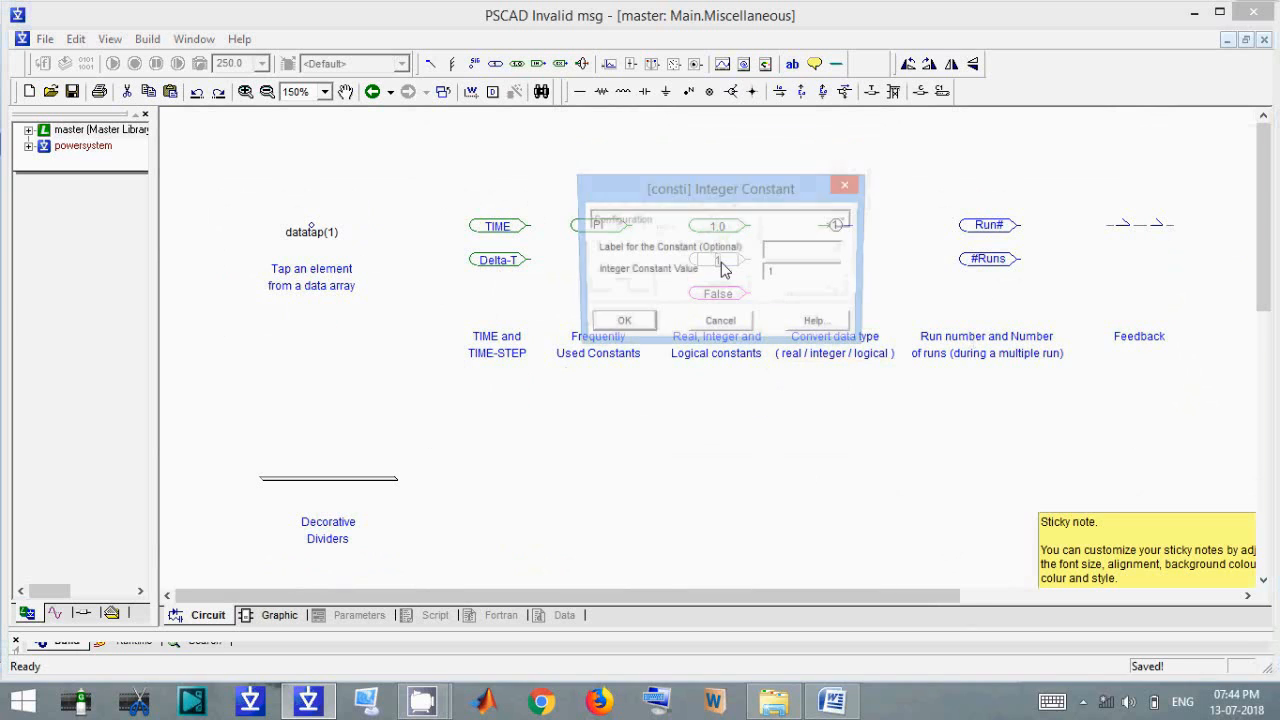
left_click(847, 184)
double_click(104, 148)
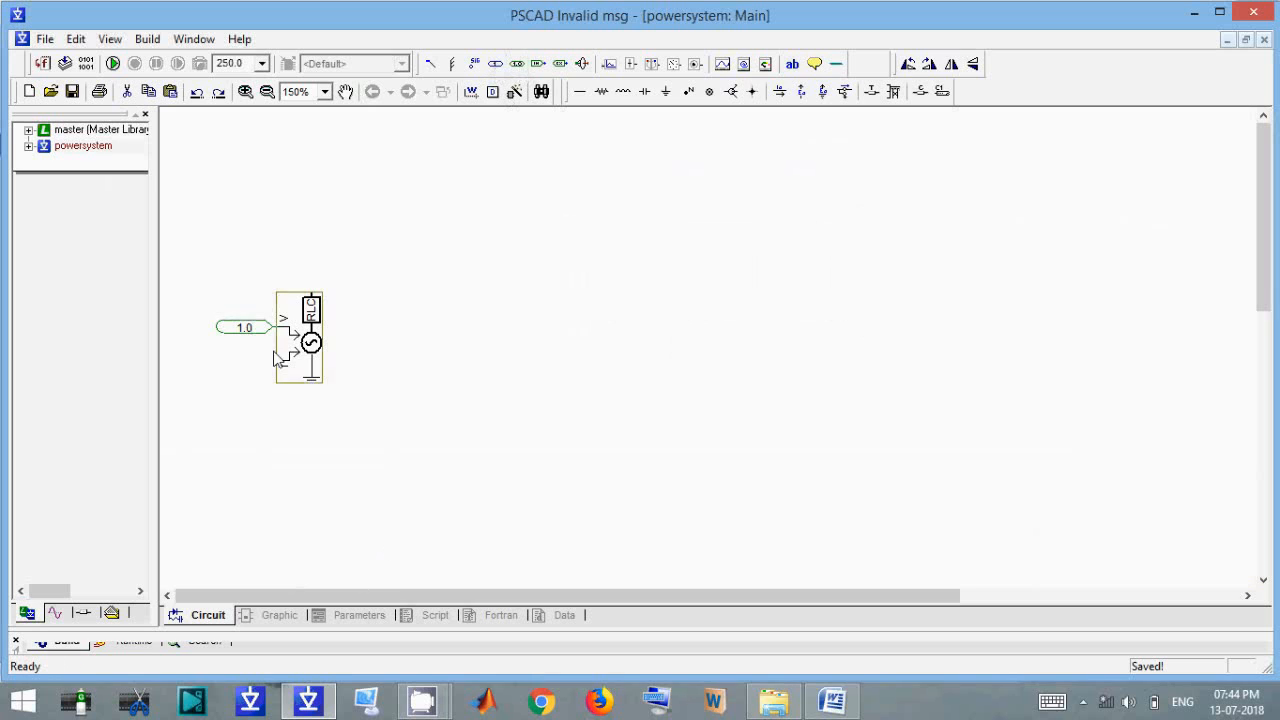
double_click(245, 332)
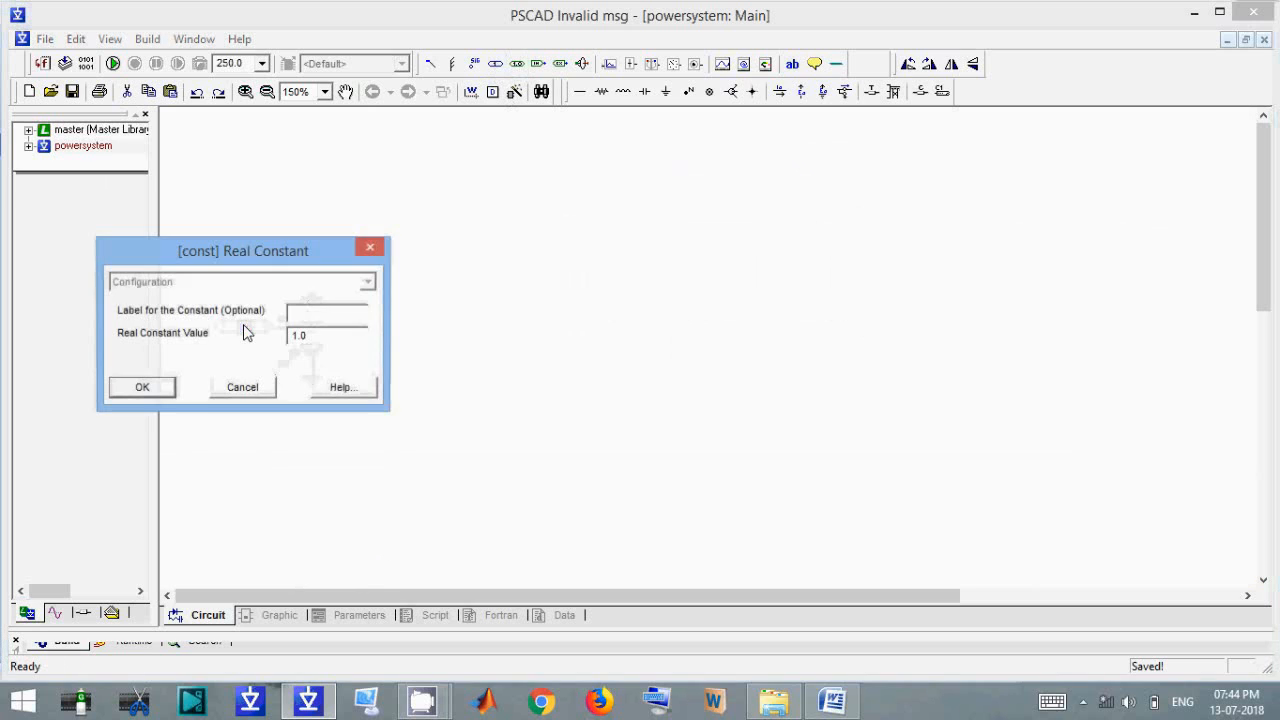
double_click(343, 340)
left_click(370, 247)
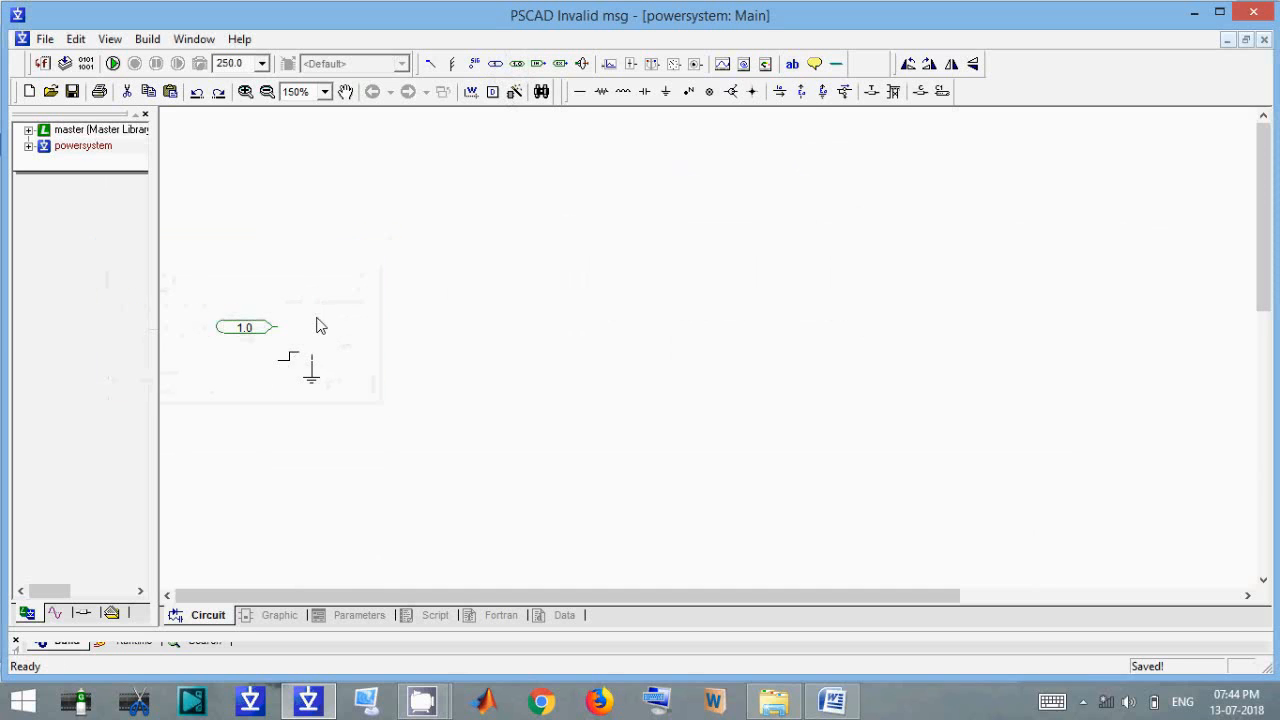
Open the three-phase voltage source's help page and examine its Configuration and Signal Parameters descriptions.
double_click(317, 325)
left_click(410, 463)
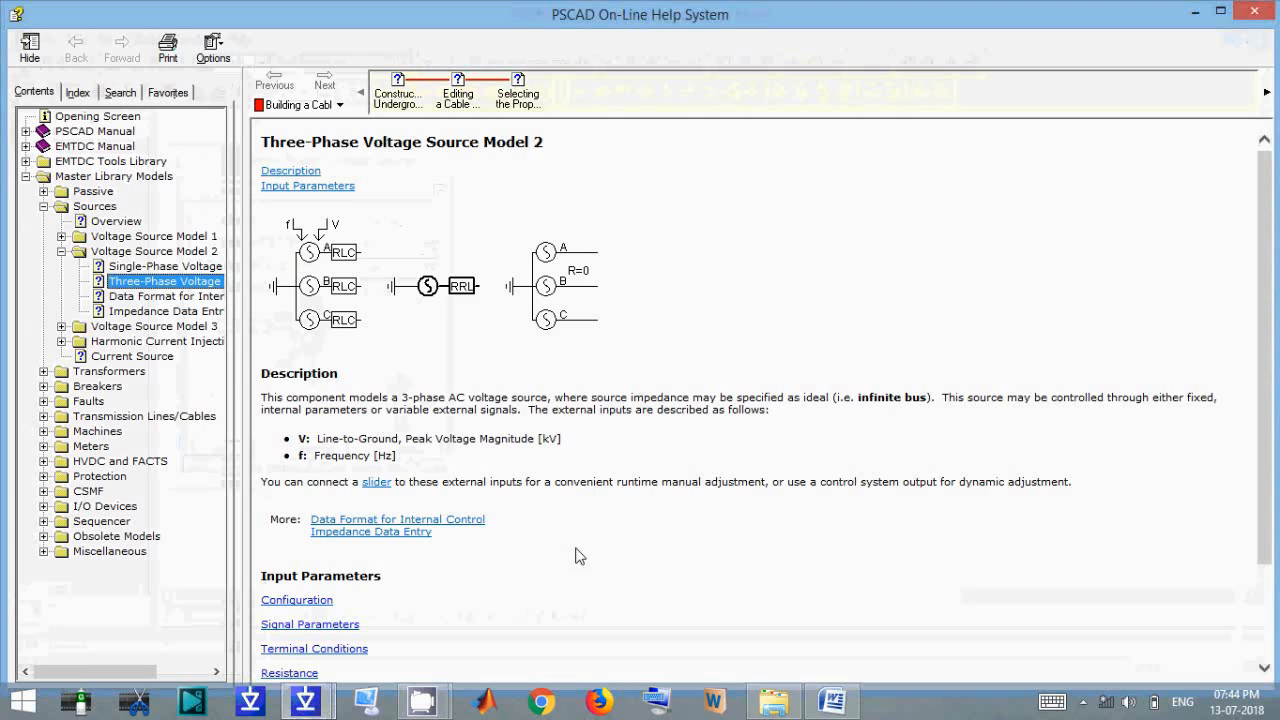
left_click_drag(1274, 207, 1268, 209)
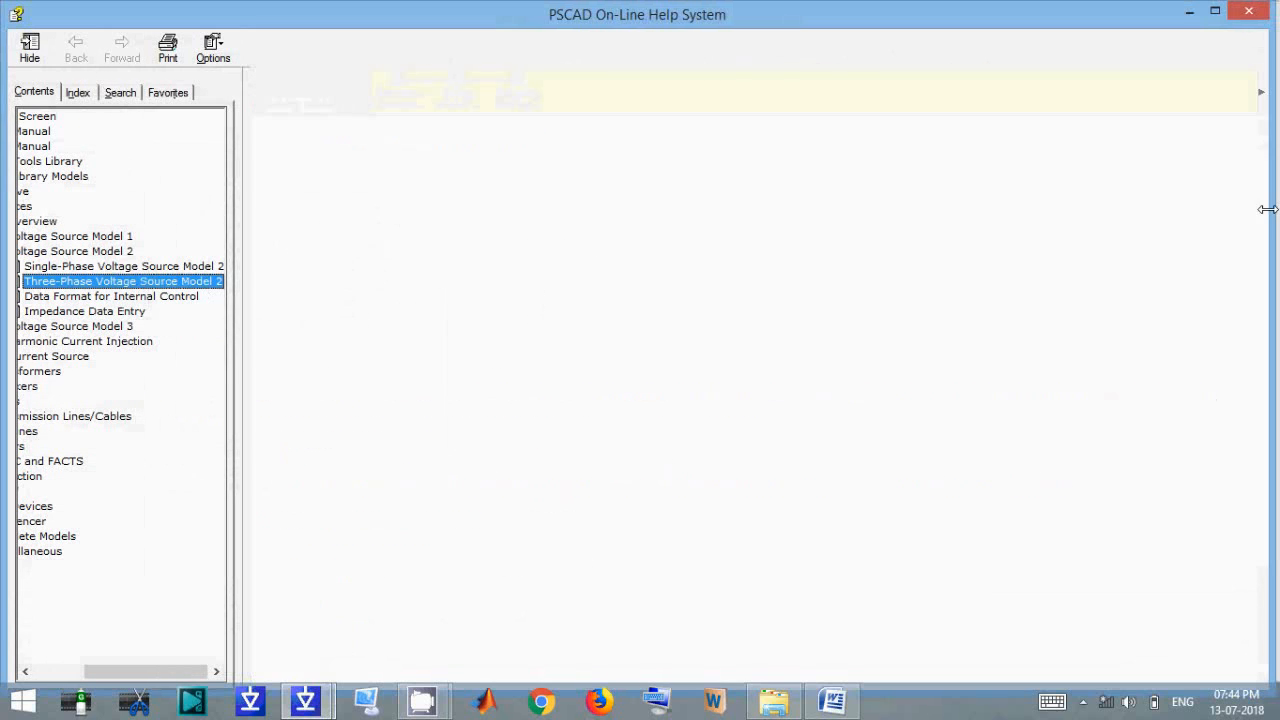
scroll(1242, 430, "down", 3)
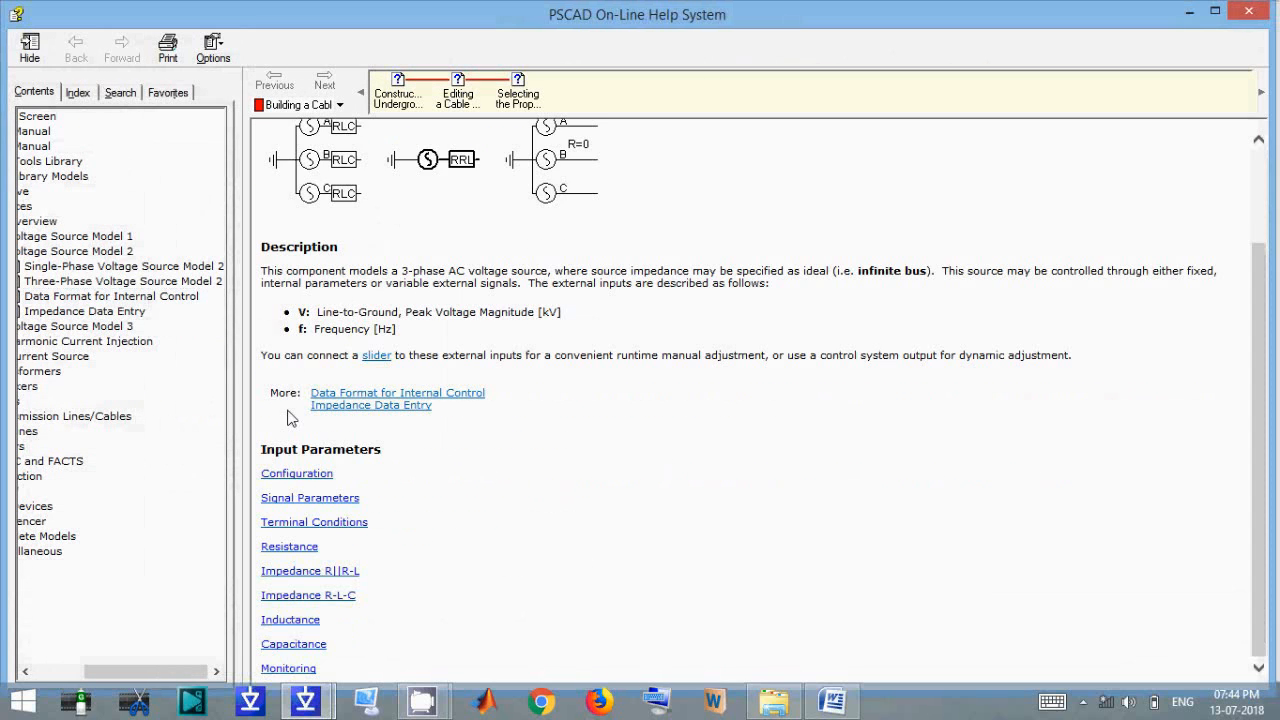
left_click(297, 474)
scroll(517, 420, "down", 3)
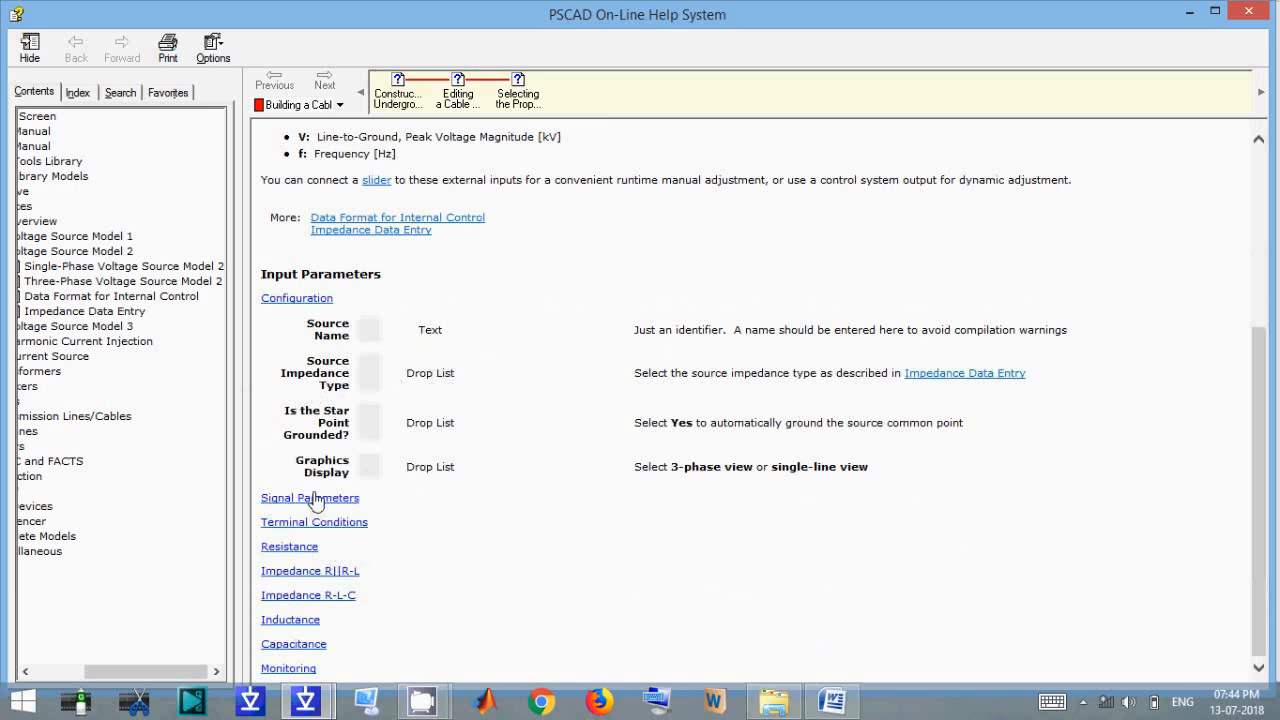
left_click(313, 498)
scroll(509, 400, "down", 3)
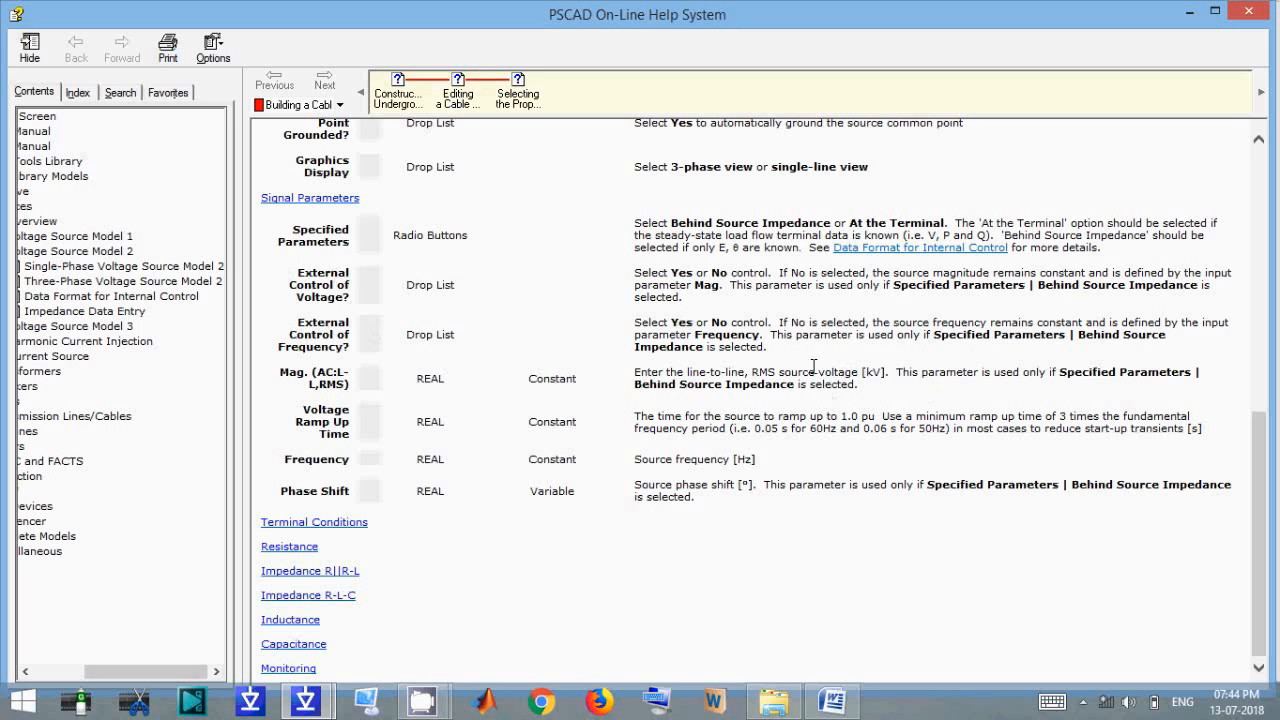
Check the unit in the source voltage magnitude description, and close the help page and the source's properties.
left_click_drag(881, 372, 862, 370)
left_click(906, 396)
left_click_drag(881, 372, 862, 371)
left_click(870, 410)
left_click_drag(886, 372, 864, 370)
left_click(880, 377)
left_click(1248, 12)
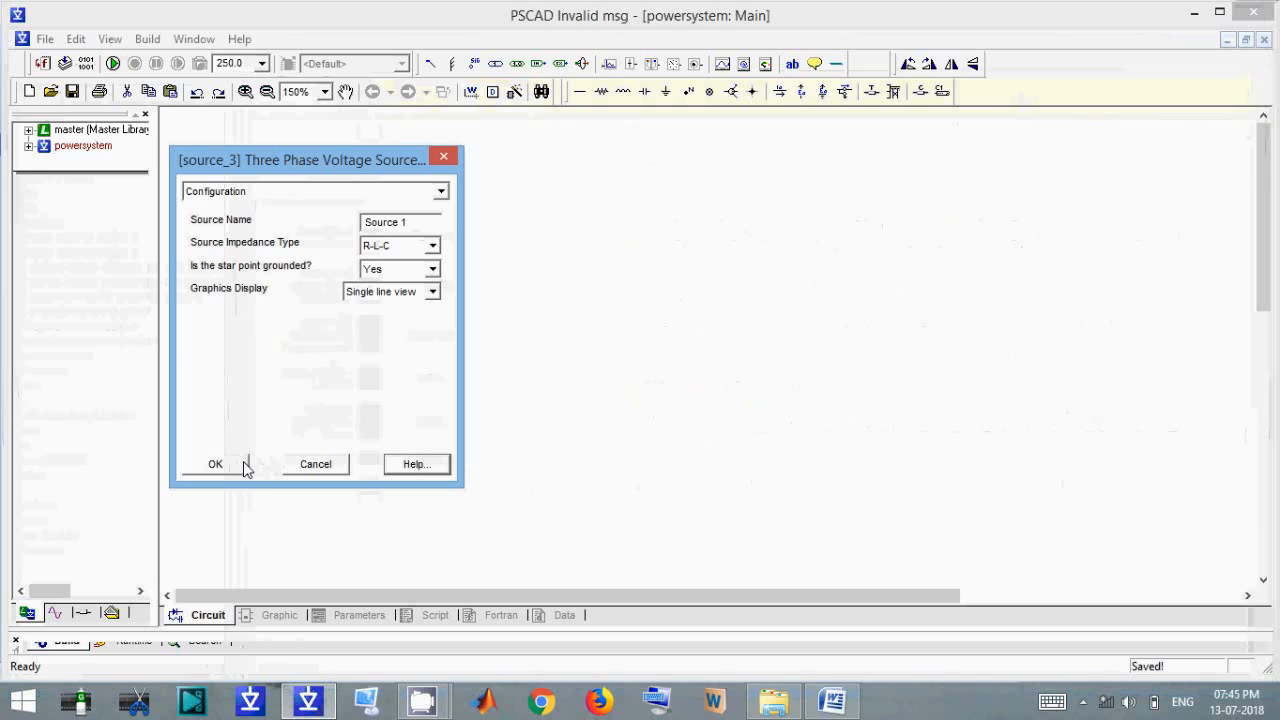
left_click(245, 465)
Set the real constant's value to 230.0 and move it off the source's V input to the empty area above.
double_click(232, 330)
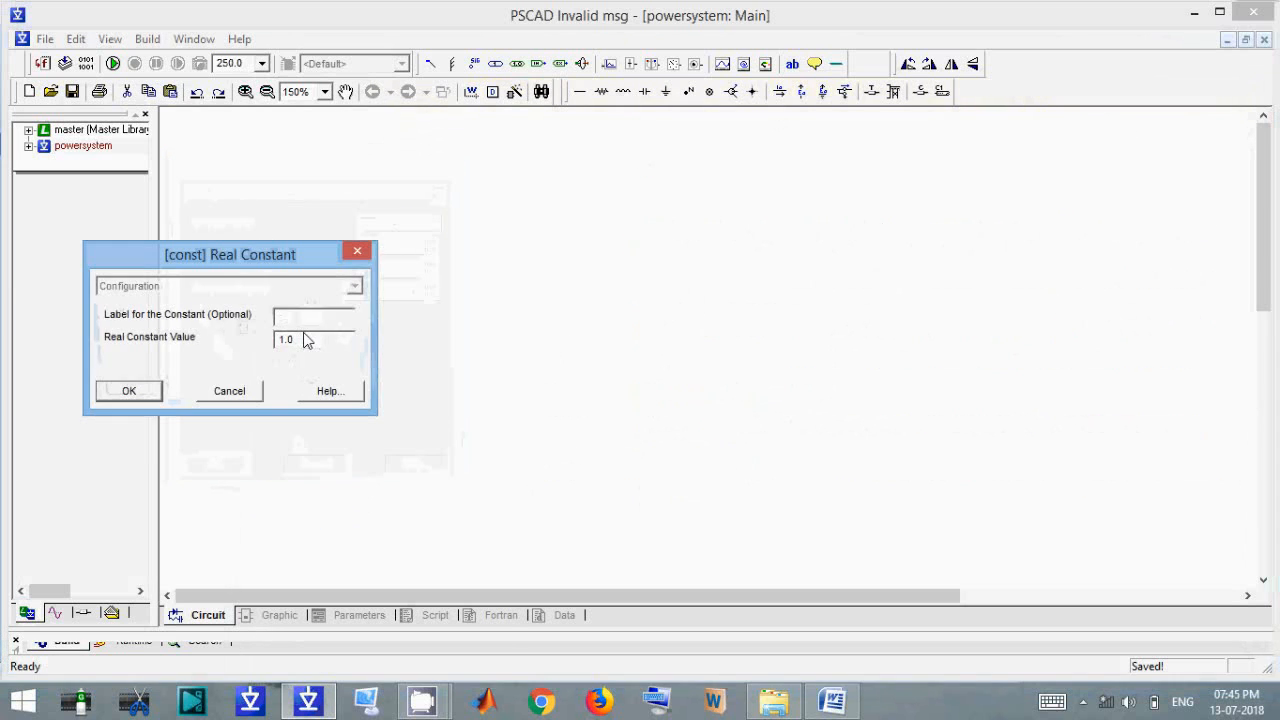
double_click(306, 340)
key("Return")
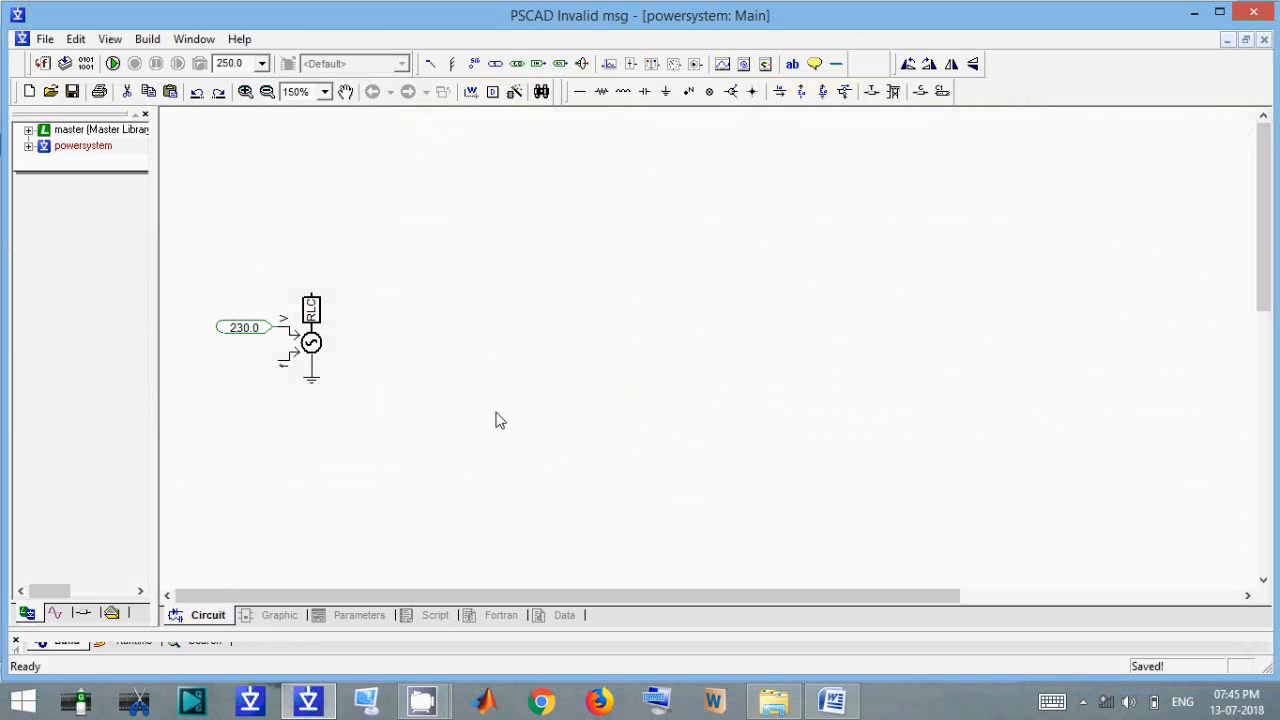
left_click_drag(245, 330, 246, 198)
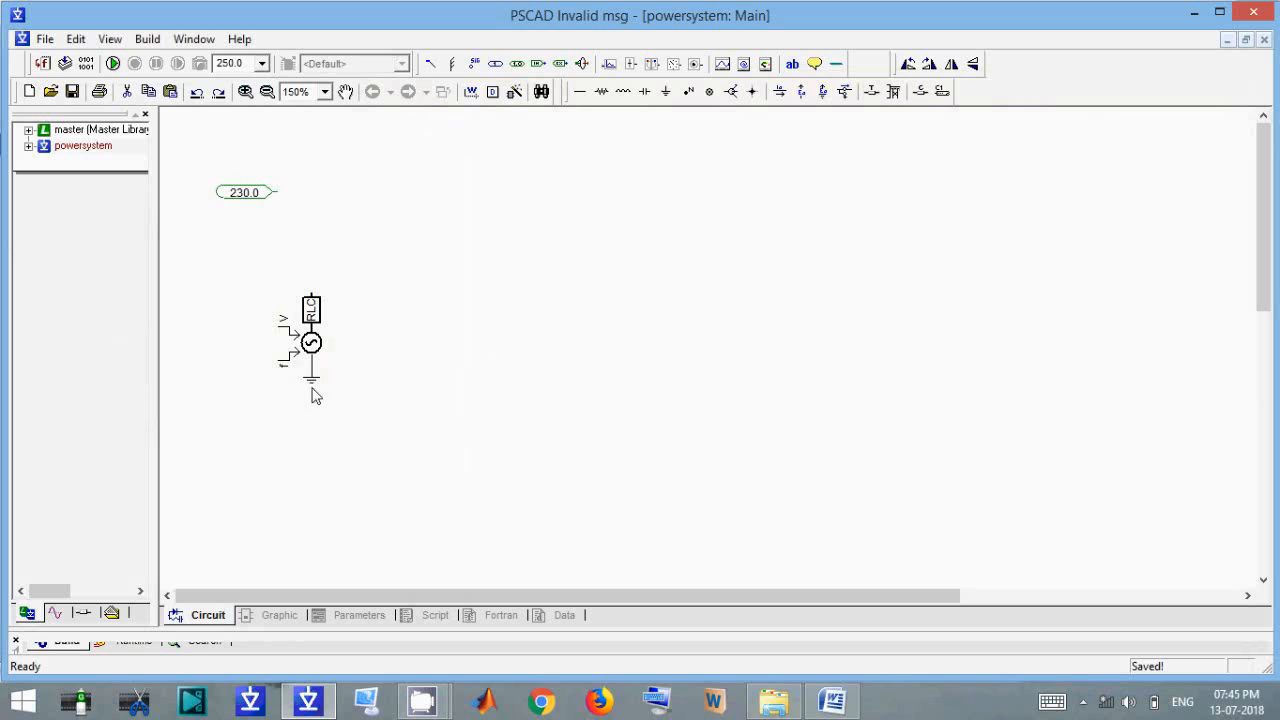
In the voltage source's signal parameters, set external control of voltage and of frequency to No.
double_click(312, 350)
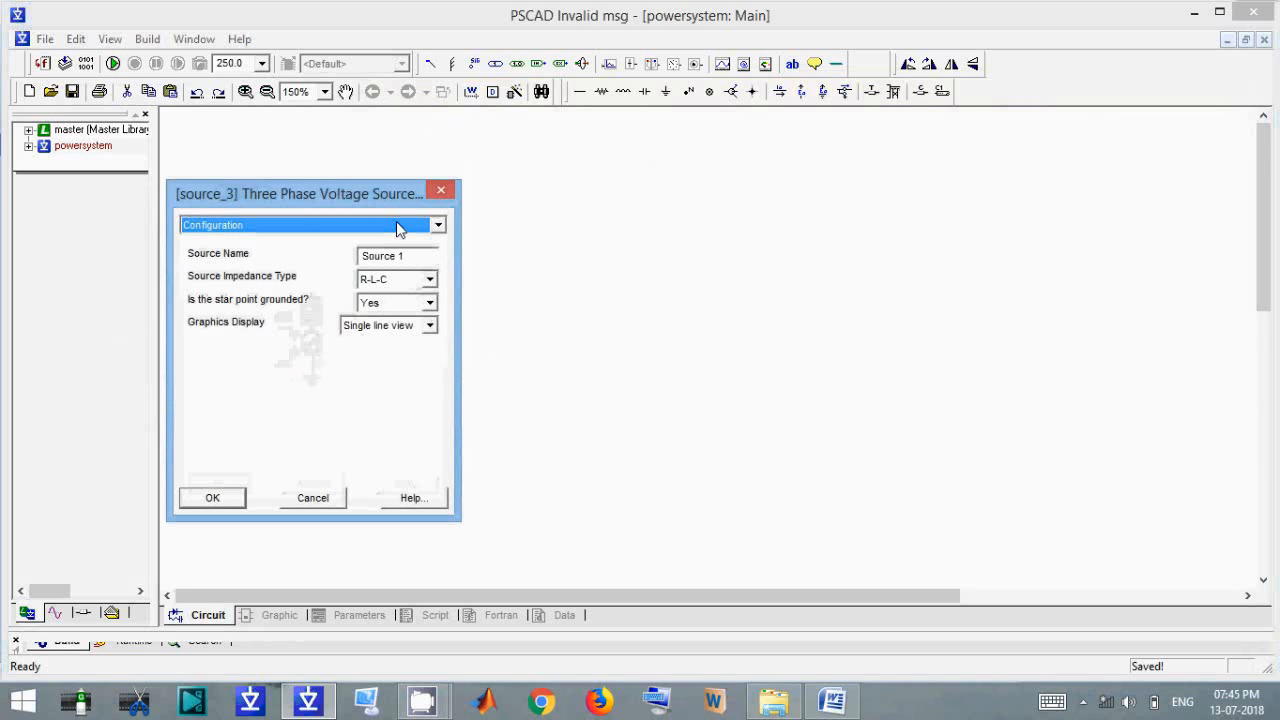
scroll(397, 229, "down", 1)
left_click(426, 333)
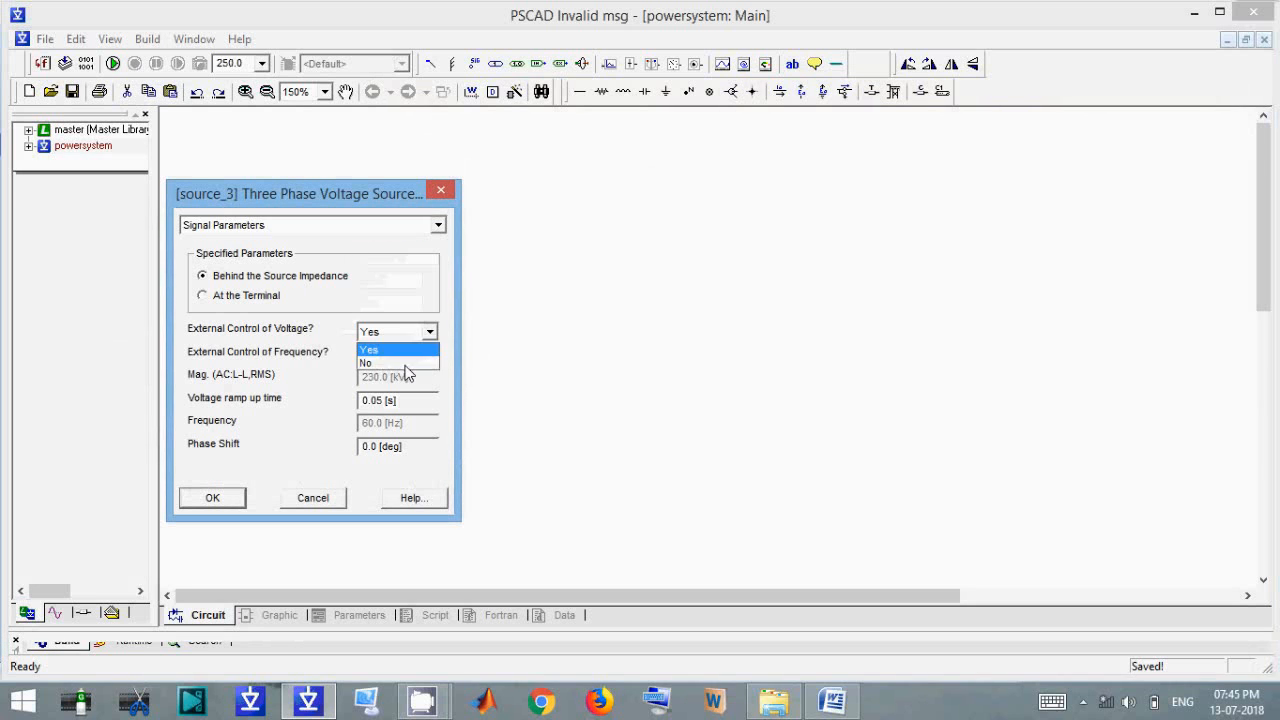
left_click(398, 349)
left_click(408, 355)
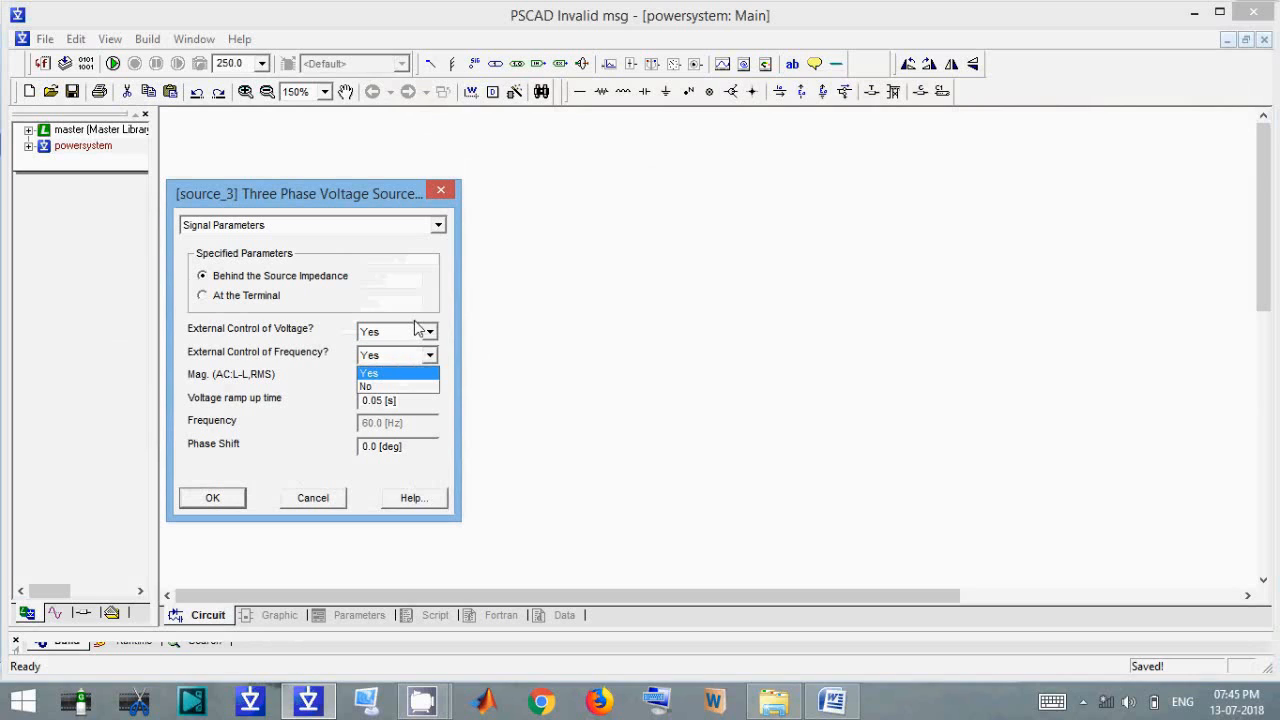
left_click(418, 330)
left_click(410, 331)
left_click(380, 362)
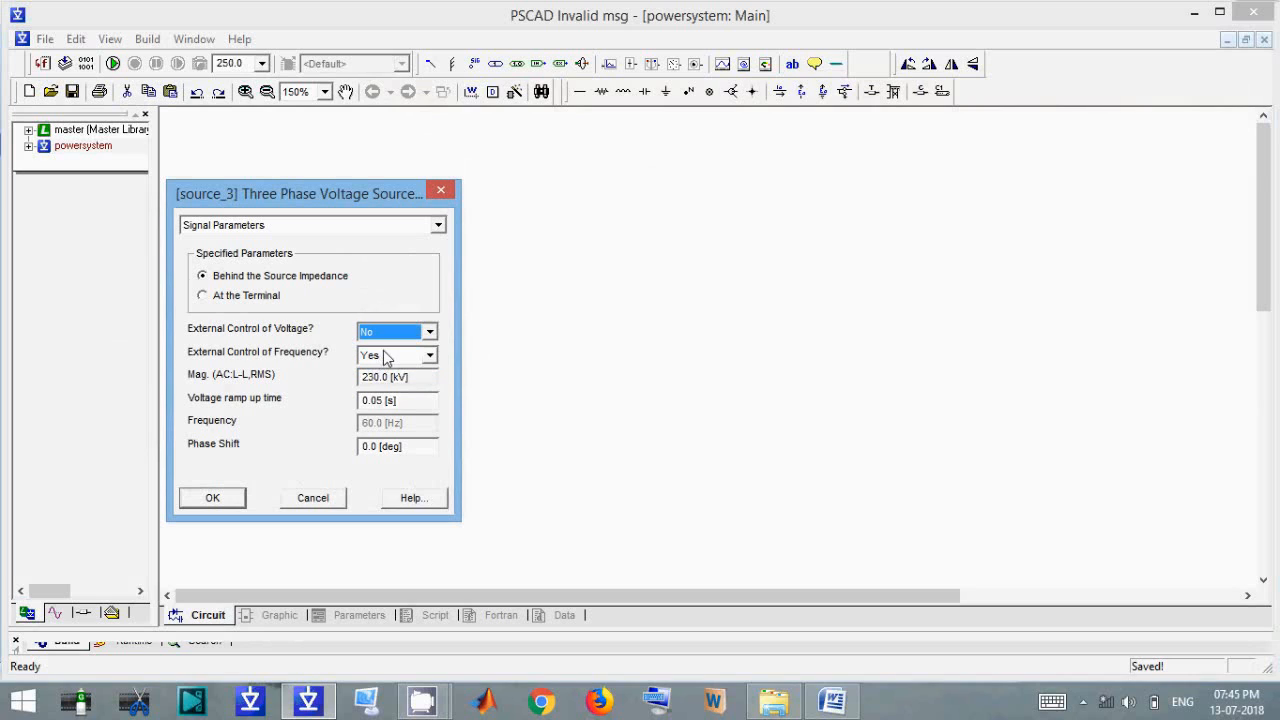
left_click(385, 358)
left_click(386, 384)
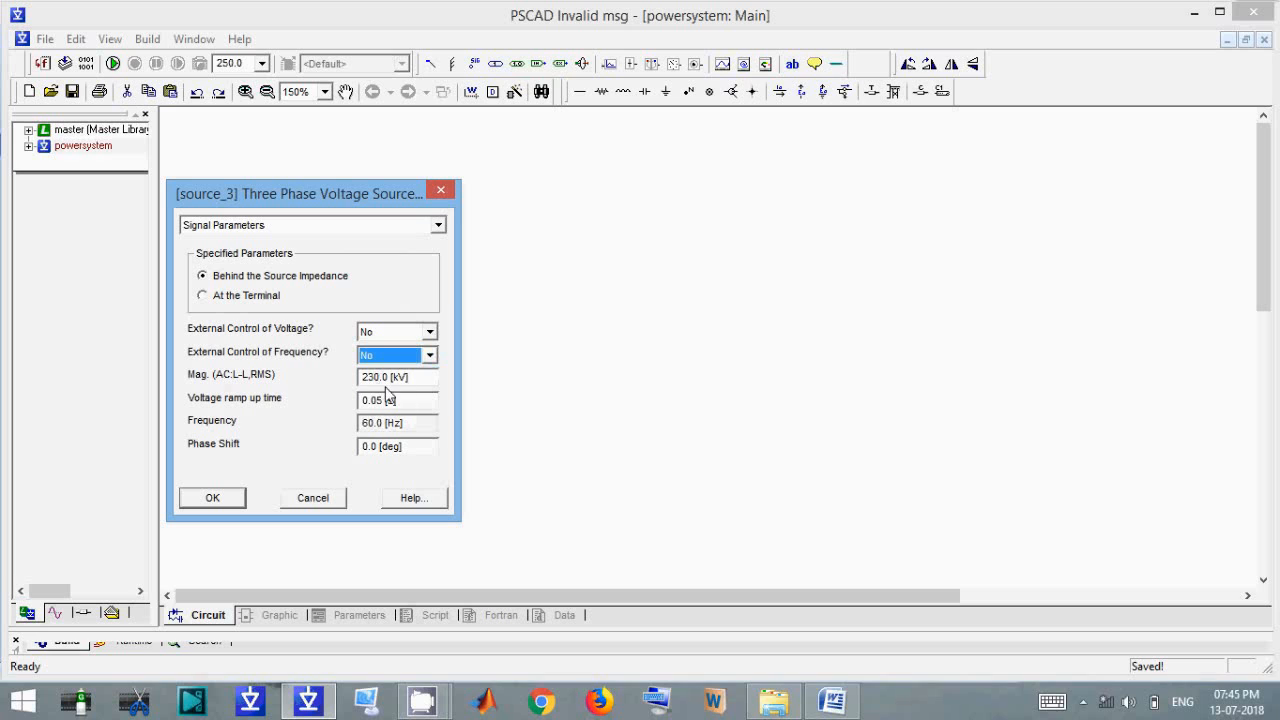
left_click(382, 377)
left_click_drag(366, 207, 637, 205)
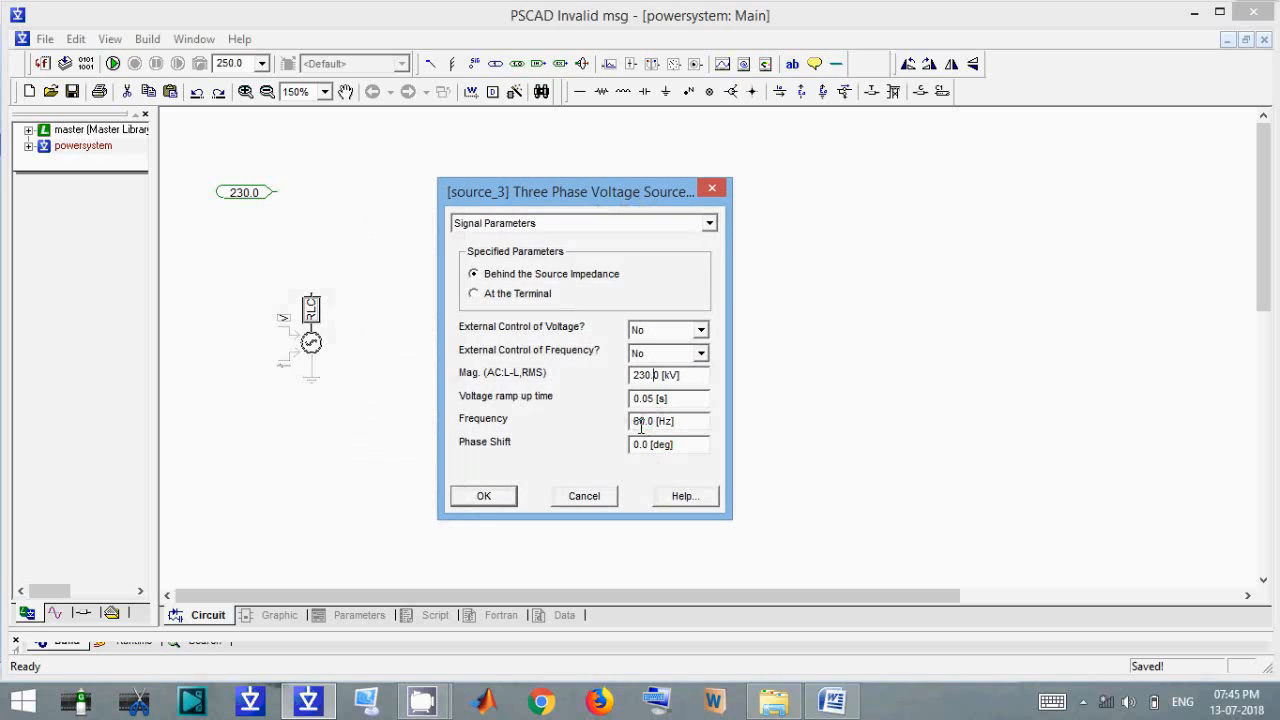
Set the three-phase voltage source's frequency to 50.0 Hz in its signal parameters.
left_click_drag(641, 425, 528, 397)
type("5")
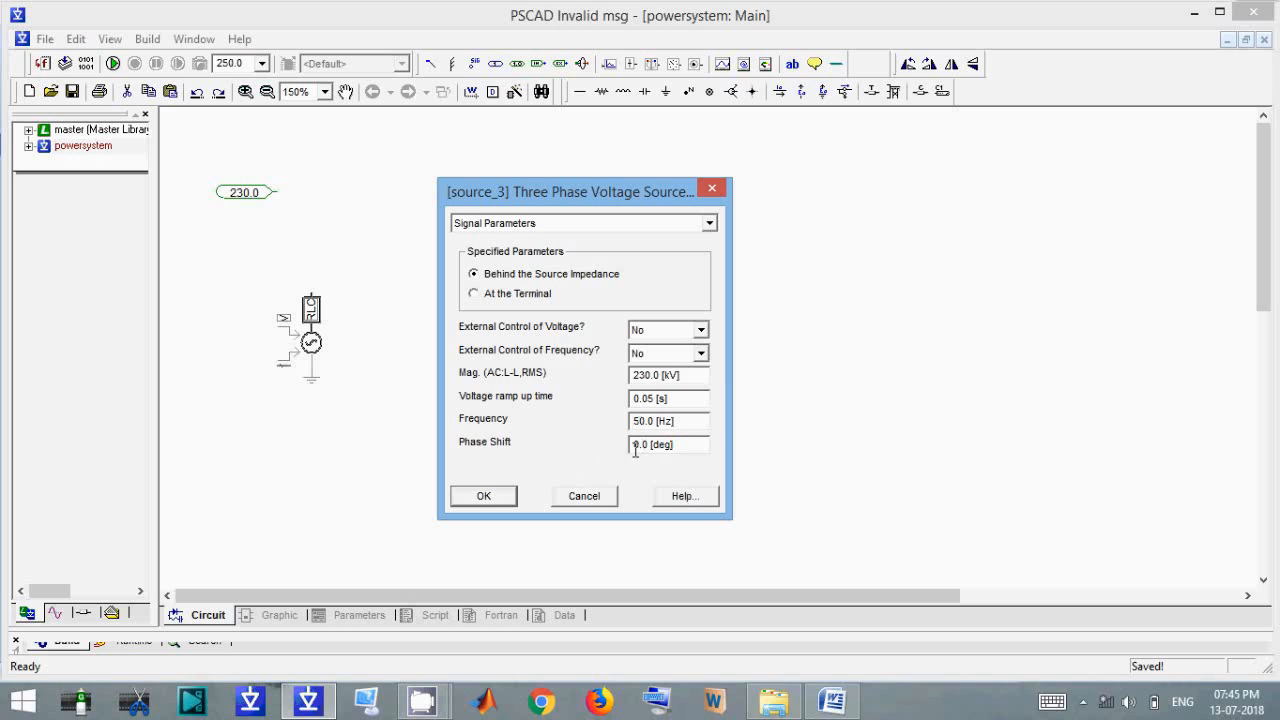
left_click(635, 449)
Review the source's terminal conditions, impedance, inductance and monitoring parameters, and accept the source's properties.
left_click(609, 226)
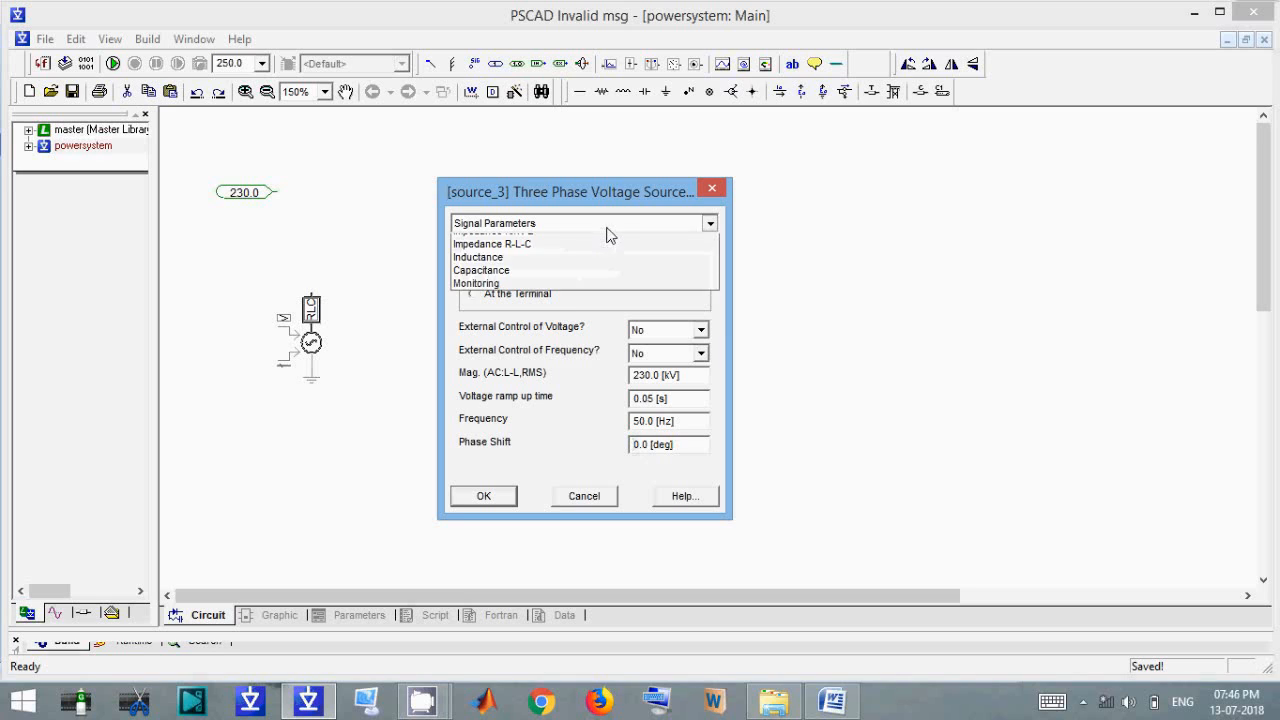
left_click(571, 268)
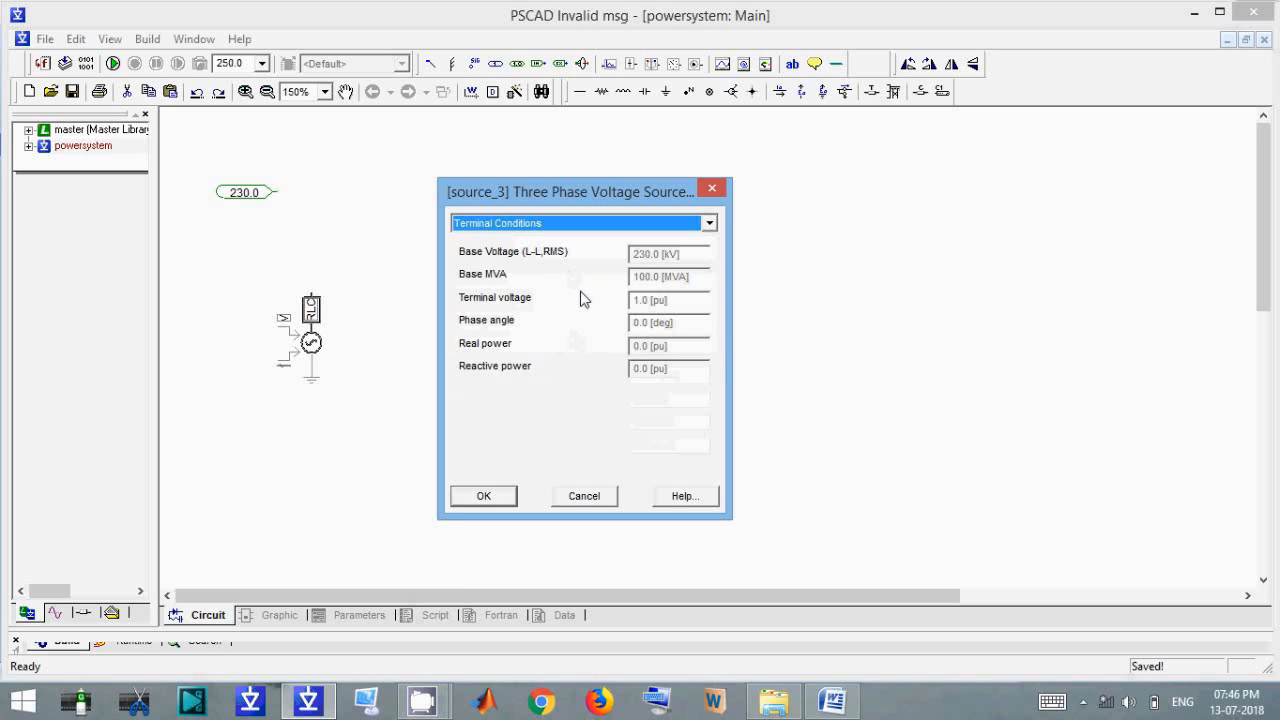
key("Down")
key("Down")
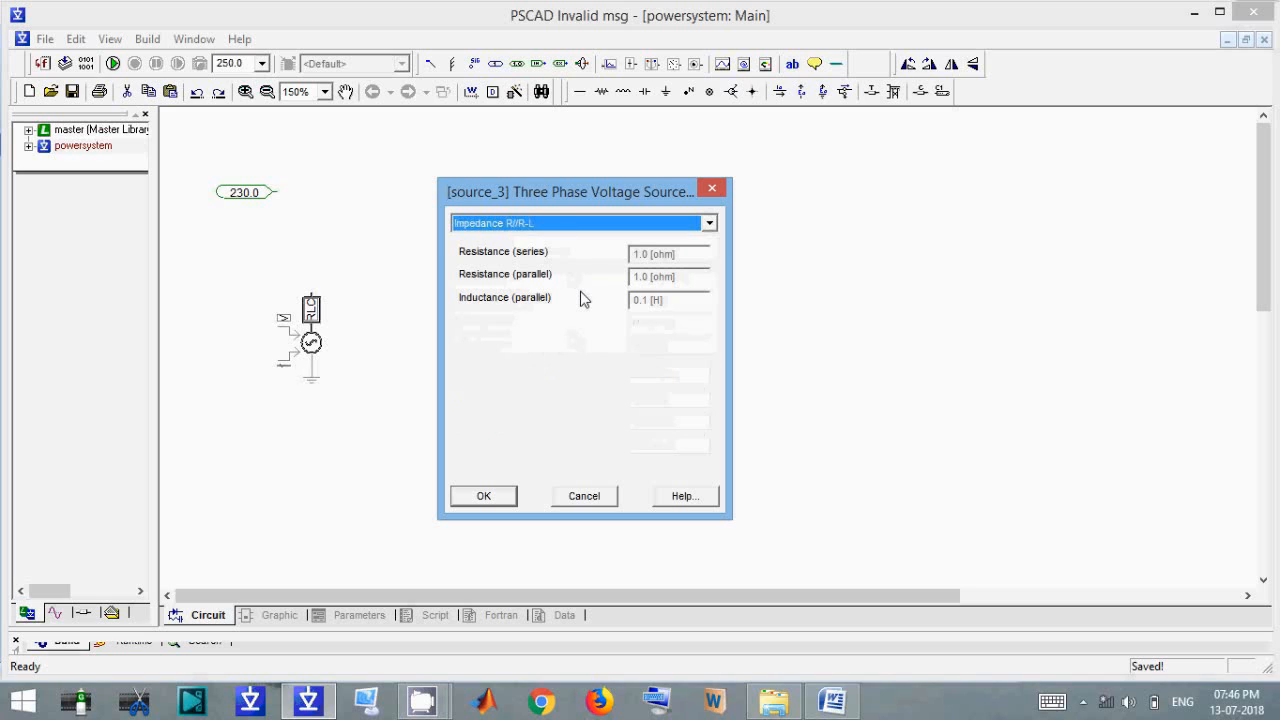
key("Down")
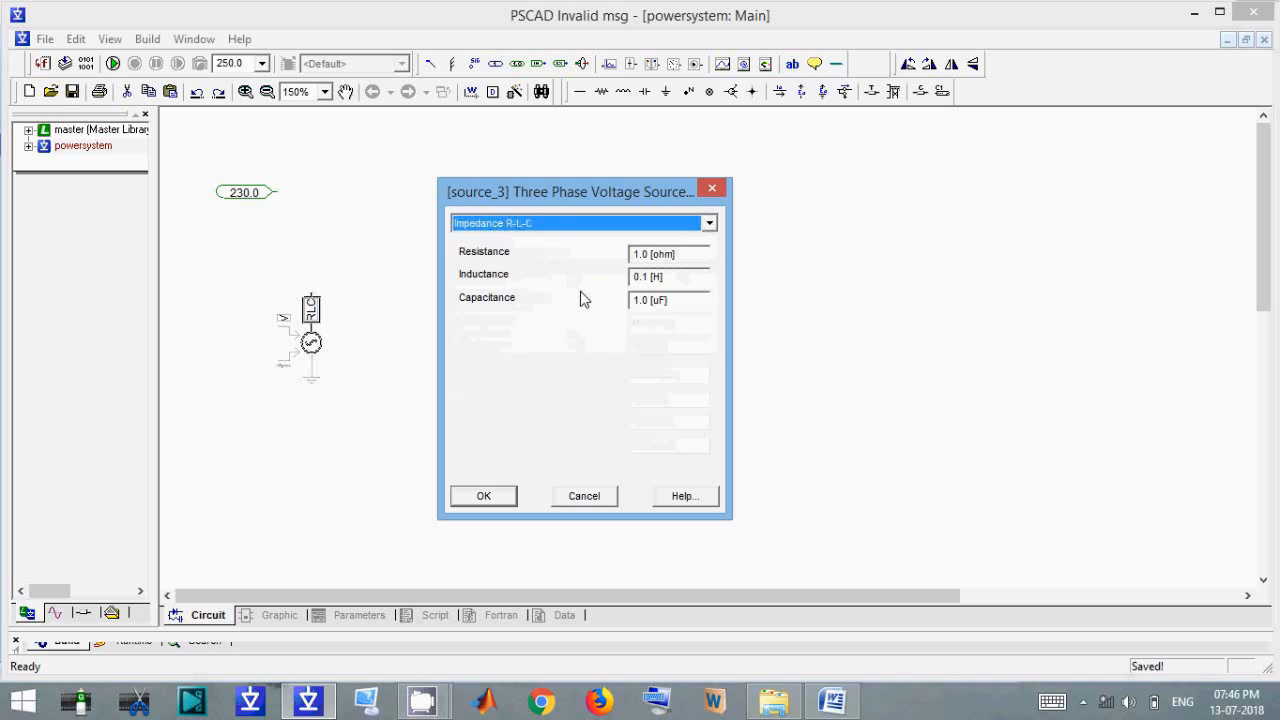
left_click(648, 256)
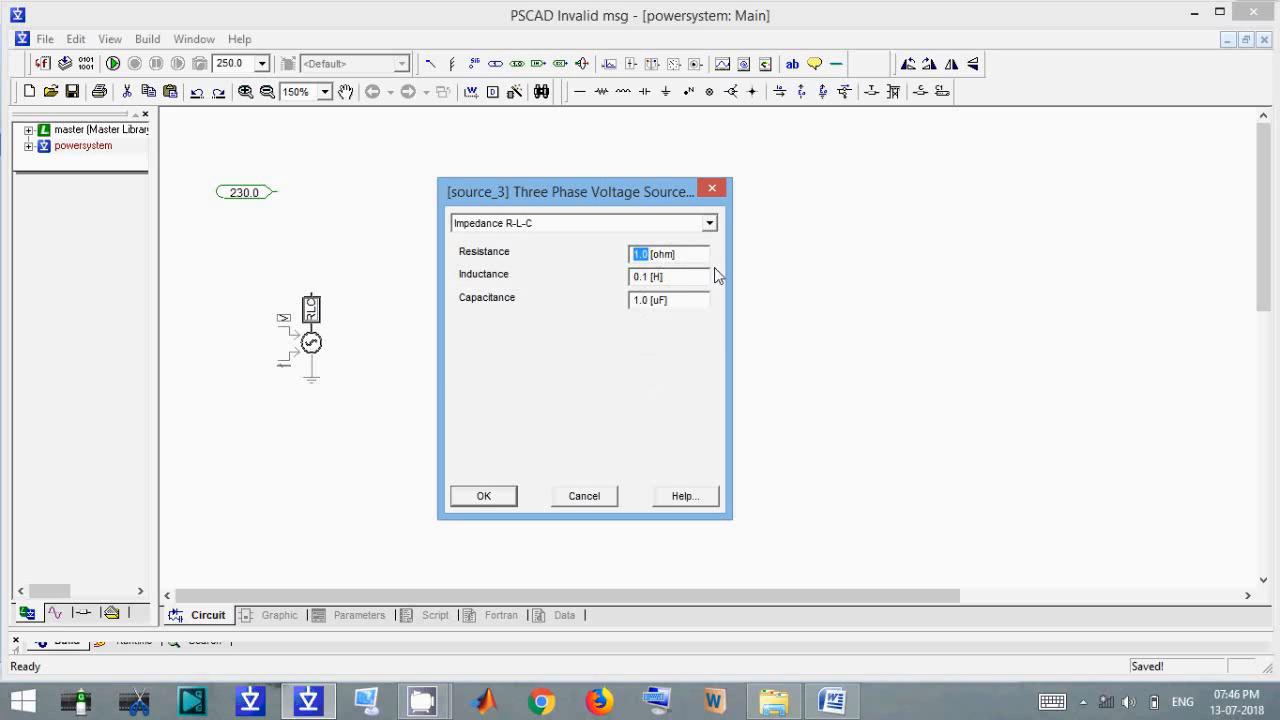
left_click(624, 224)
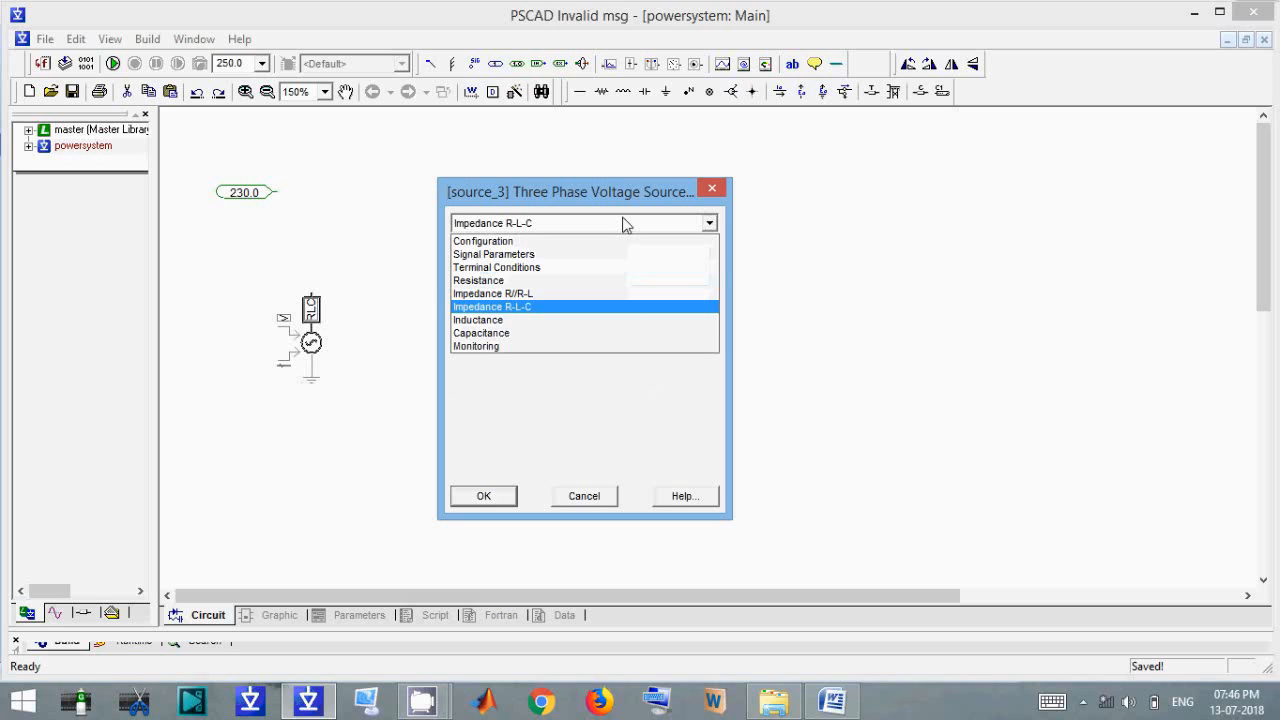
left_click(644, 320)
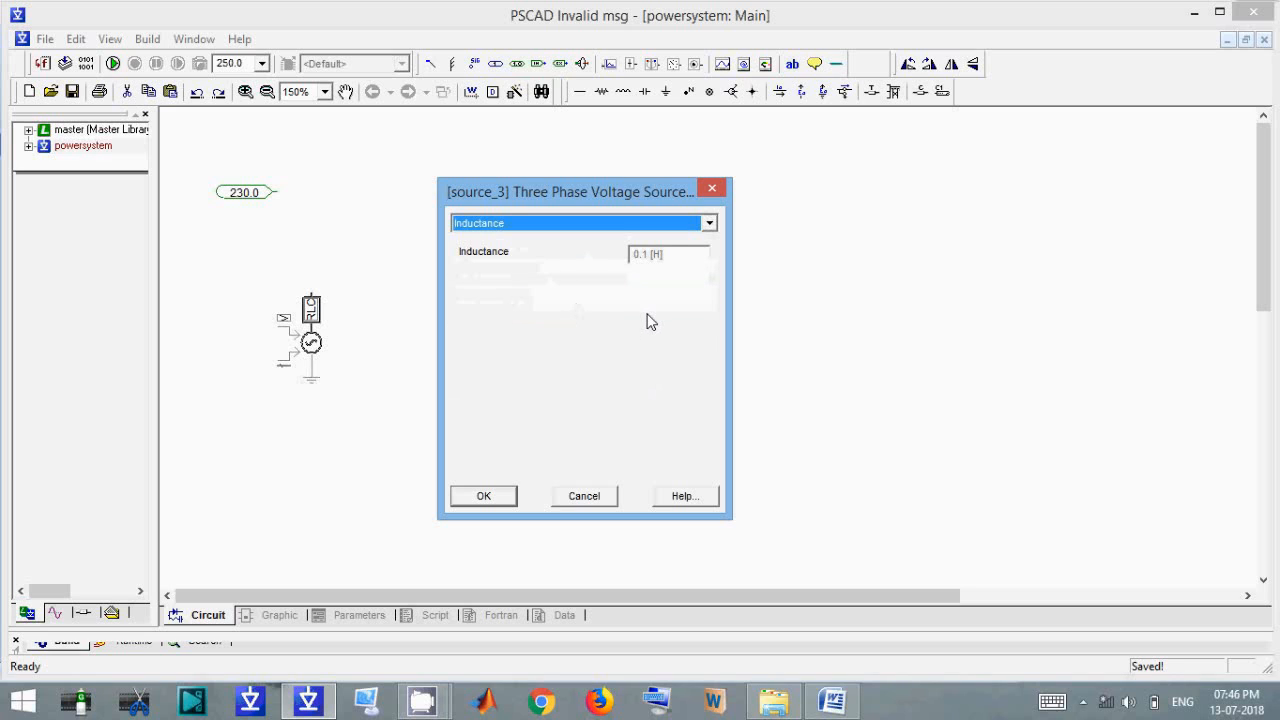
scroll(651, 321, "down", 2)
left_click(481, 496)
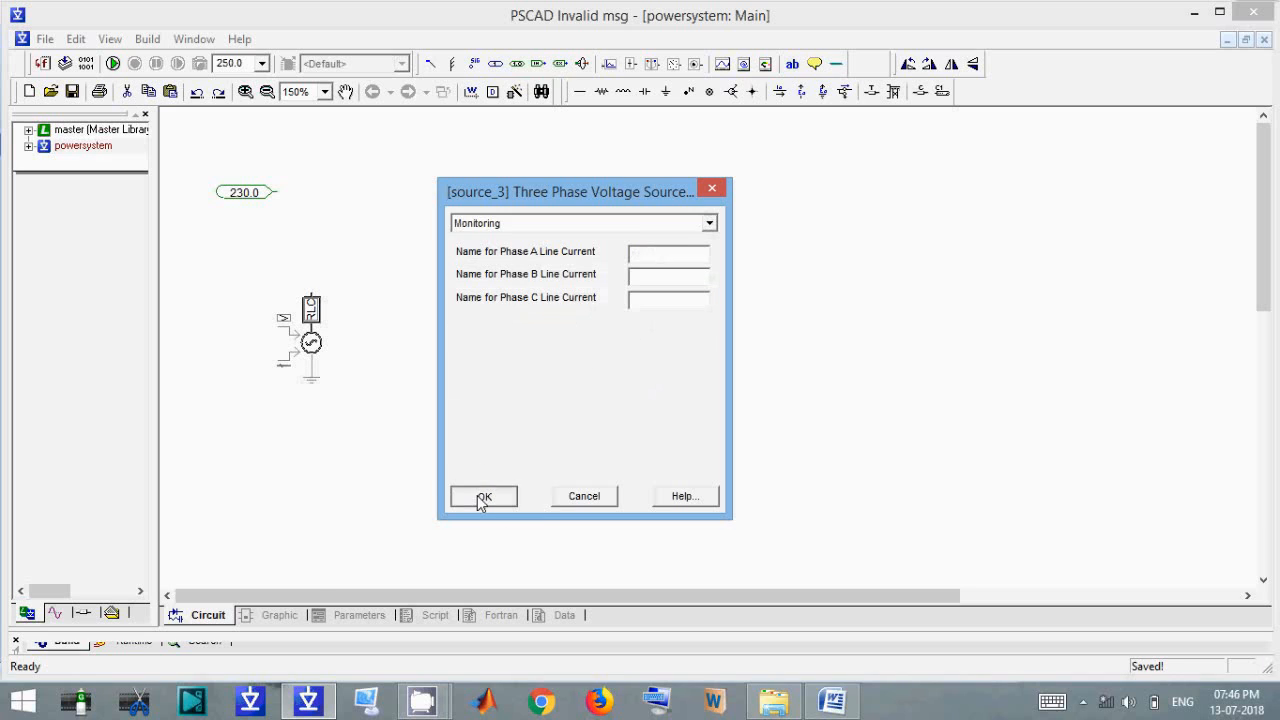
Delete the unused 230.0 real constant and reposition the voltage source slightly up and to the right of its original place.
key("Delete")
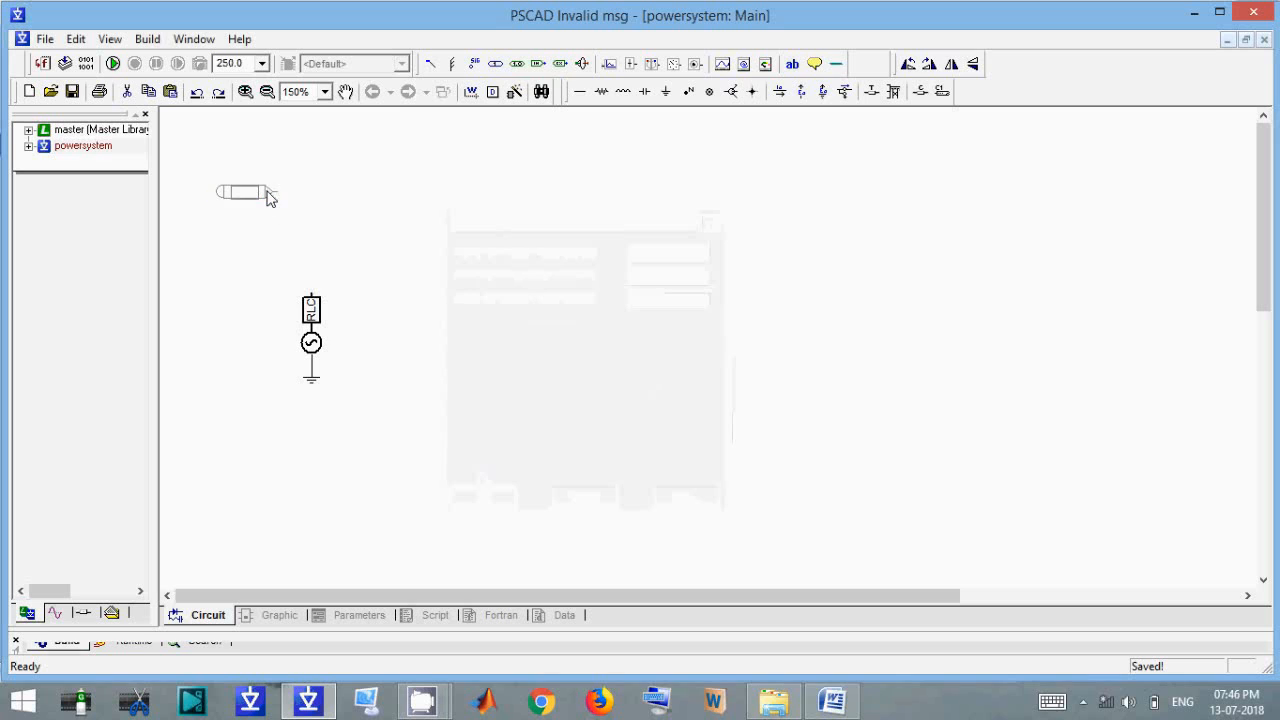
left_click_drag(309, 343, 256, 338)
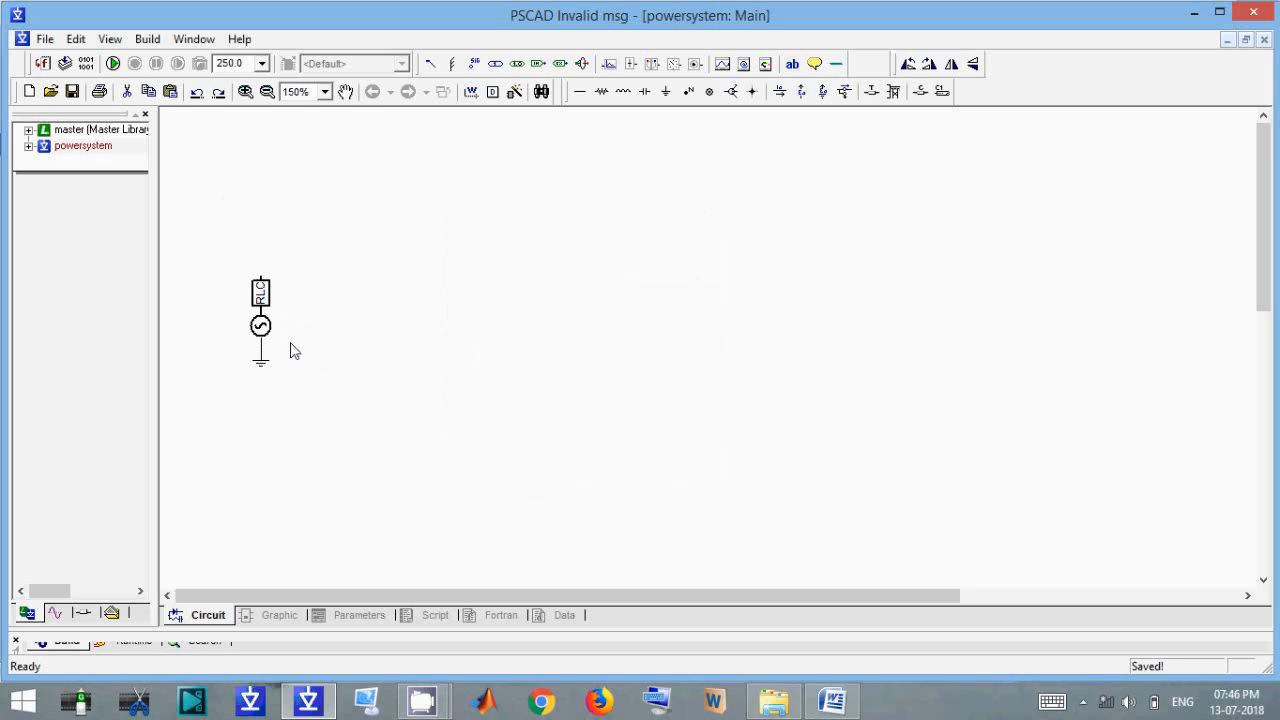
left_click(248, 337)
left_click(565, 518)
Check in the Word tutorial outline which components the network needs, and return to the PSCAD circuit.
left_click(832, 700)
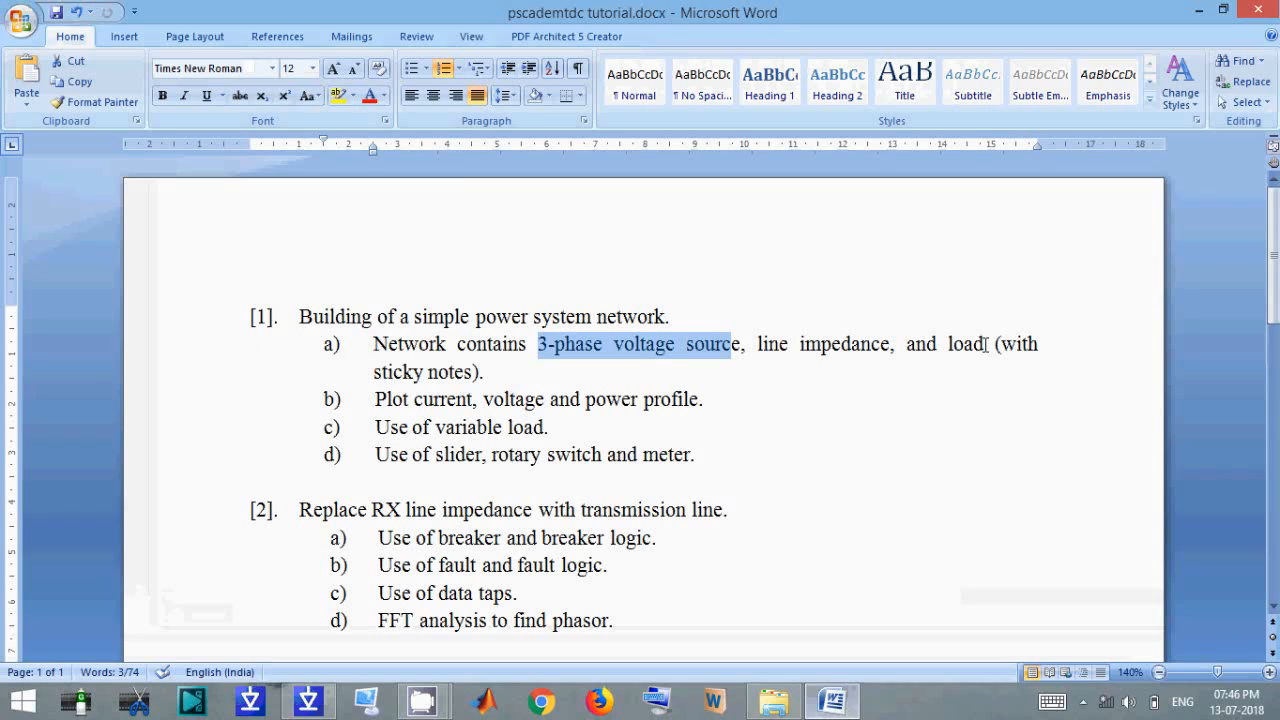
left_click_drag(1002, 346, 967, 355)
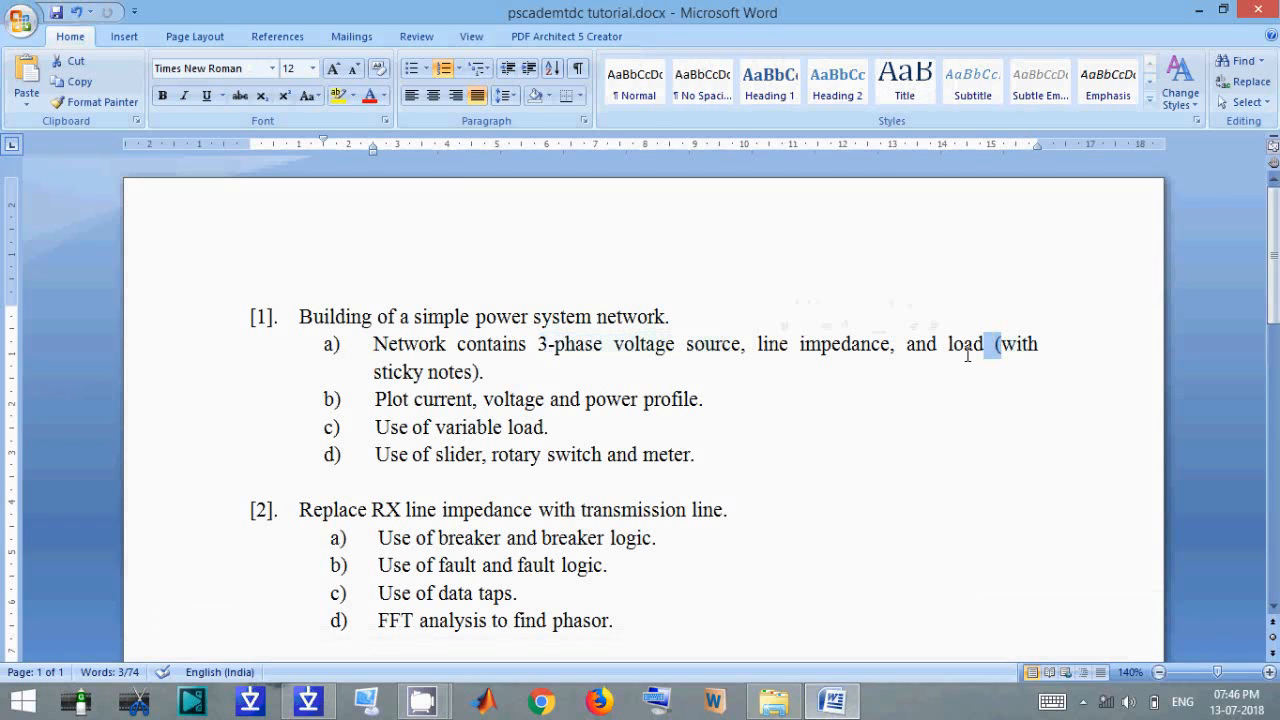
left_click(307, 702)
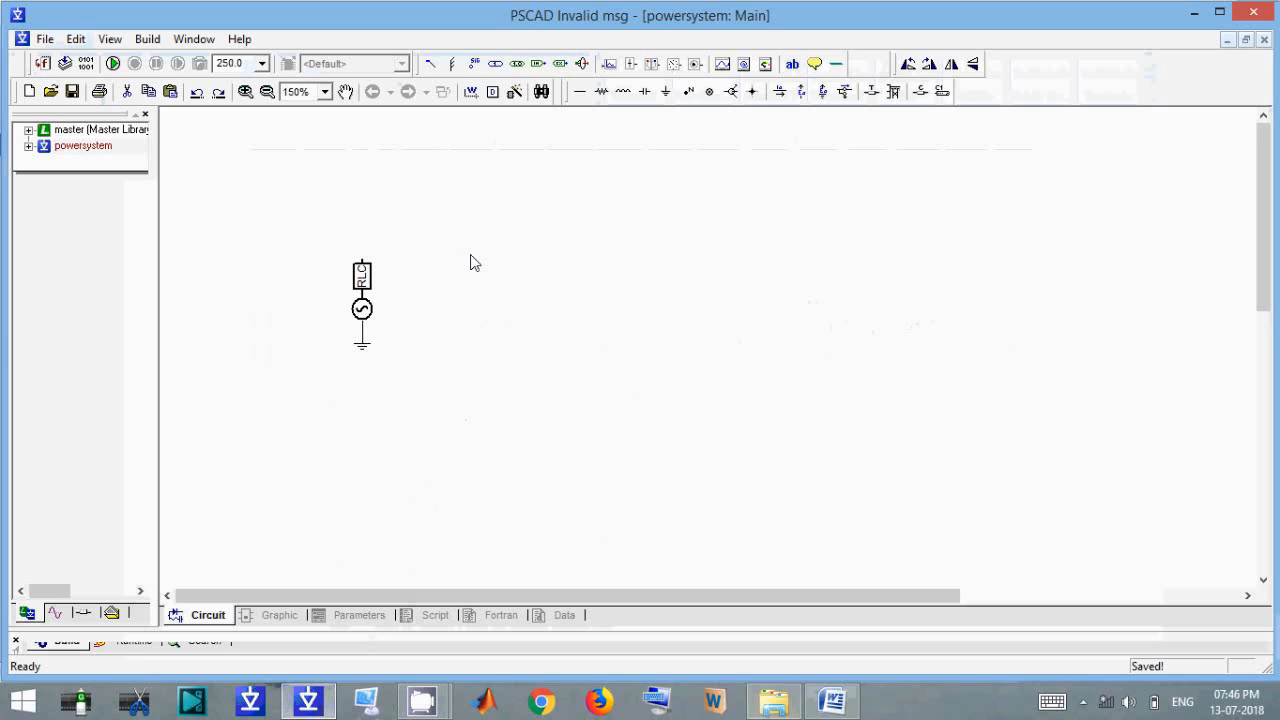
Add a sticky note reading "230 kV, 50 Hz" beside the voltage source, with its arrow pointing at the source.
left_click(815, 64)
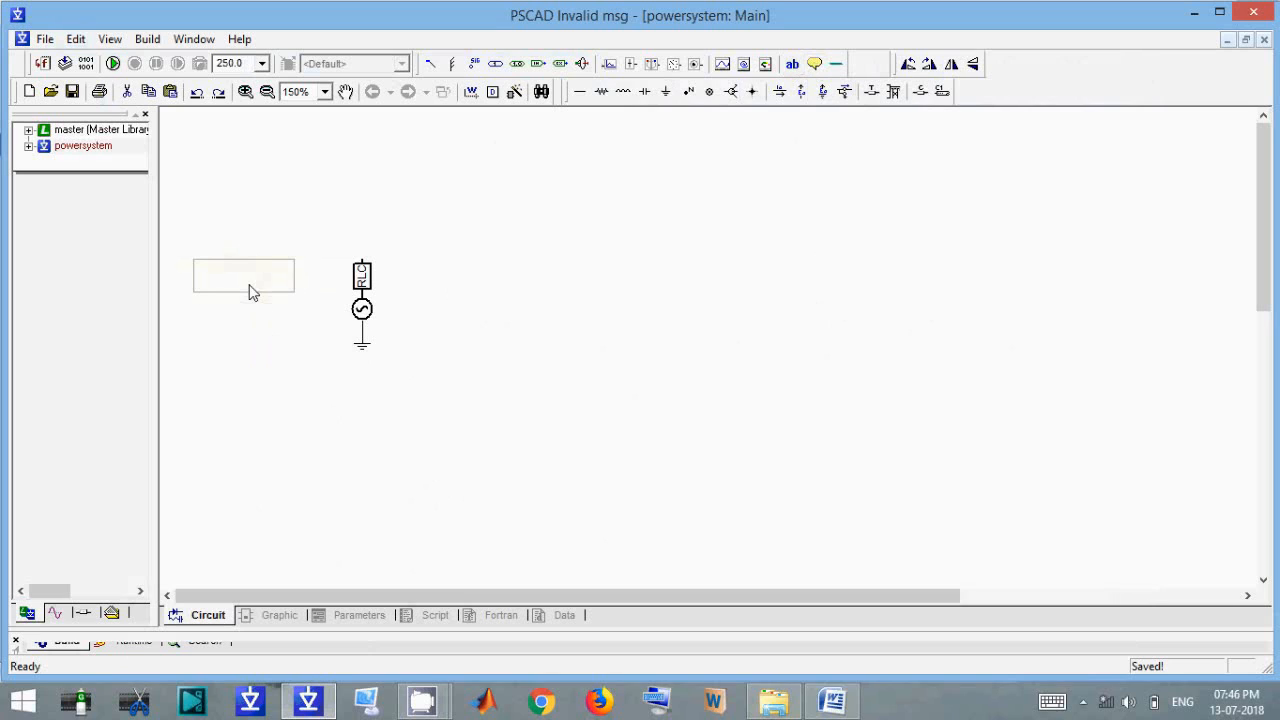
left_click(252, 289)
left_click(294, 346)
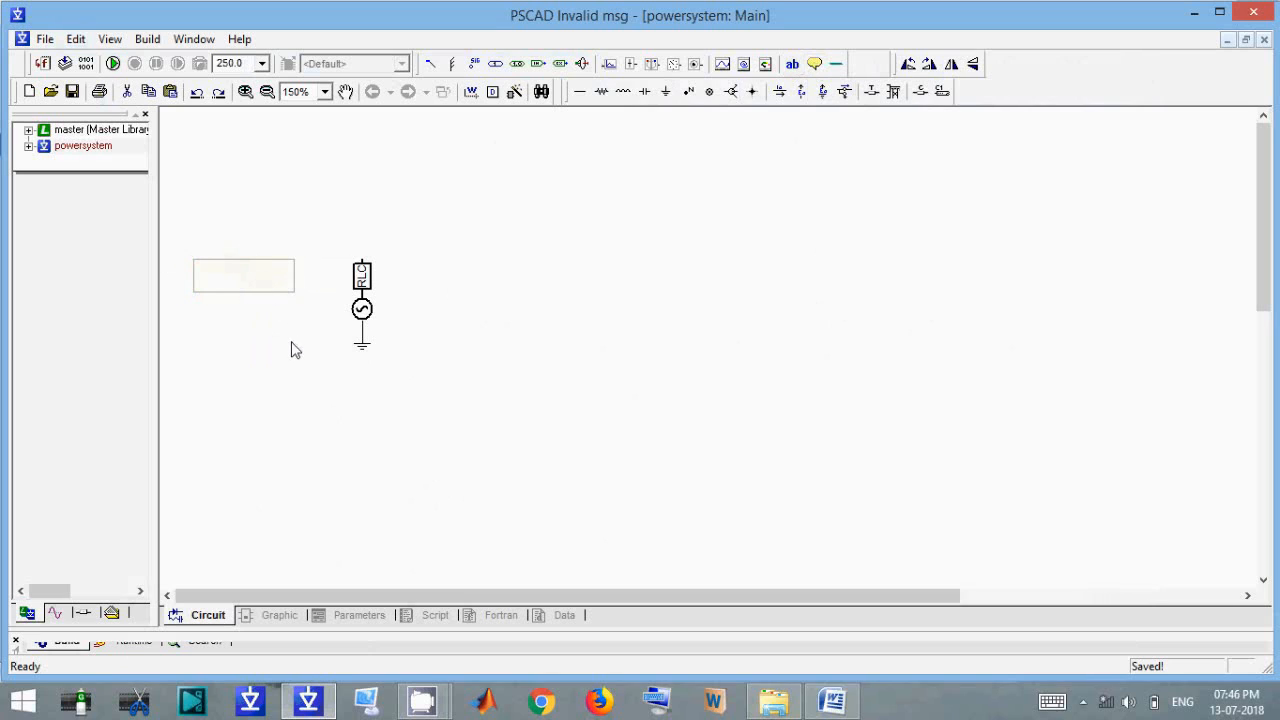
double_click(266, 286)
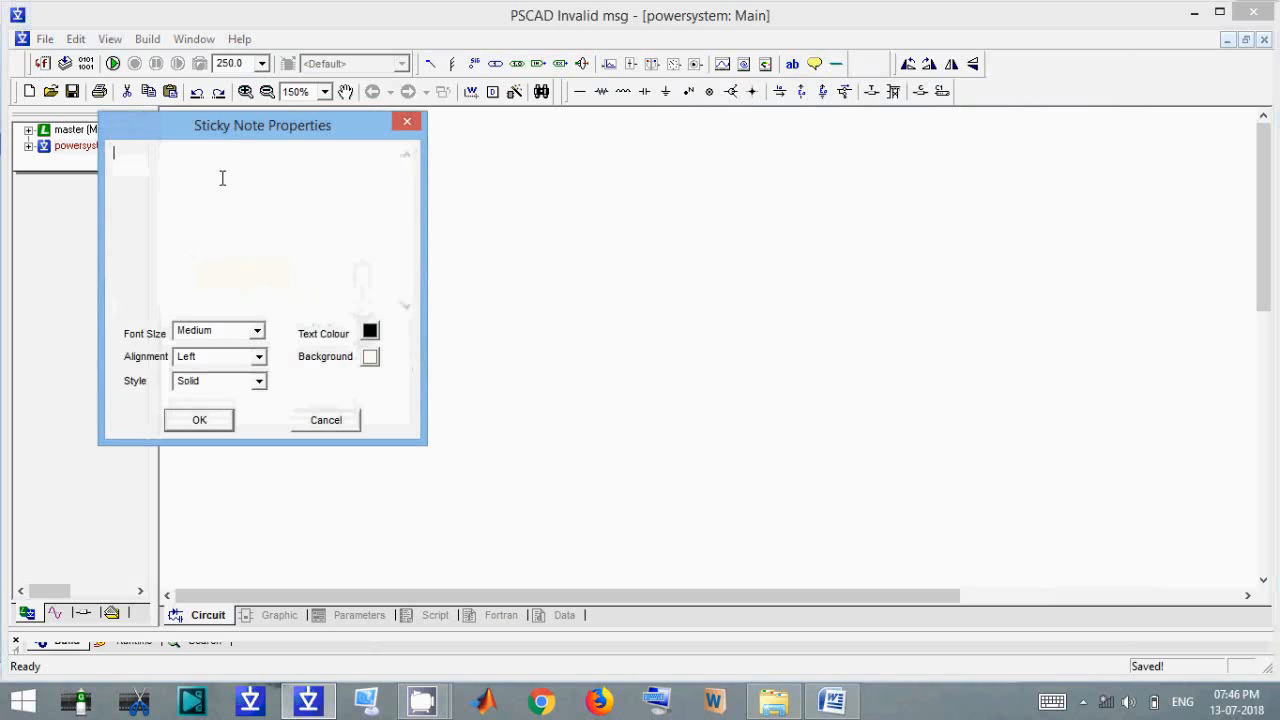
type("230 kV, 50 Hz")
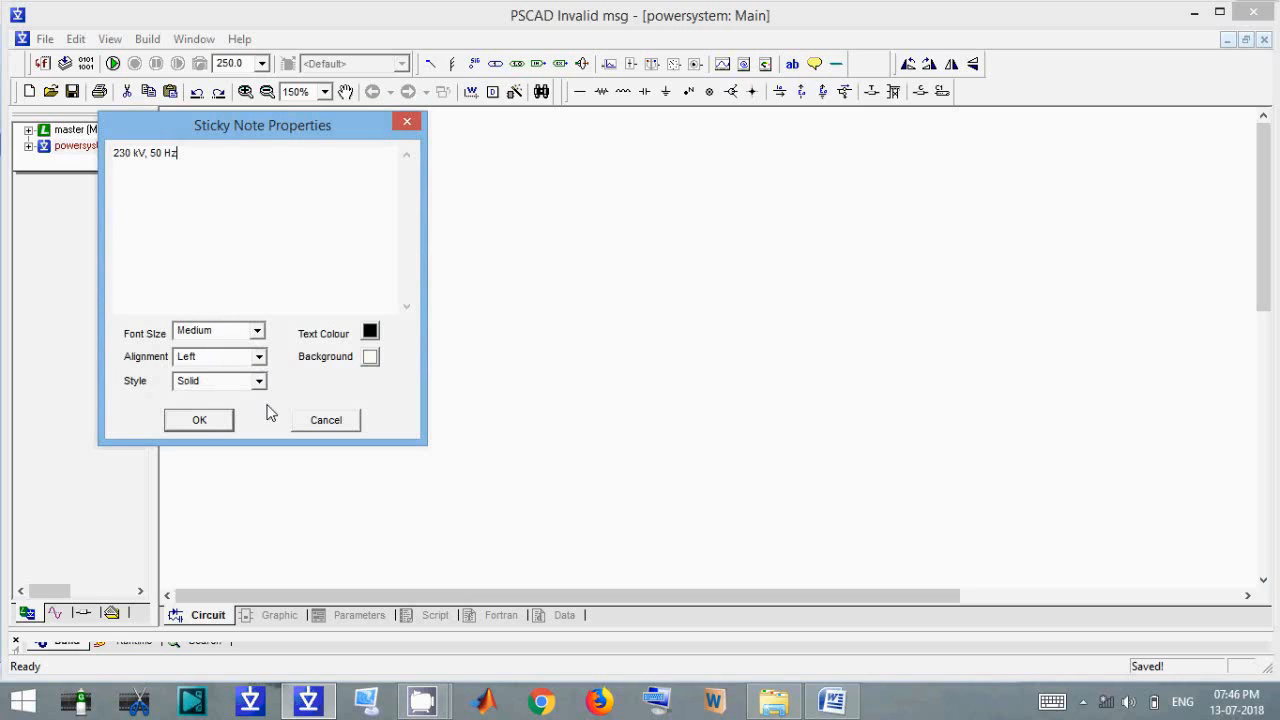
left_click(199, 420)
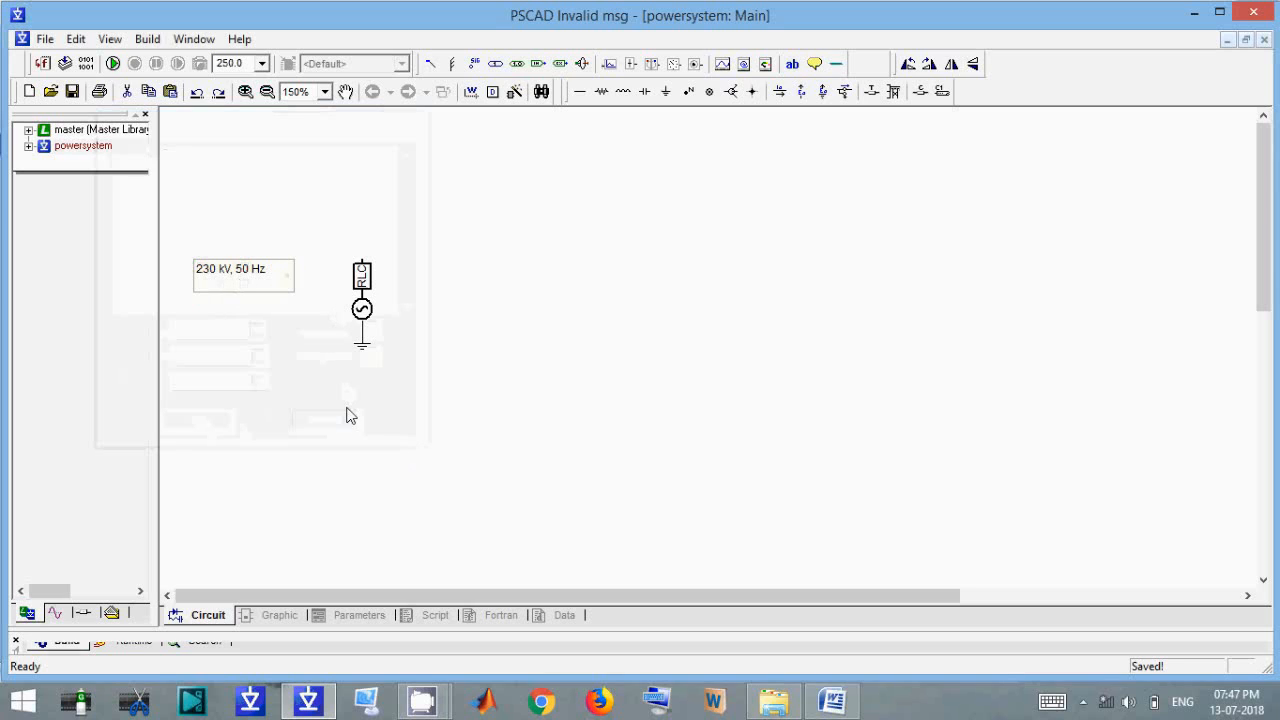
left_click(287, 279)
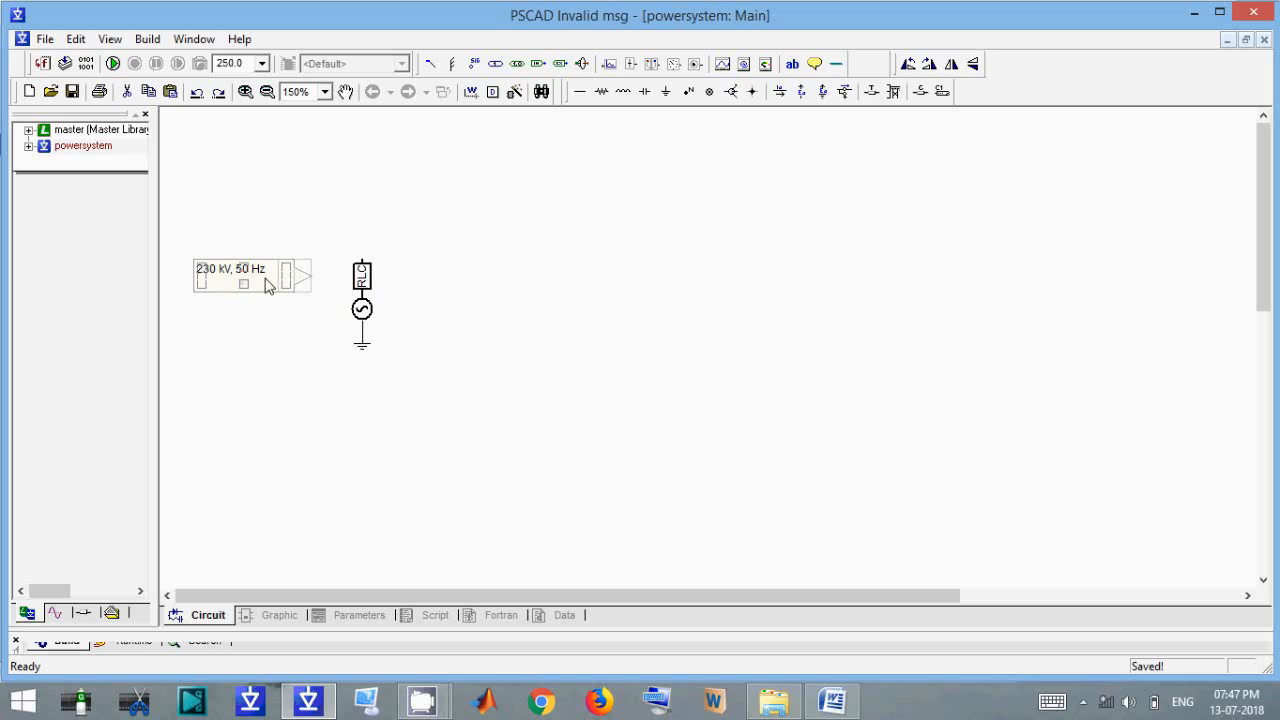
left_click_drag(263, 282, 291, 306)
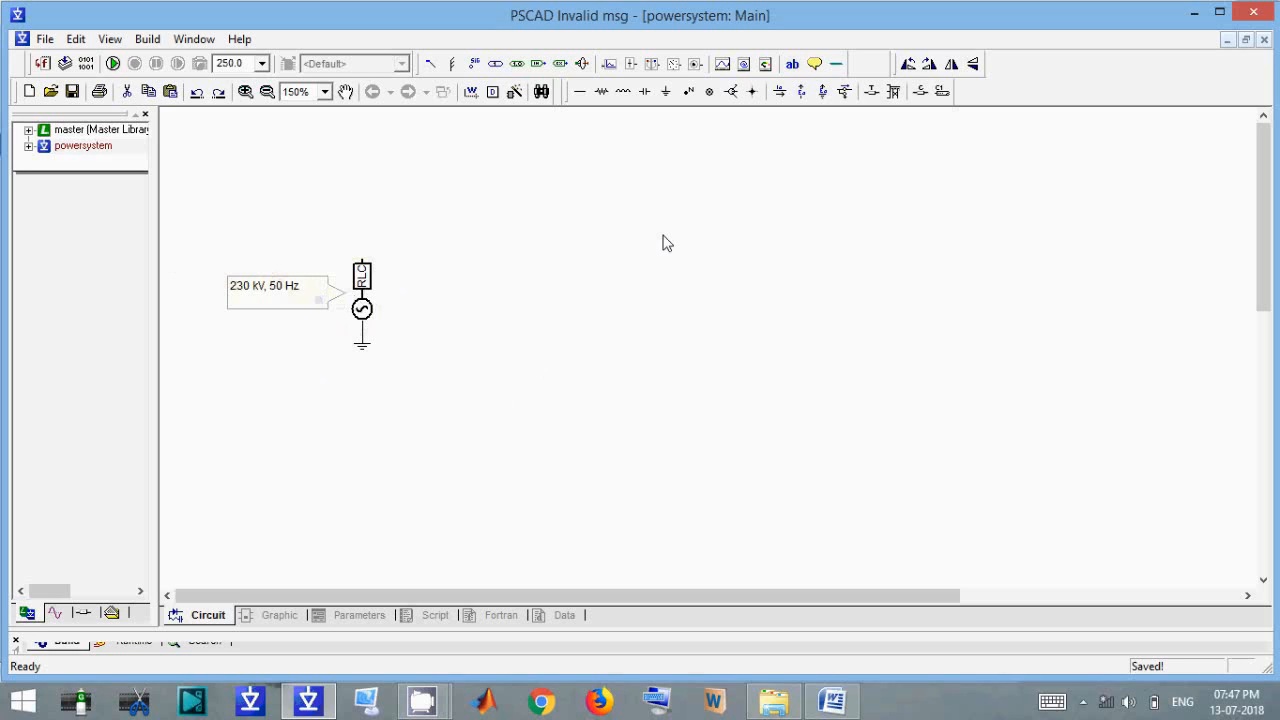
Glance at the Word outline again, and place a resistor above and to the right of the source with a resistance of 10.0 ohm.
left_click(832, 702)
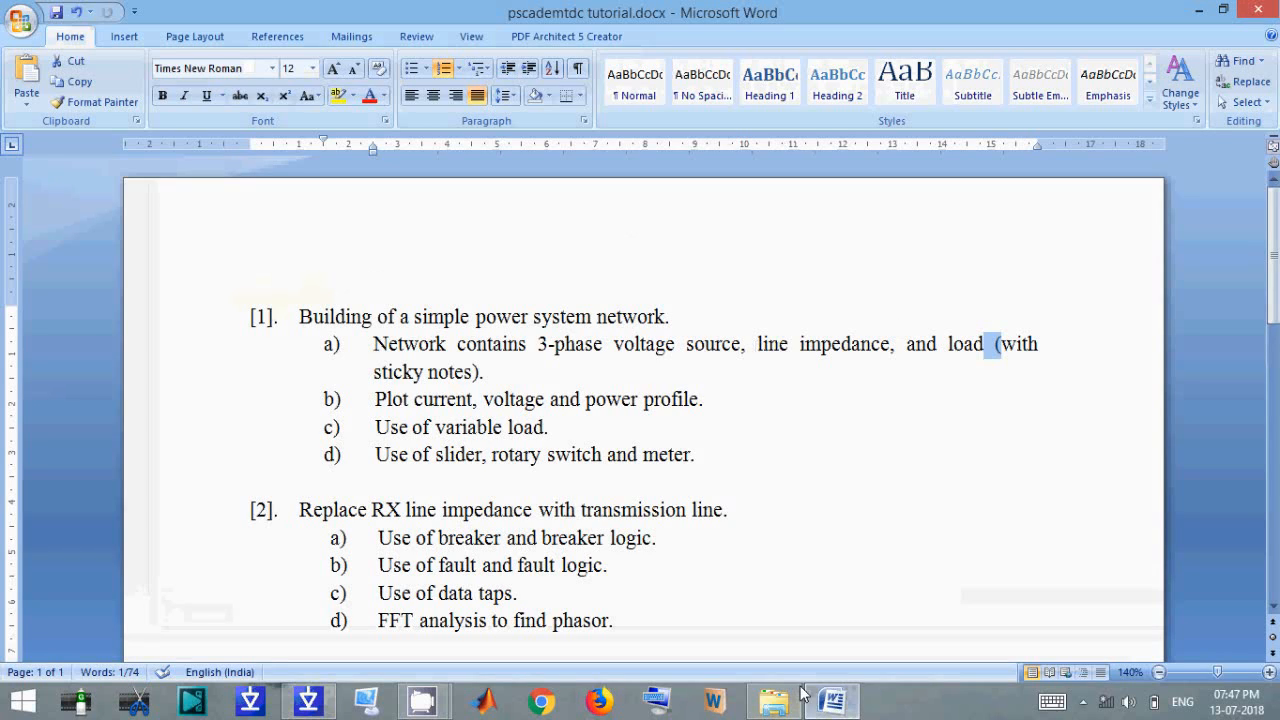
left_click(832, 705)
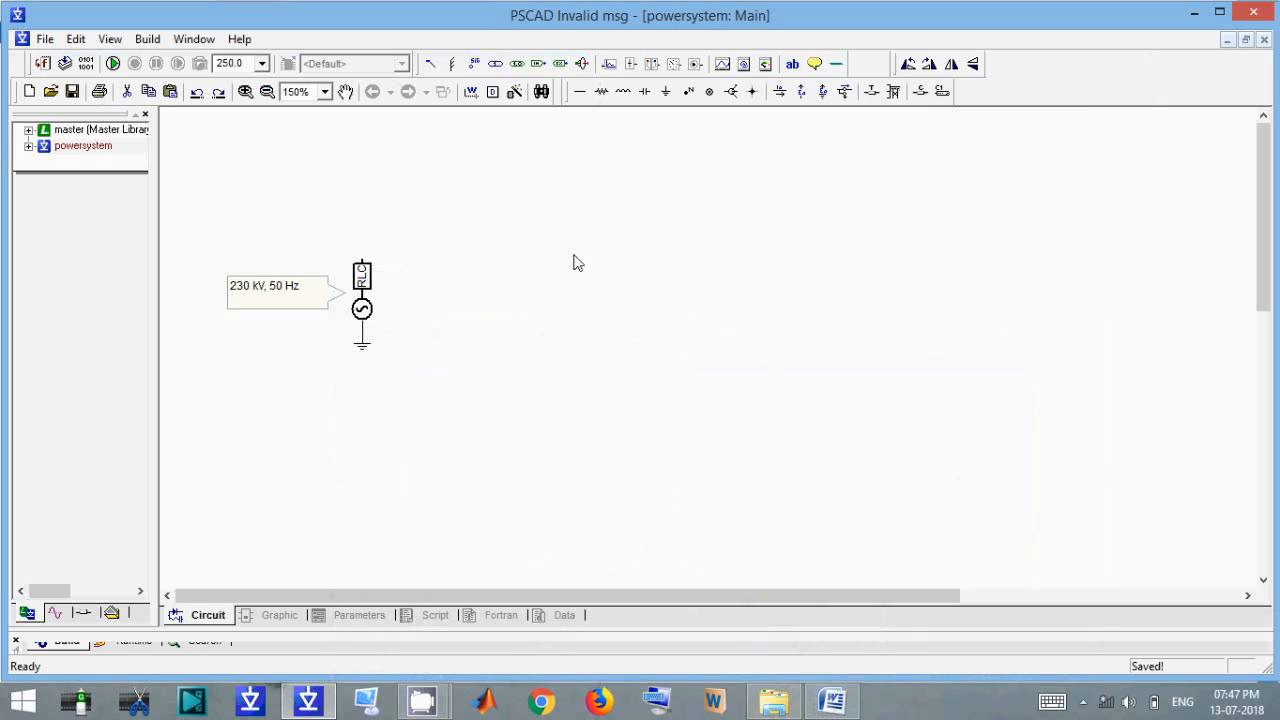
left_click(598, 92)
left_click(538, 228)
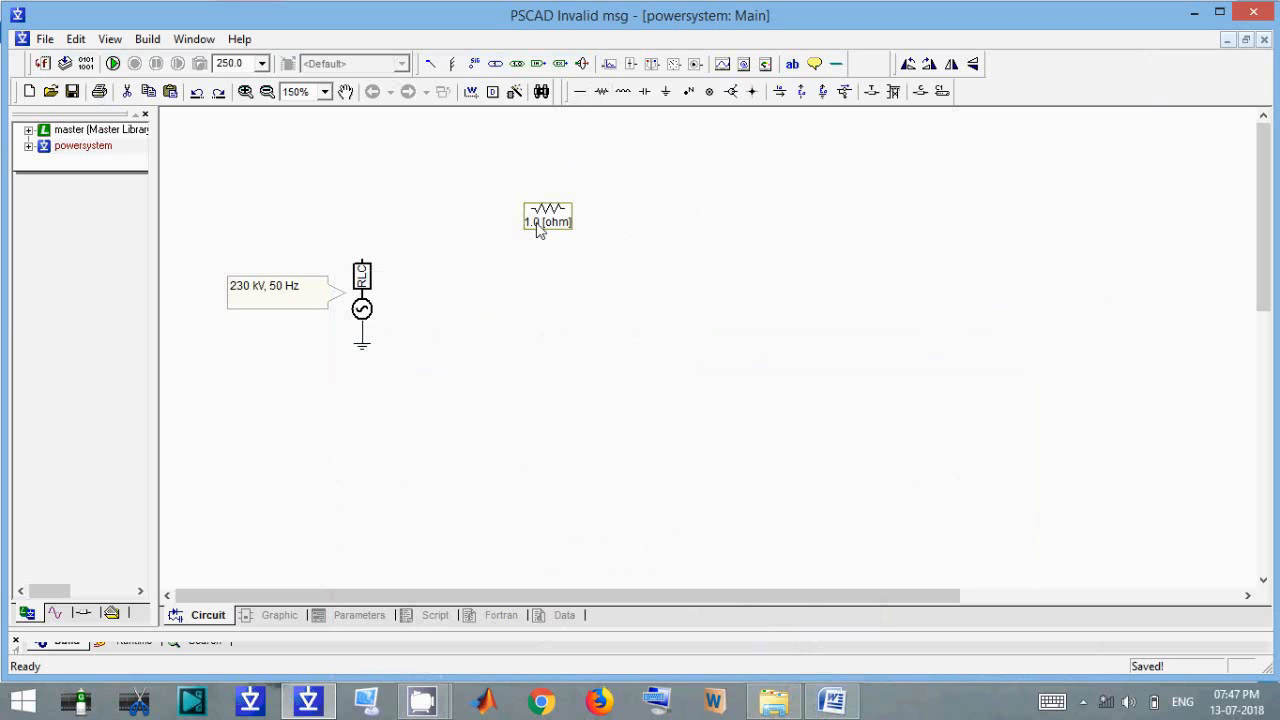
double_click(538, 228)
left_click(594, 226)
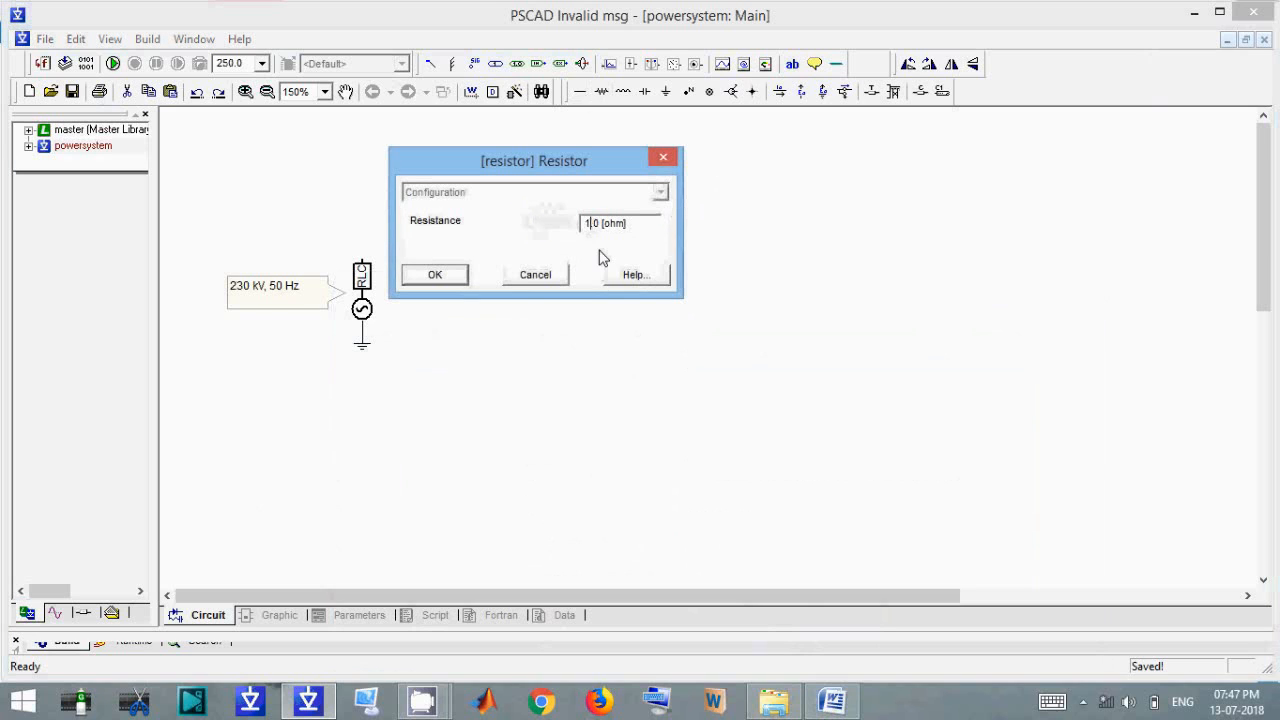
type("0")
key("Return")
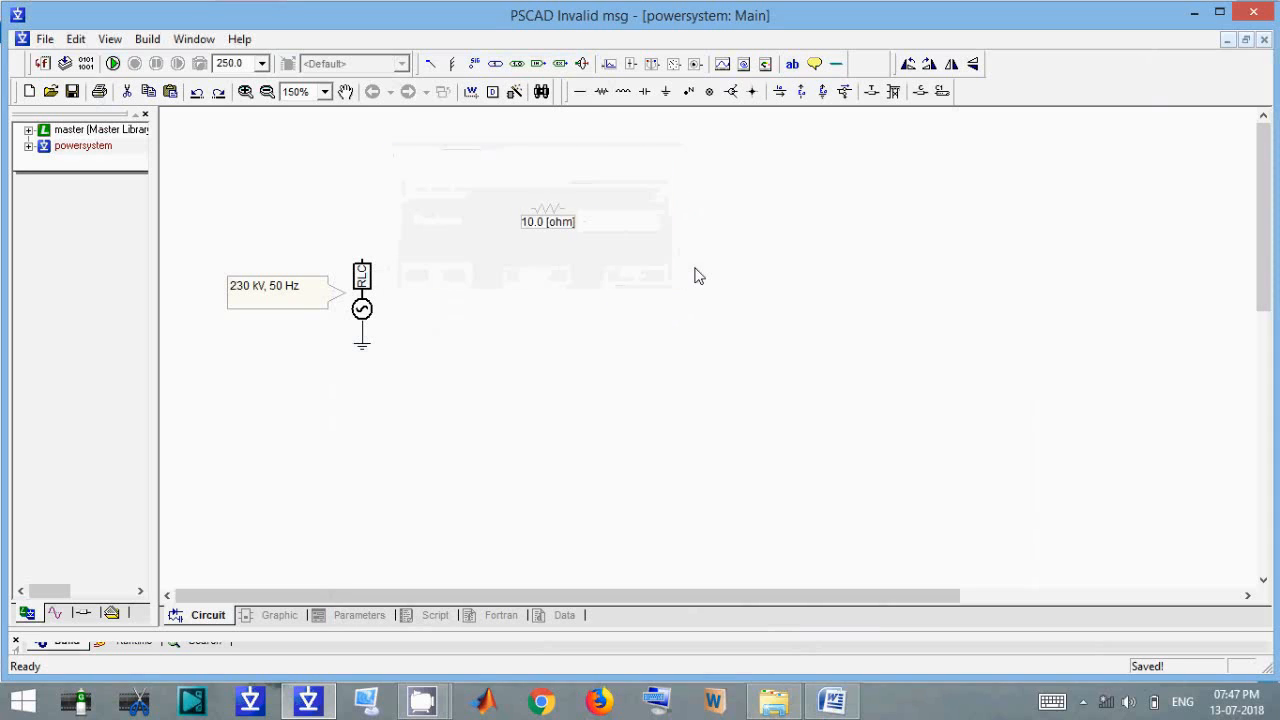
Place an inductor close to the resistor on its right, and look at the passive elements page of the master library.
left_click(622, 91)
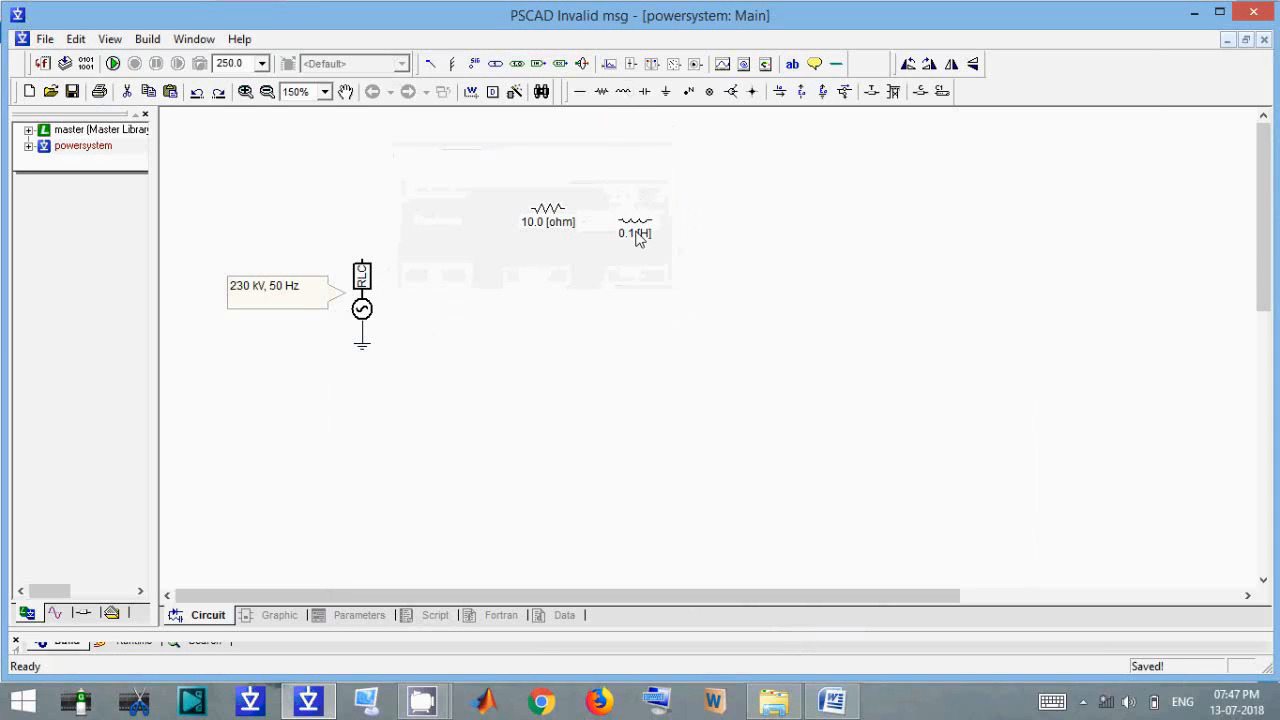
left_click(640, 234)
double_click(72, 134)
double_click(402, 396)
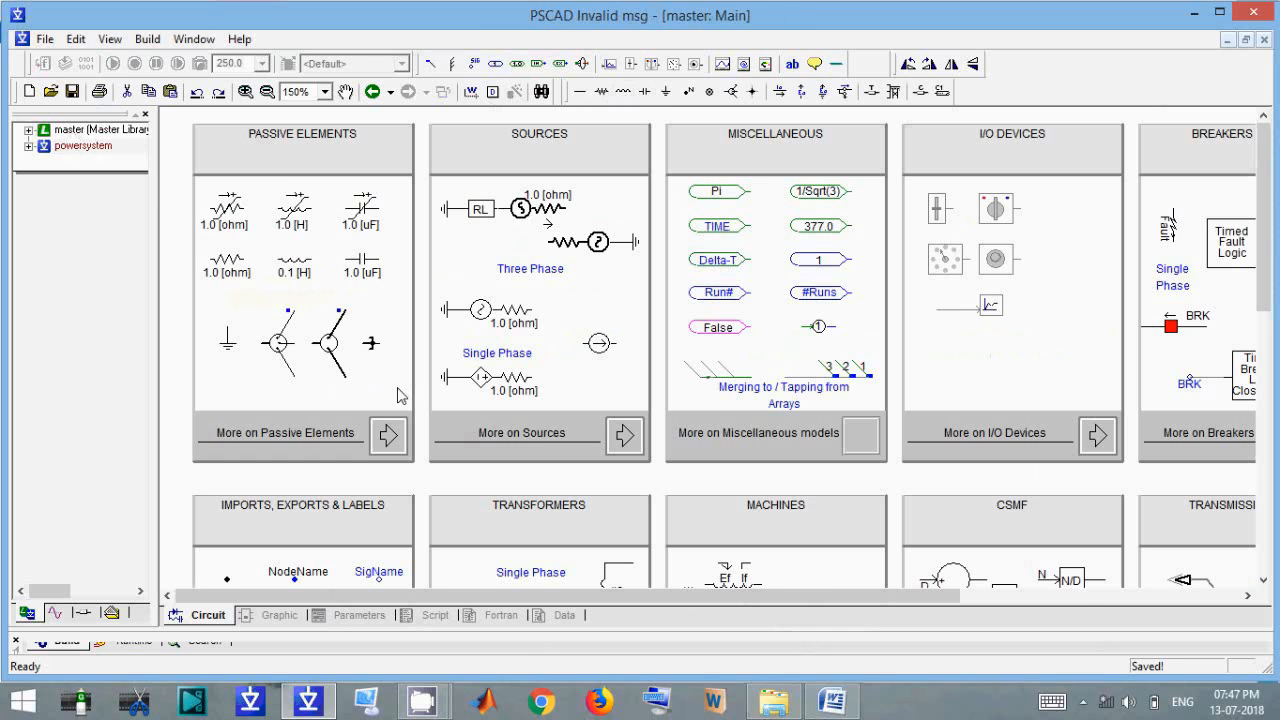
left_click(297, 432)
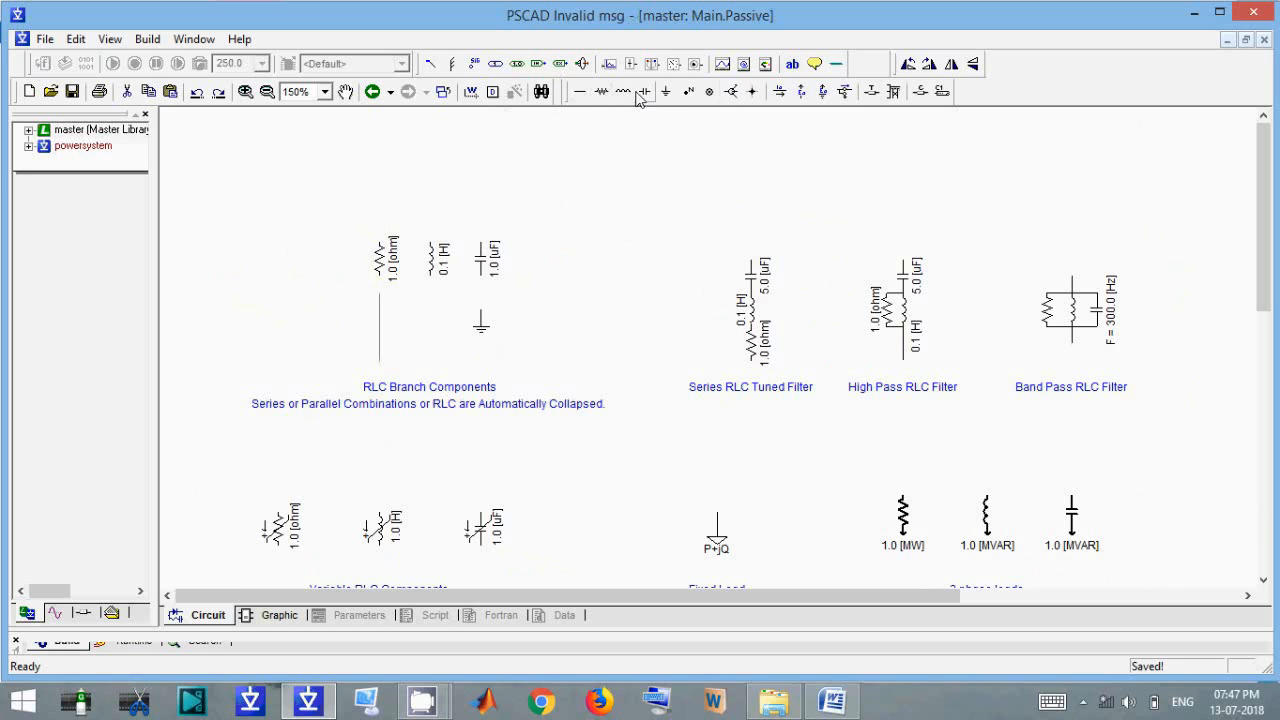
double_click(89, 146)
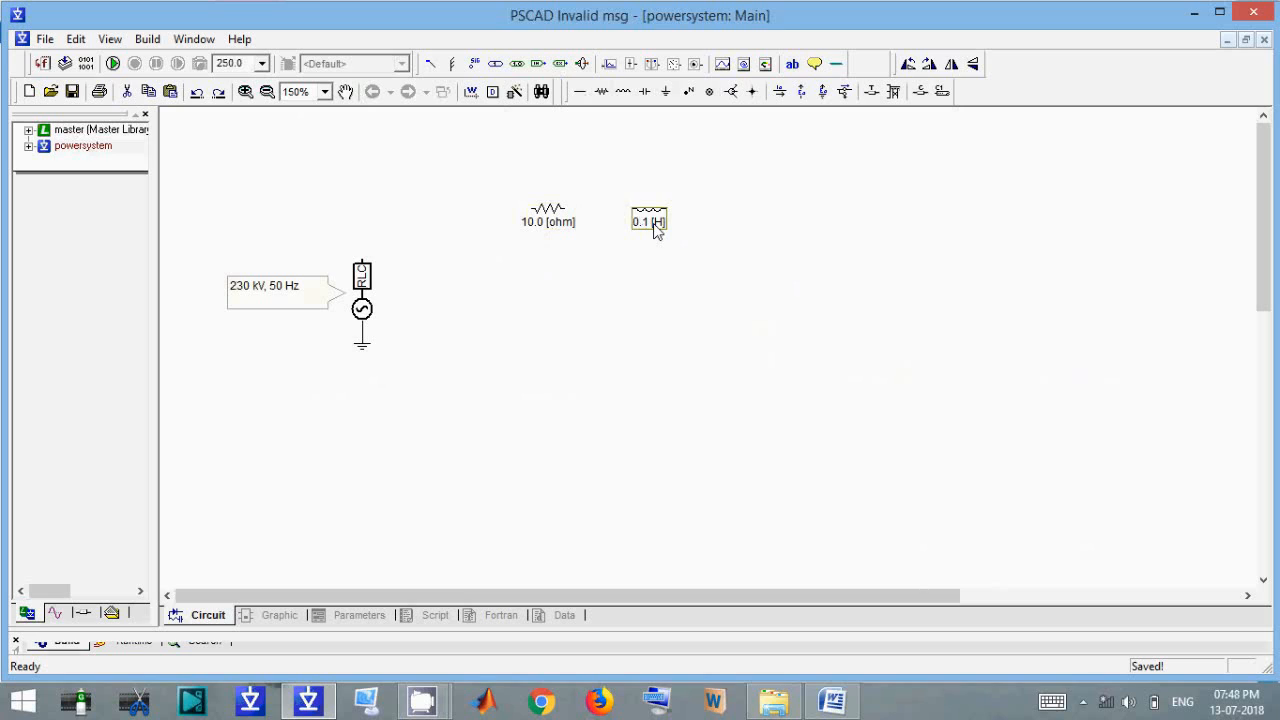
left_click_drag(654, 228, 618, 222)
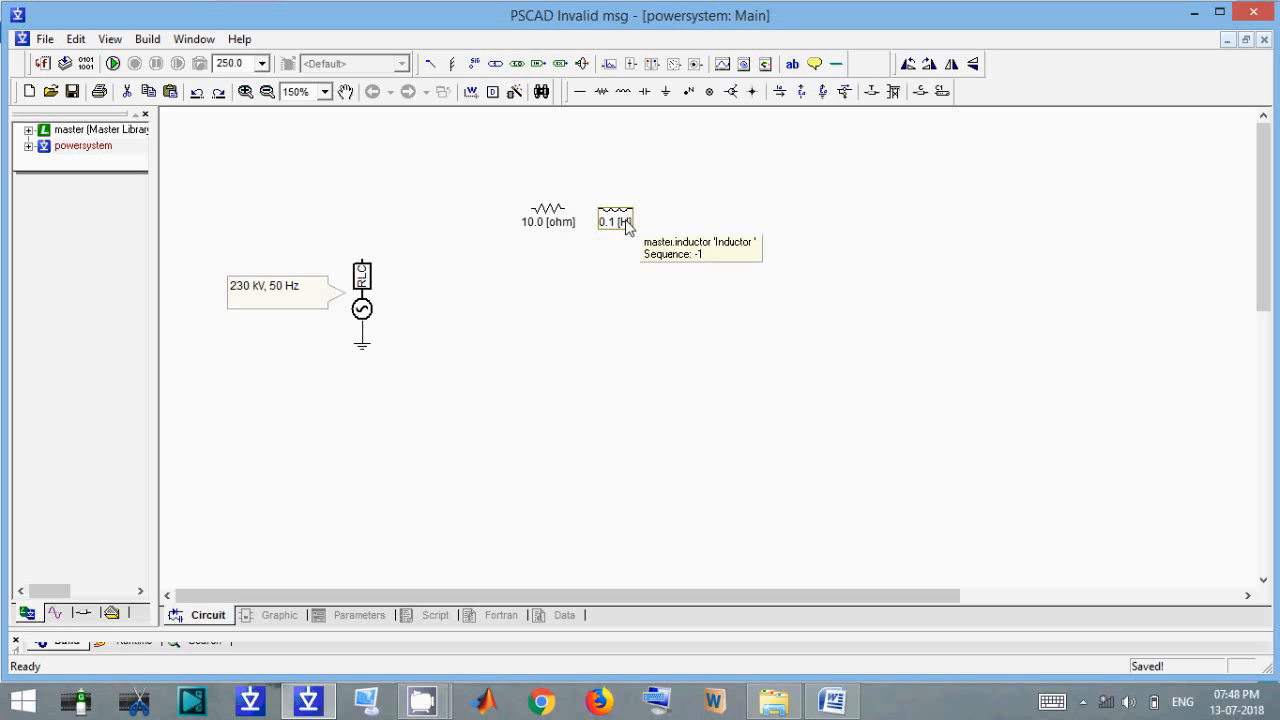
In the Word tutorial document, write the reactance formula "X = wL, w=2*pi*f ,f =50 Hz" below the outline.
left_click(835, 700)
scroll(560, 406, "down", 5)
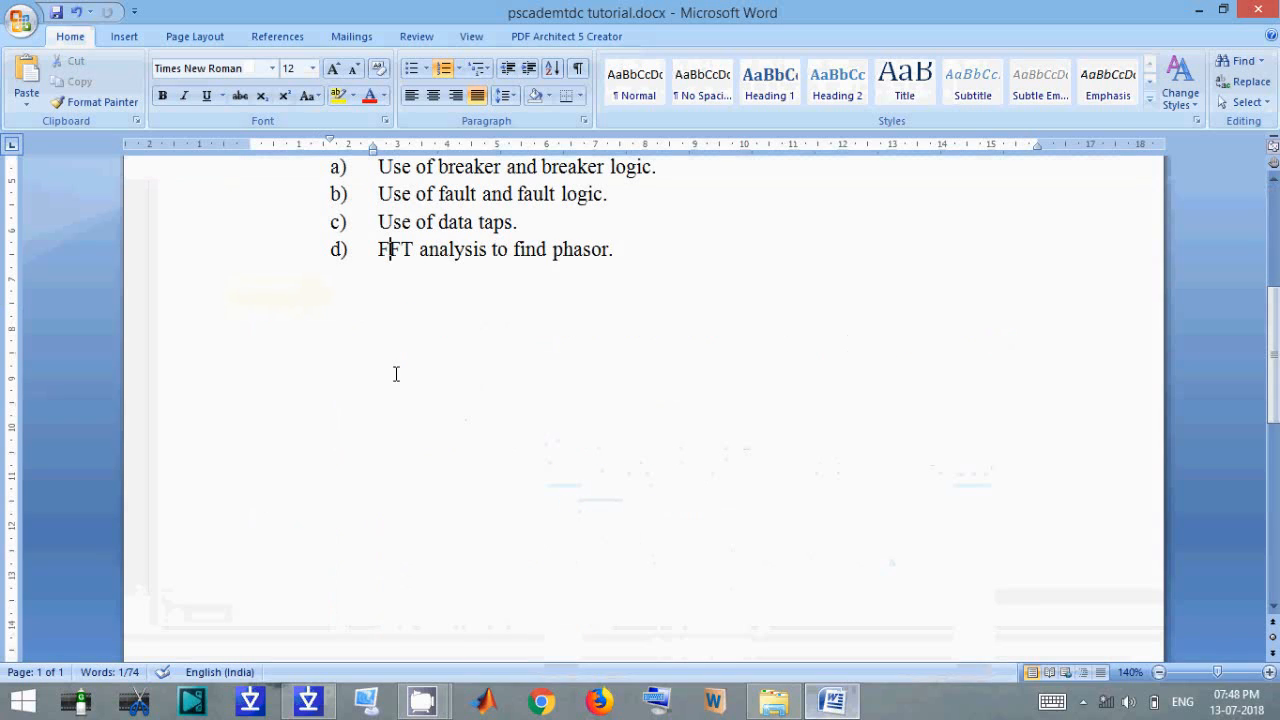
key("Return")
key("Return")
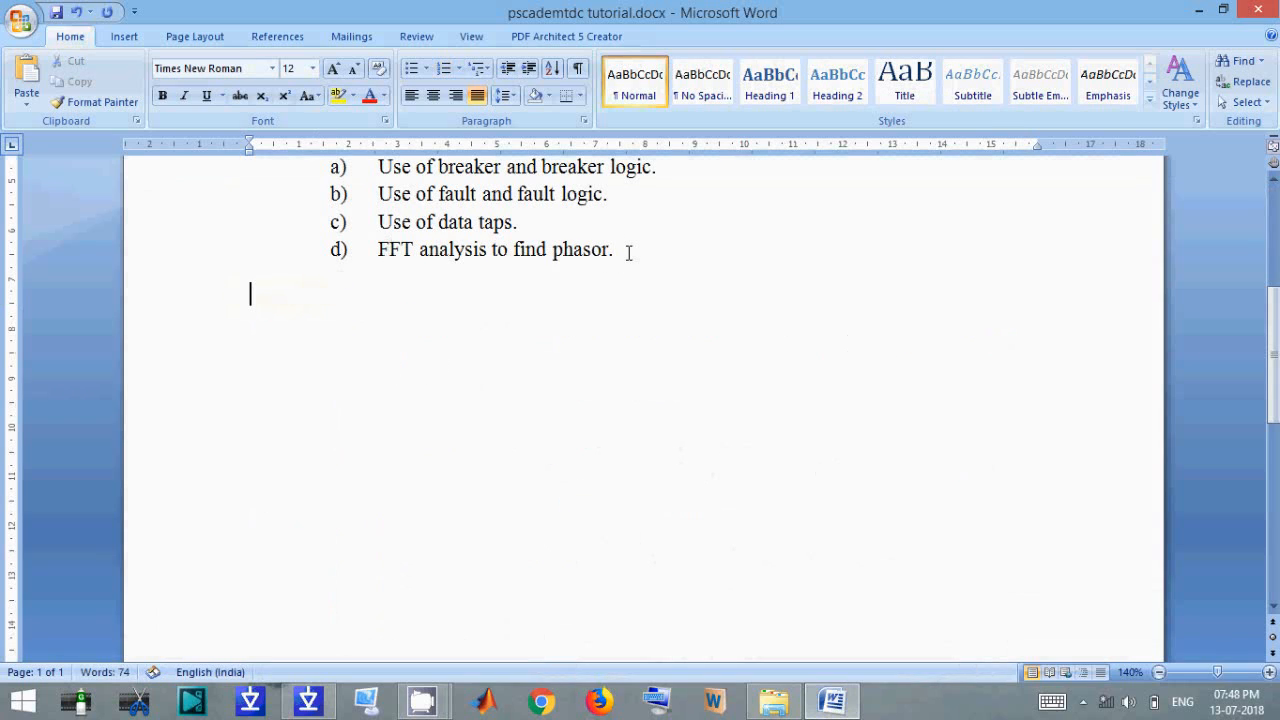
key("Return")
type("X = wL")
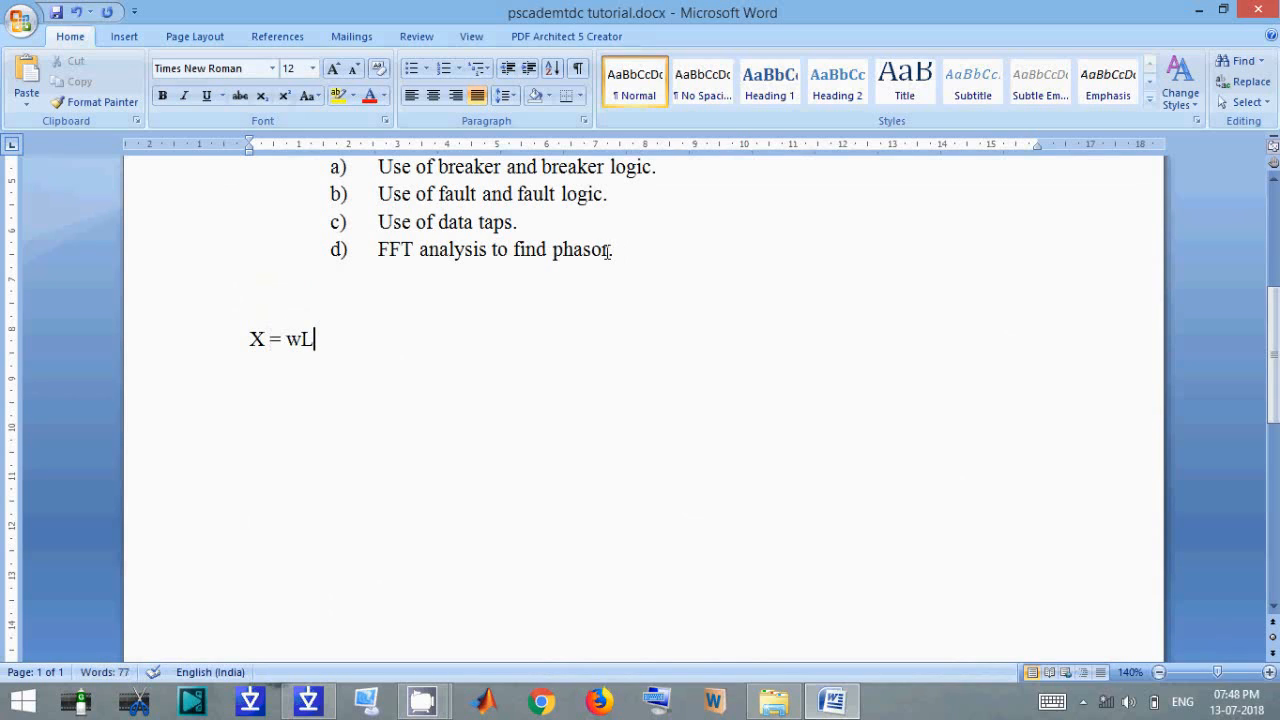
type(", w=2*pi*")
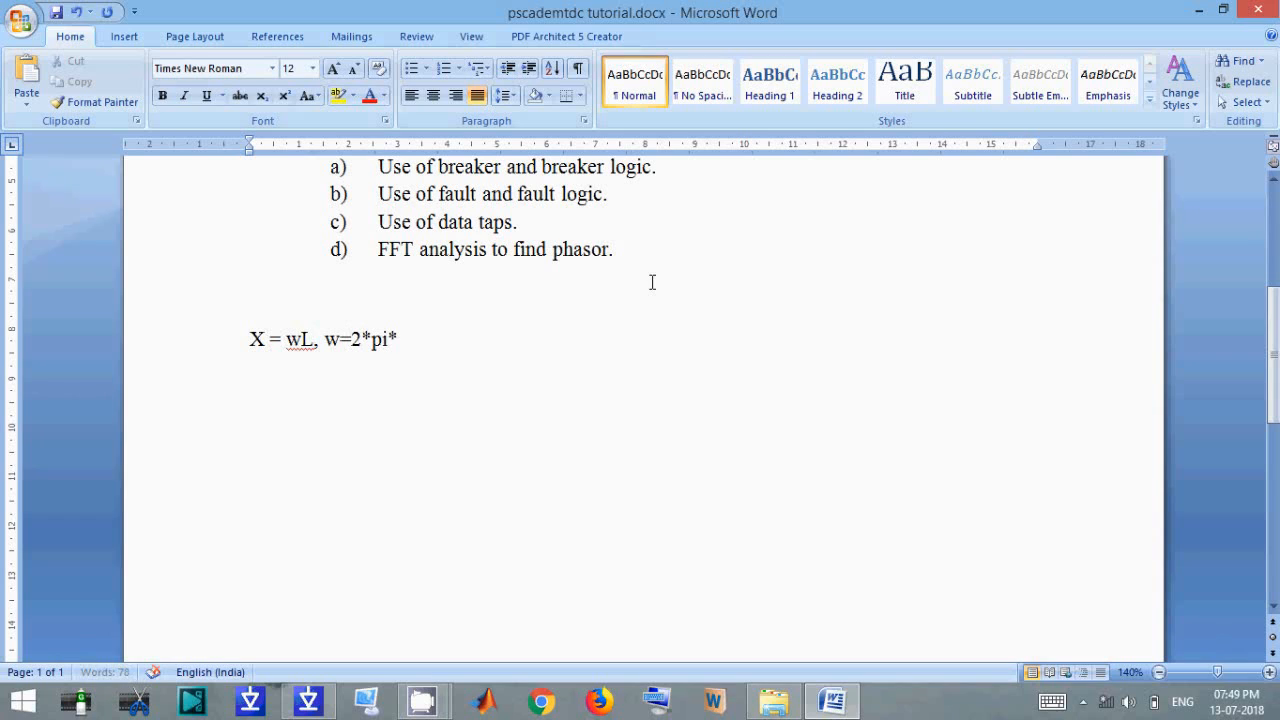
type("f")
type(" f")
type(",f =")
type("505")
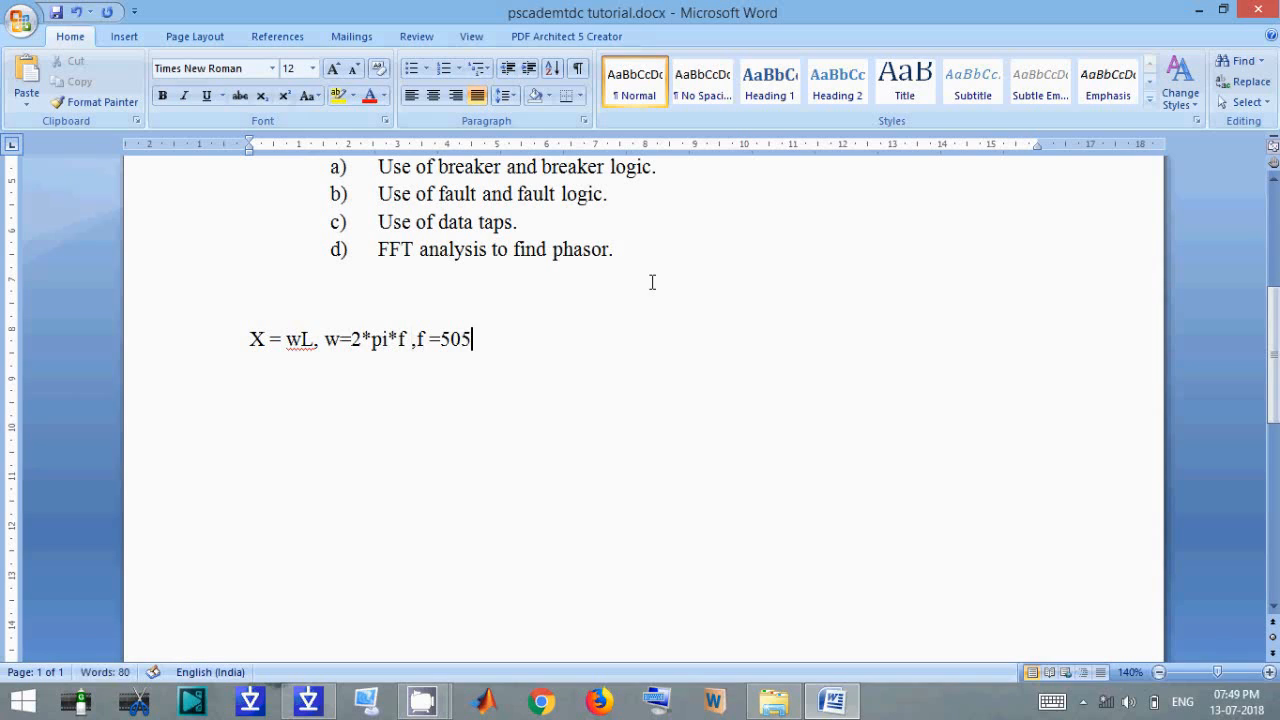
key("BackSpace")
type("Hz")
Write the inductance formula "L= X/w=100/100*pi" below the reactance line.
type("L")
type("=")
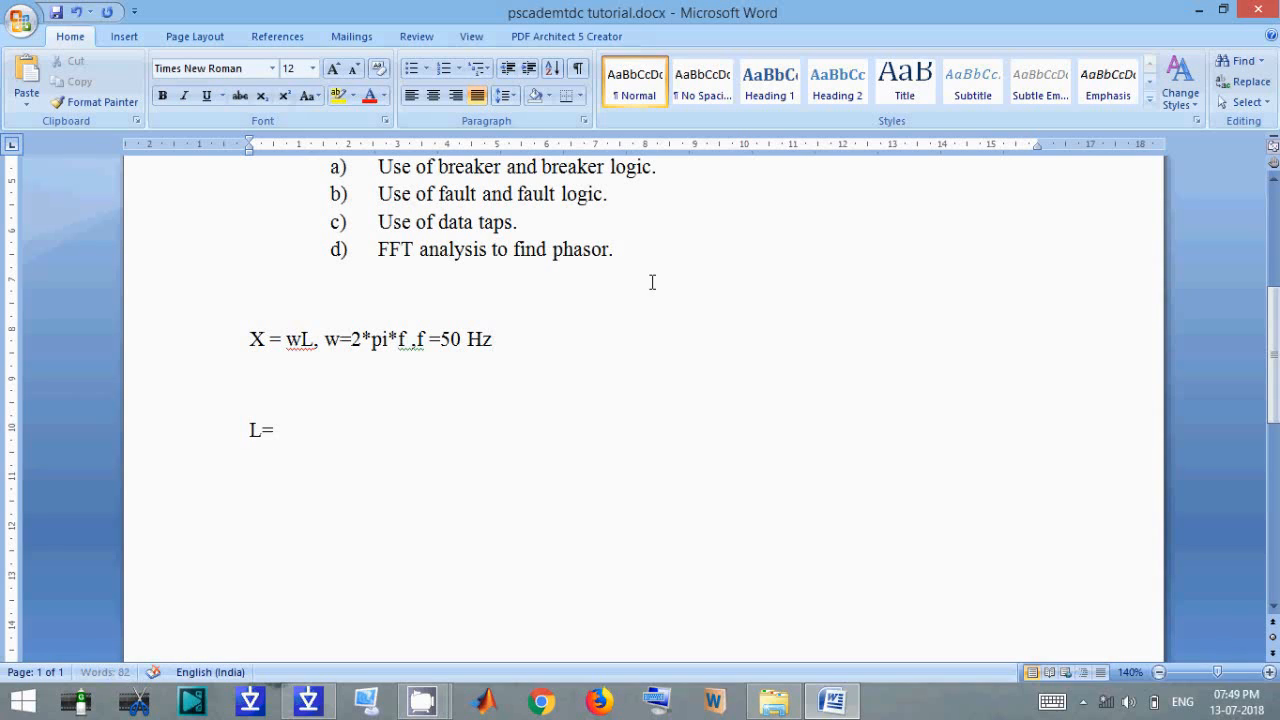
type(" X/w=100")
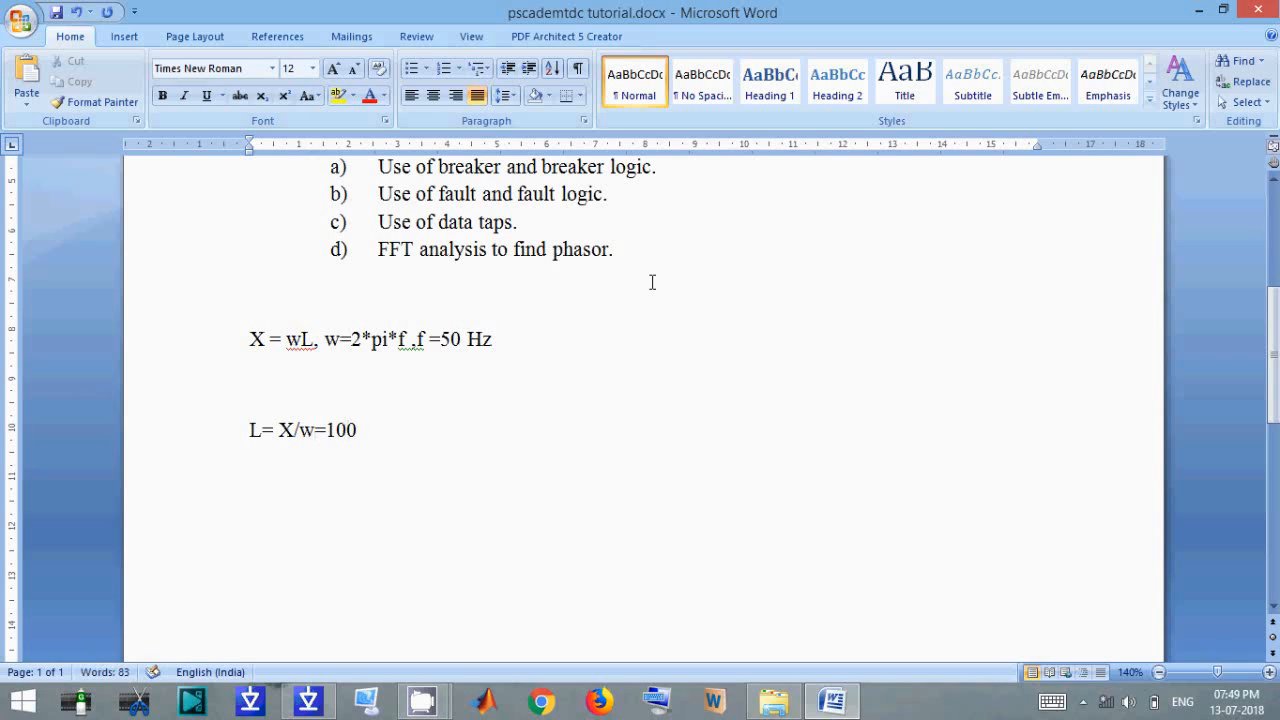
type("/")
type("100*pi")
Open Calculator and compute 1 divided by pi.
key("super+r")
type("calc")
key("Return")
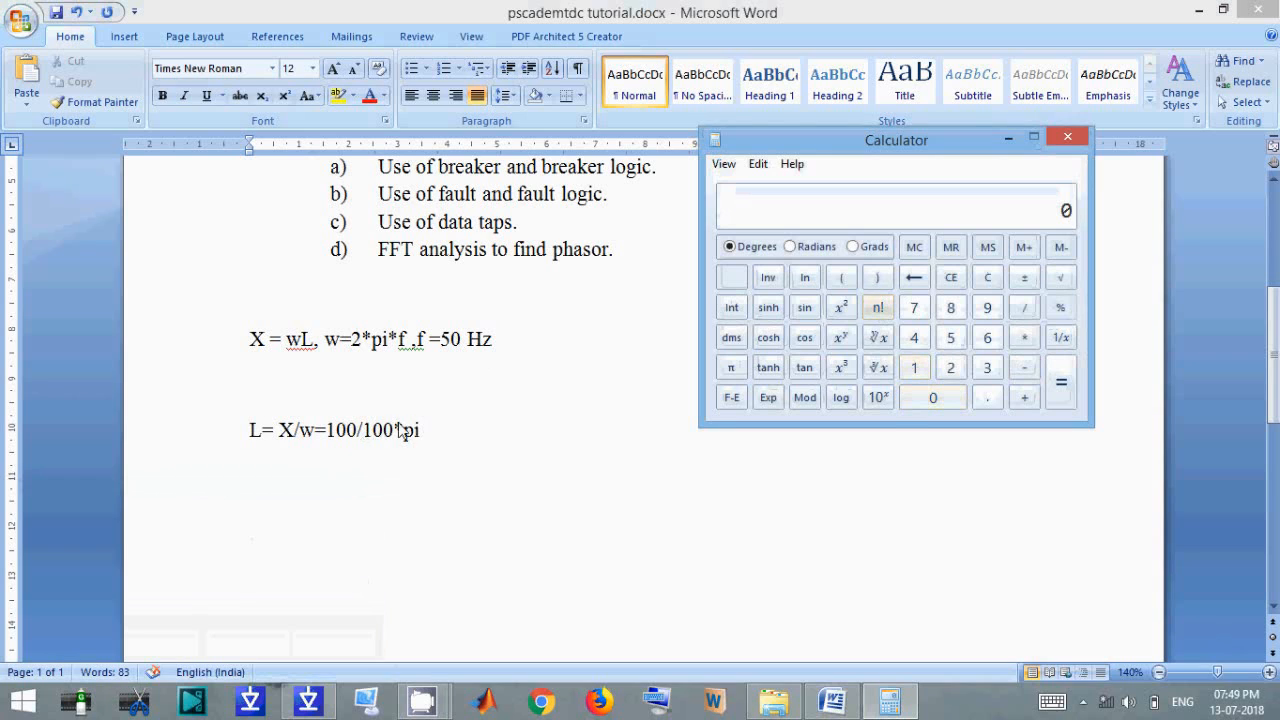
left_click(916, 370)
key("slash")
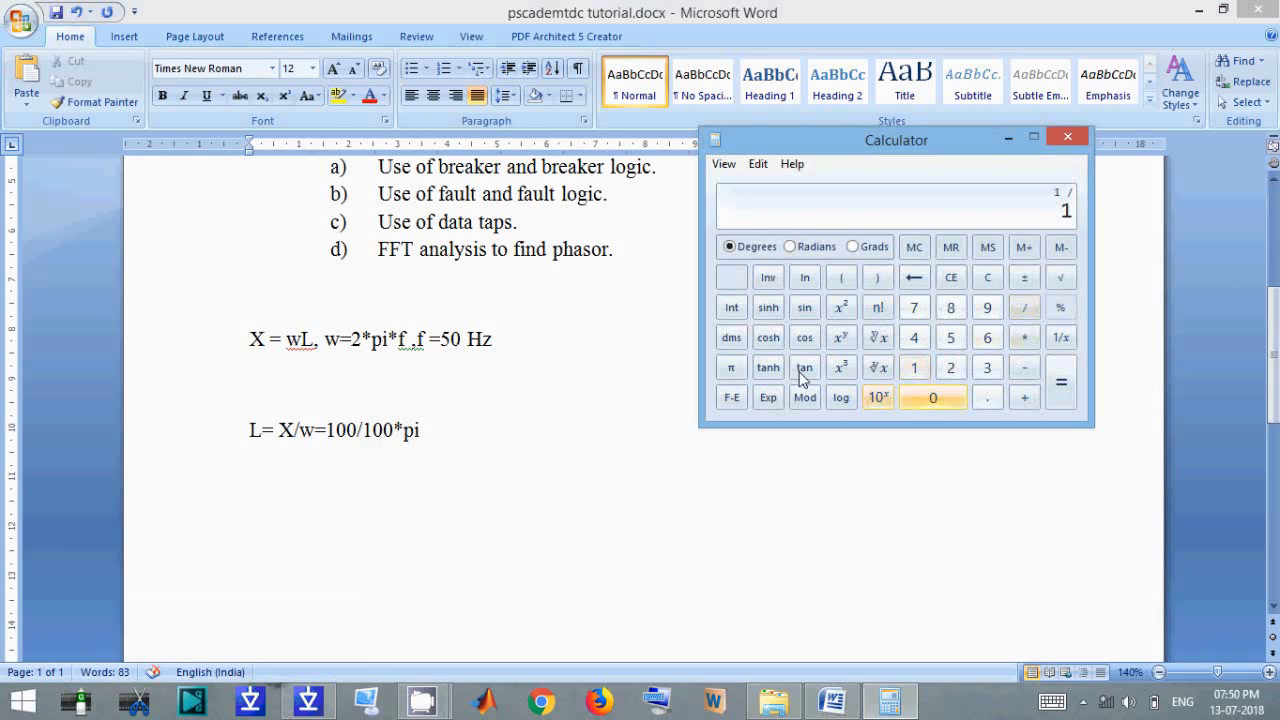
left_click(731, 367)
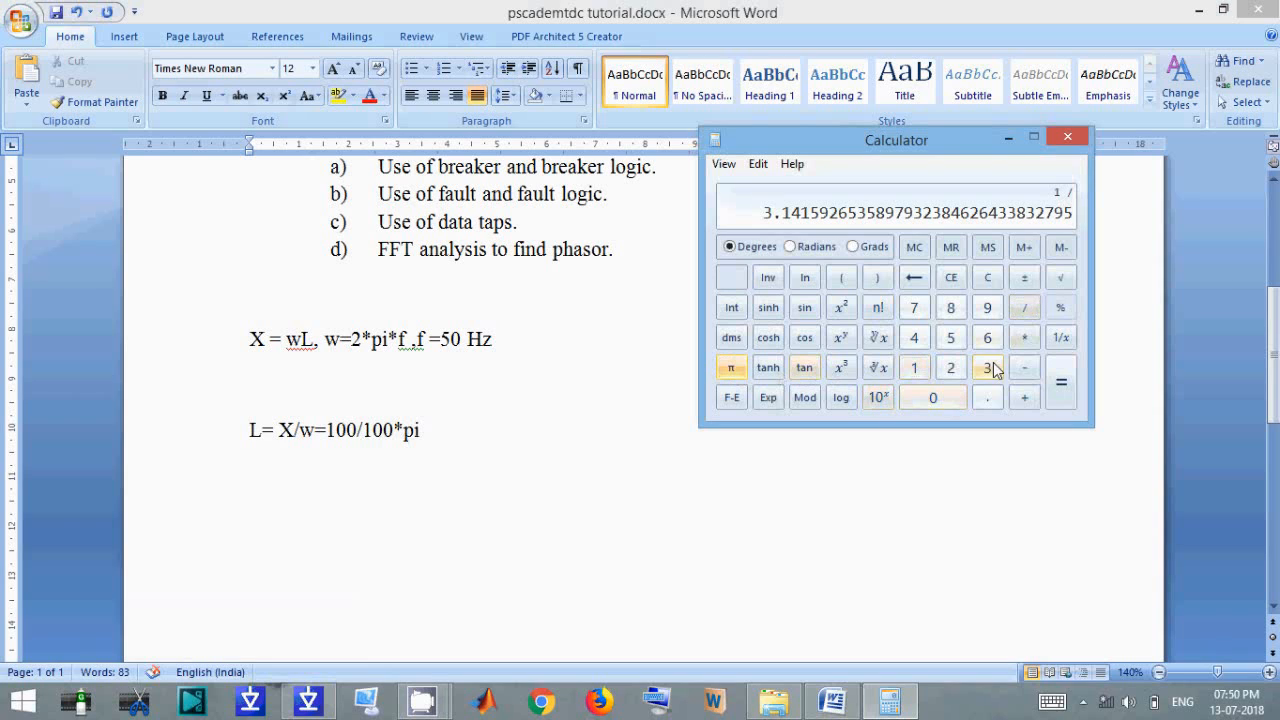
left_click(1061, 388)
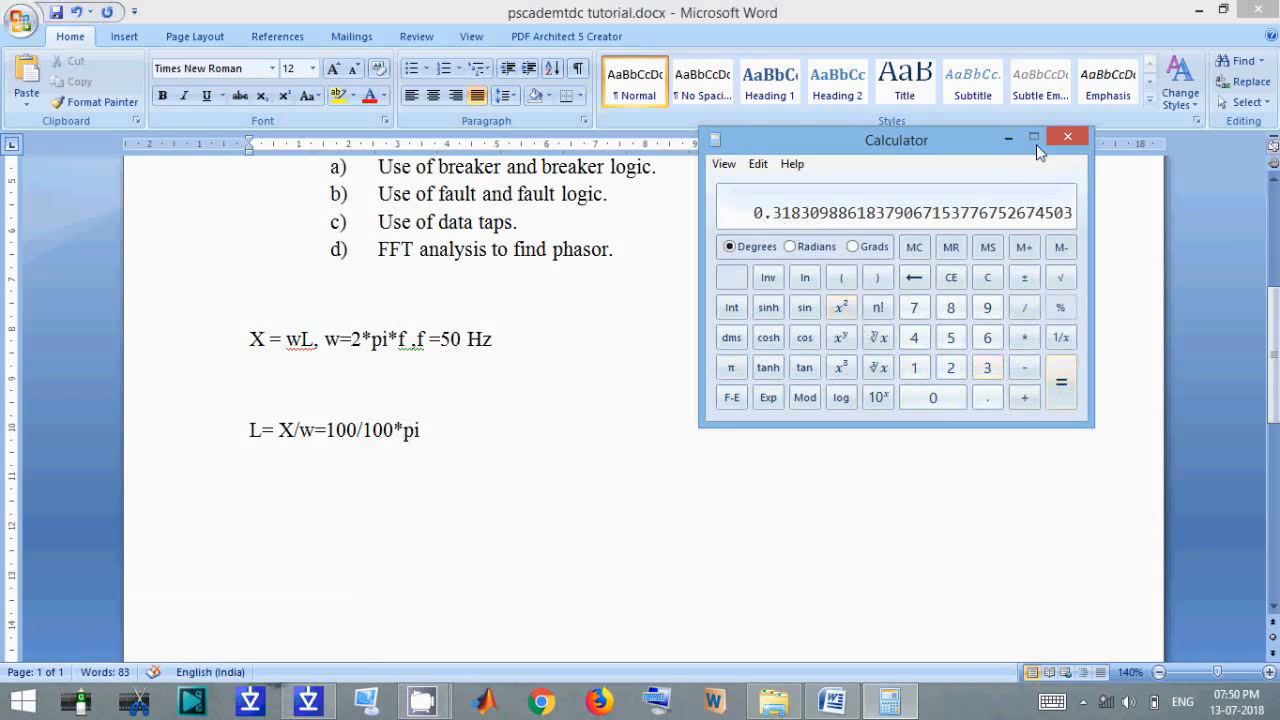
Complete the inductance formula in the Word document with the result "=0.32 H".
left_click(520, 440)
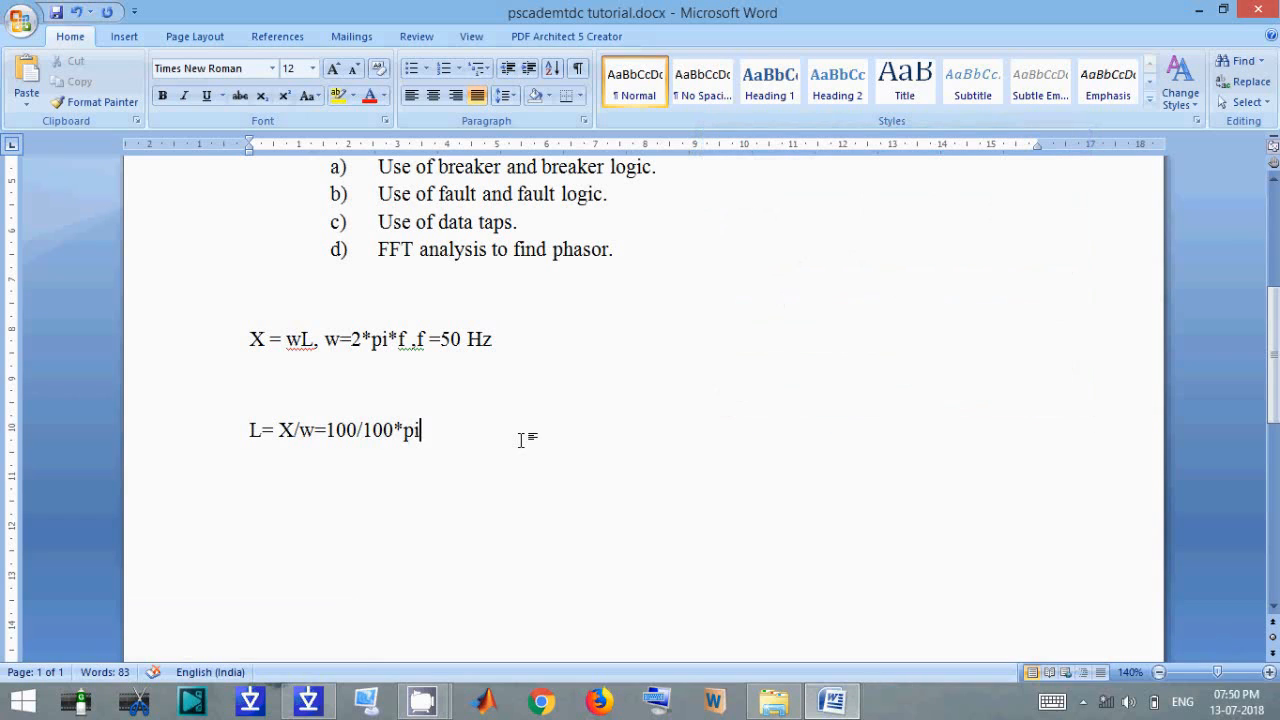
type("=0.32")
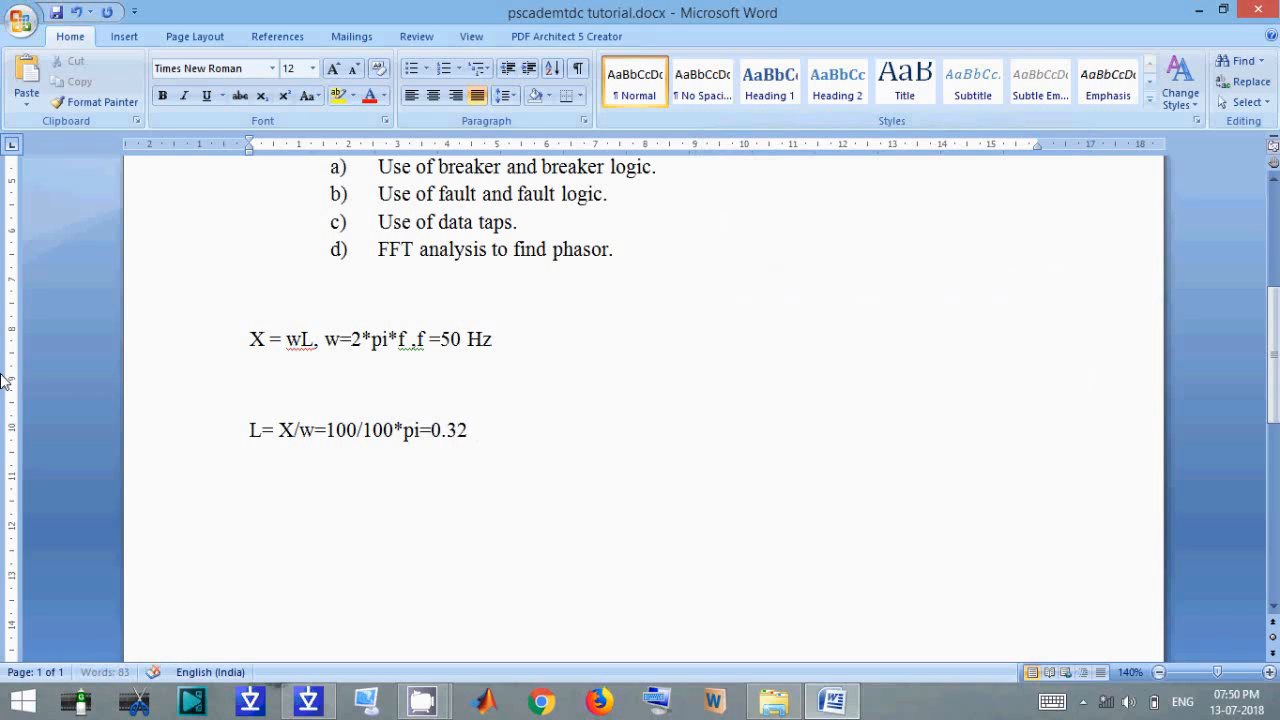
type("  H")
left_click_drag(464, 434, 436, 434)
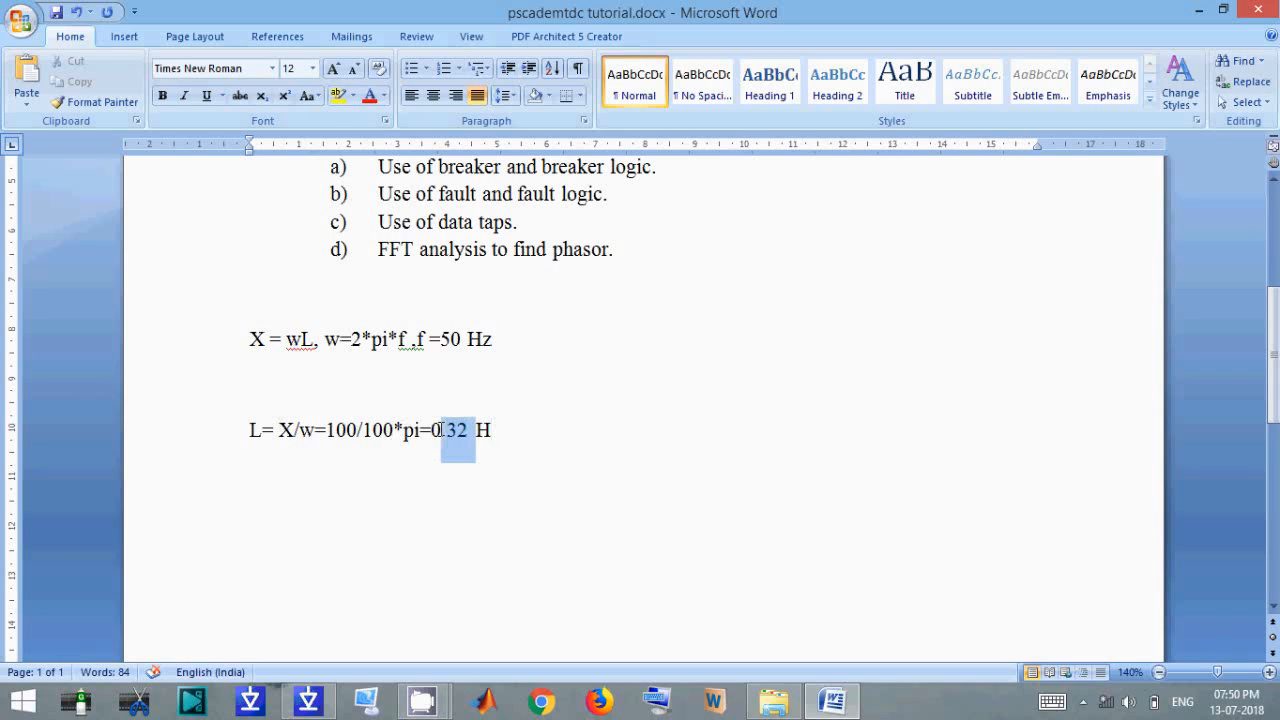
left_click(537, 474)
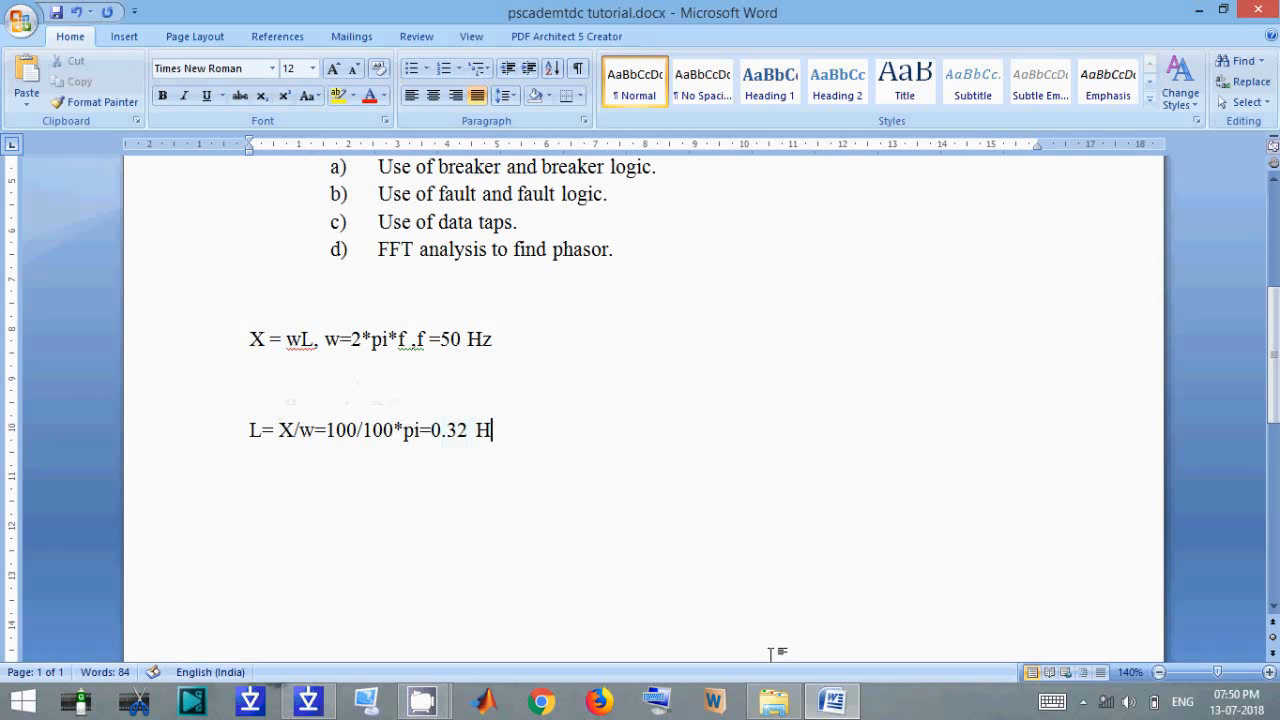
Switch back to the PSCAD circuit and set the inductor's inductance to 0.32 H.
left_click(308, 700)
double_click(617, 218)
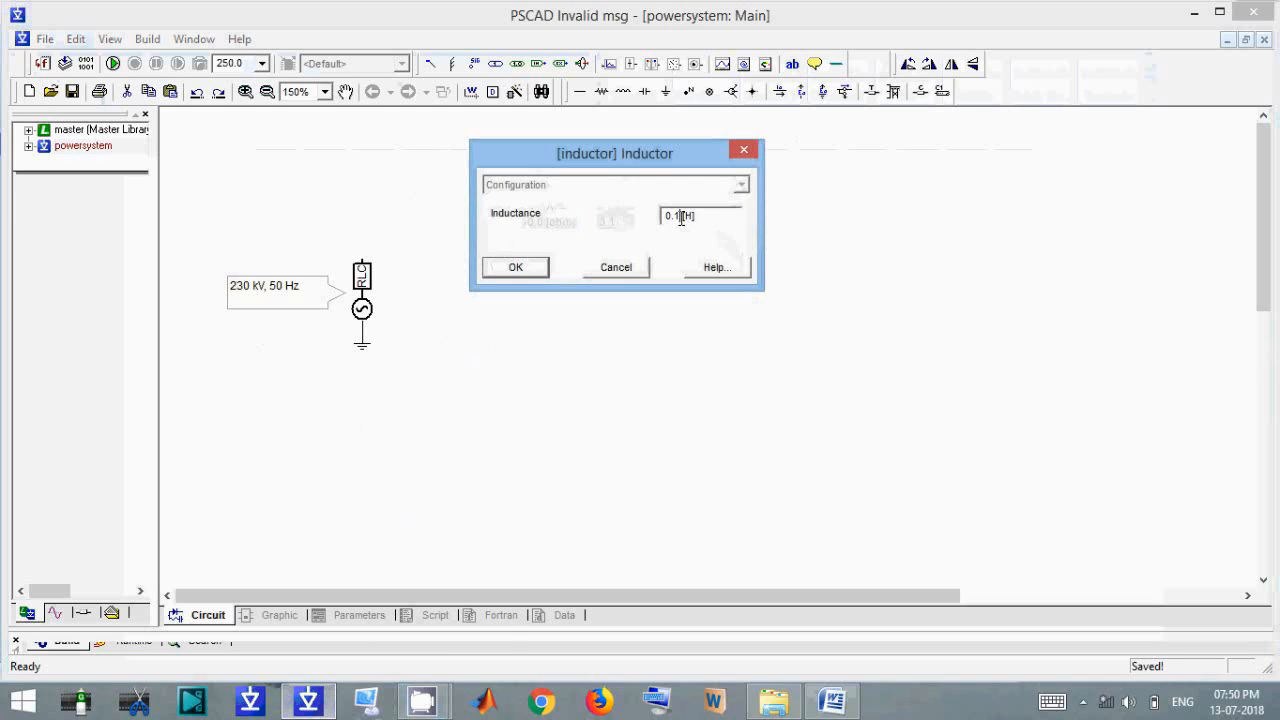
key("BackSpace")
type("32")
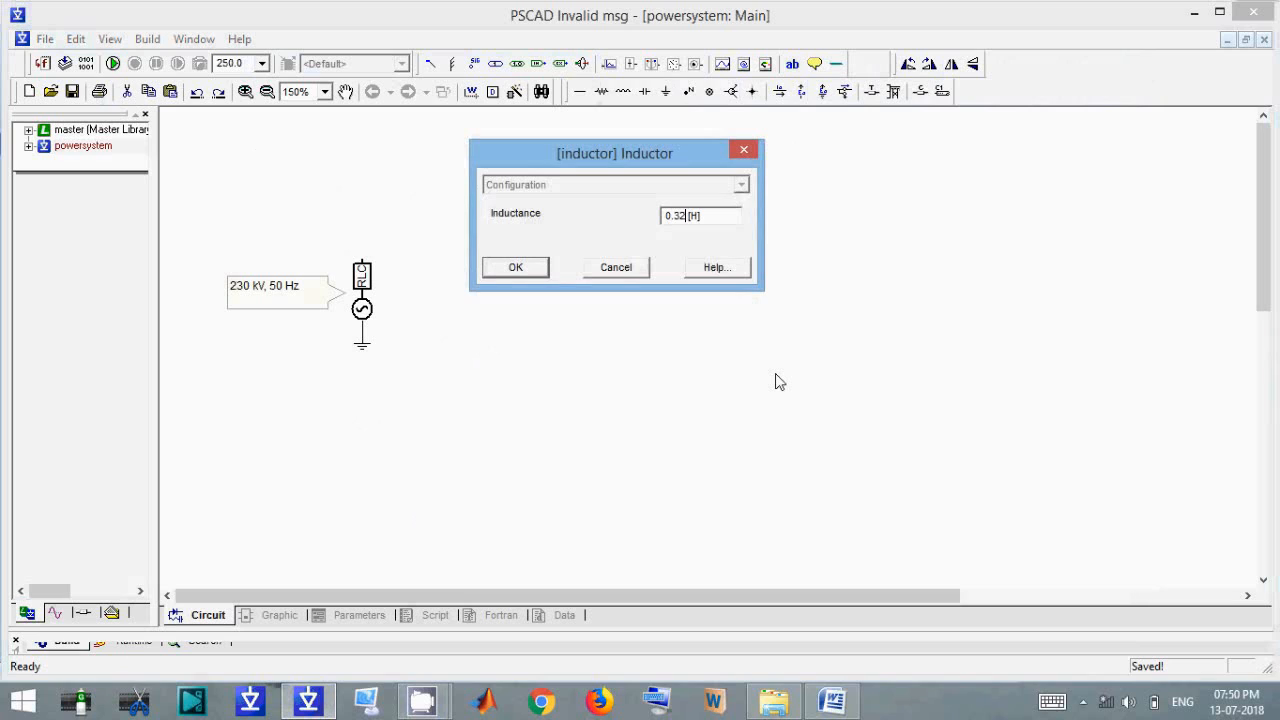
key("Return")
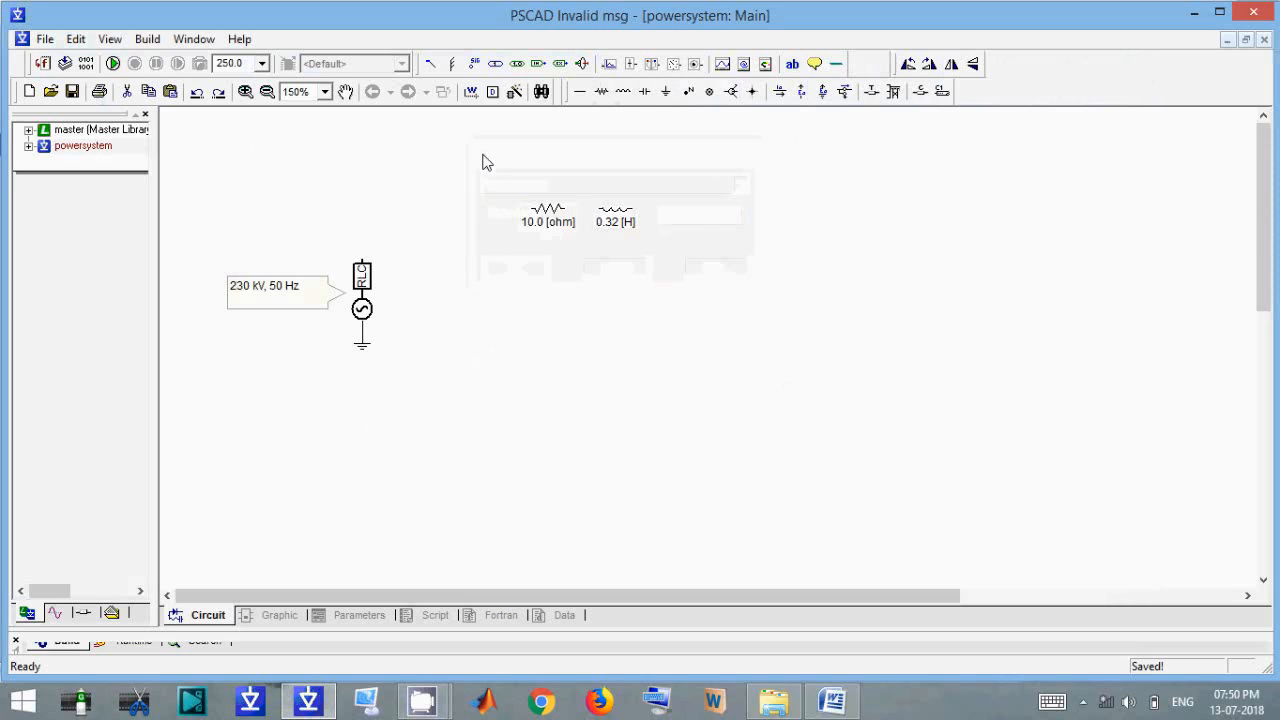
Move the line resistor and inductor together a short distance closer to the source.
mouse_move(483, 154)
left_mouse_down()
mouse_move(691, 262)
mouse_move(703, 284)
left_mouse_up()
left_click_drag(560, 224, 510, 223)
left_click(733, 373)
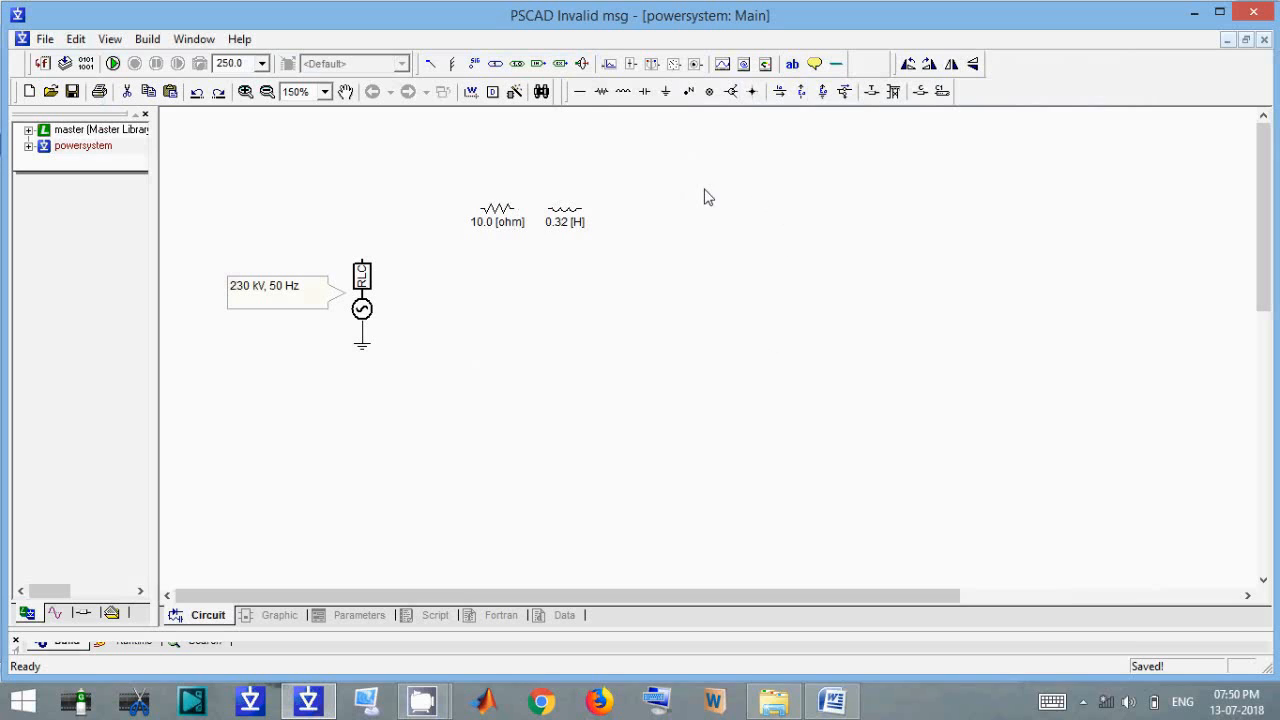
Place a load resistor beyond the line inductor, slightly lower, with a resistance of 10.0 ohm.
left_click(603, 92)
double_click(752, 256)
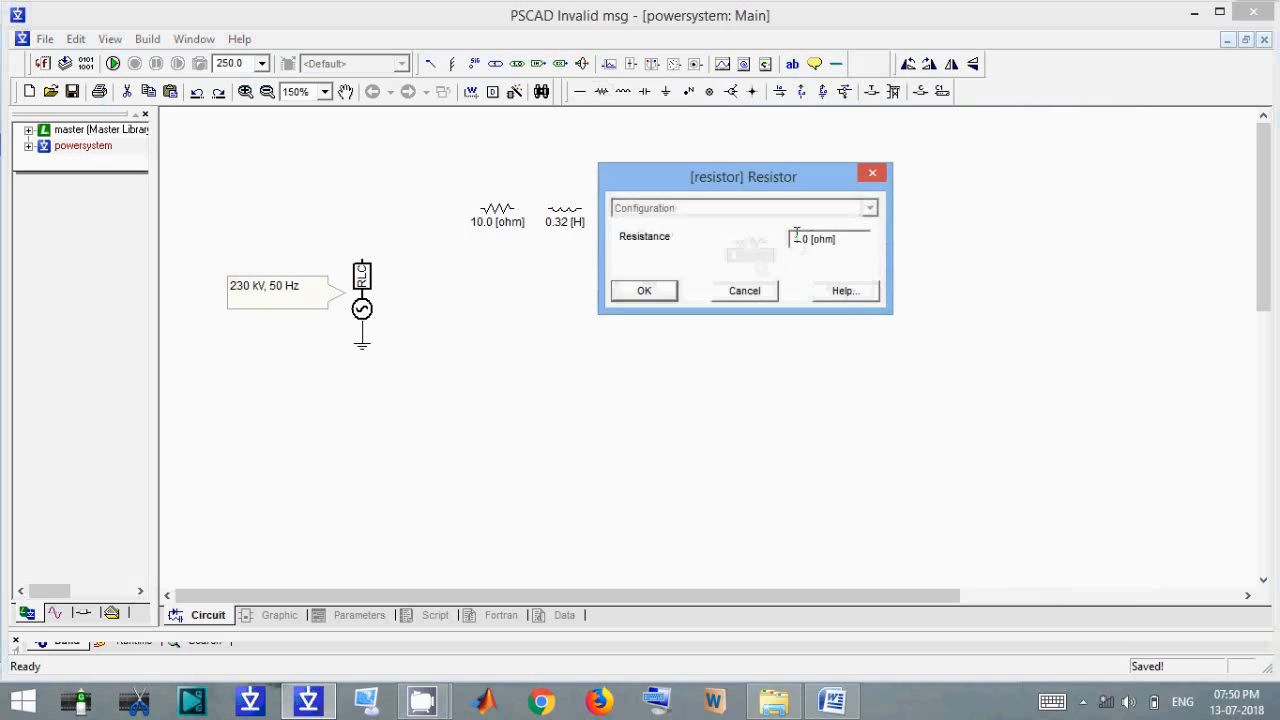
left_click(800, 243)
type("0")
key("Return")
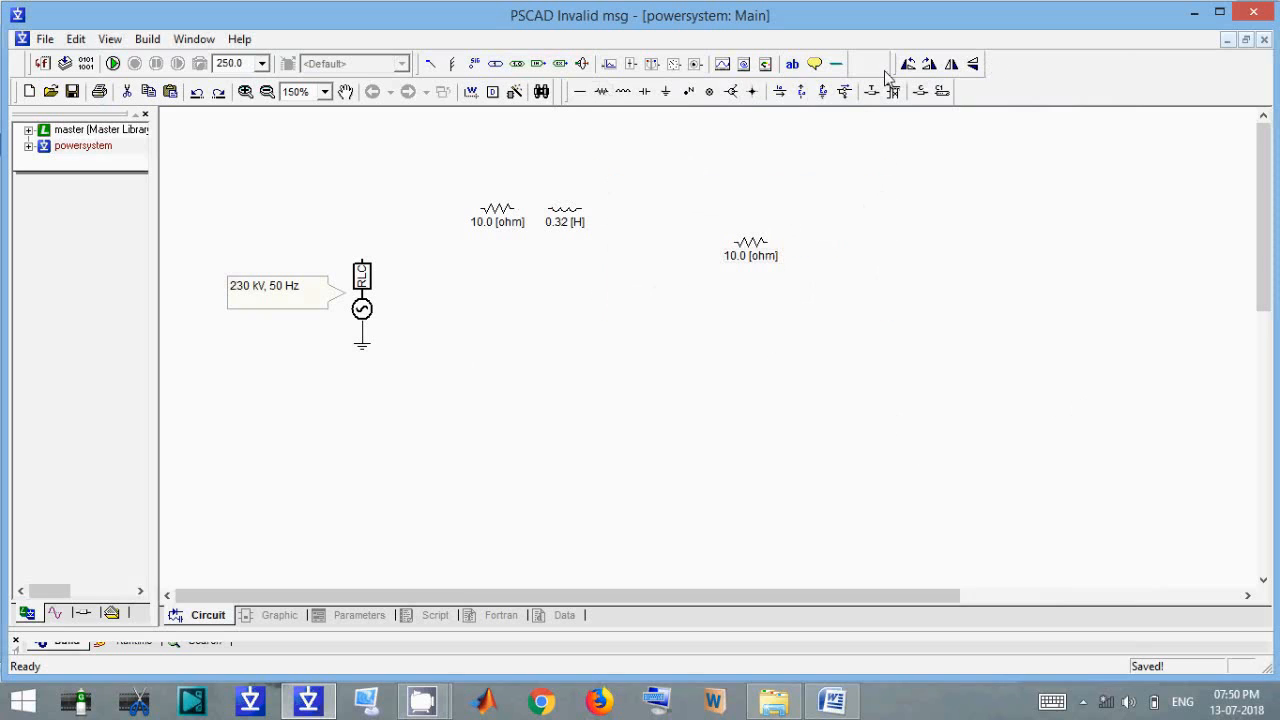
Add a sticky note reading "Line impedance" above the line resistor and inductor, with its arrow pointing down at them.
left_click(814, 63)
left_click(529, 166)
double_click(529, 169)
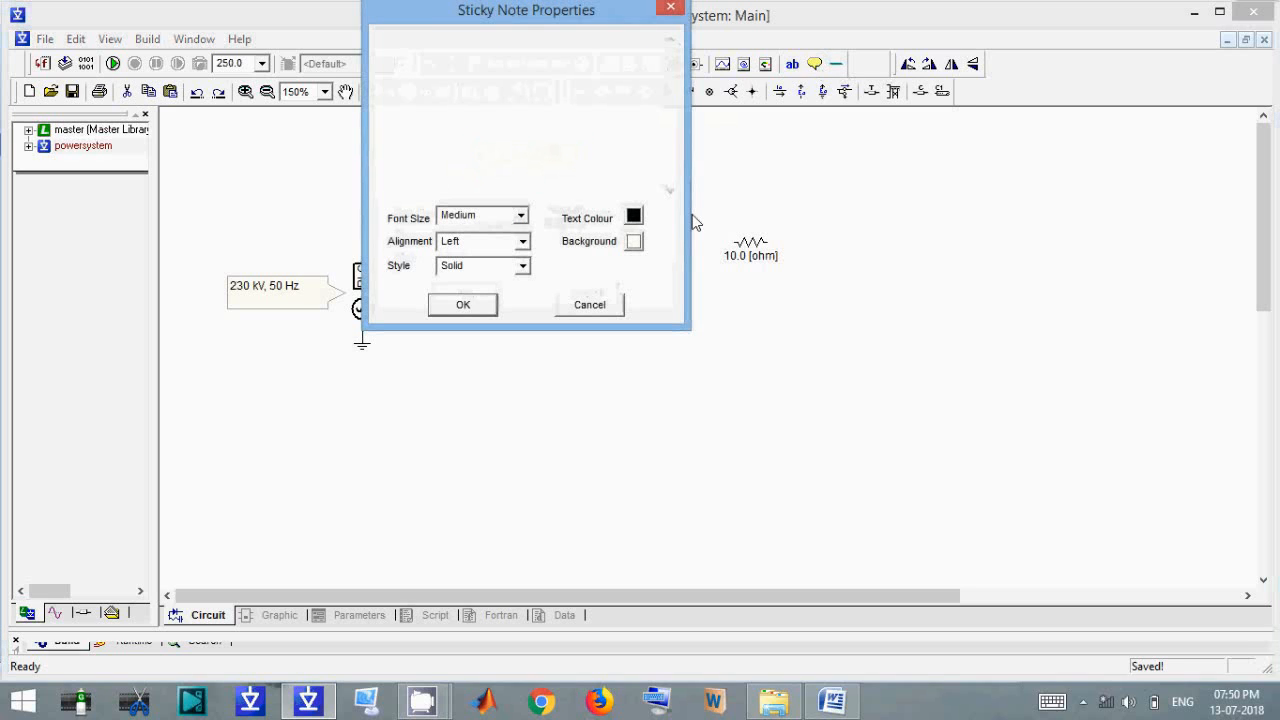
left_click(554, 178)
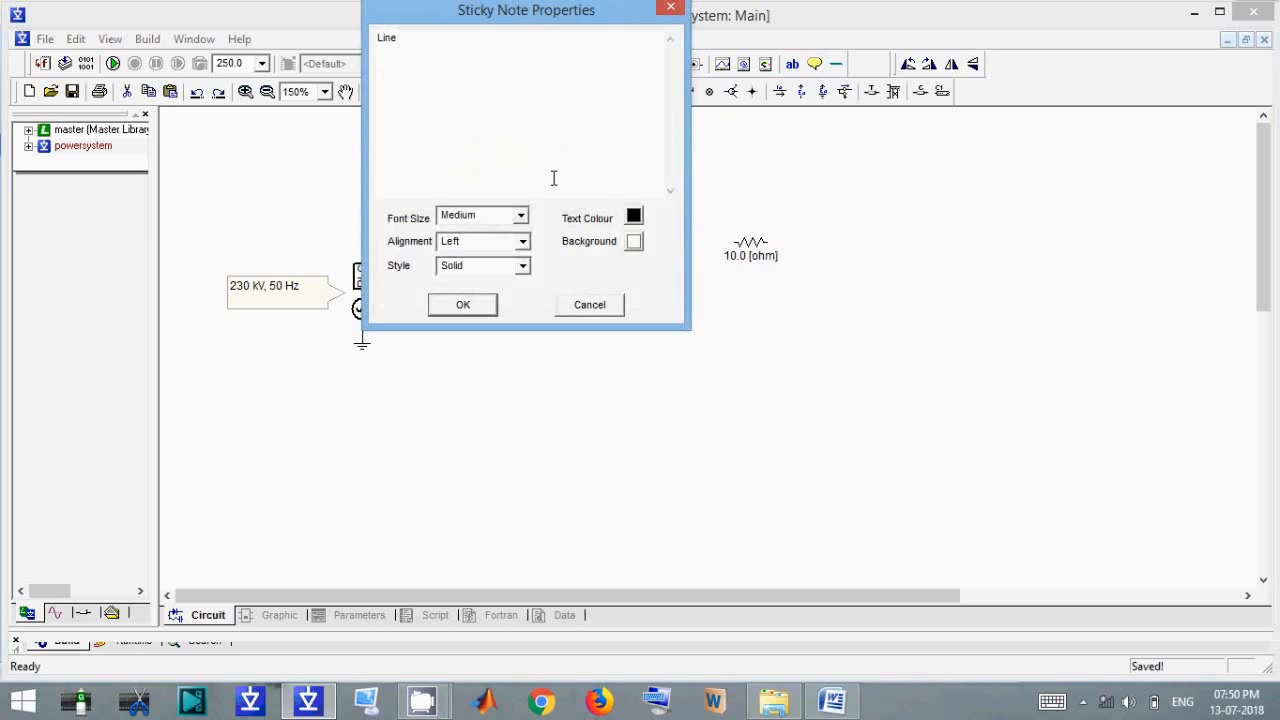
type("Line impedance")
left_click(462, 304)
left_click(531, 165)
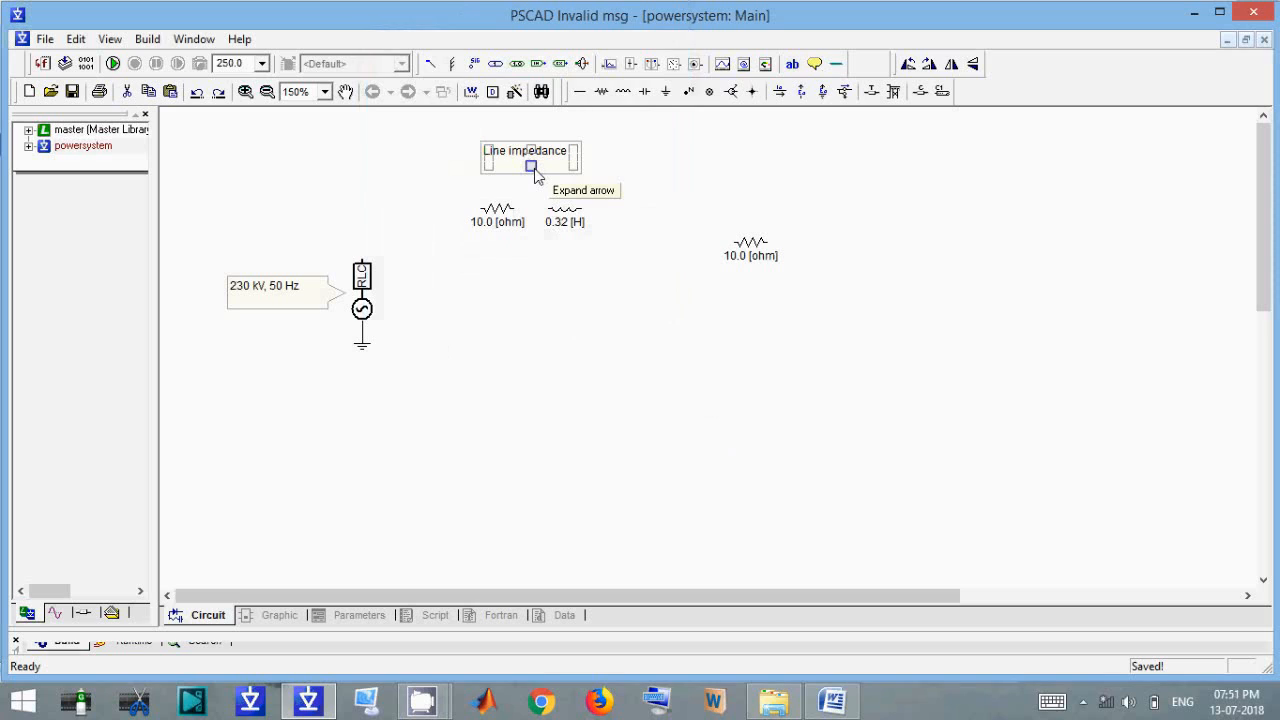
left_click(531, 166)
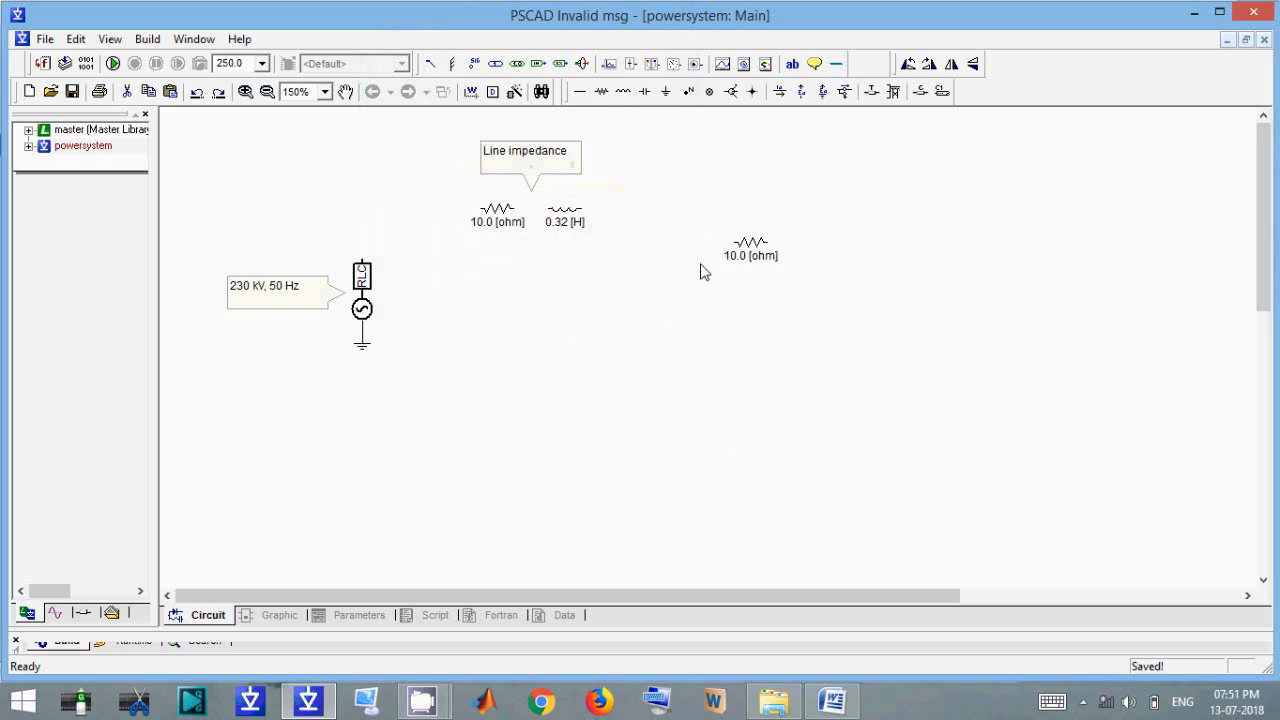
Add a sticky note reading "Fixed load" above and to the right of the load resistor, with its arrow pointing at the resistor.
left_click(814, 64)
left_click(820, 193)
double_click(818, 193)
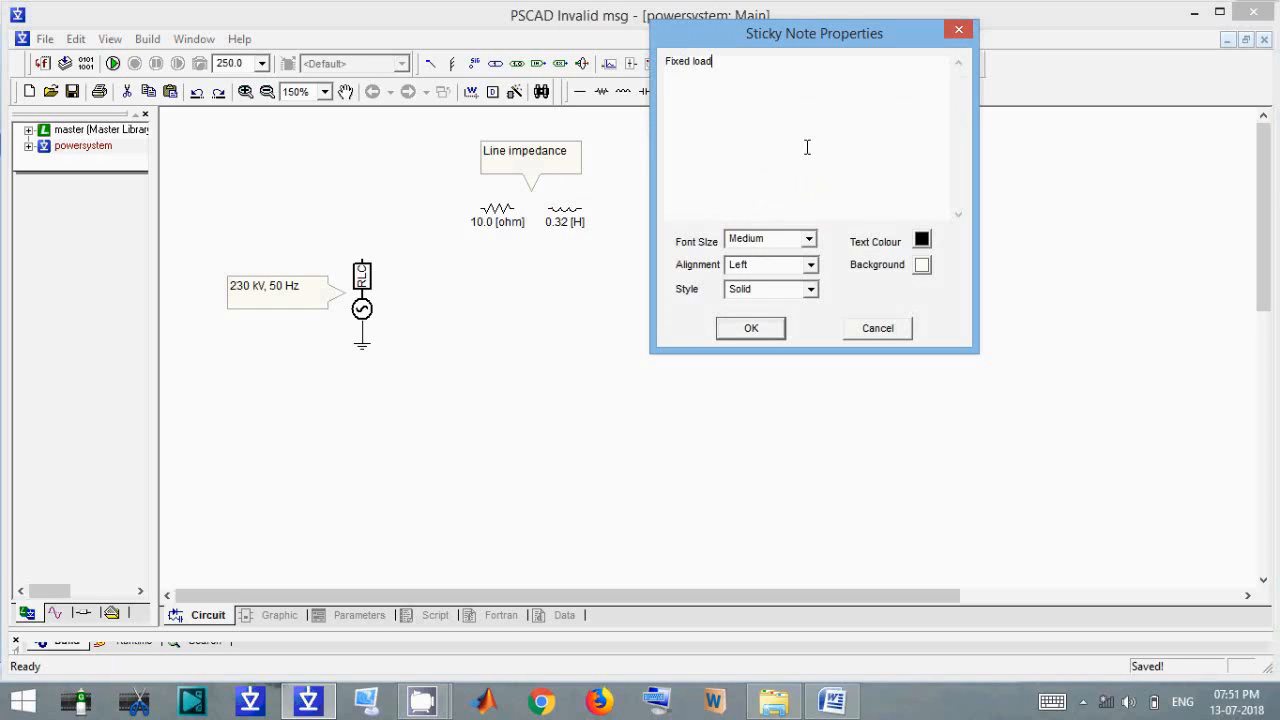
type("Fixed load")
left_click(748, 330)
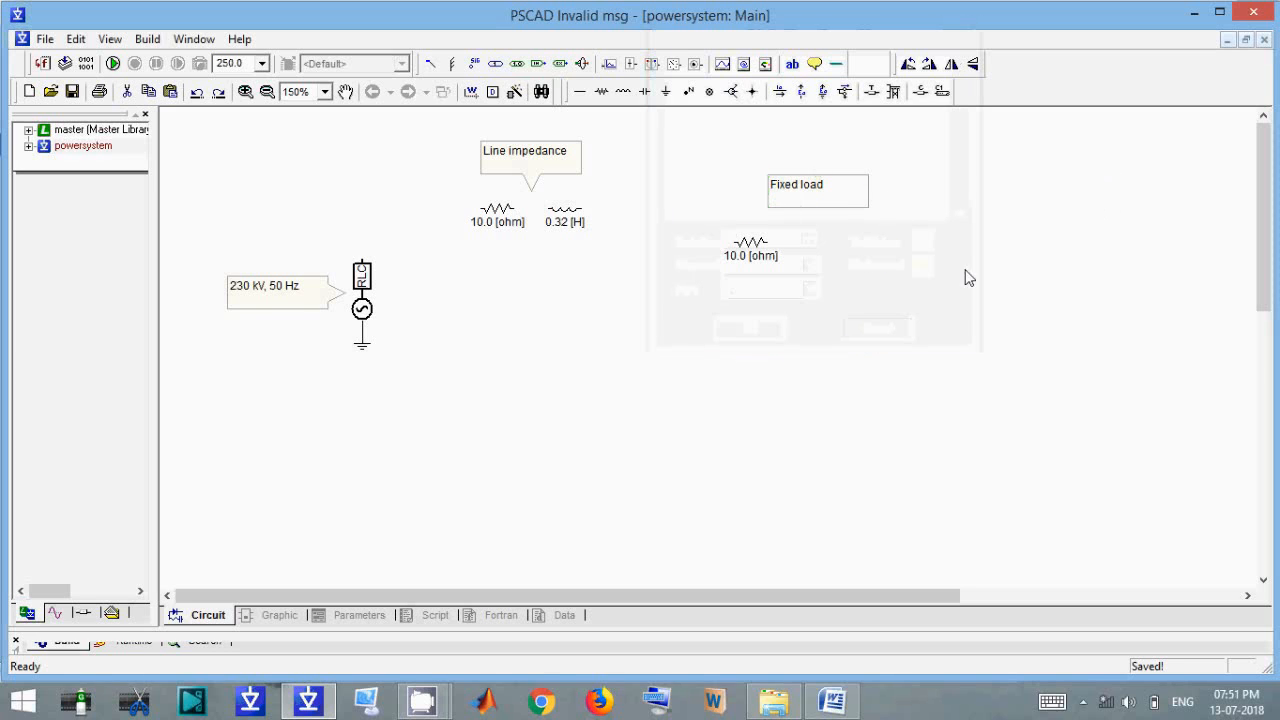
left_click(777, 200)
left_click_drag(777, 200, 777, 245)
left_click_drag(833, 199, 868, 203)
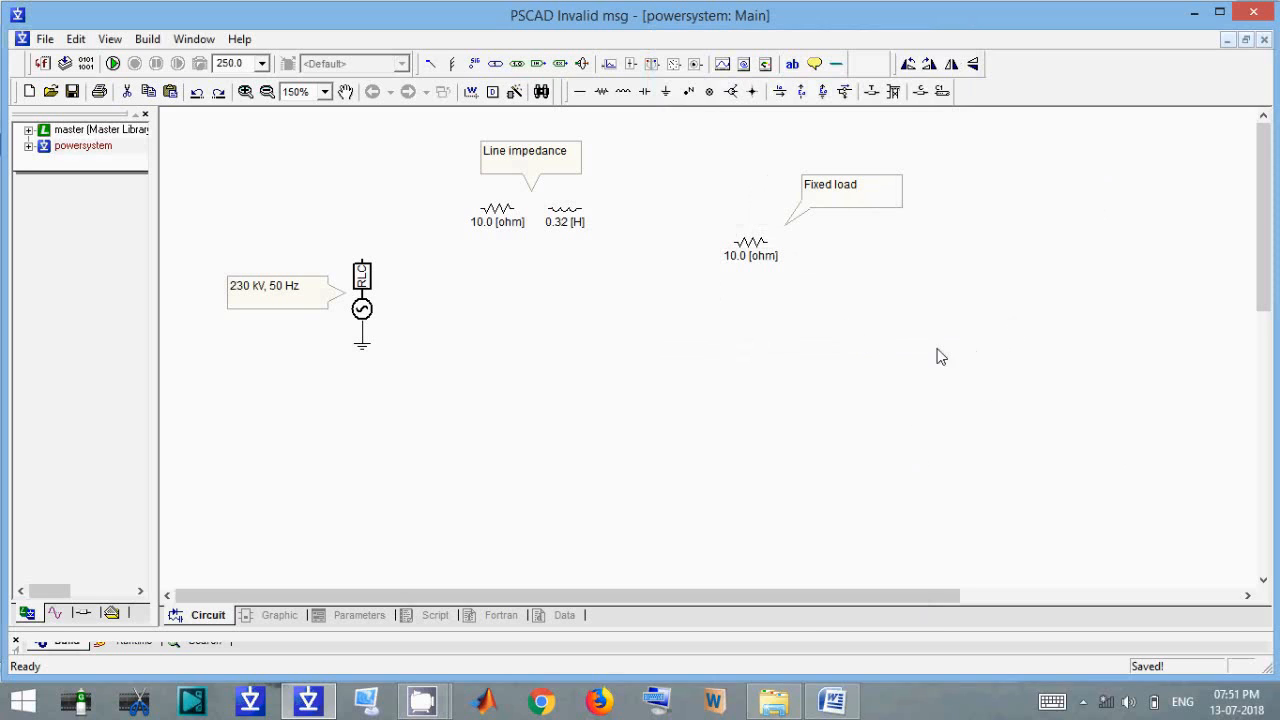
Place a ground to the right of the load resistor, and wire the source's upper terminal to the line resistor.
left_click(668, 97)
left_click(881, 259)
left_click(471, 93)
left_click(363, 260)
right_click(482, 210)
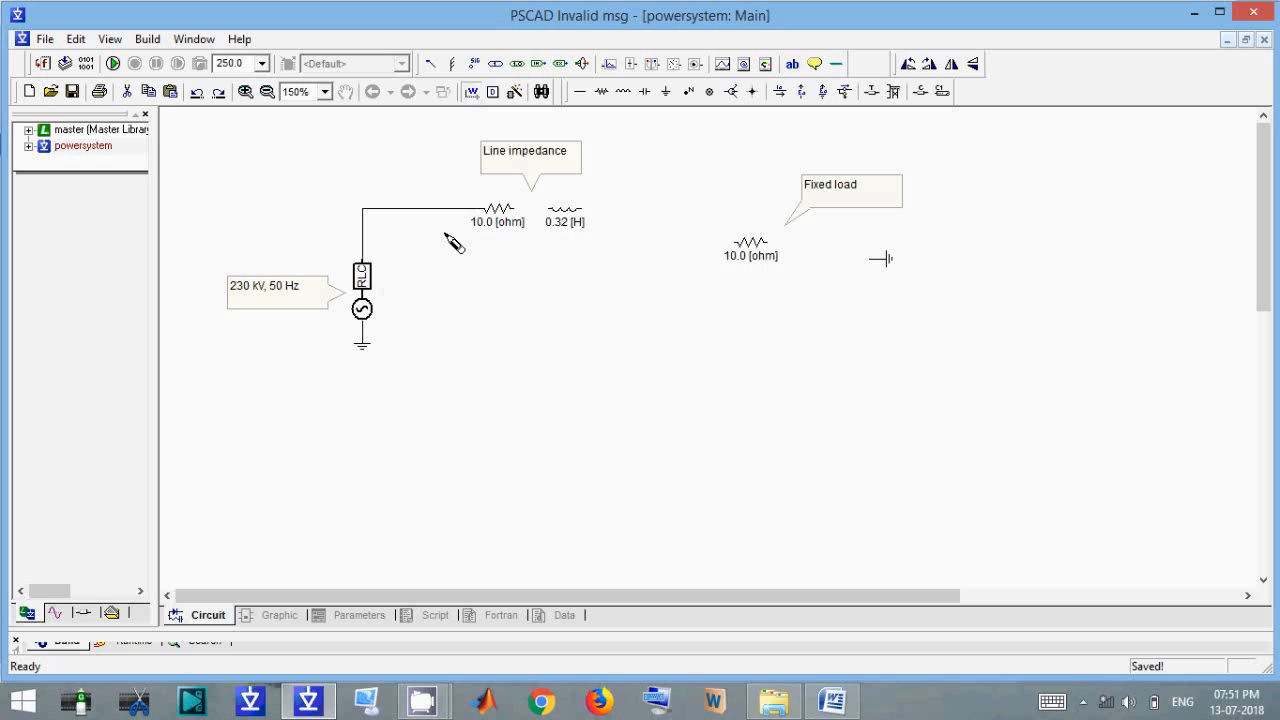
left_click(481, 210)
right_click(451, 308)
key("ctrl+z")
Wire the line resistor to the inductor, and the inductor's other end to the load resistor.
left_click(472, 92)
left_click_drag(532, 214, 550, 218)
mouse_move(587, 213)
left_mouse_down()
mouse_move(724, 220)
mouse_move(733, 242)
left_mouse_up()
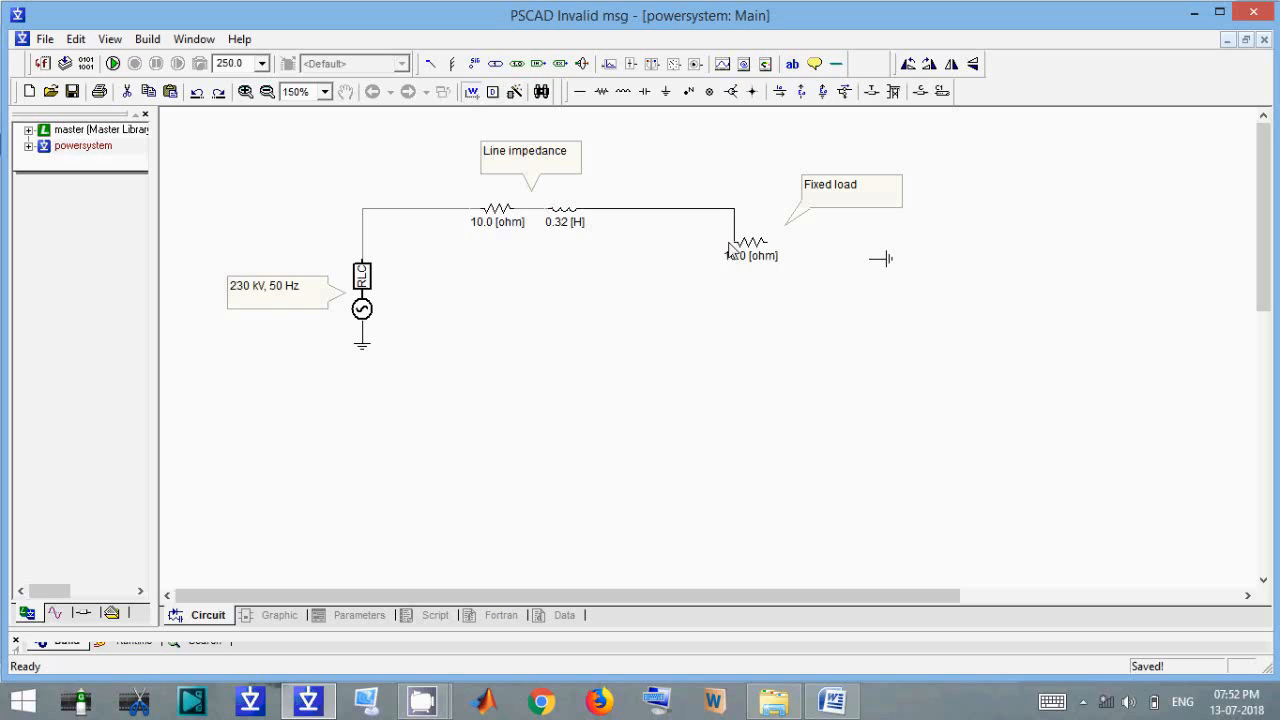
key("Escape")
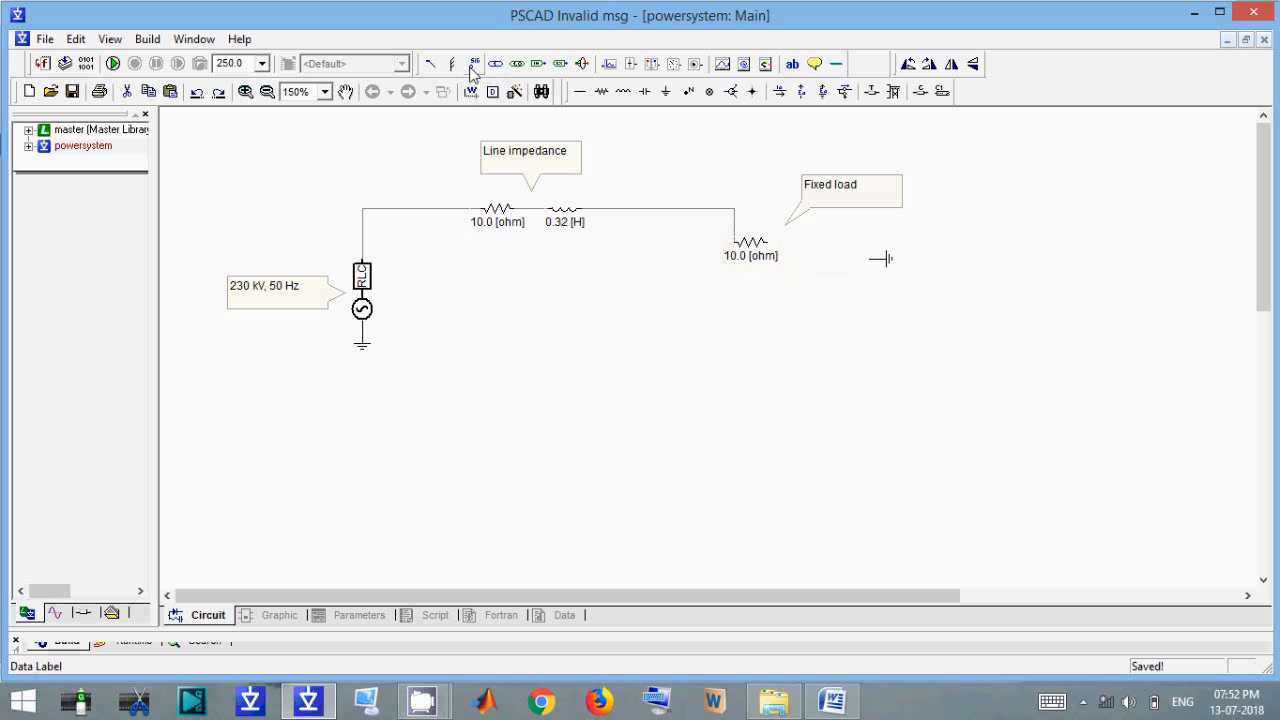
Wire the free end of the load resistor to the ground.
left_click(471, 95)
left_click(767, 242)
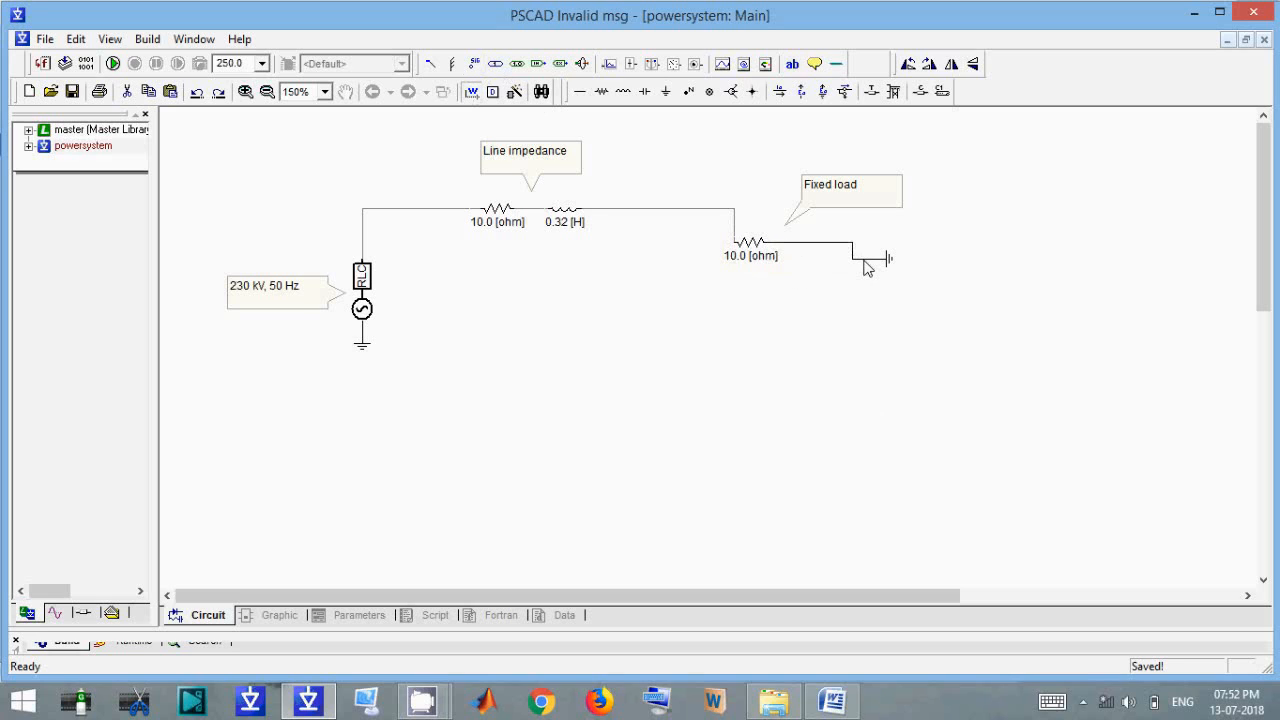
right_click(868, 262)
left_click(926, 428)
Check in the Word outline which plots the network needs, and return to the PSCAD circuit.
left_click(832, 700)
scroll(644, 470, "up", 5)
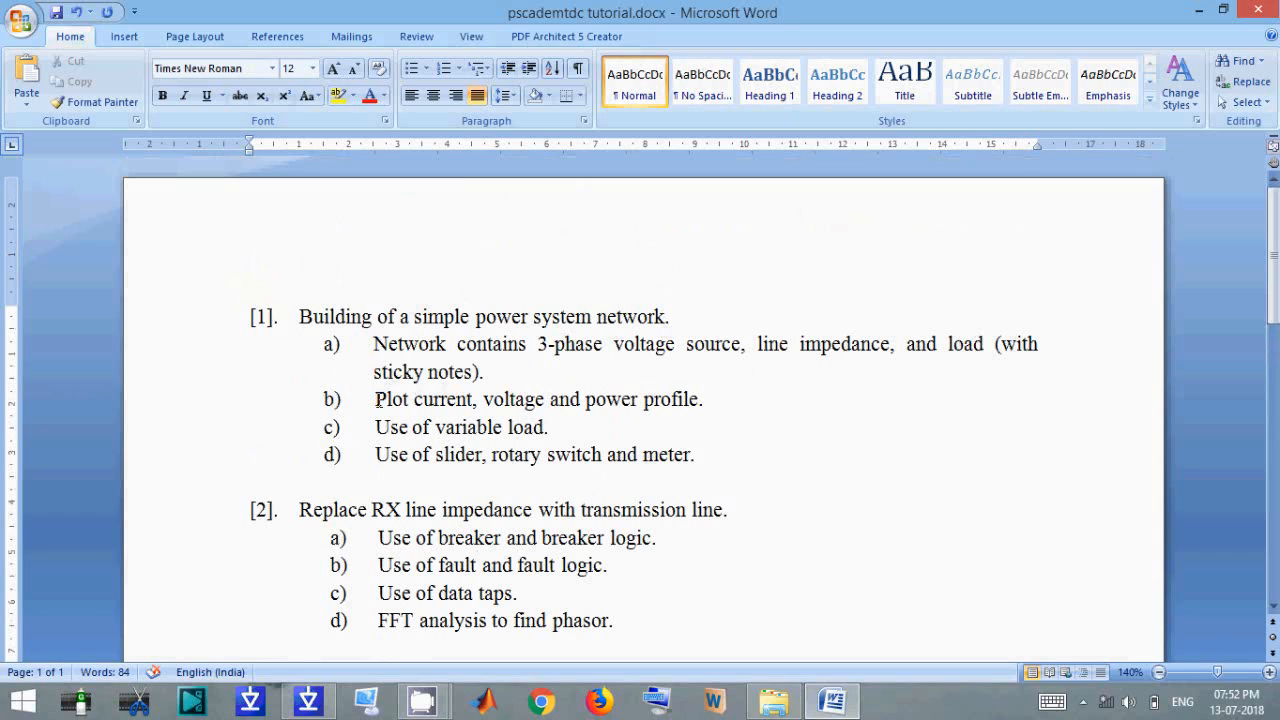
left_click(468, 399)
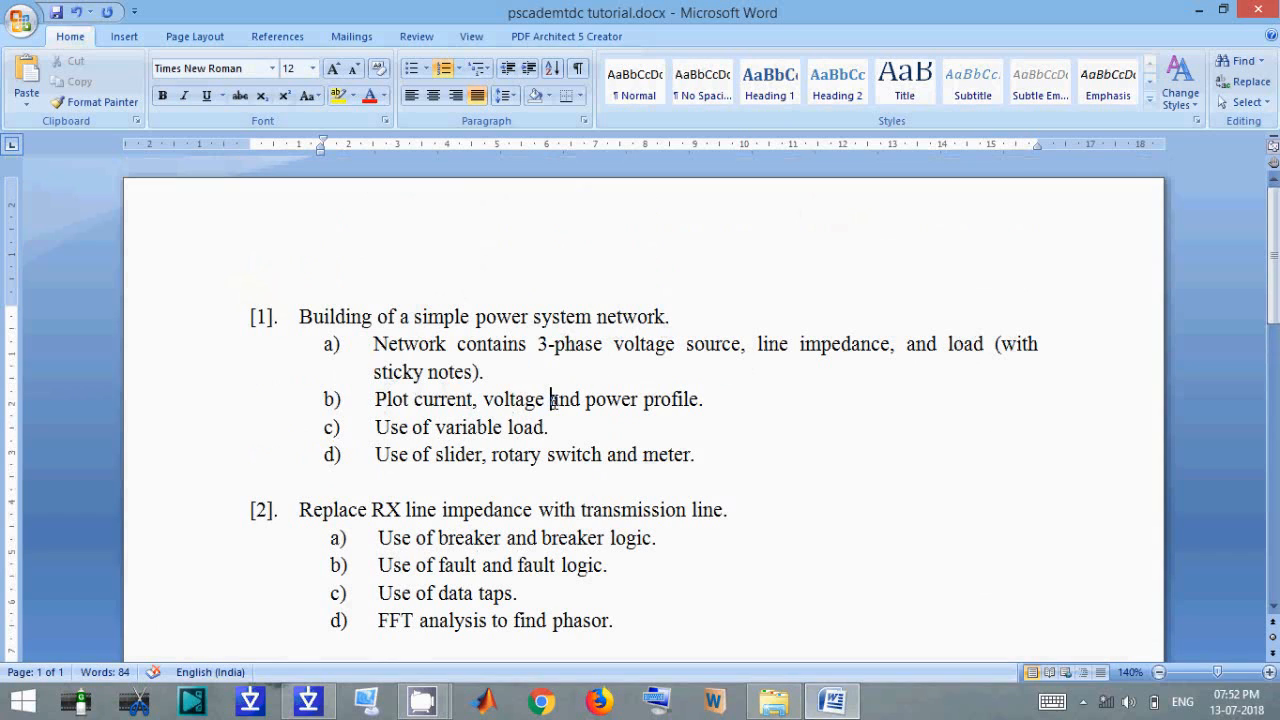
left_click(833, 702)
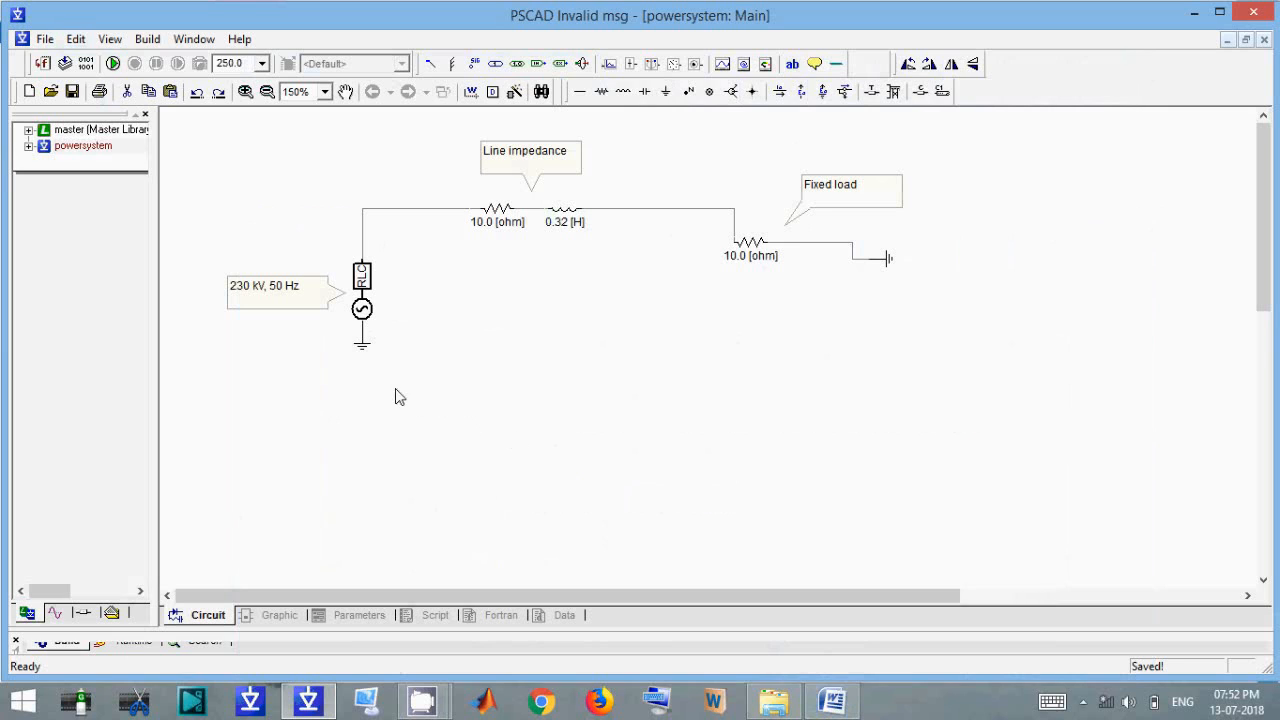
Run the simulation, proceeding without output channels, and check the runtime messages for the EMTDC simulation run.
left_click(114, 64)
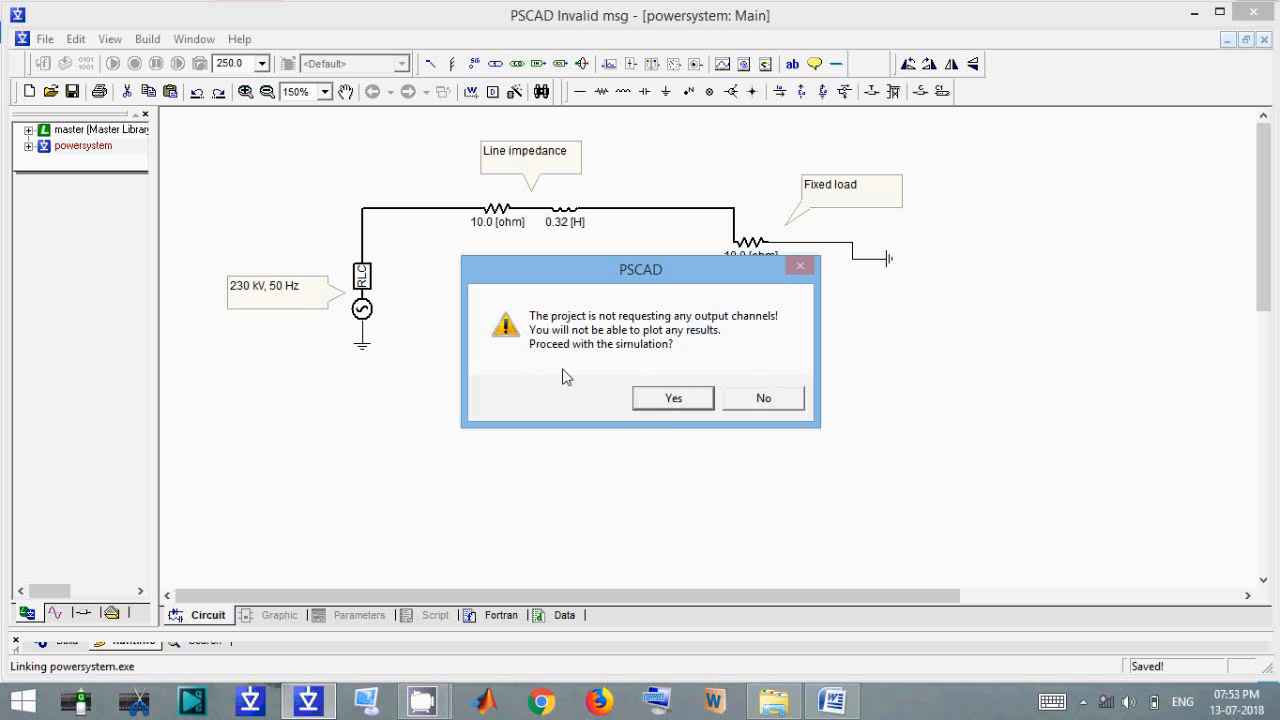
left_click(674, 399)
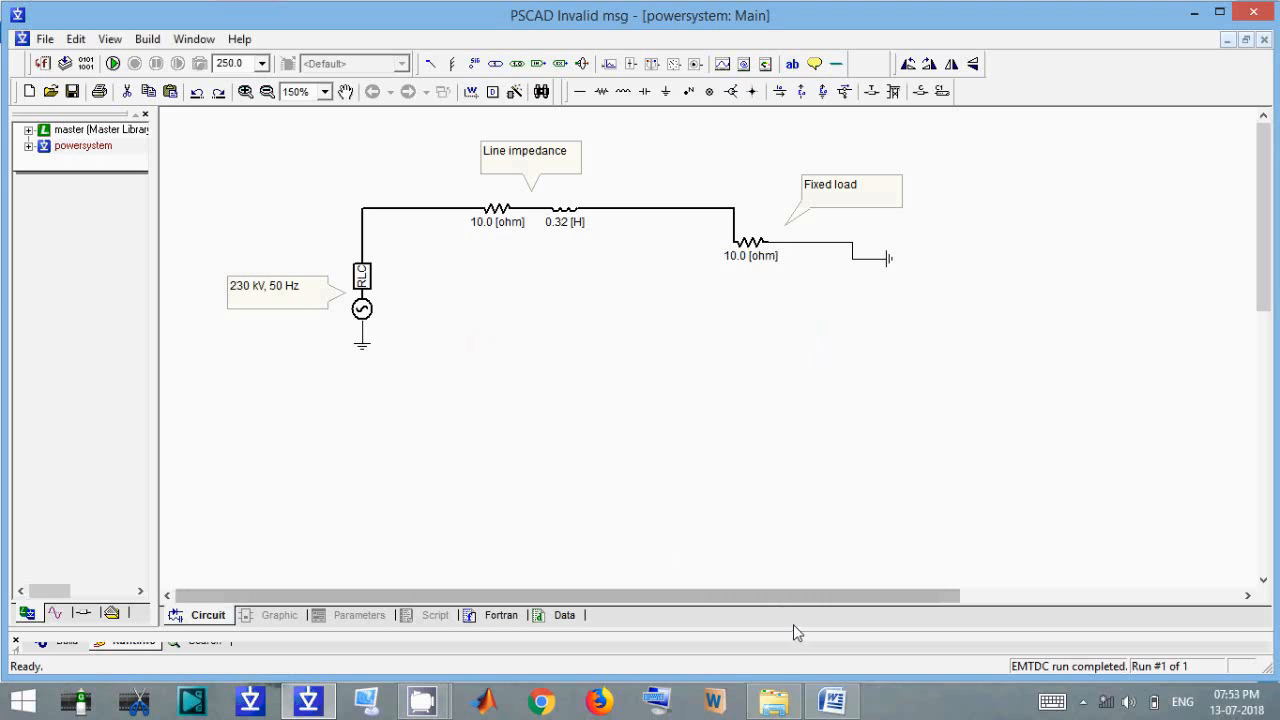
left_click_drag(793, 628, 790, 602)
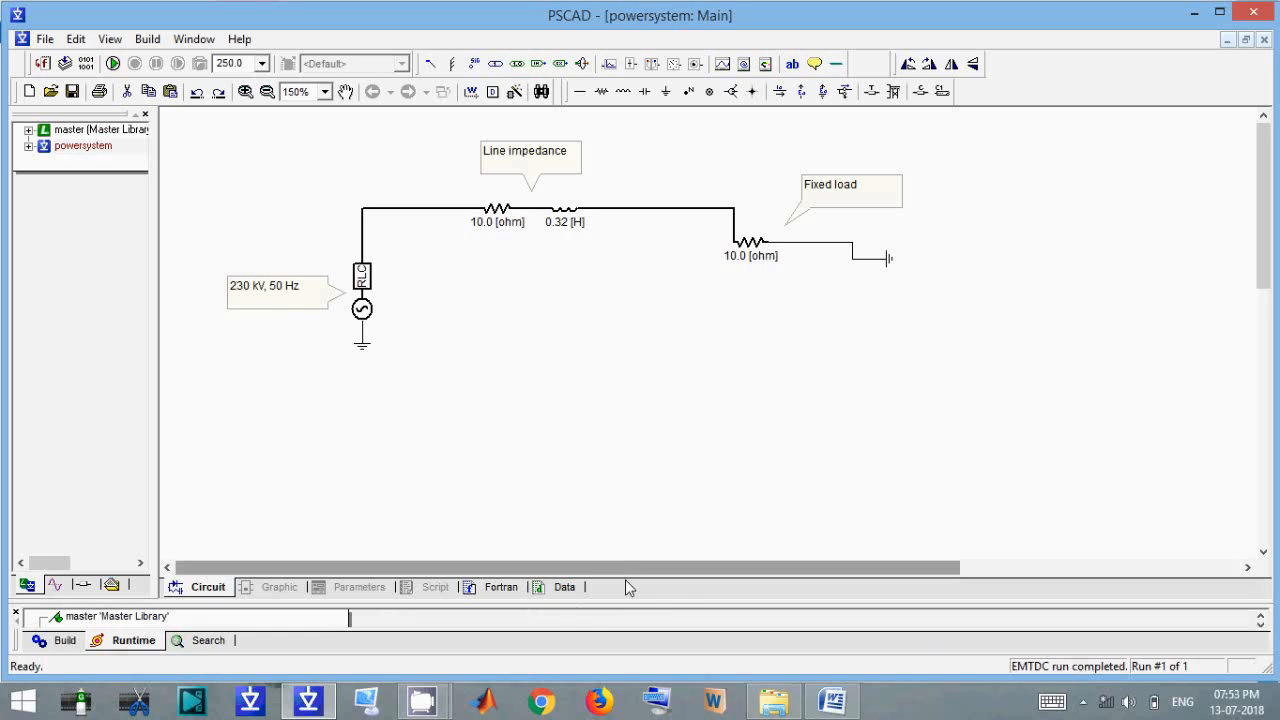
left_click(681, 601)
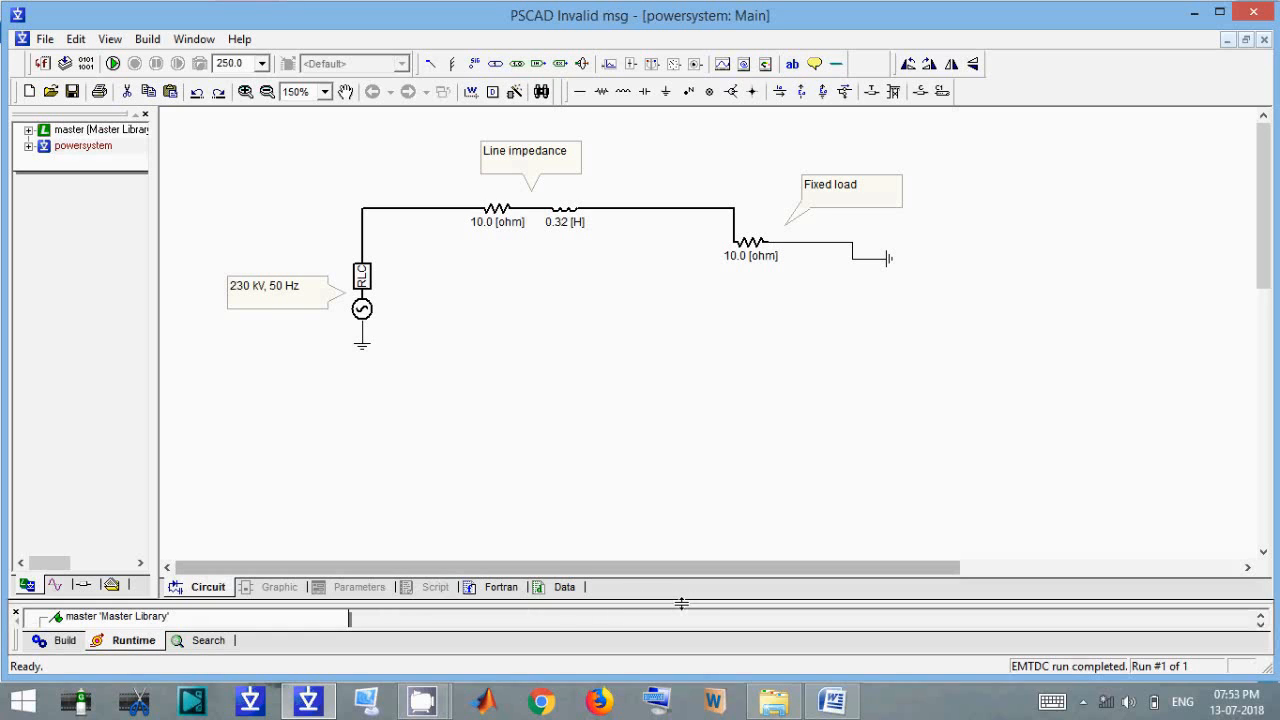
left_click_drag(688, 602, 688, 418)
left_click(40, 452)
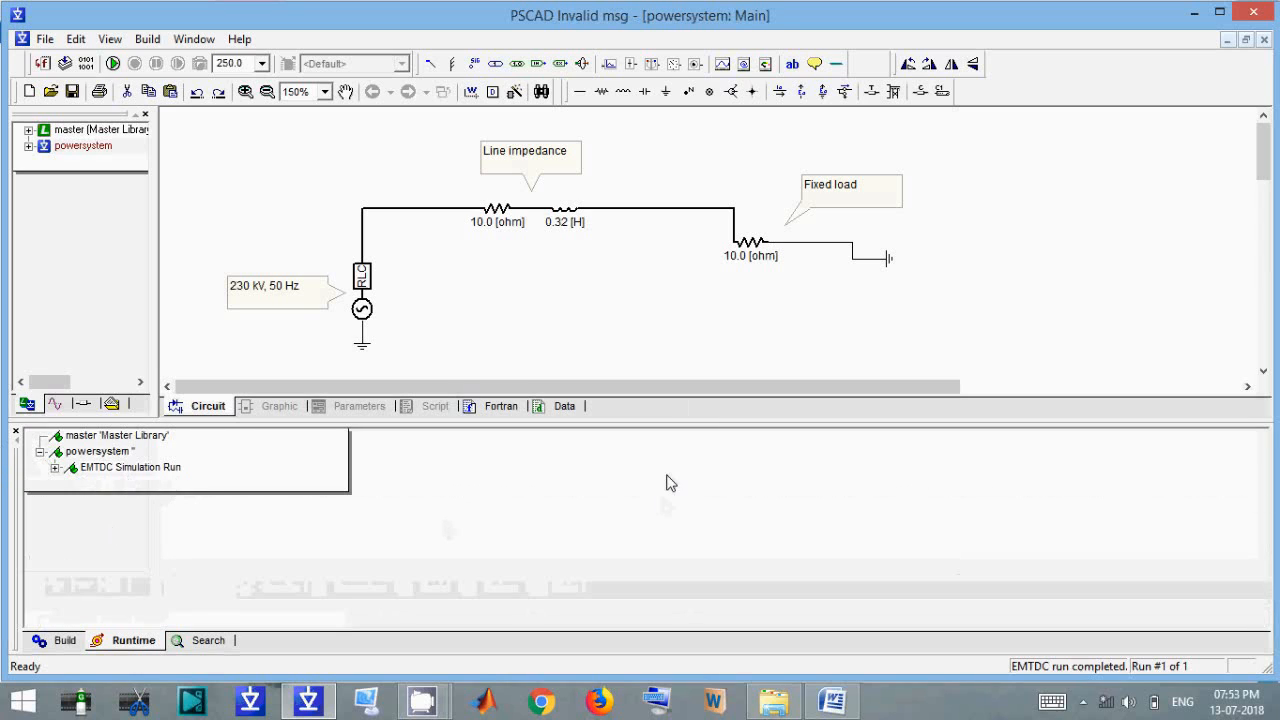
left_click_drag(666, 422, 666, 629)
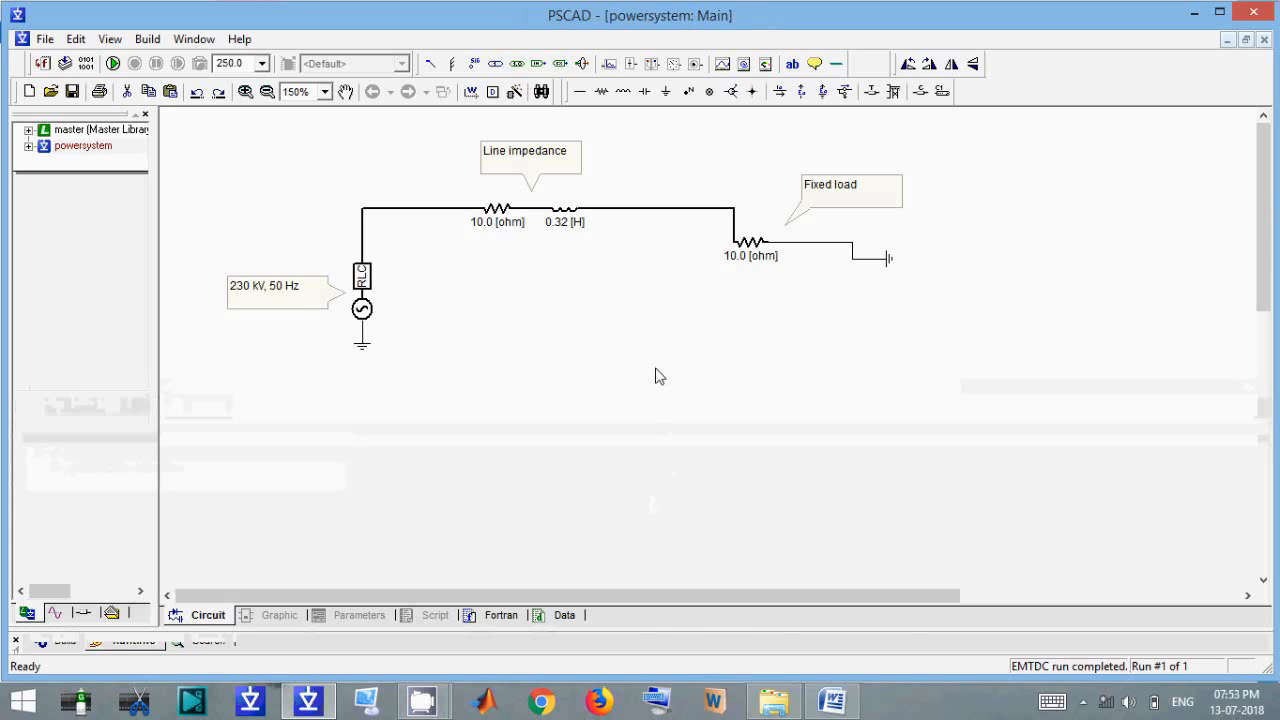
Set the project's duration of run to 5 s and its channel plot step to 1000 µs.
right_click(657, 374)
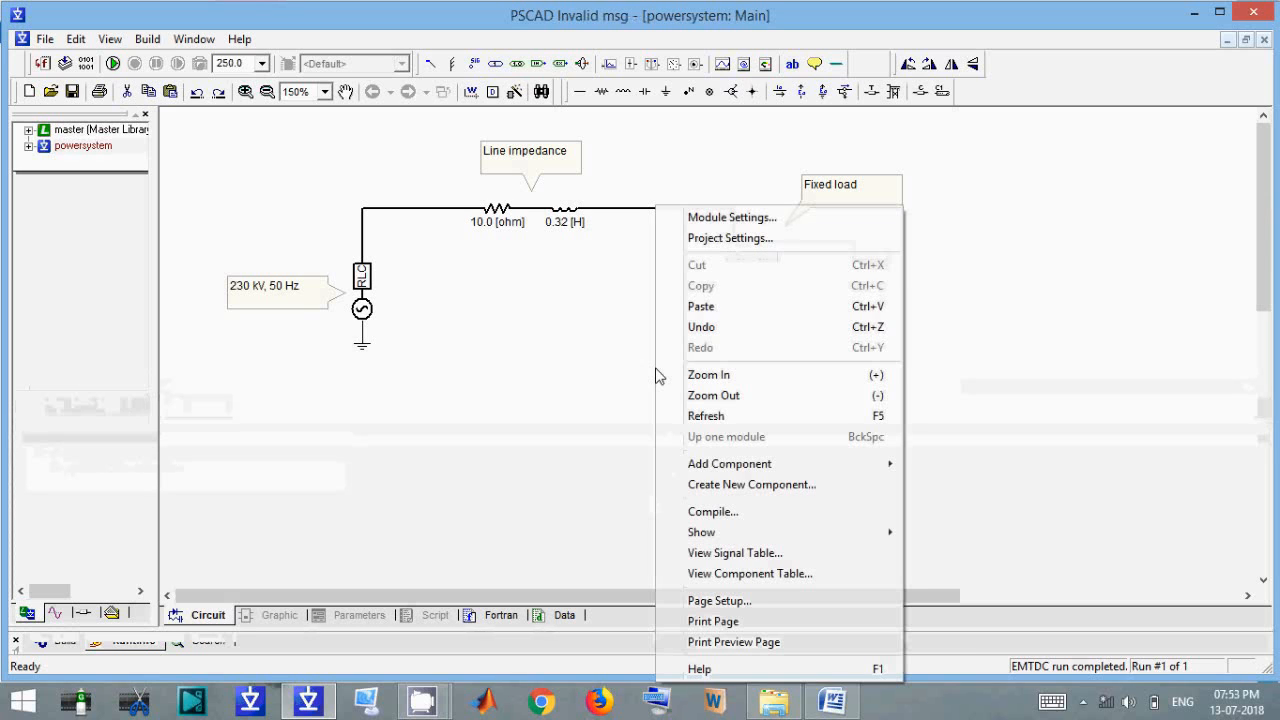
left_click(713, 240)
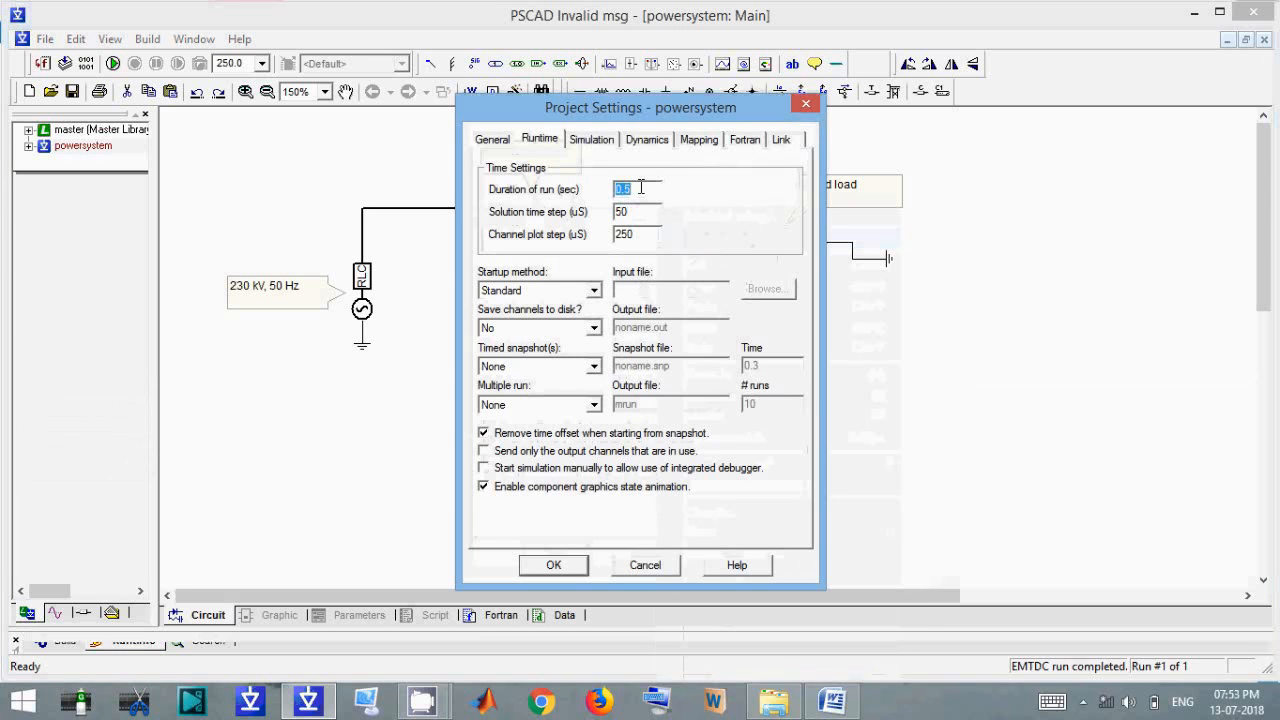
type("5")
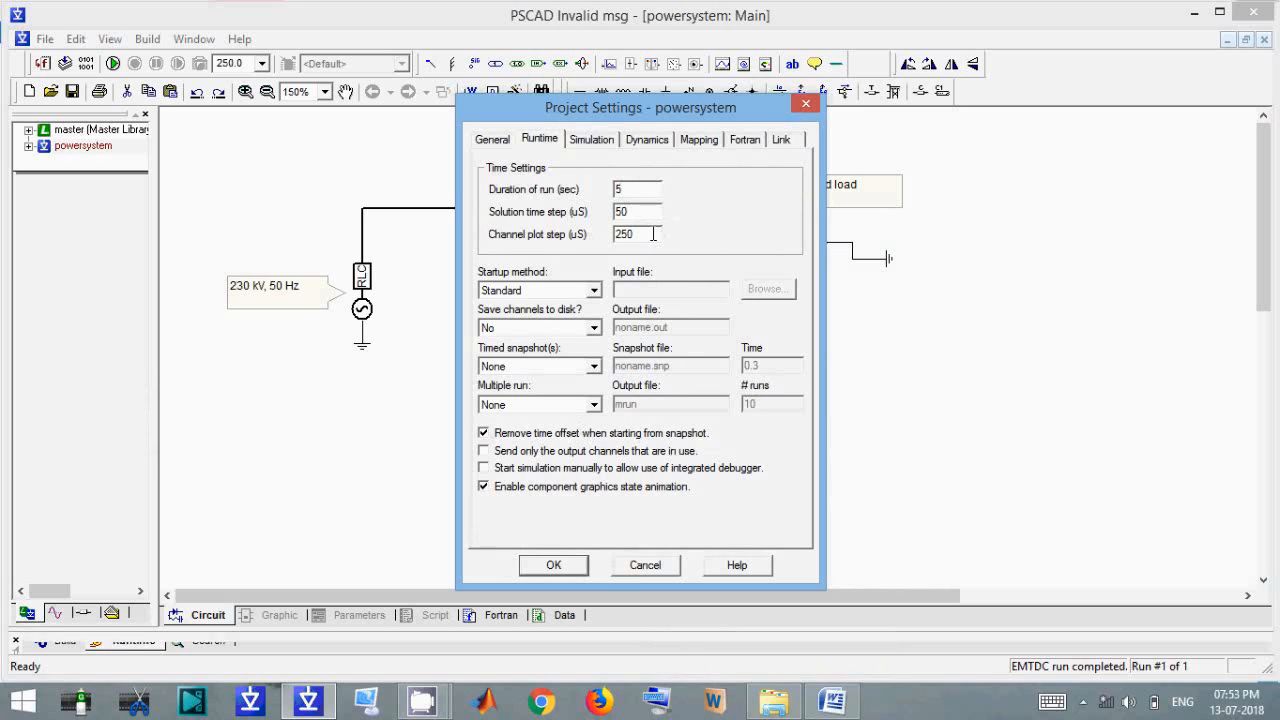
double_click(625, 234)
left_click(652, 238)
left_click(647, 231)
double_click(621, 233)
type("1000")
left_click(620, 190)
double_click(632, 190)
left_click(554, 566)
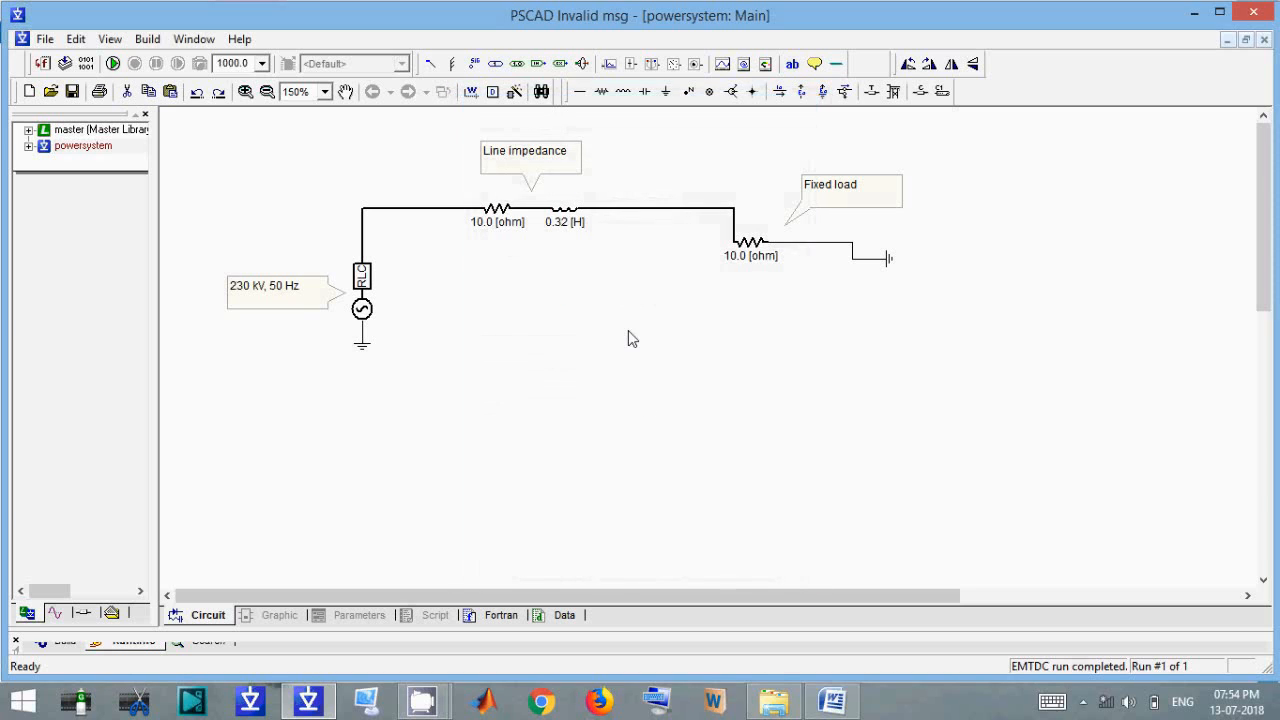
Rerun the simulation with the new time settings, again proceeding without output channels.
left_click(113, 63)
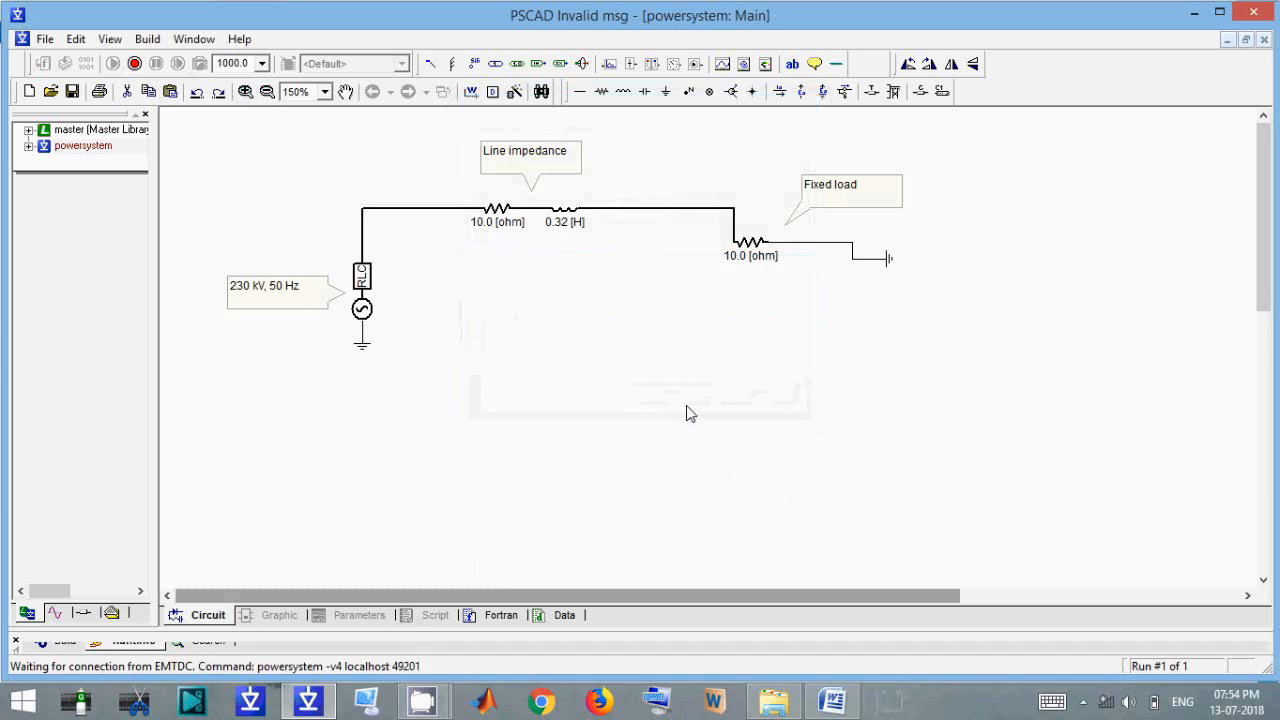
left_click(636, 392)
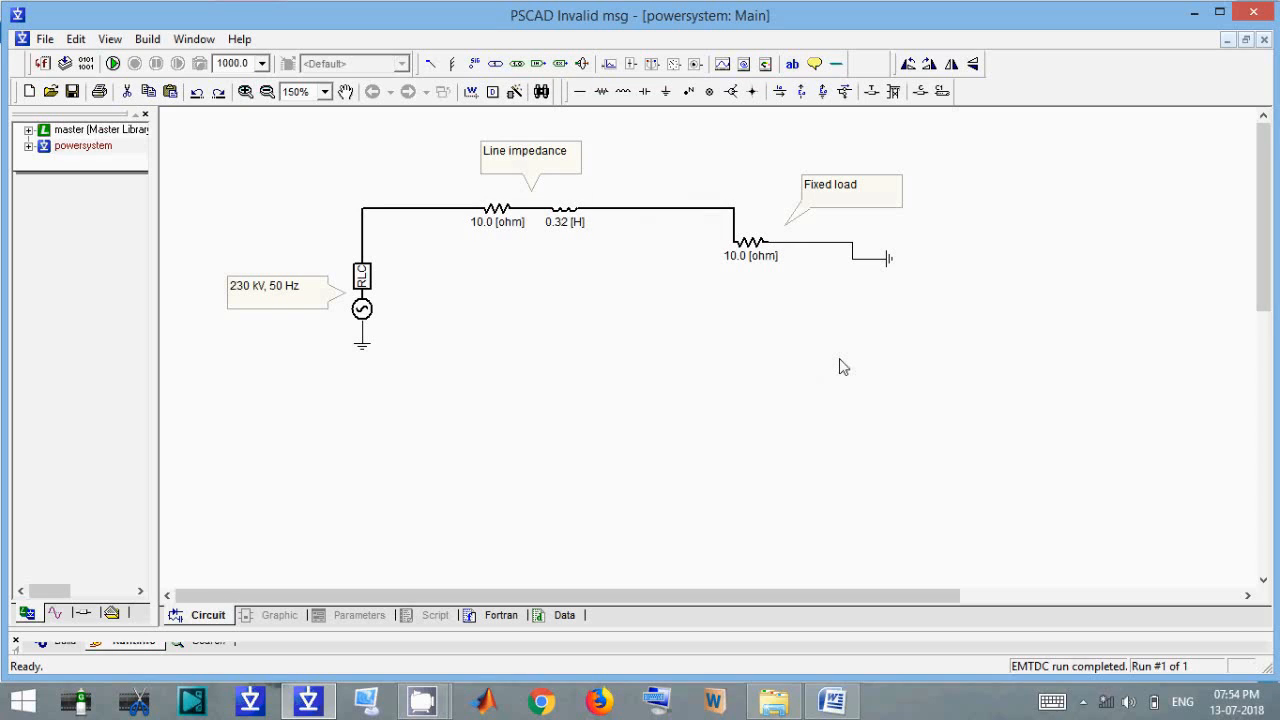
Place an ammeter, a voltmeter to ground and a two-terminal voltmeter in the empty area below the circuit.
left_click(780, 92)
left_click(634, 342)
left_click(822, 91)
left_click(766, 392)
left_click(803, 92)
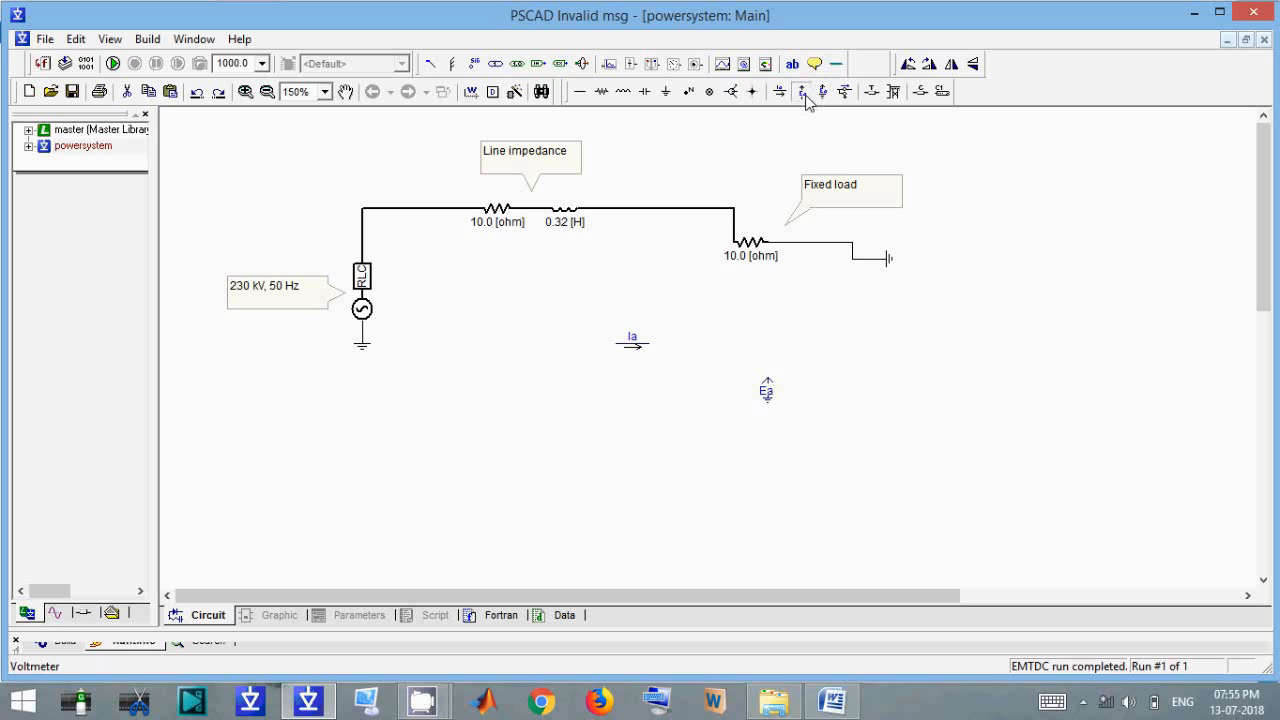
left_click(852, 396)
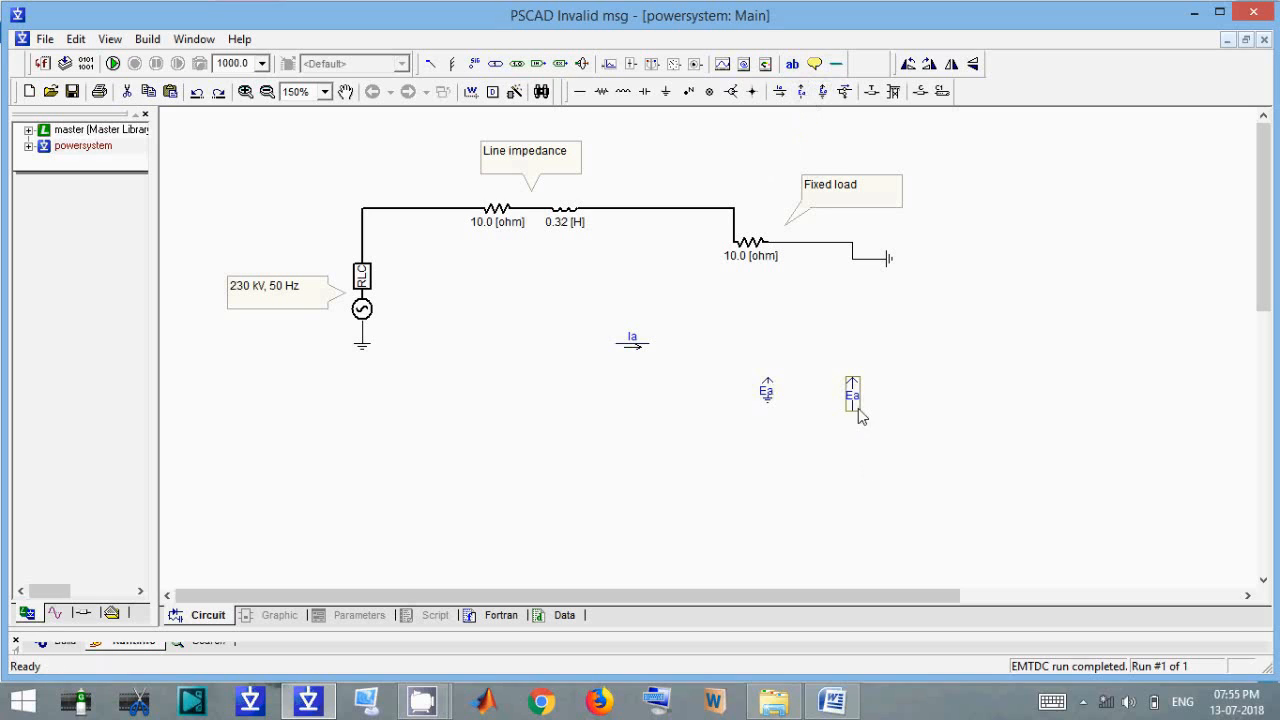
Place a multimeter to the right of the voltmeters and view its configuration options without changing them.
left_click(846, 92)
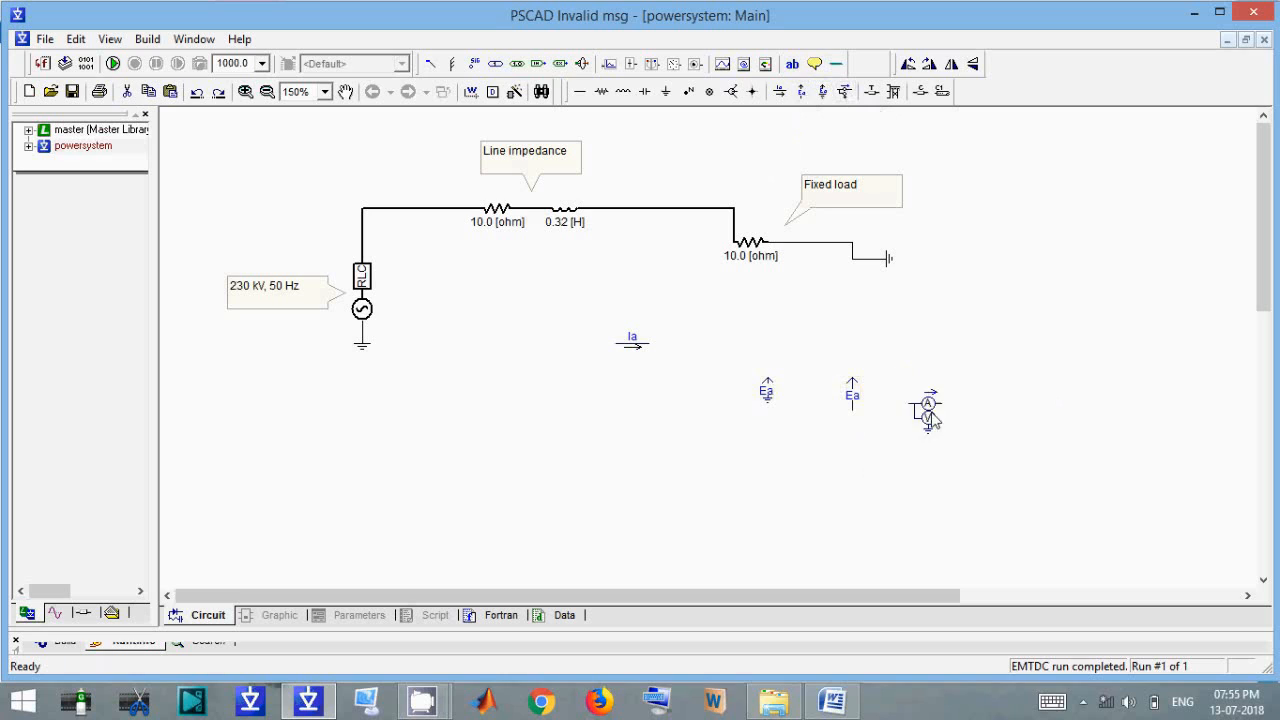
left_click(938, 400)
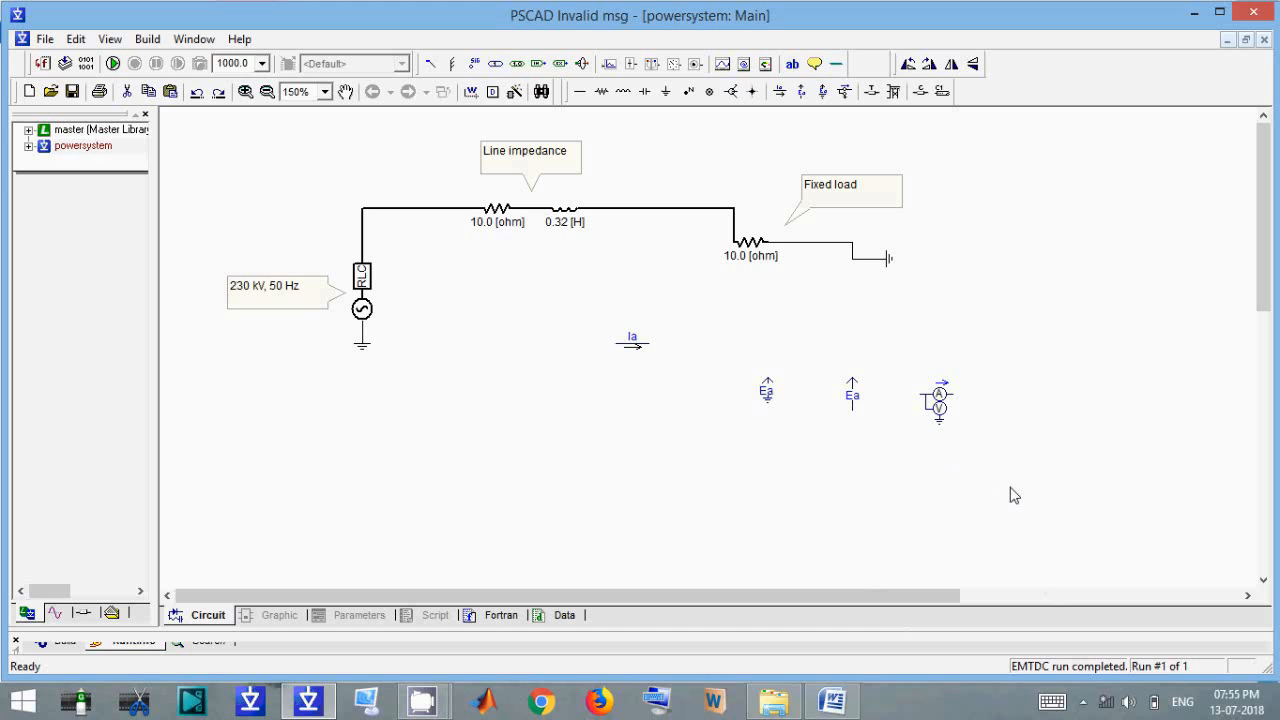
left_click(946, 414)
double_click(946, 414)
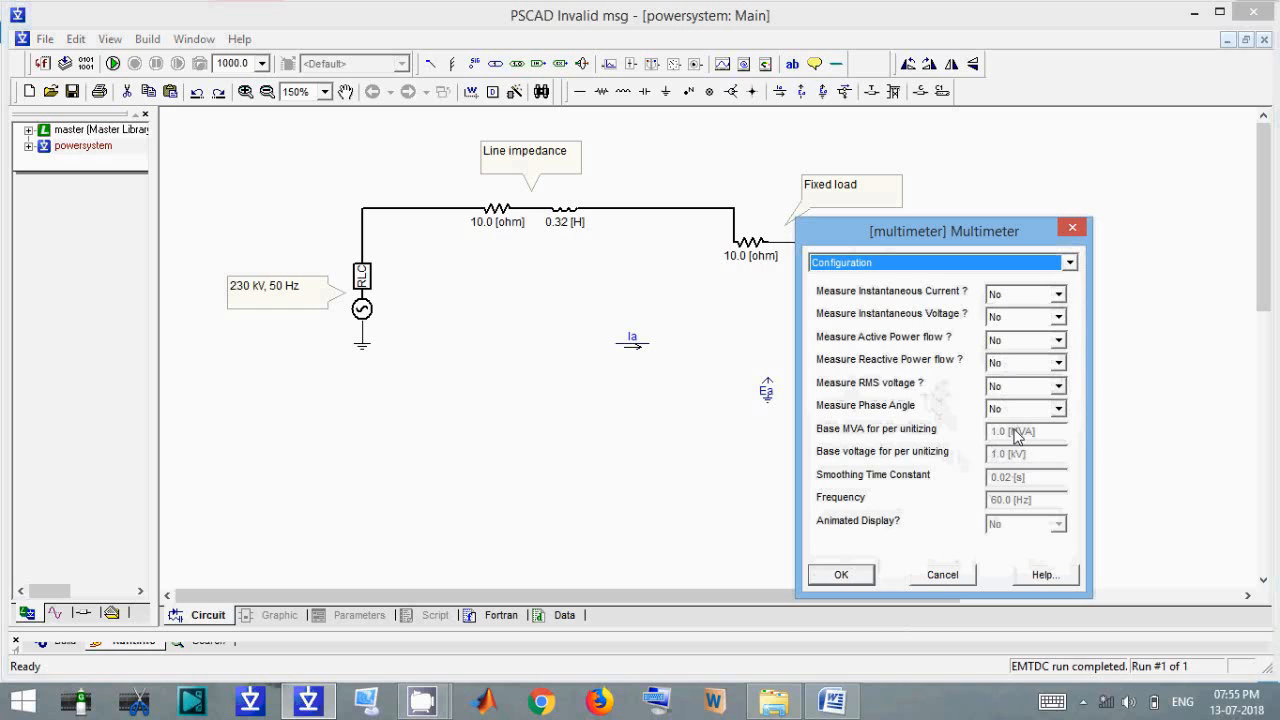
left_click(858, 577)
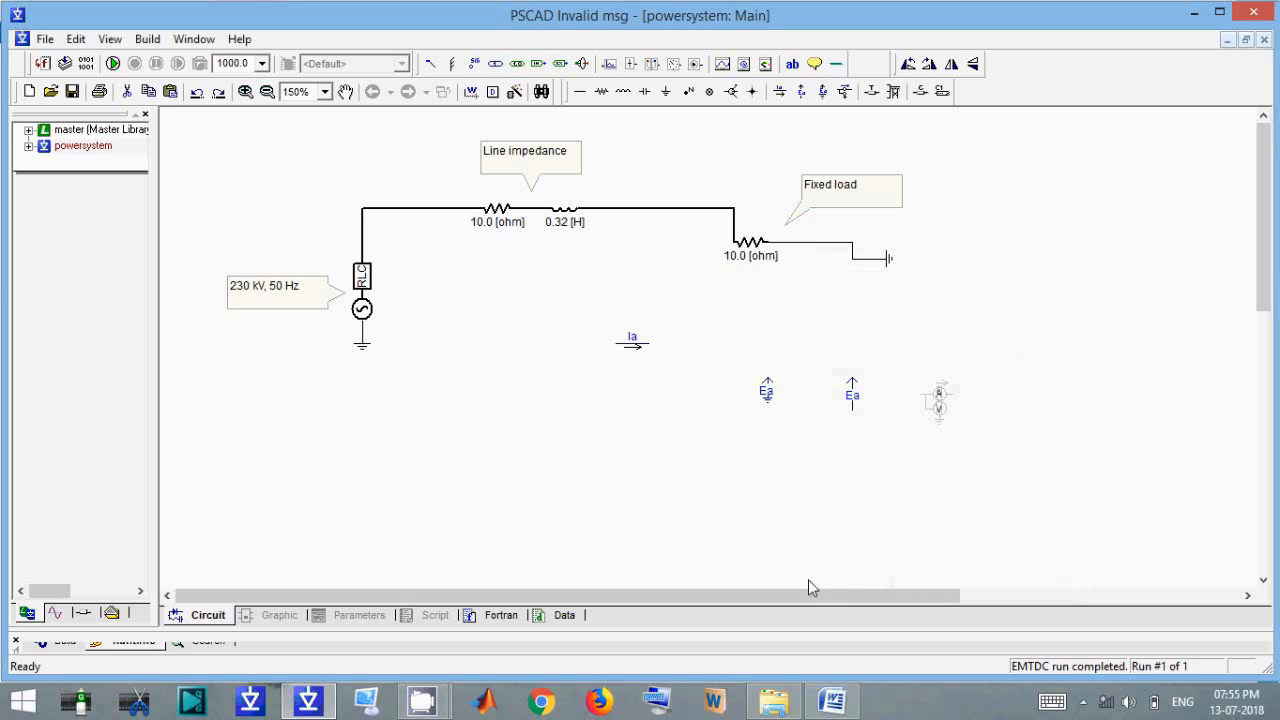
mouse_move(422, 702)
left_click(517, 630)
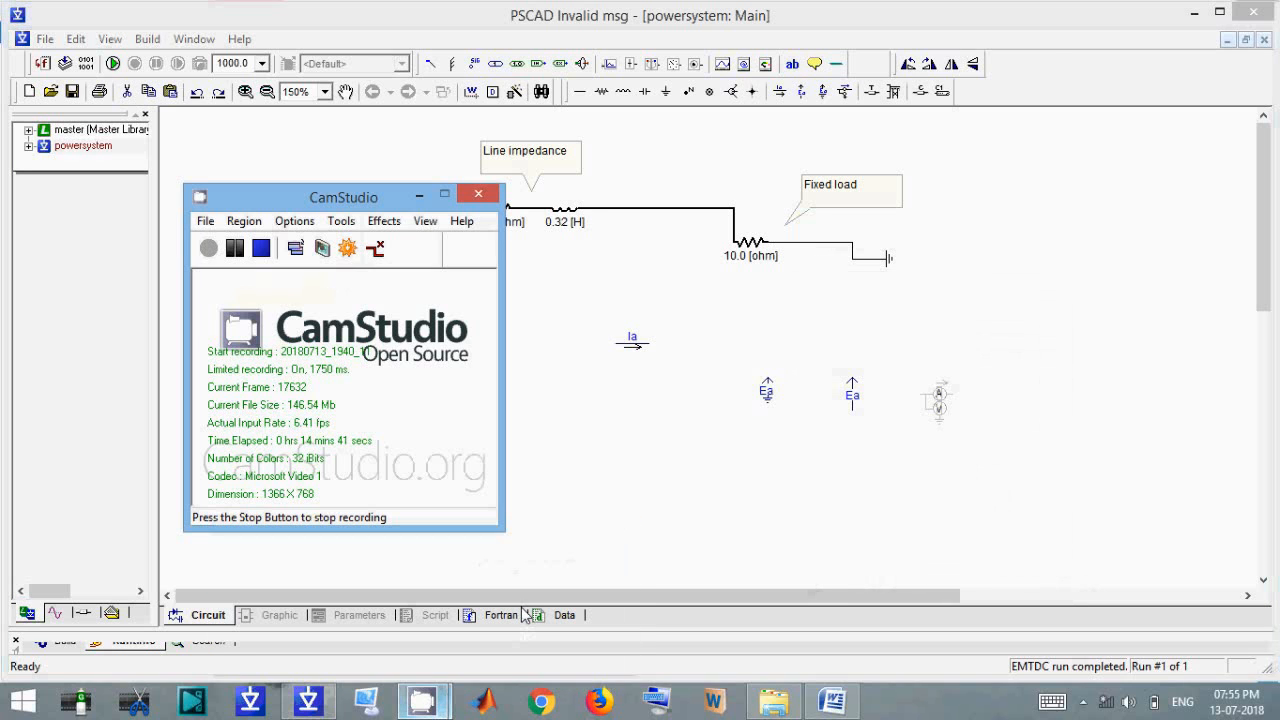
left_click(422, 197)
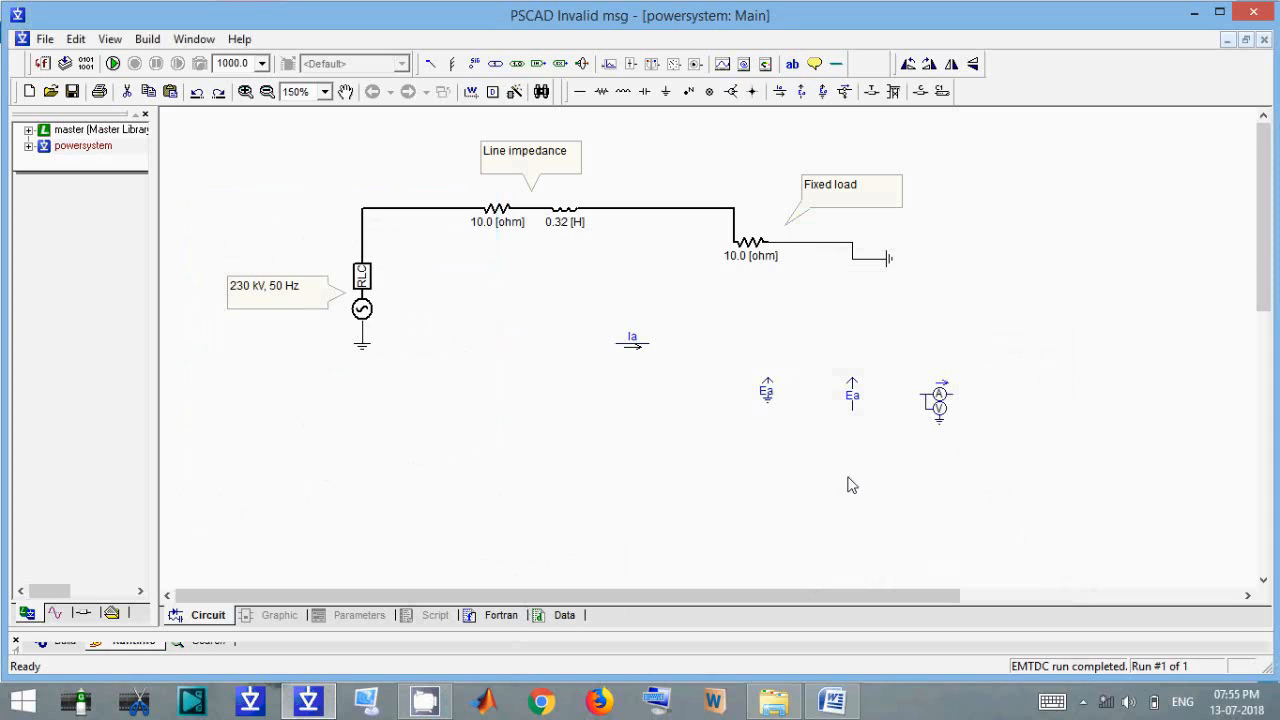
Delete the loose ammeter and both voltmeters below the circuit.
left_click_drag(878, 434, 561, 308)
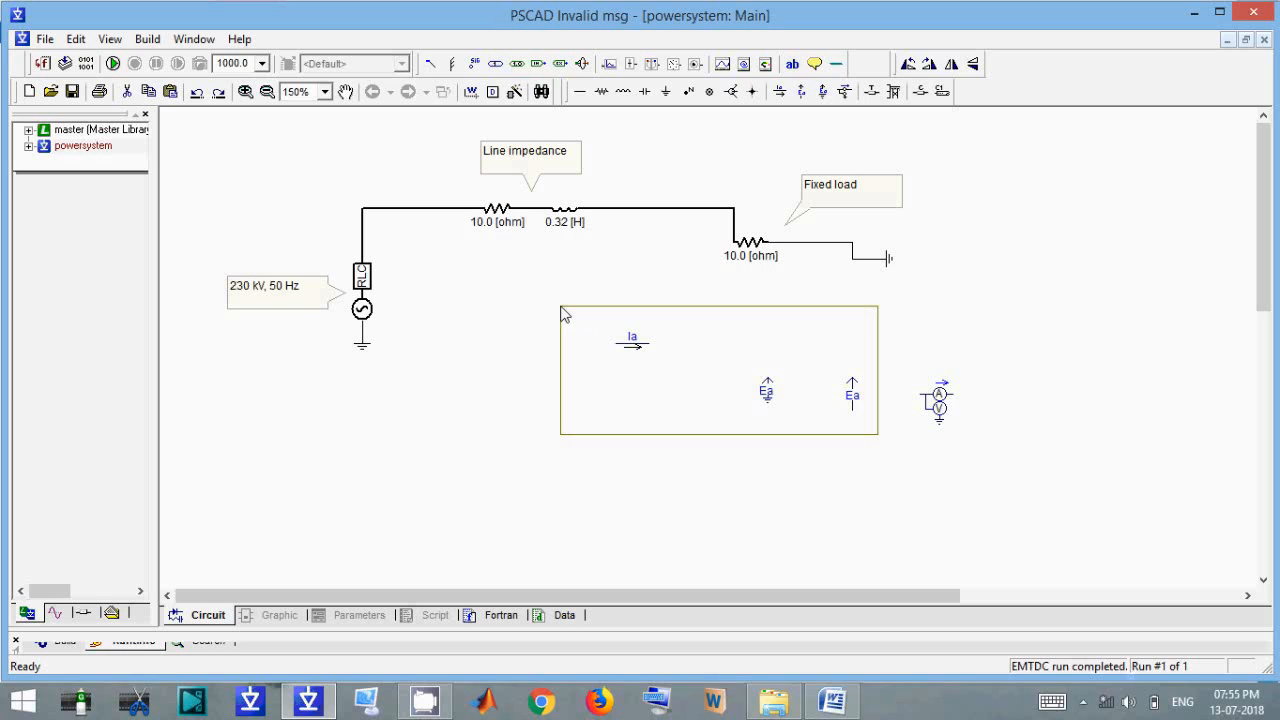
left_click_drag(561, 314, 561, 314)
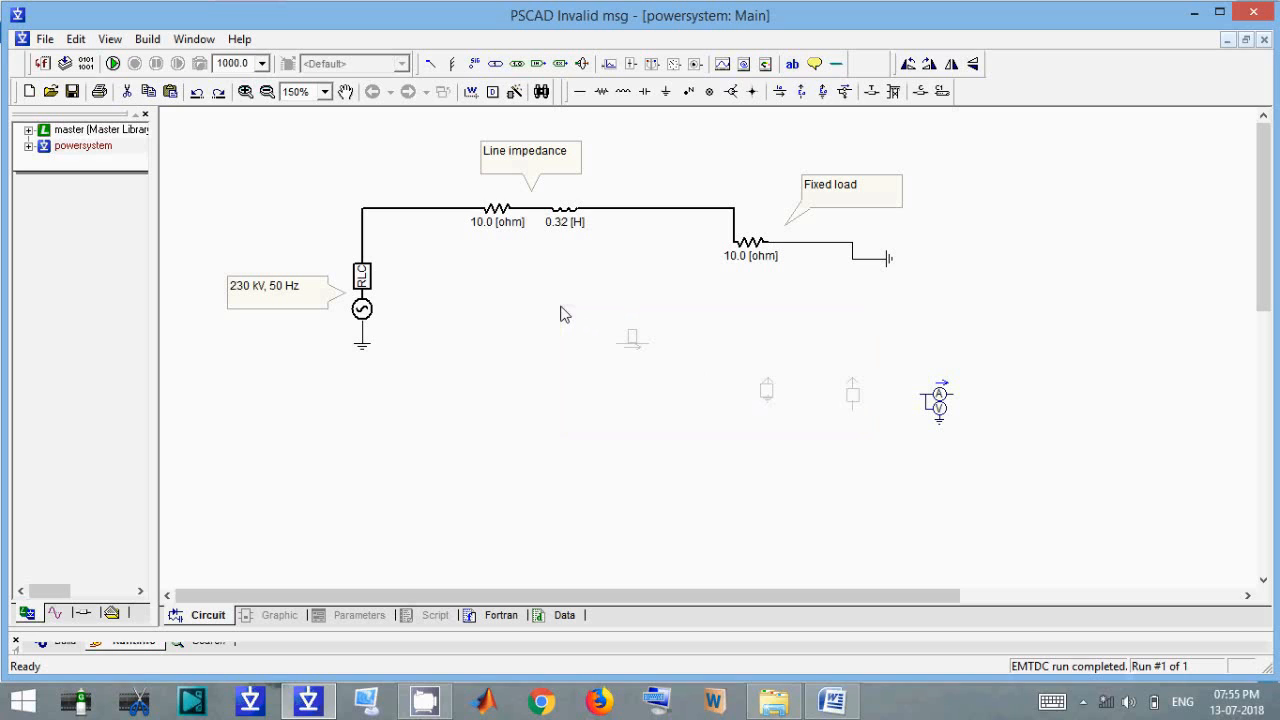
key("Delete")
Move the multimeter beside the source, and shorten the line wire to its horizontal part to open a gap above the source.
left_click_drag(945, 402, 494, 314)
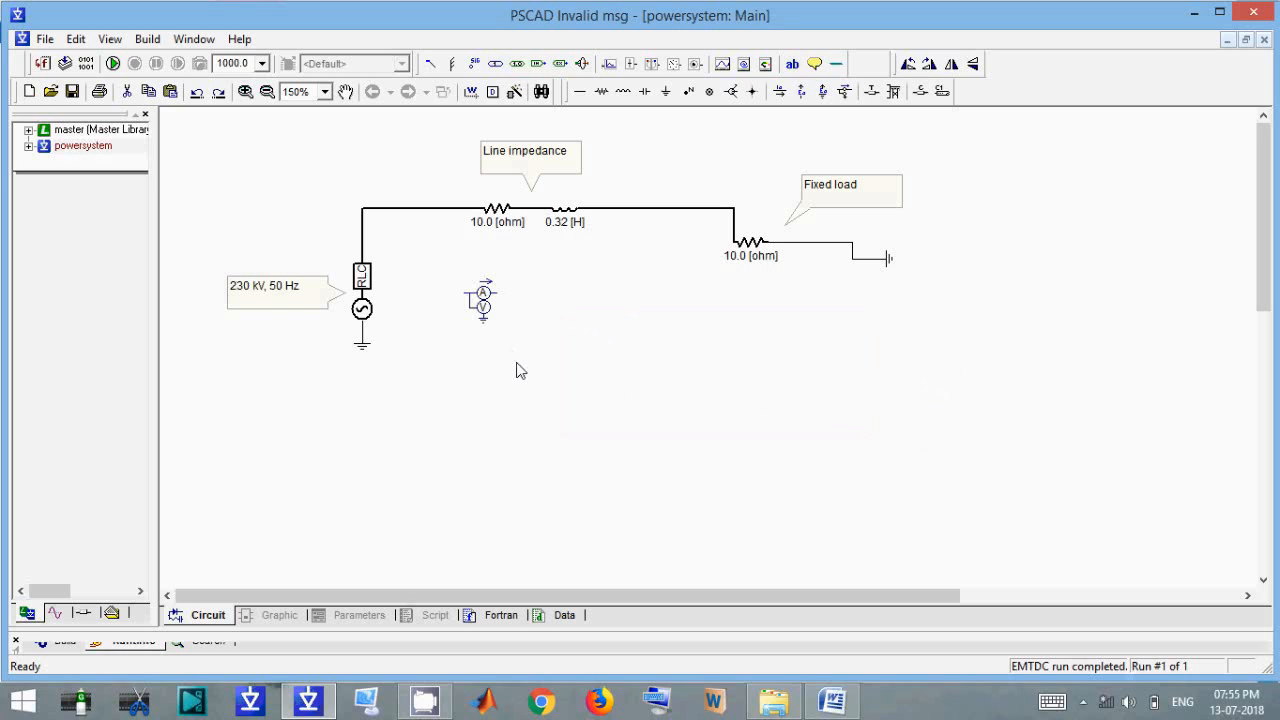
left_click(362, 258)
left_click_drag(364, 258, 362, 209)
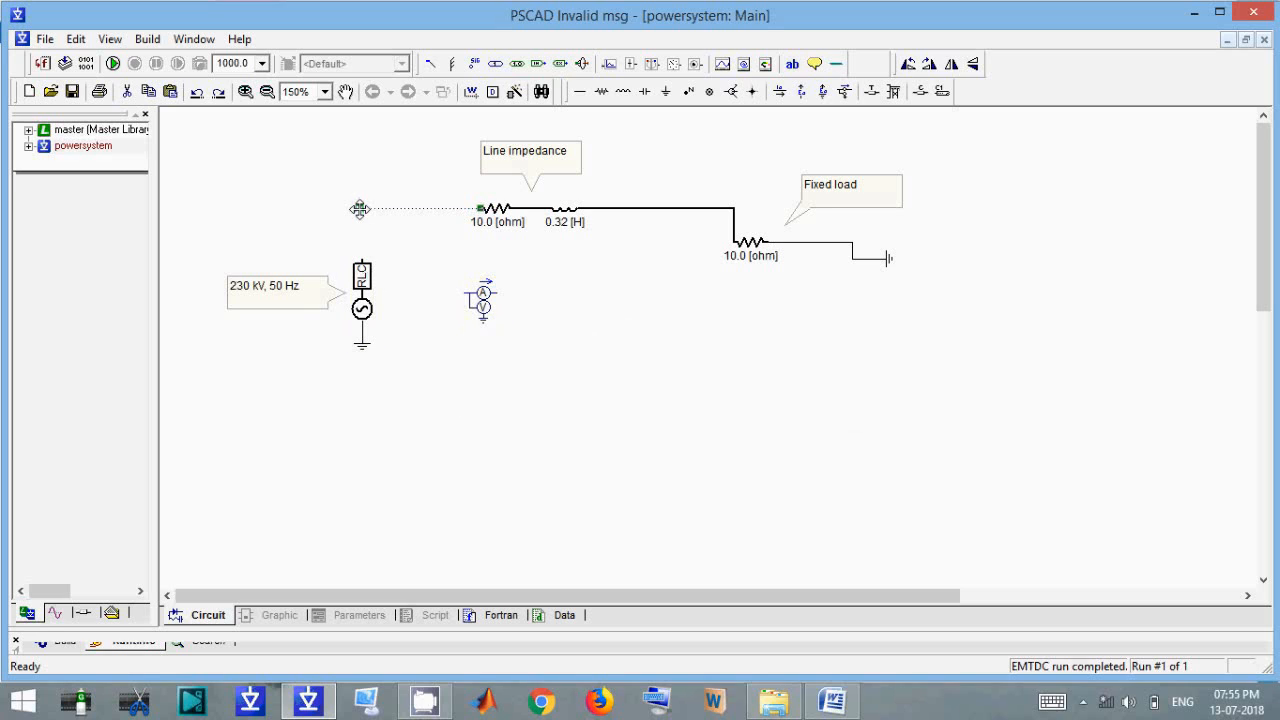
Rotate the multimeter upright, attach it to the open end of the line wire, and wire its lower terminal to the source.
left_click(479, 305)
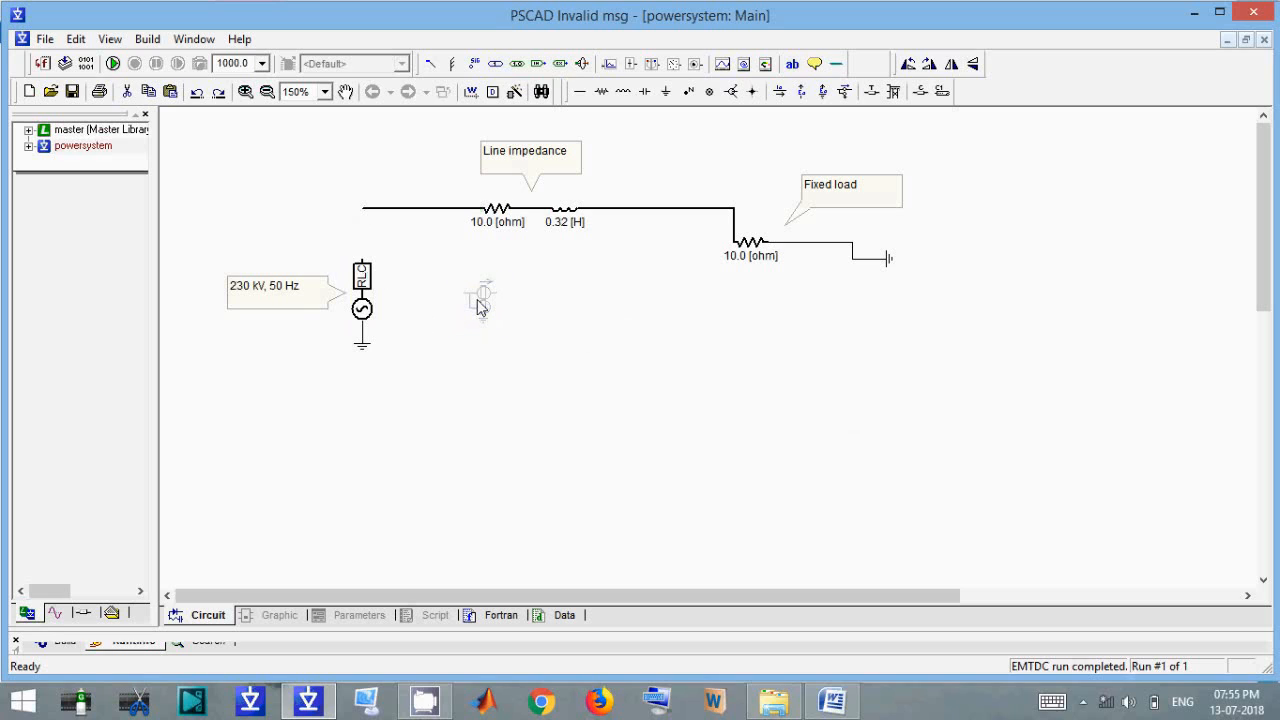
key("r")
key("ctrl+r")
left_click(496, 296)
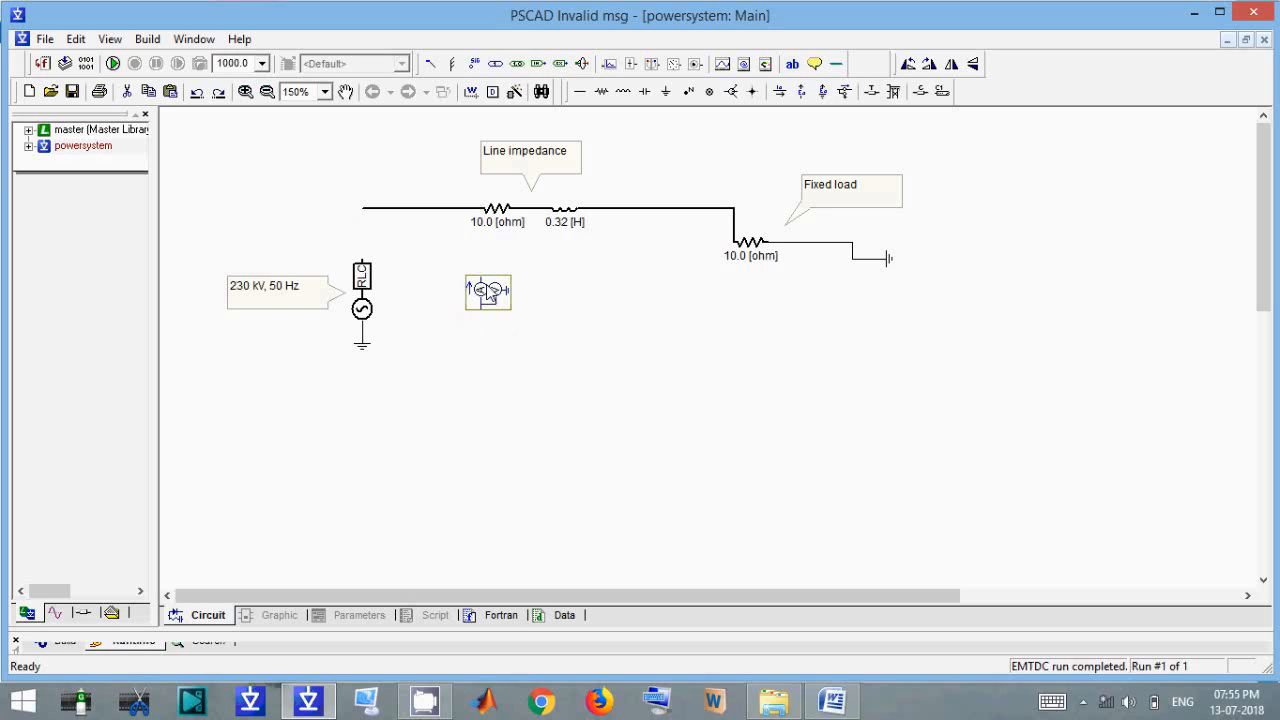
mouse_move(496, 296)
left_mouse_down()
mouse_move(372, 222)
mouse_move(381, 244)
left_mouse_up()
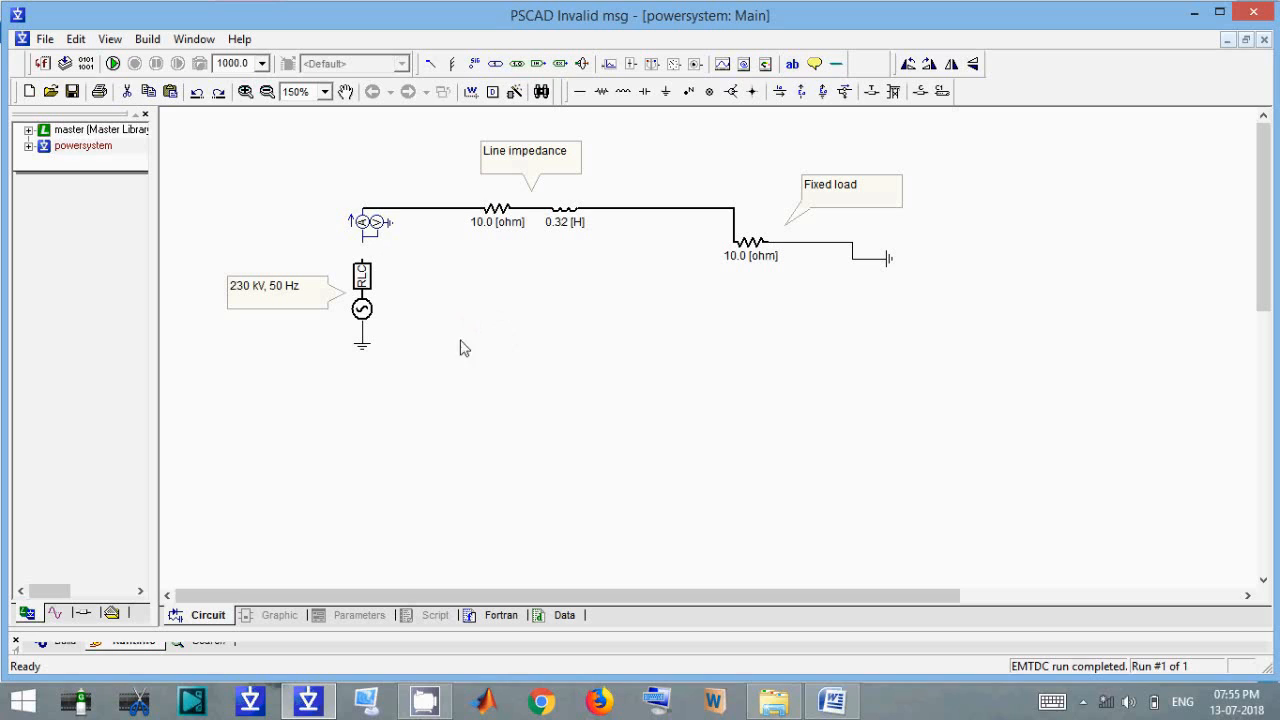
left_click(471, 97)
right_click(363, 243)
Set the multimeter to measure instantaneous current and instantaneous voltage.
double_click(372, 221)
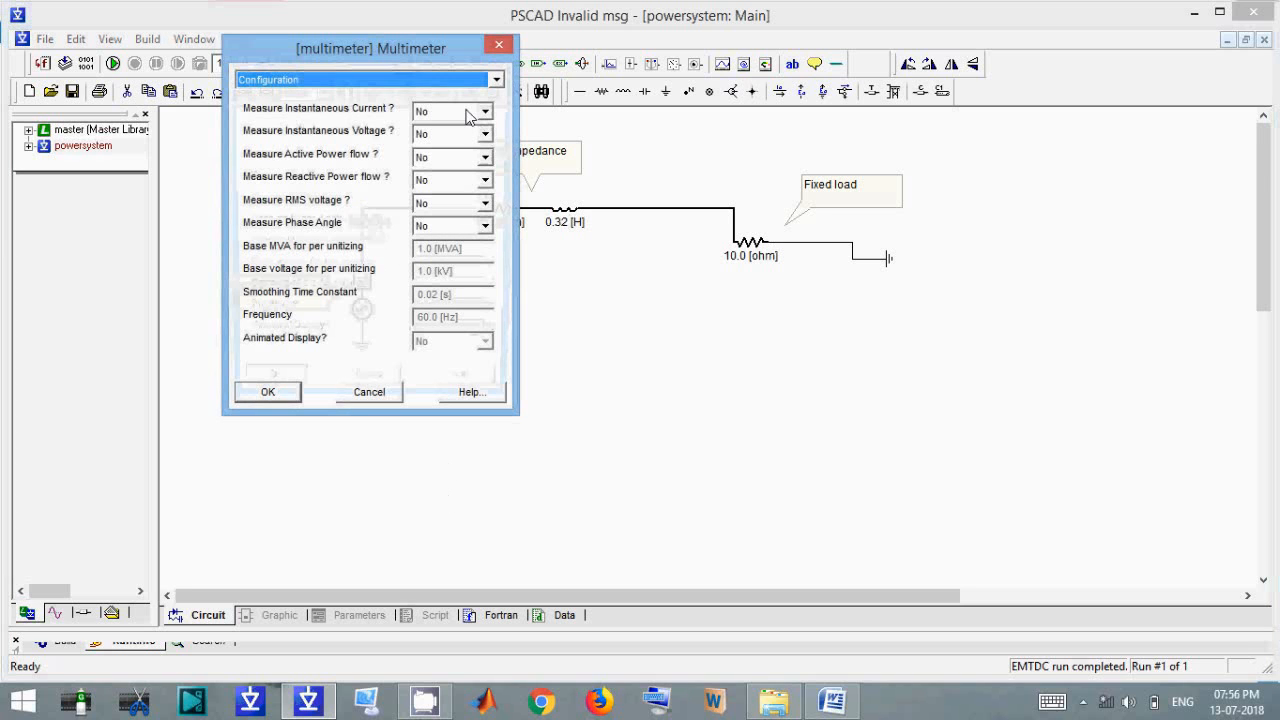
left_click(467, 112)
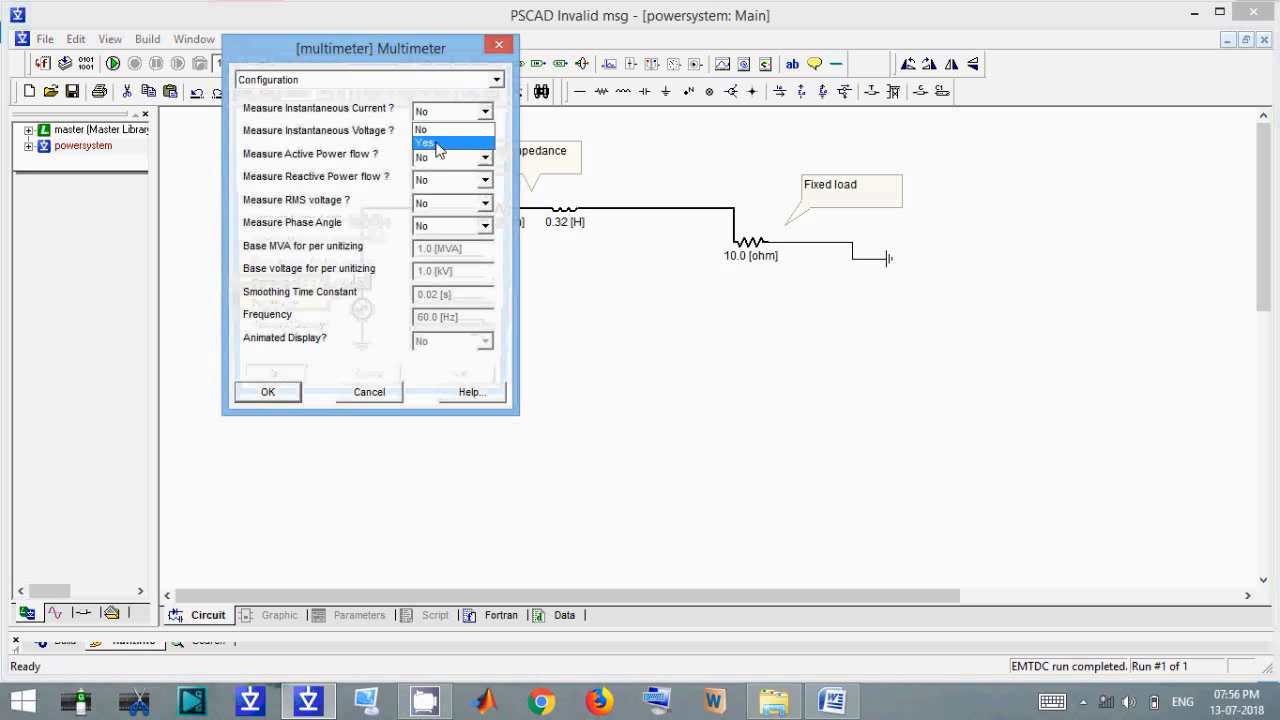
left_click(441, 124)
left_click(448, 118)
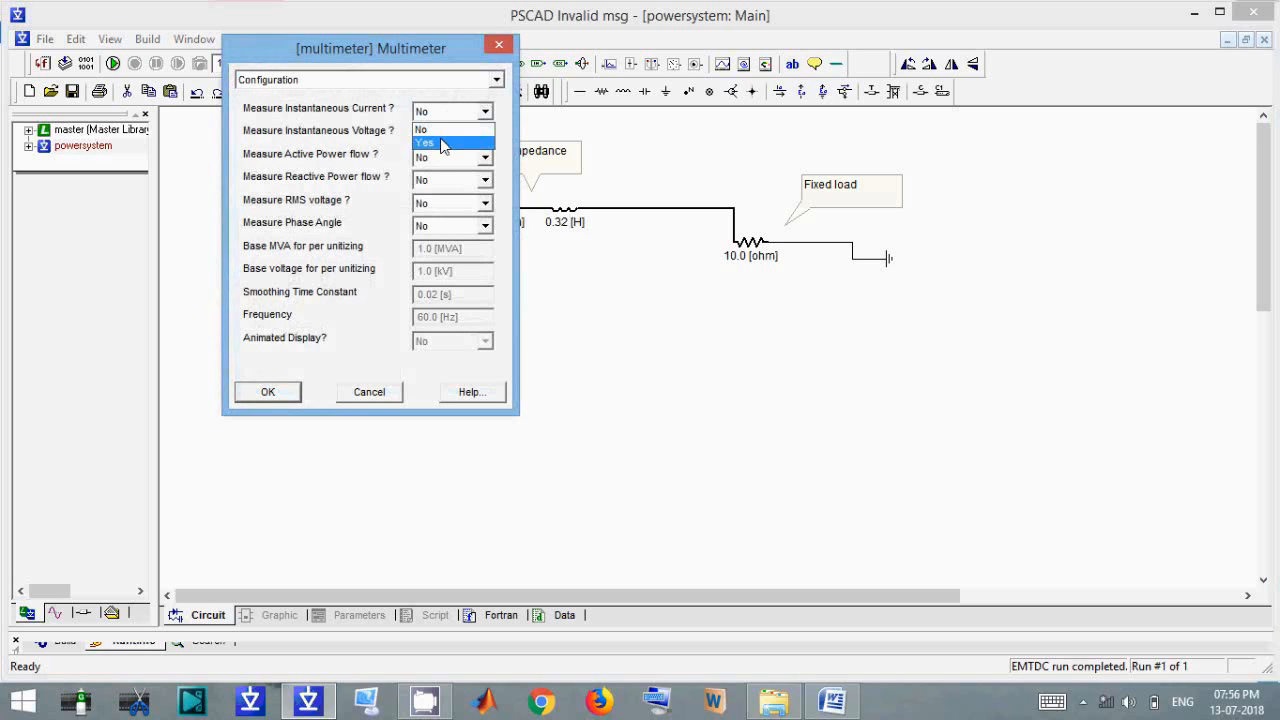
left_click(443, 137)
left_click(437, 134)
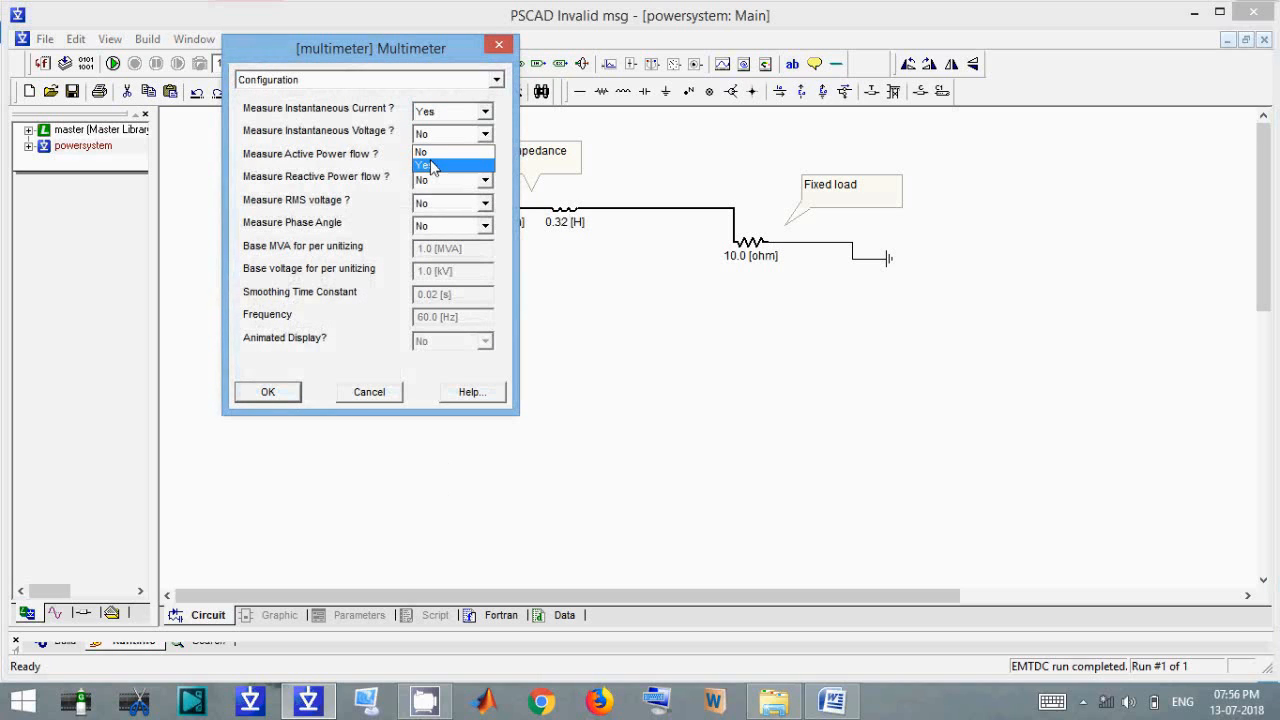
left_click(431, 166)
Enable active and reactive power flow measurement and the animated display on the multimeter.
left_click(430, 158)
left_click(433, 189)
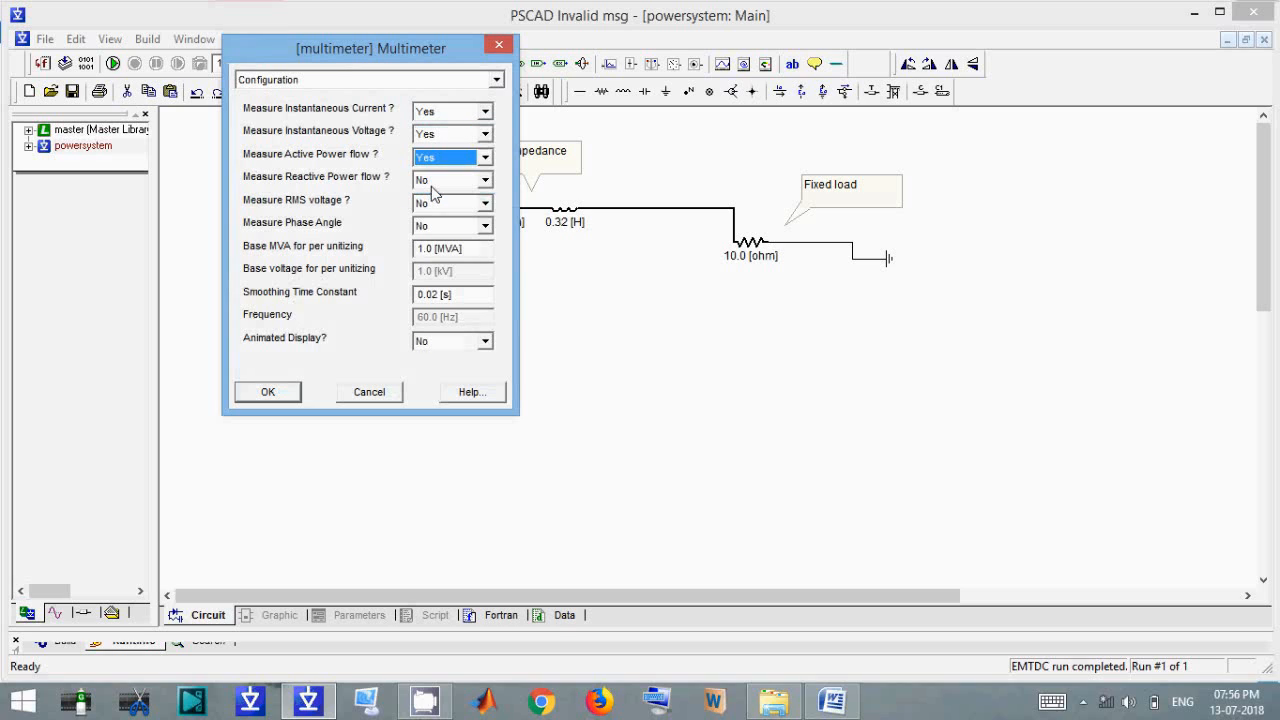
left_click(433, 185)
left_click(433, 212)
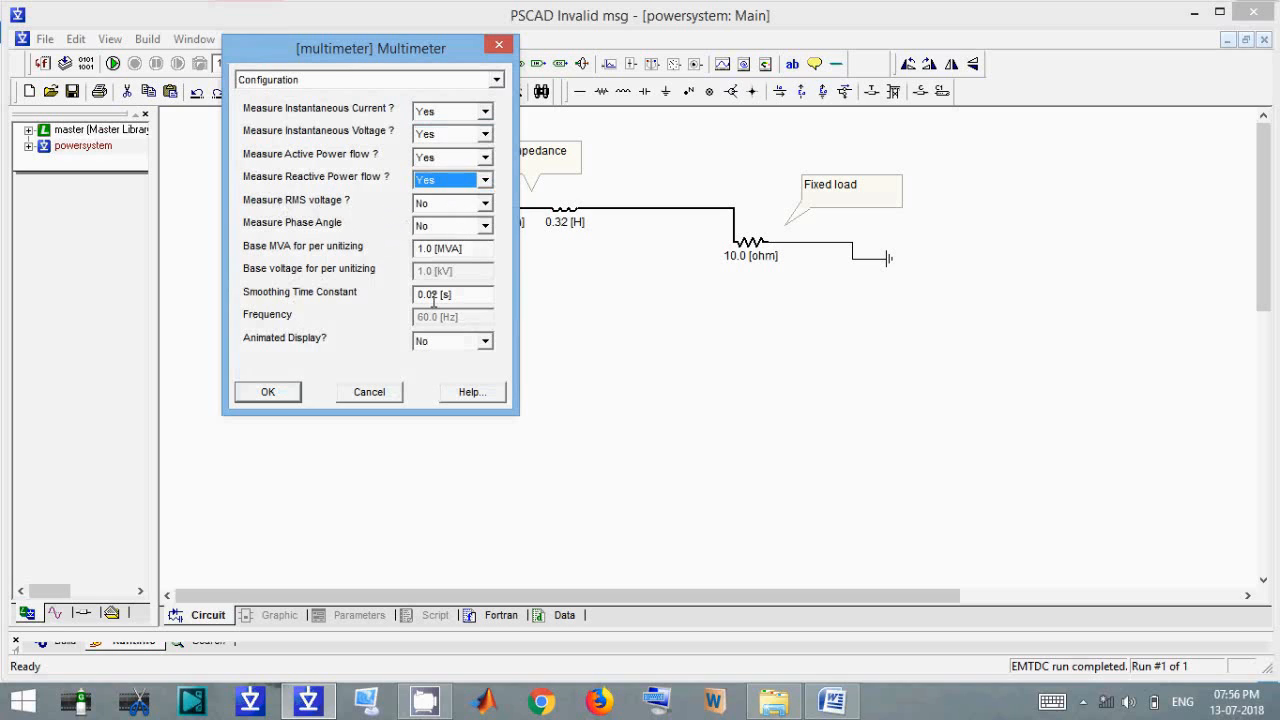
left_click(484, 343)
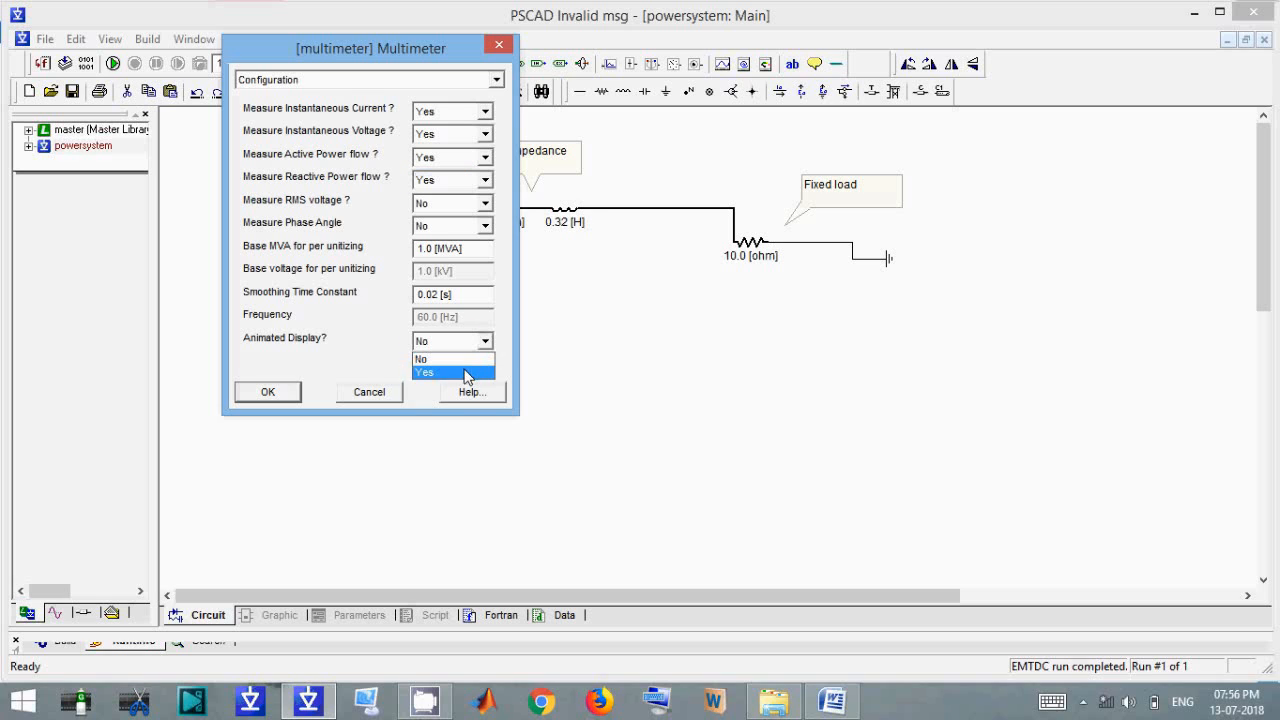
left_click(469, 371)
Name the multimeter's current, voltage, active power and reactive power signals Is, Vs, Ps and Qs.
left_click(337, 84)
left_click(340, 110)
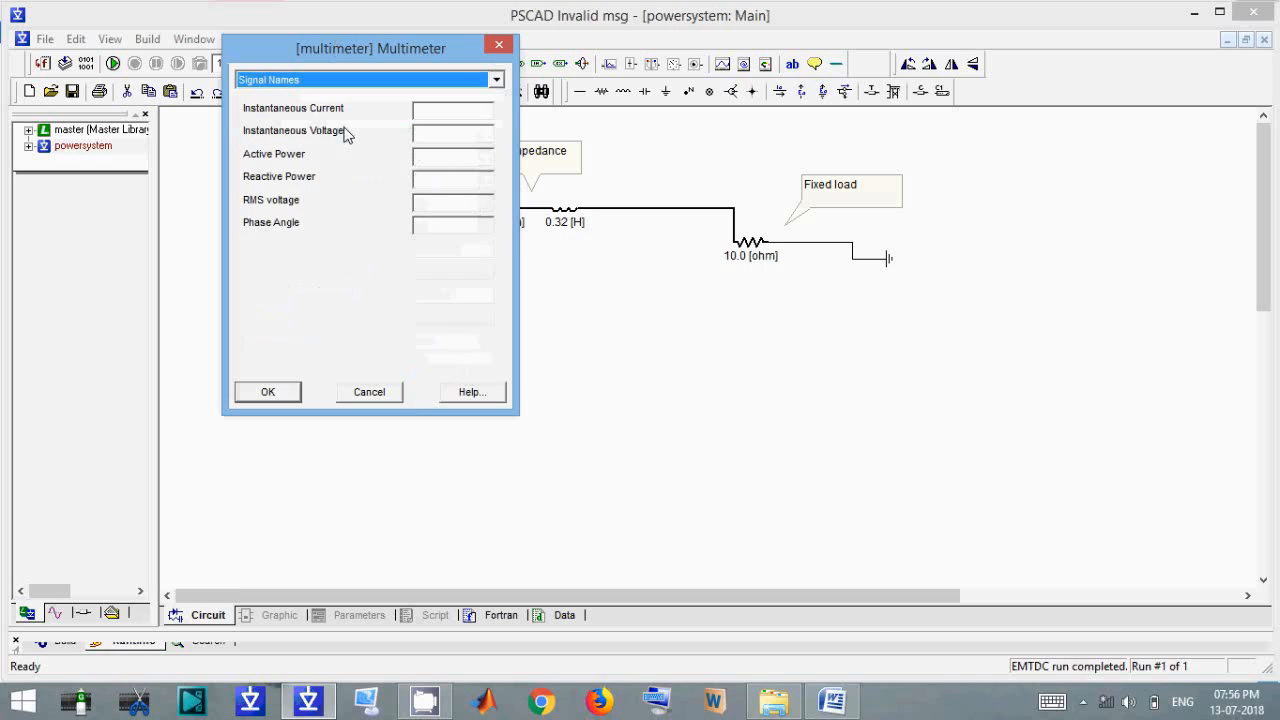
left_click(439, 114)
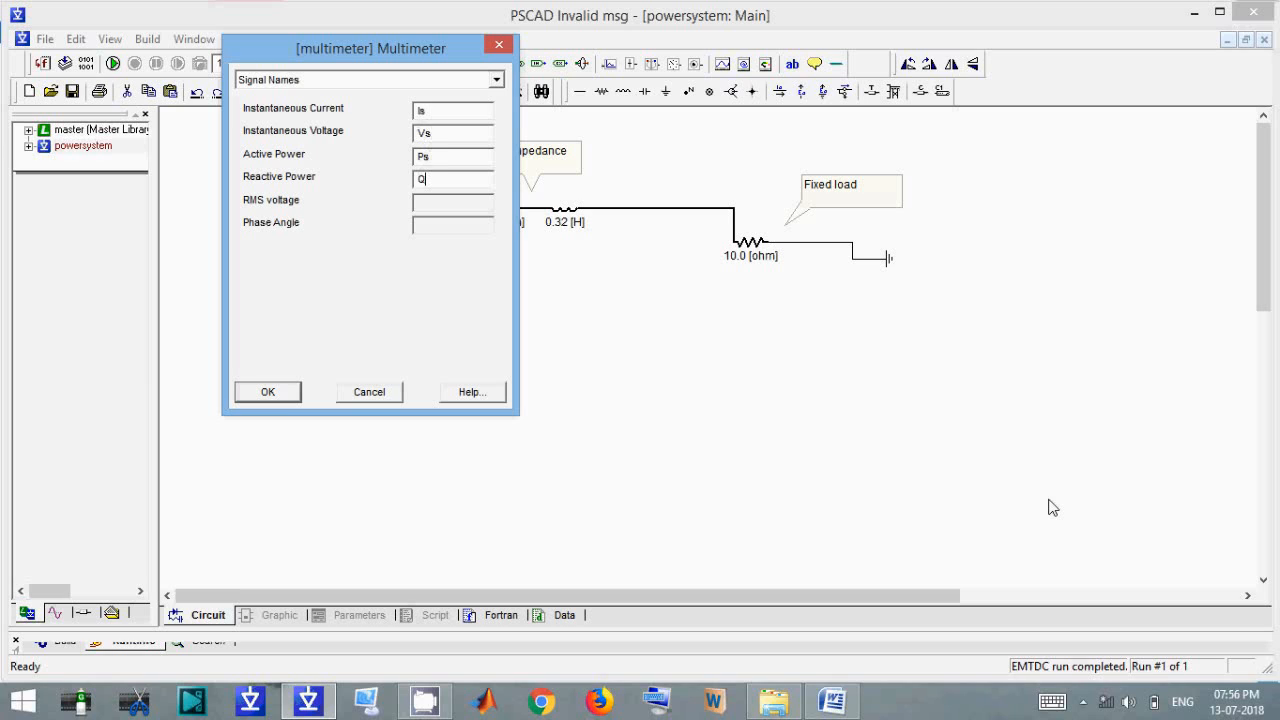
left_click(270, 394)
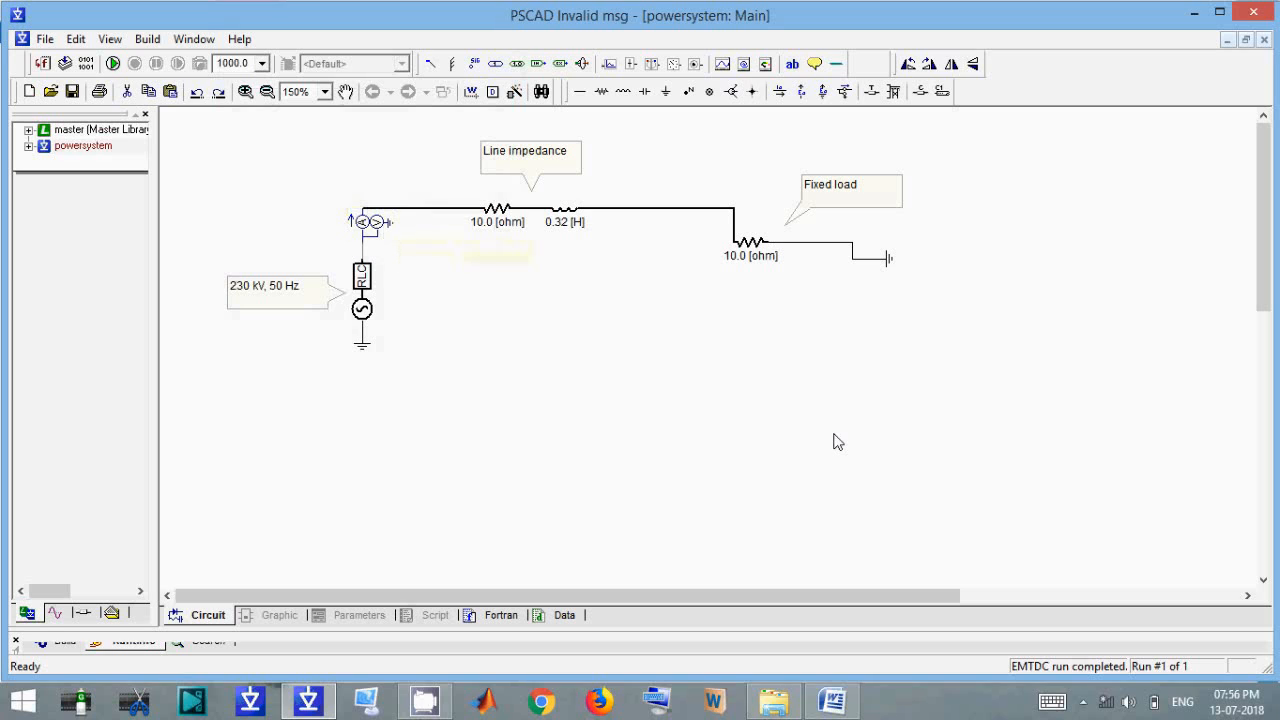
Place a data signal label in the empty area below the line and name it Is.
left_click(474, 63)
left_click(618, 367)
double_click(618, 367)
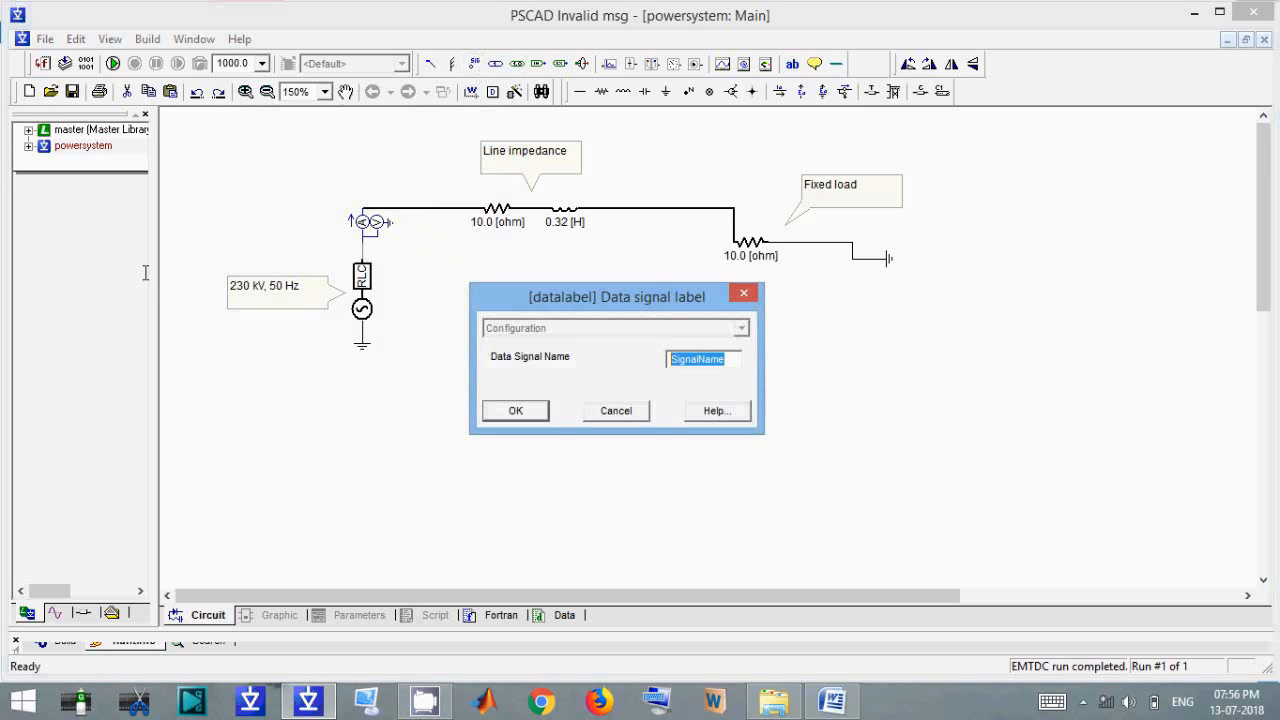
type("Is")
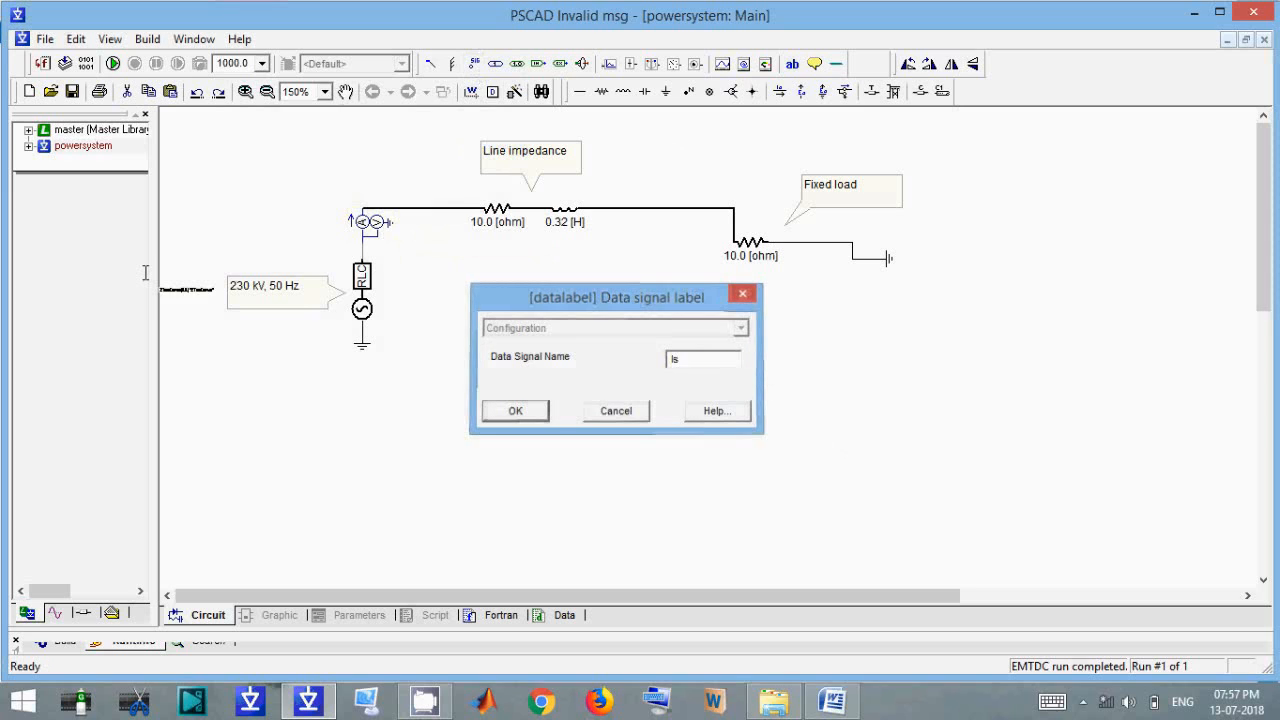
key("Return")
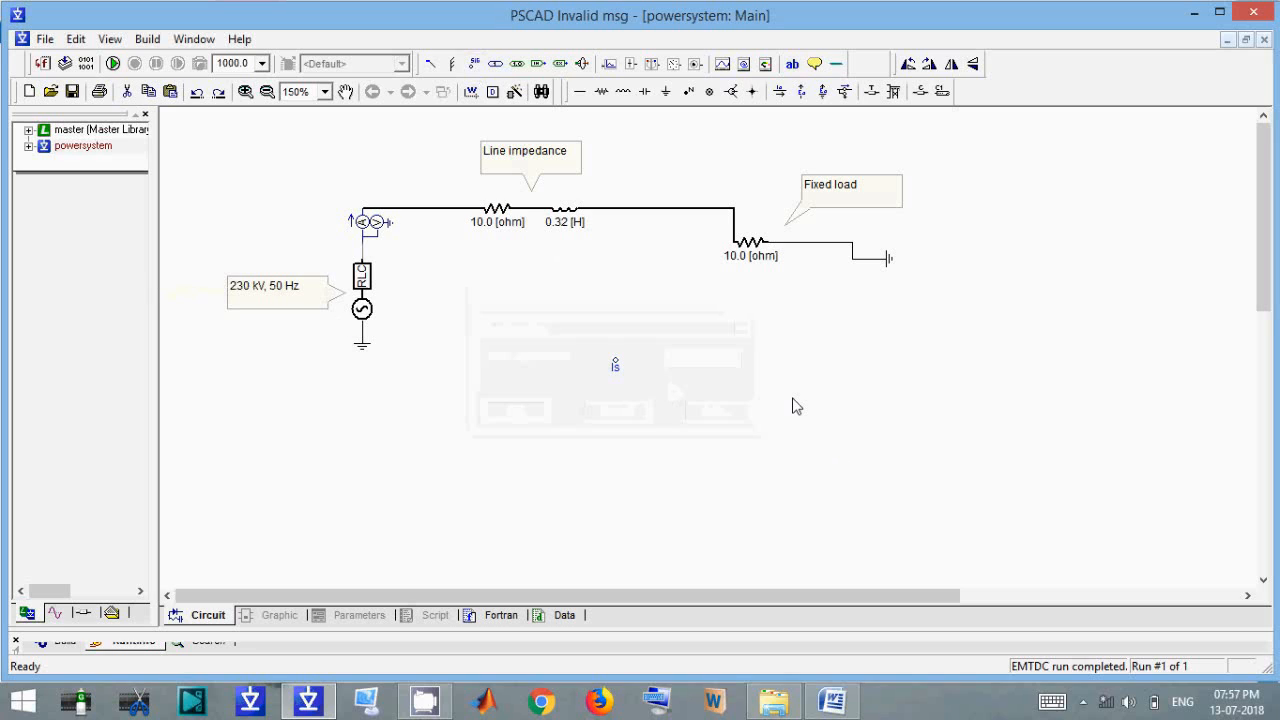
Add an output channel beside the Is label, titled Is with the title displayed on its icon and kA as its unit.
left_click(608, 64)
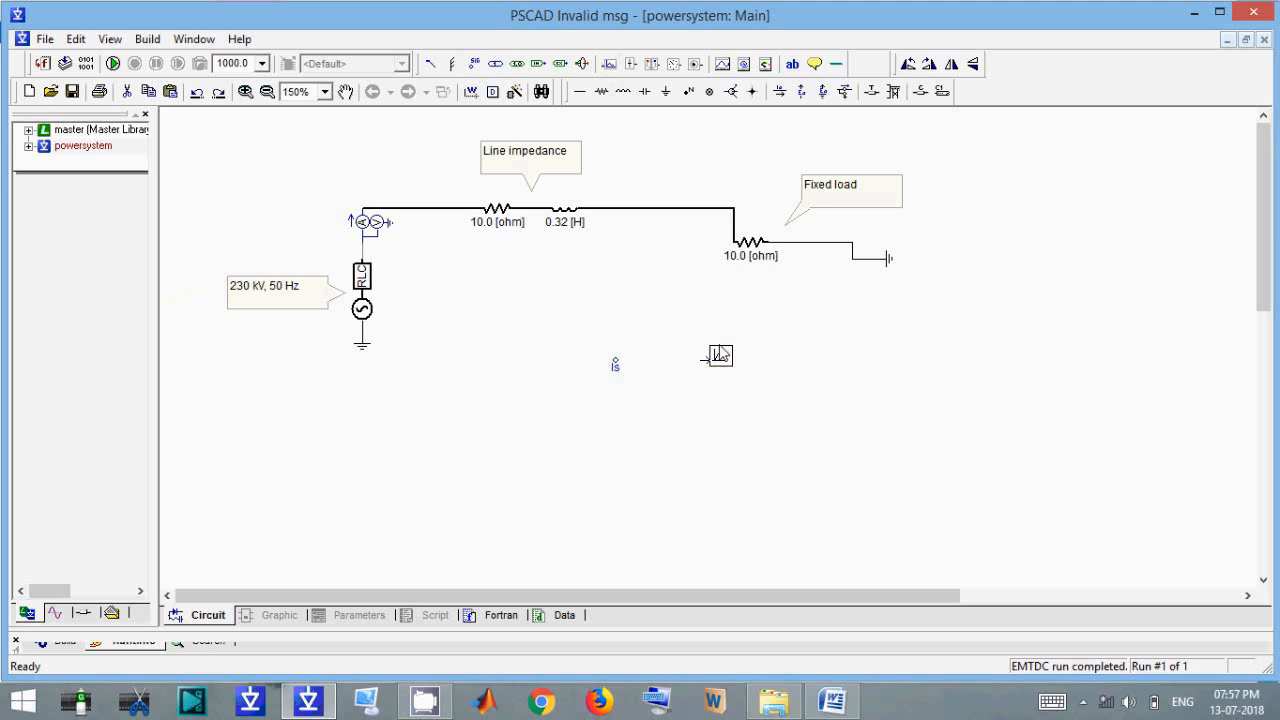
double_click(720, 355)
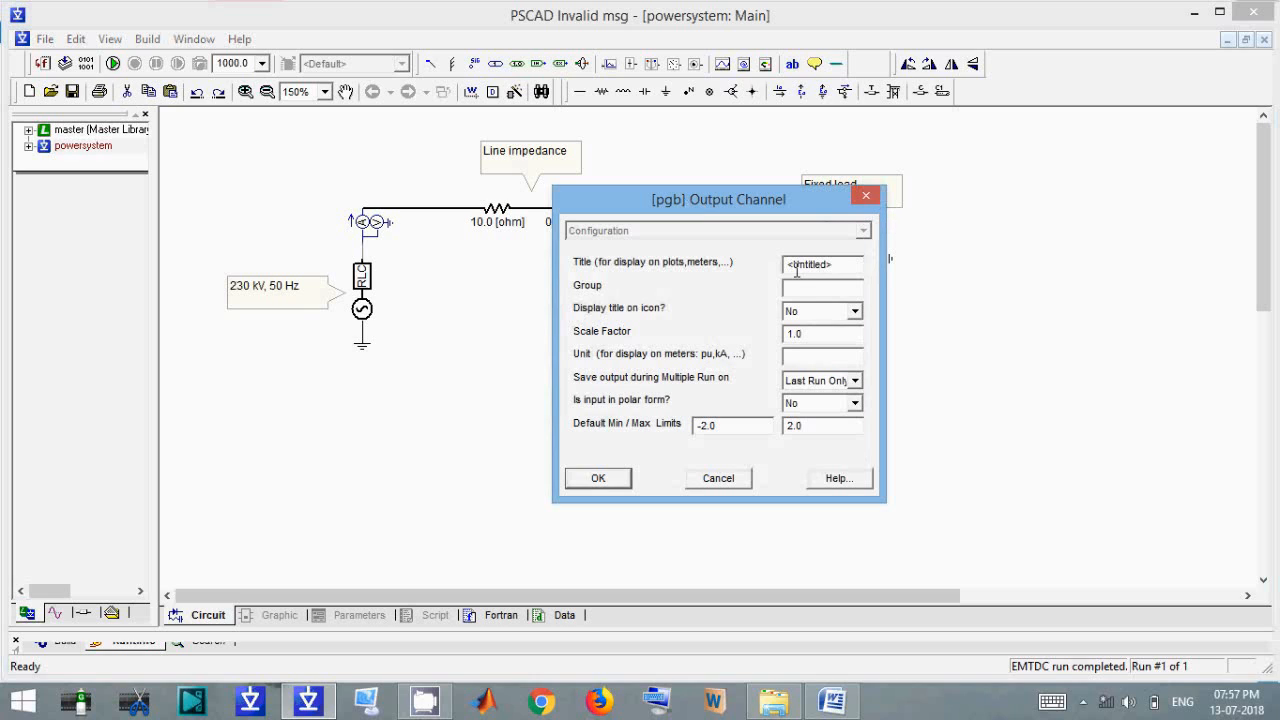
left_click_drag(855, 268, 665, 260)
type("Is")
left_click(854, 311)
left_click(815, 342)
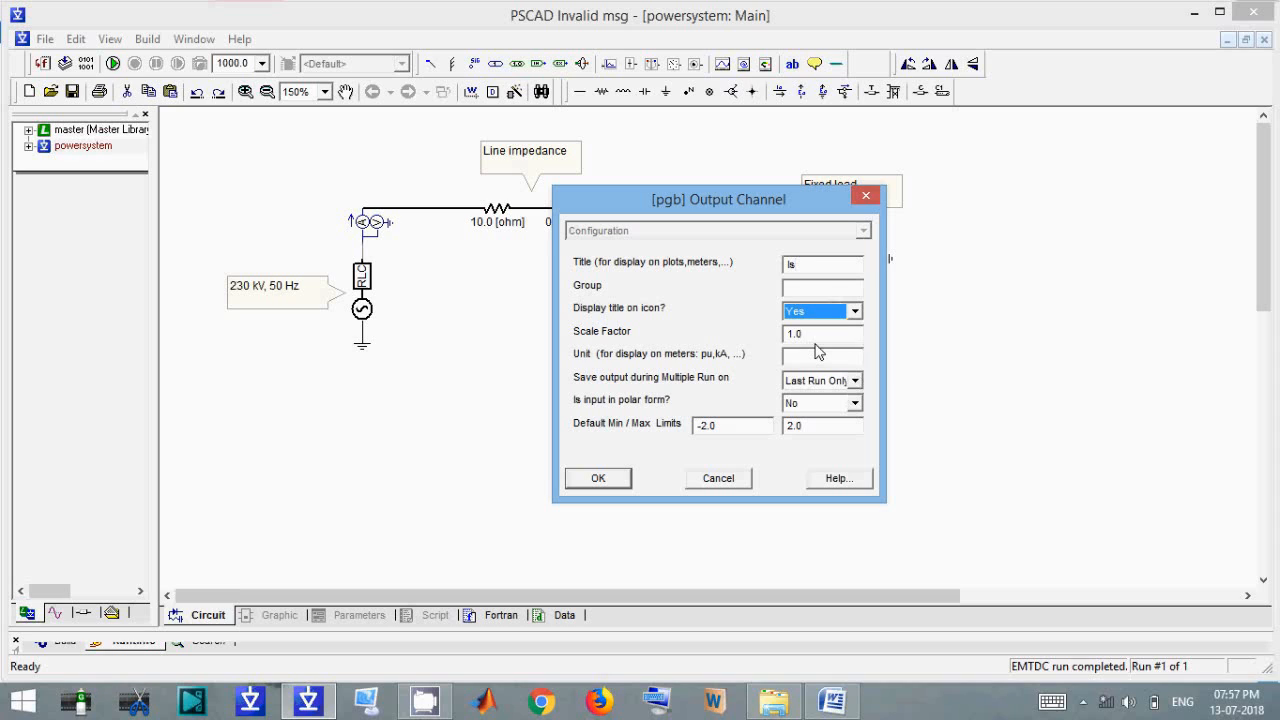
left_click(808, 336)
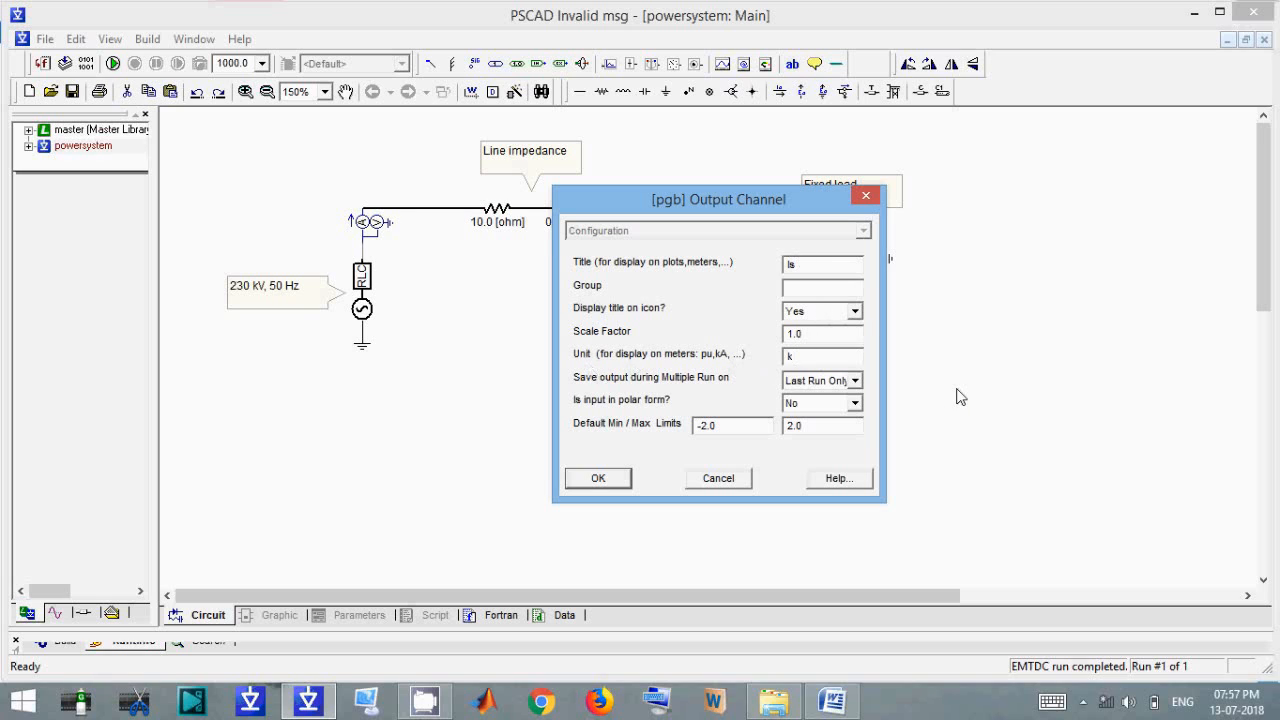
left_click(597, 484)
Move the Is output channel closer to the Is label and wire the two together.
left_click_drag(722, 358, 683, 351)
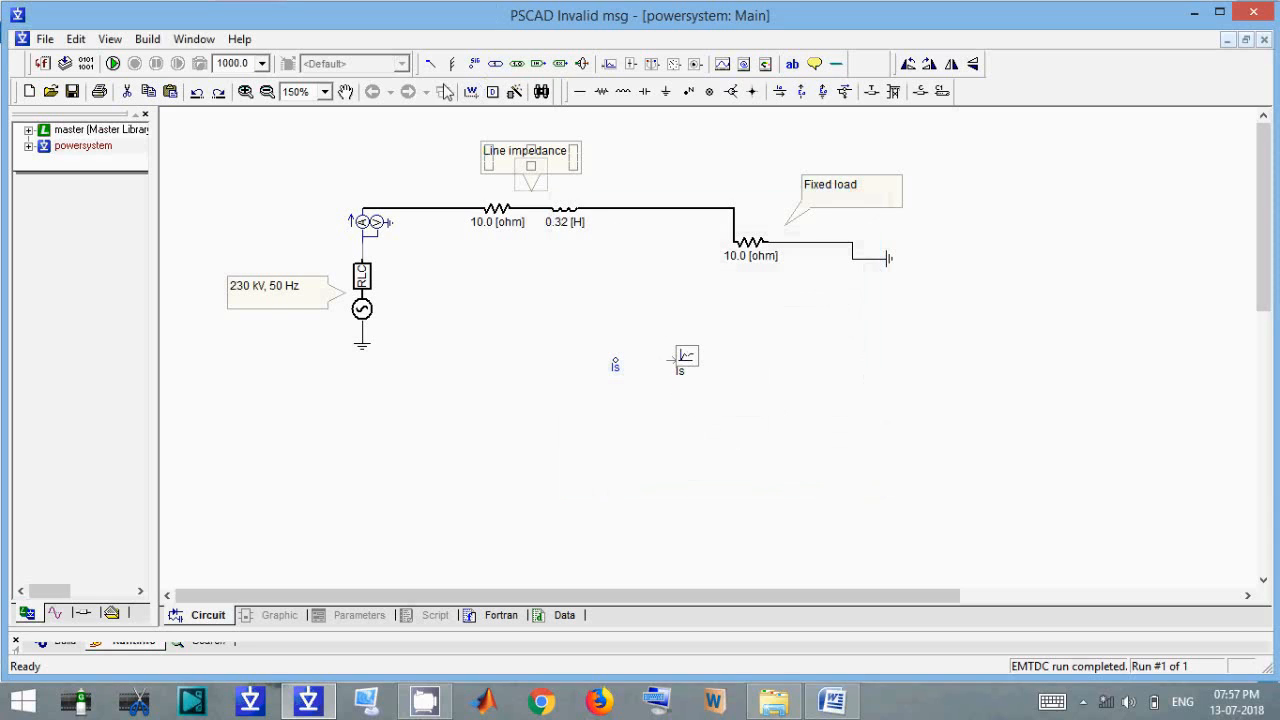
left_click(471, 91)
left_click(615, 360)
right_click(668, 362)
Duplicate the Is label, wire and output channel, and place the copy directly below the original.
left_click_drag(730, 418, 511, 314)
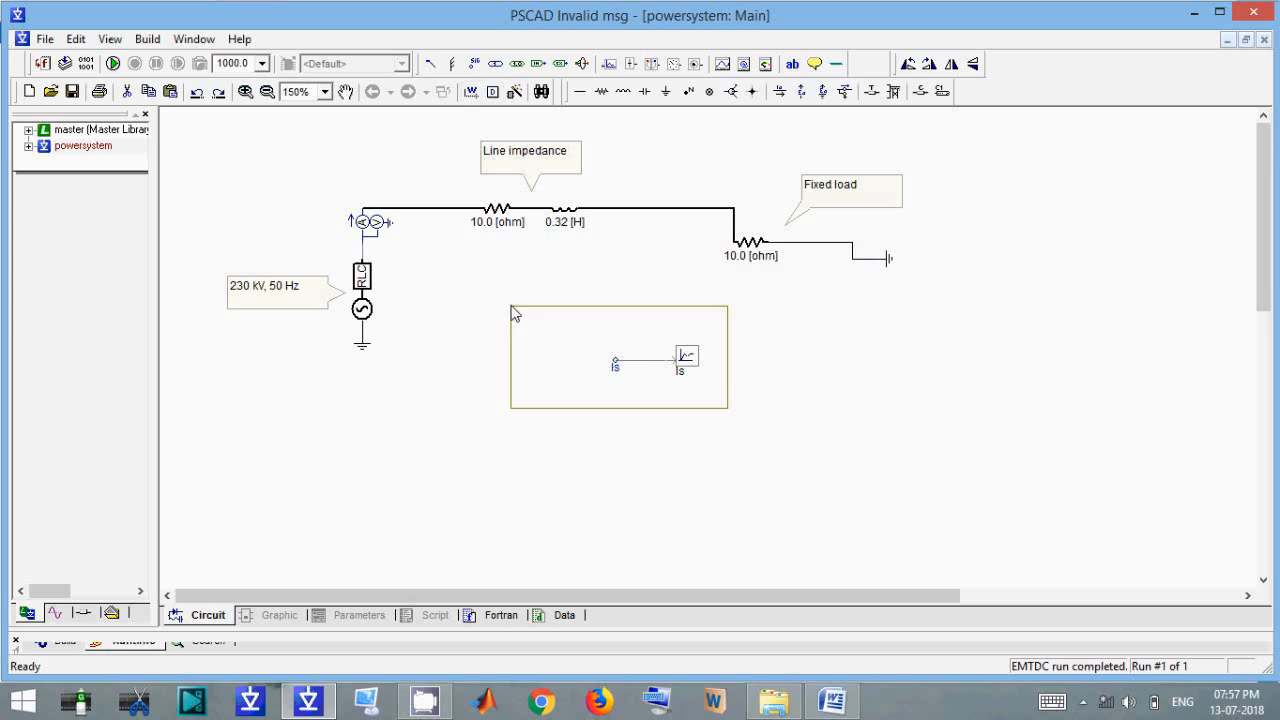
key("ctrl+c")
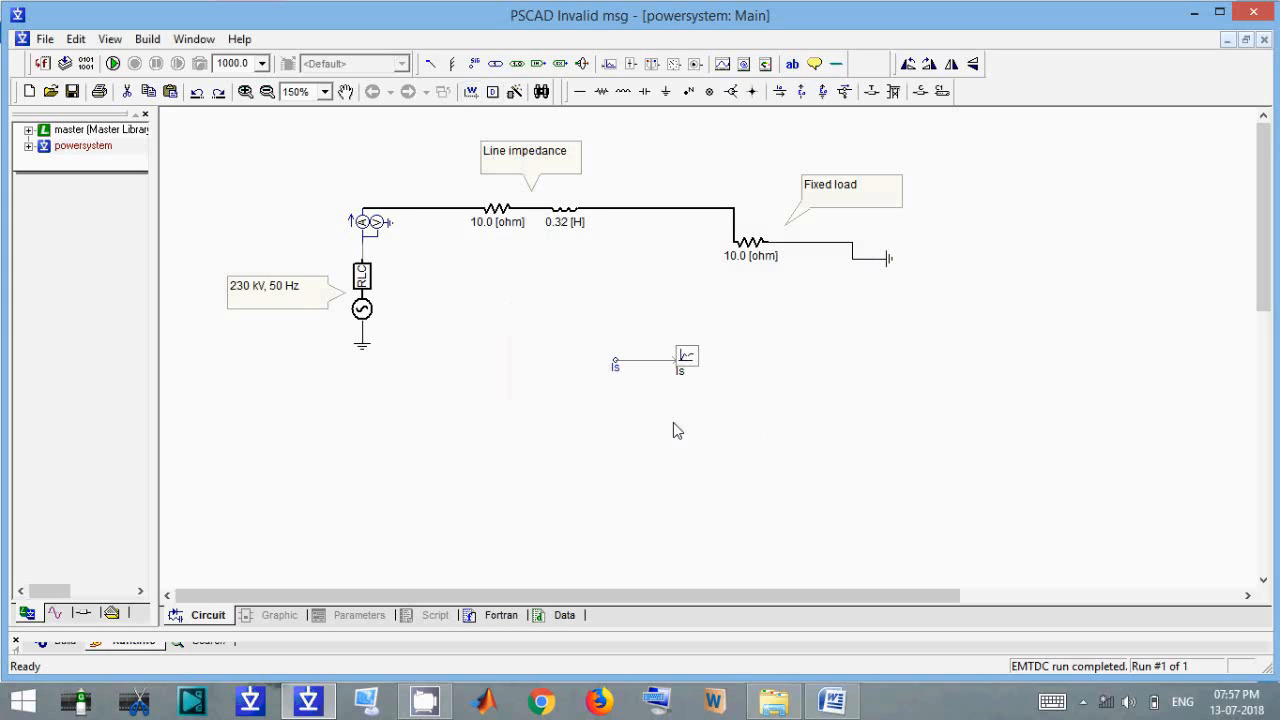
key("ctrl+v")
left_click_drag(753, 453, 609, 388)
left_click_drag(719, 430, 686, 395)
Rename the copied signal label and output channel as Vs, and set the channel's unit to kV.
double_click(616, 402)
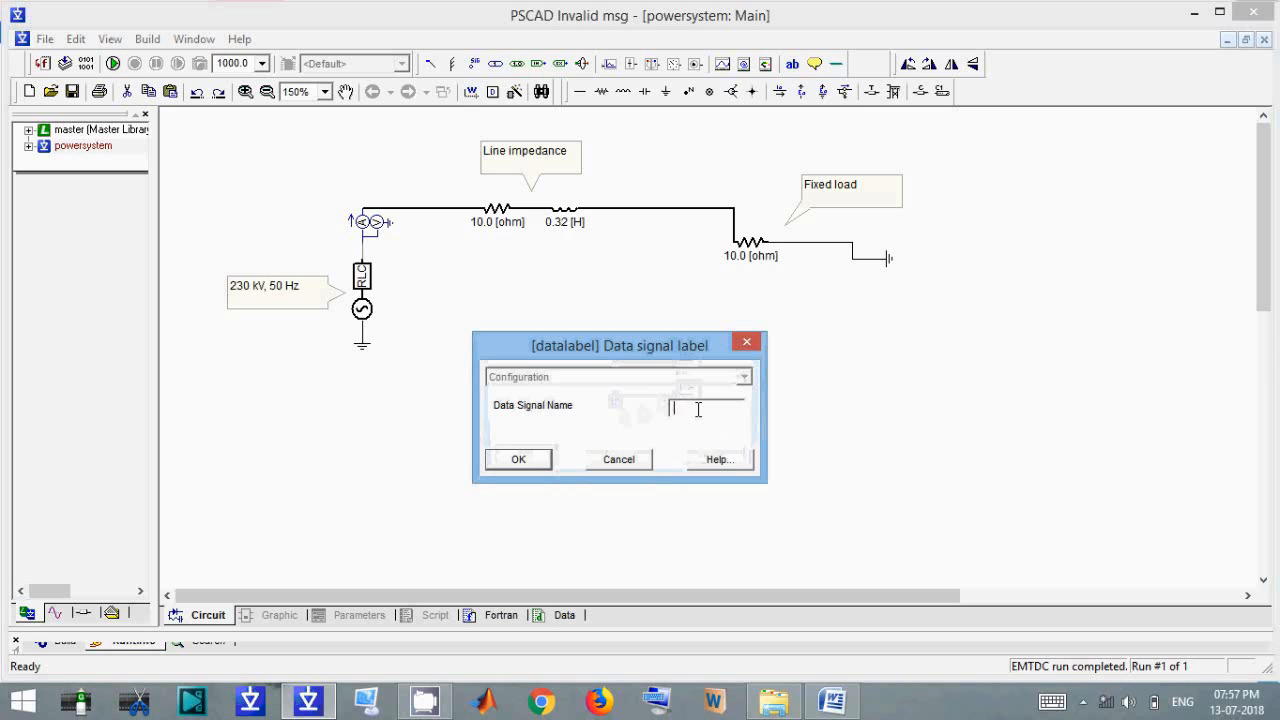
type("Vs")
key("Return")
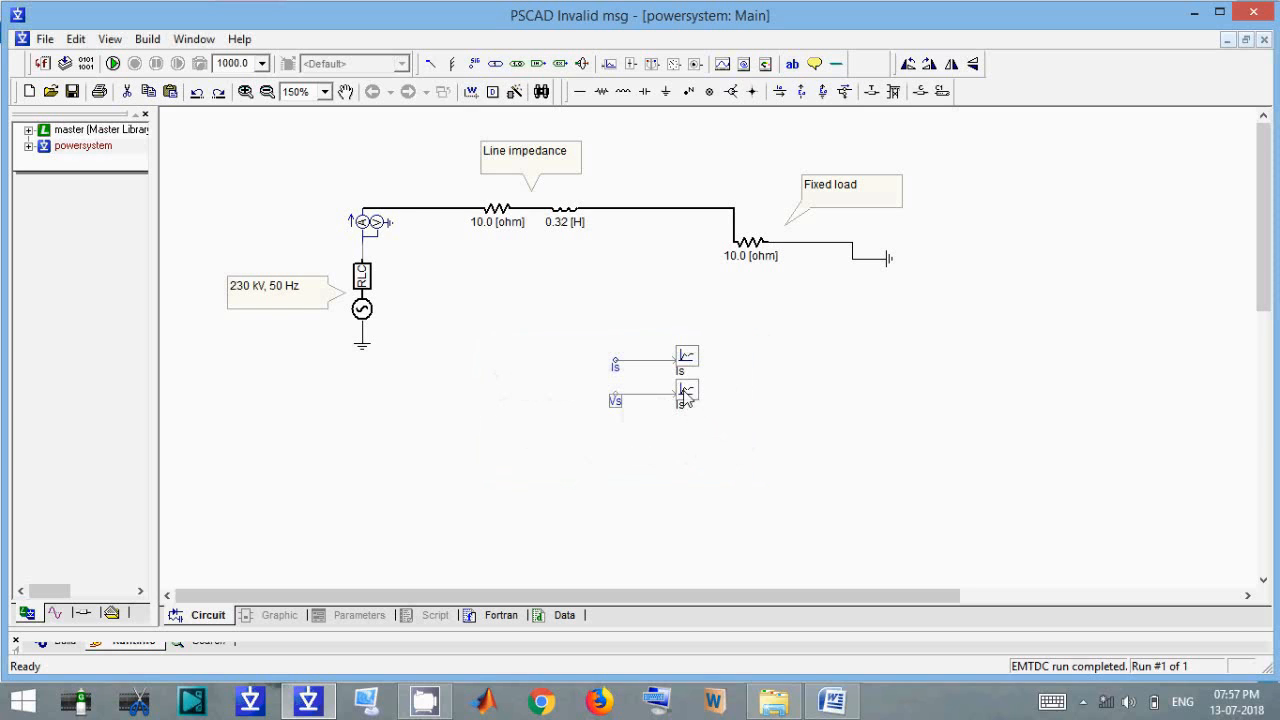
double_click(680, 389)
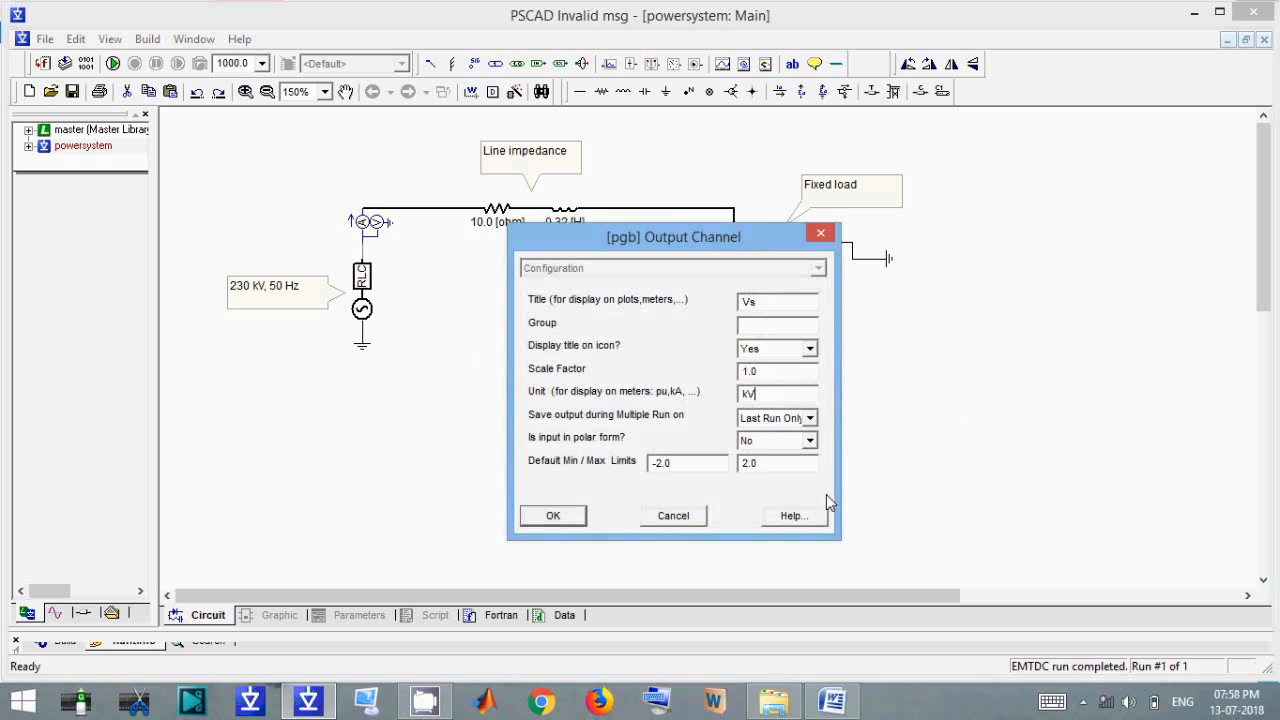
key("Return")
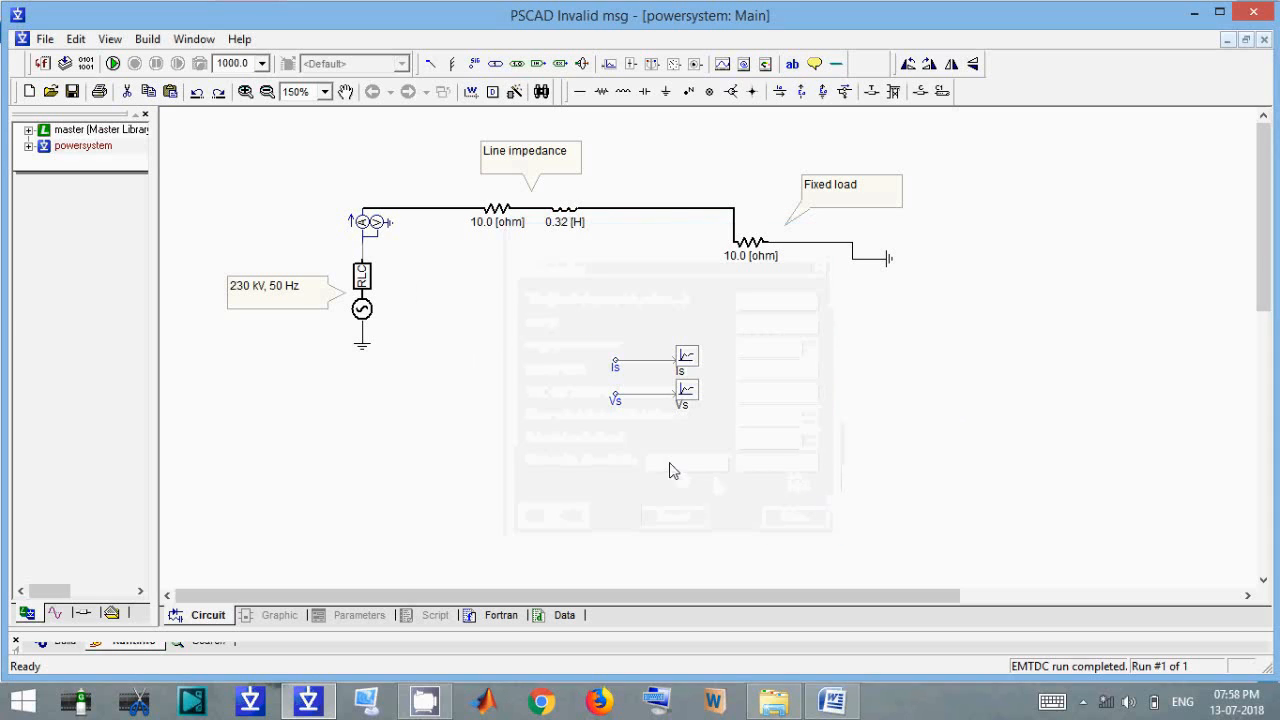
Paste another copy of the label and channel below the Vs row, and name both its label and output channel Ps.
key("ctrl+v")
left_click_drag(704, 498, 688, 430)
double_click(615, 434)
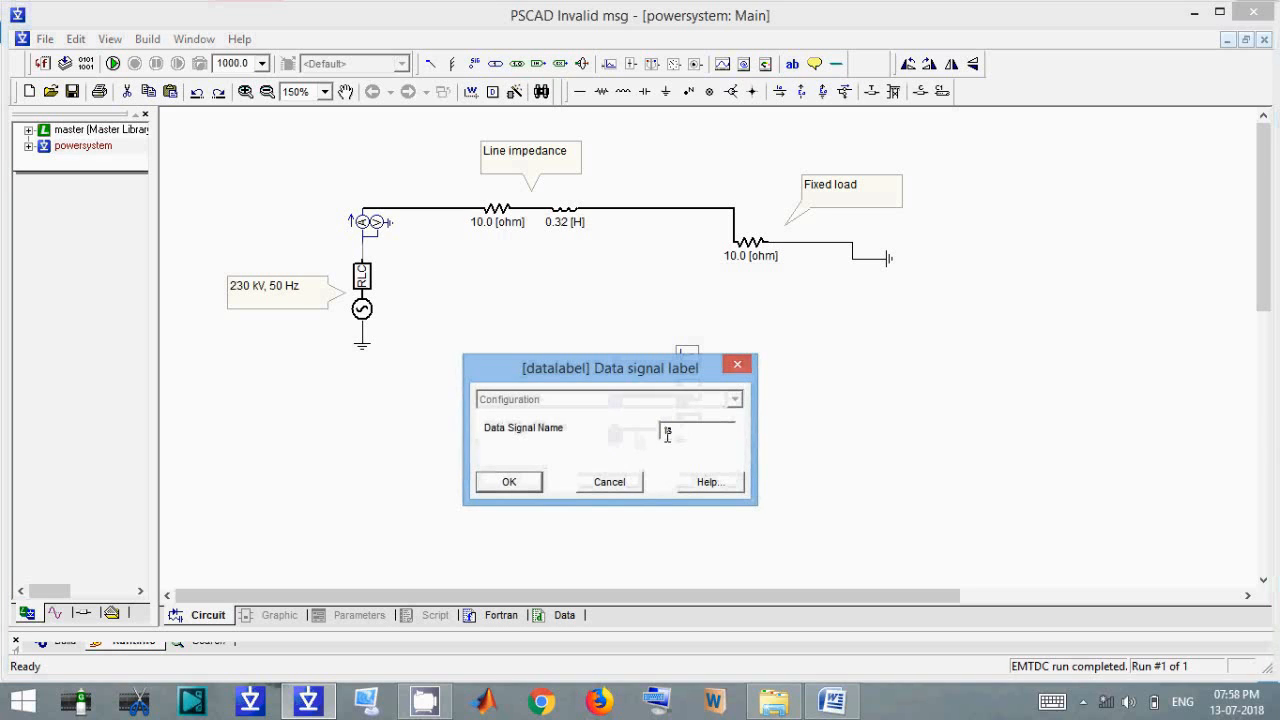
key("BackSpace")
type("P")
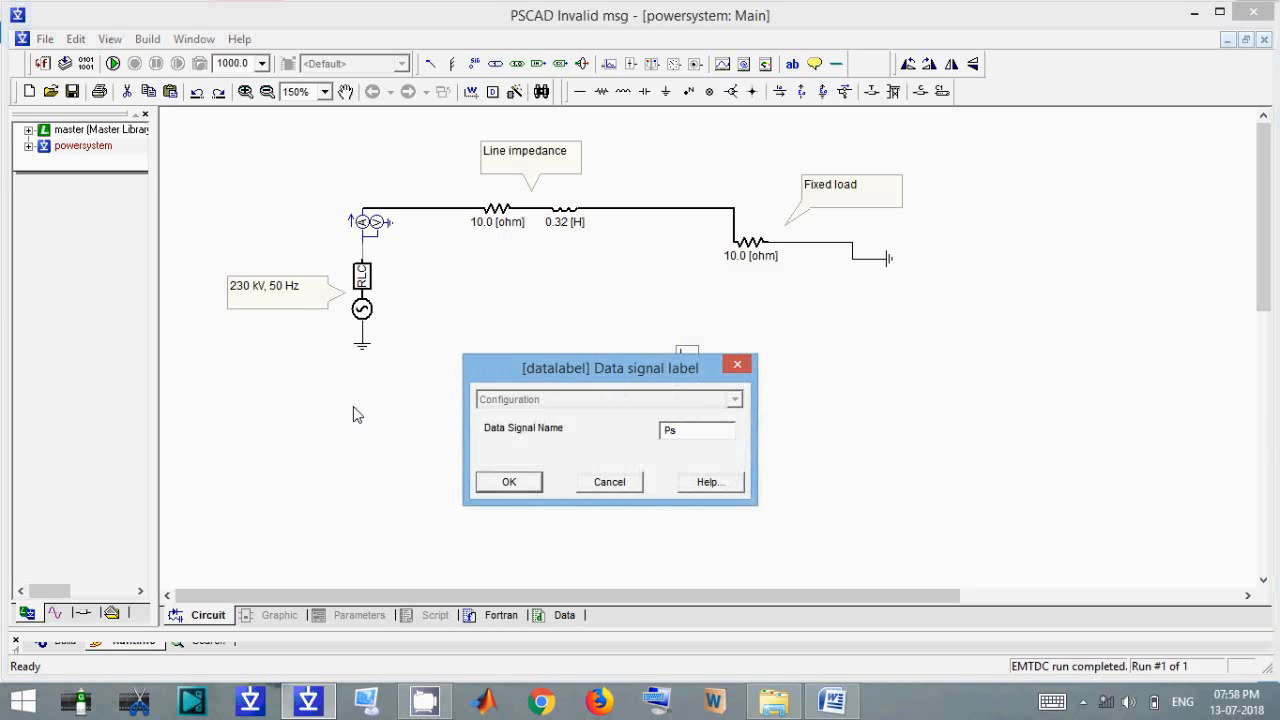
key("Return")
double_click(687, 423)
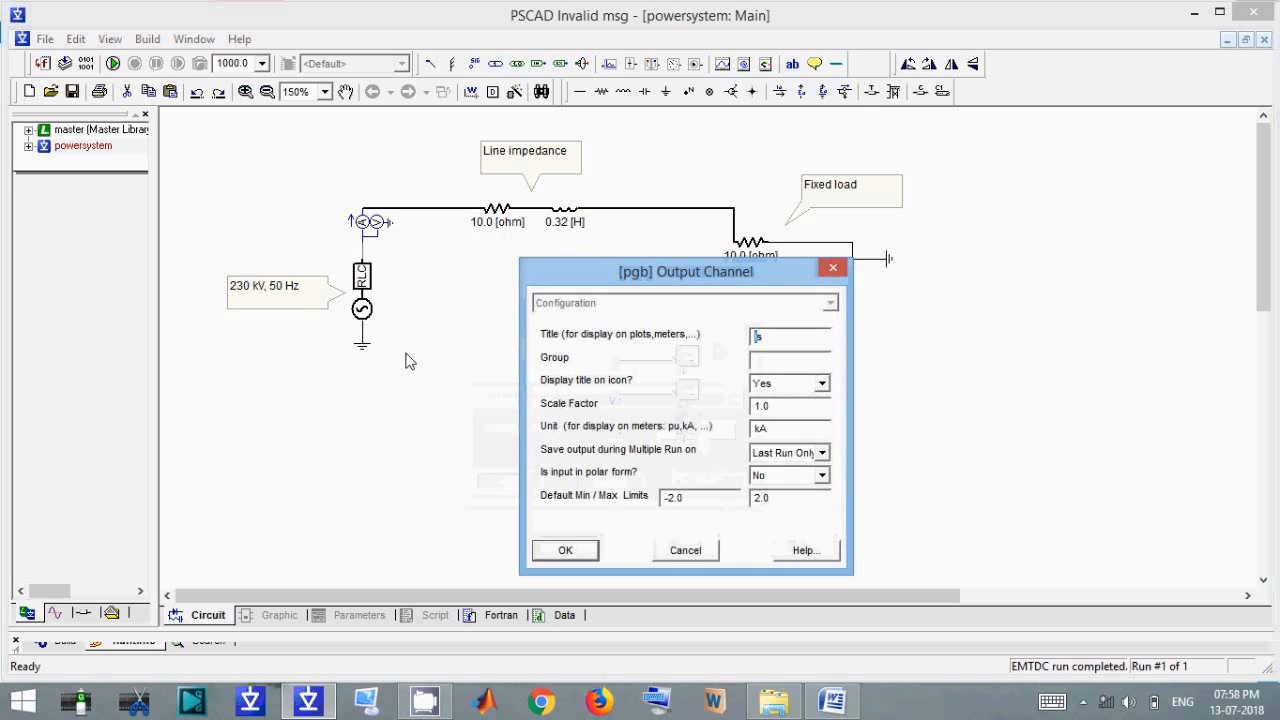
type("P")
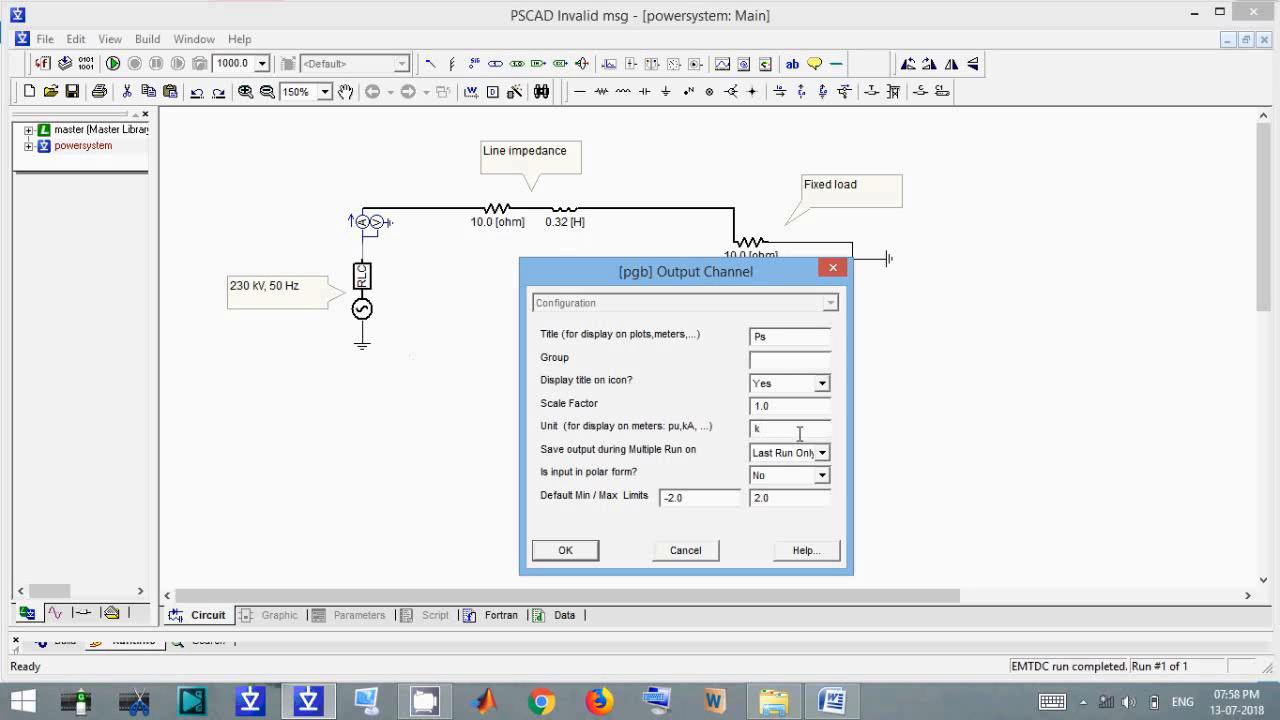
key("Return")
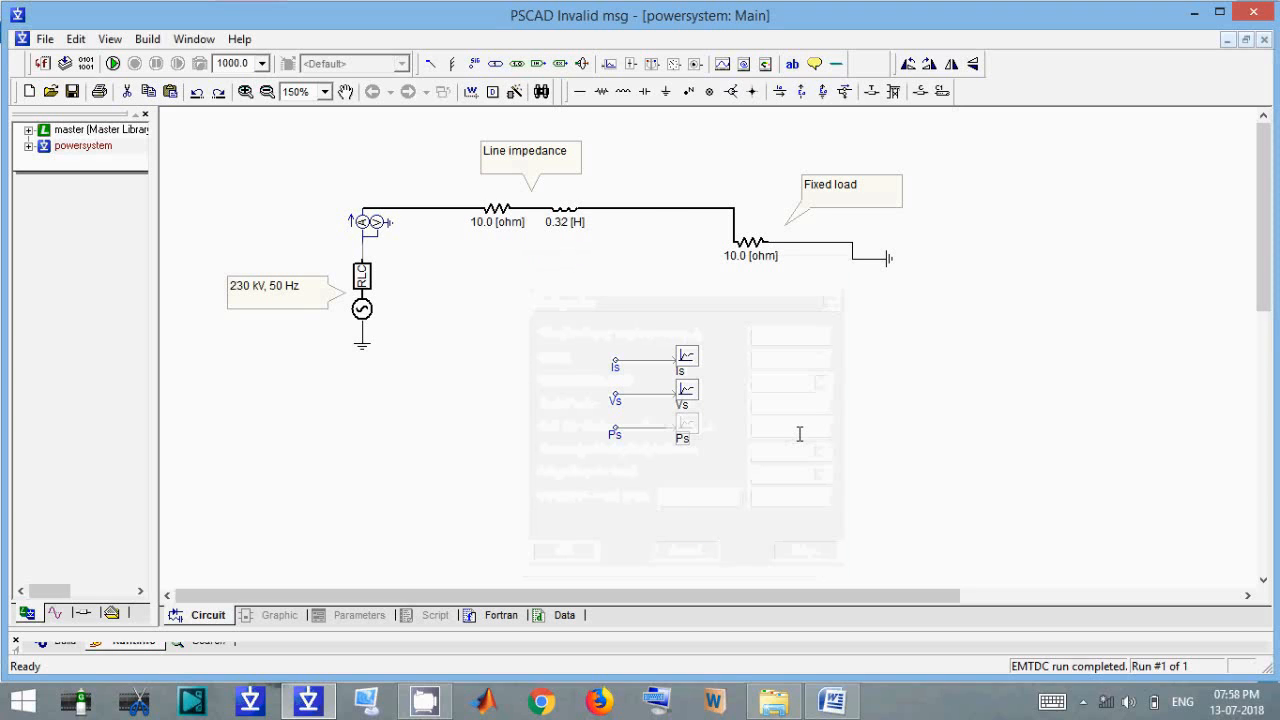
Paste a fourth copy of the label and channel below the Ps row and title its output channel Qs.
key("ctrl+v")
left_click(687, 460)
double_click(687, 460)
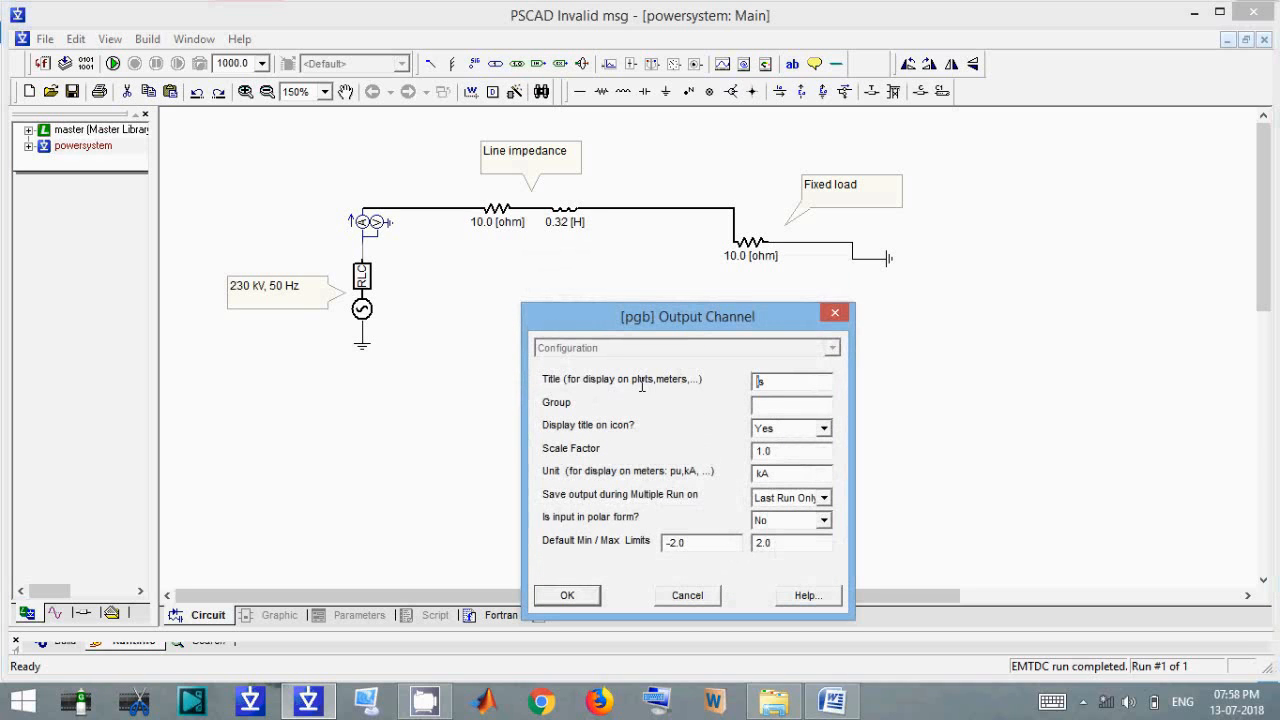
type("Q")
key("Return")
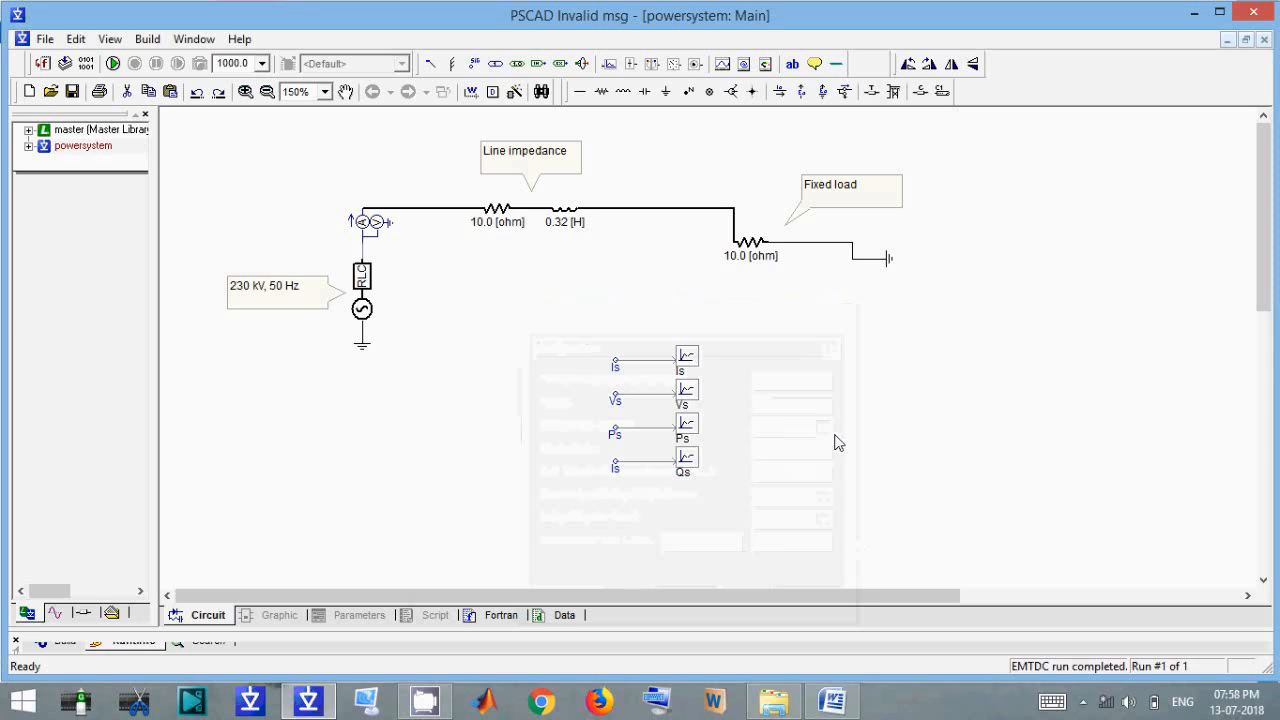
Run the simulation, and add an overlay graph of the Is channel beside the output channels.
left_click(113, 64)
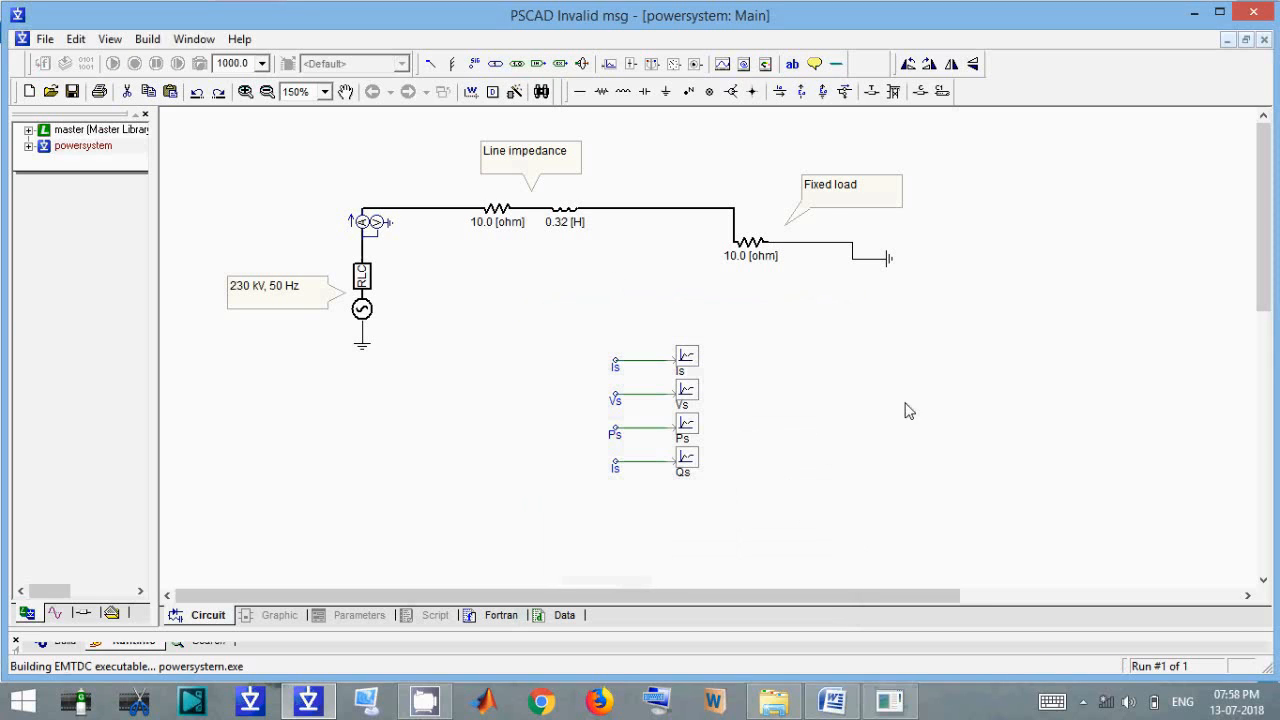
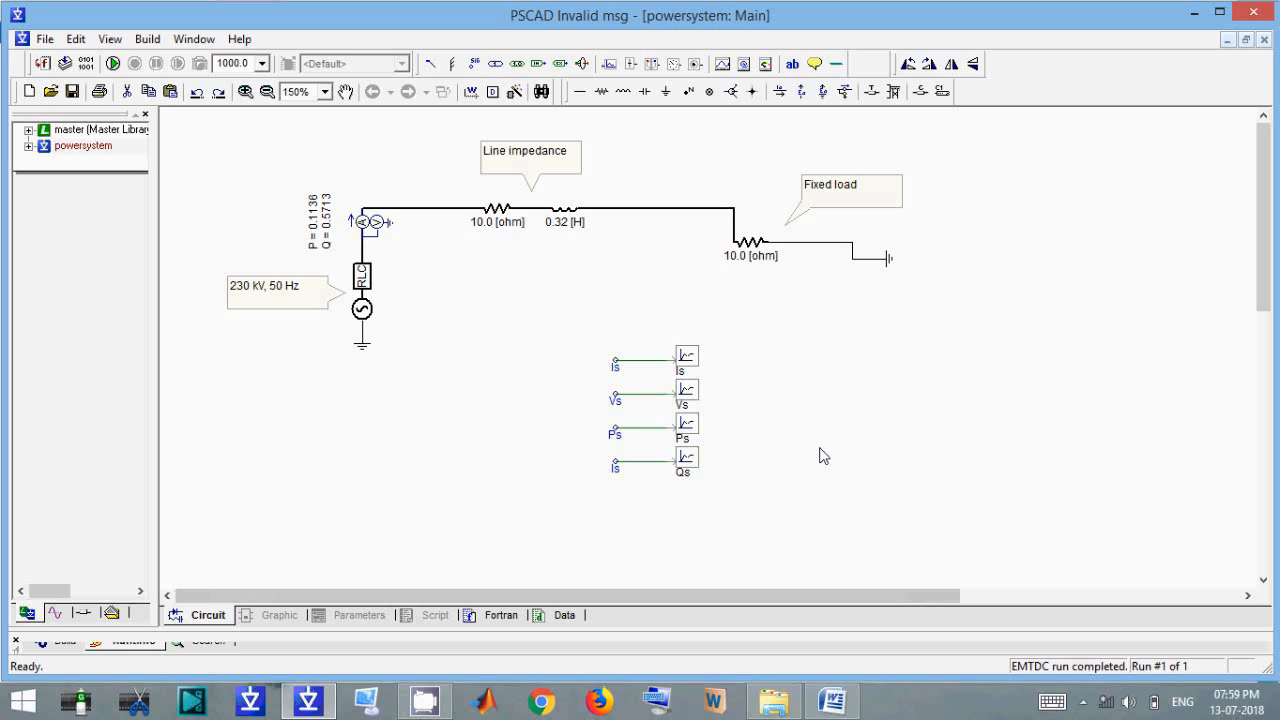
left_click(688, 364)
right_click(690, 364)
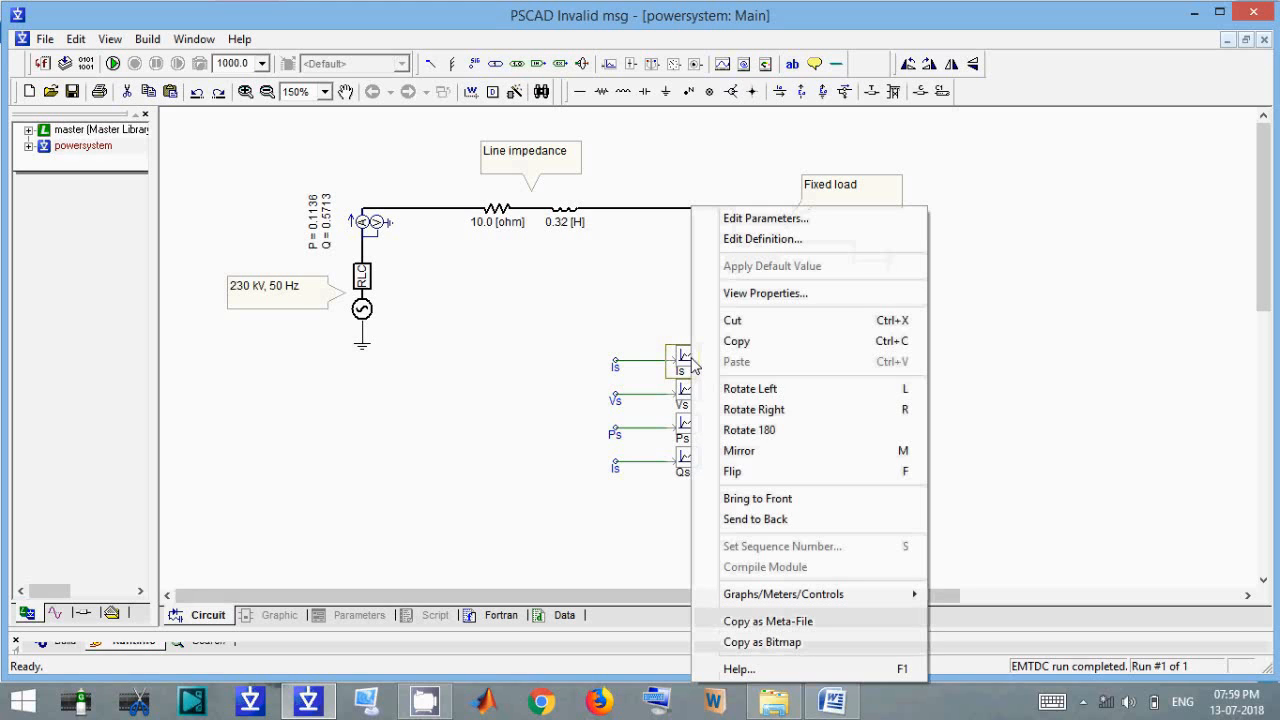
mouse_move(777, 598)
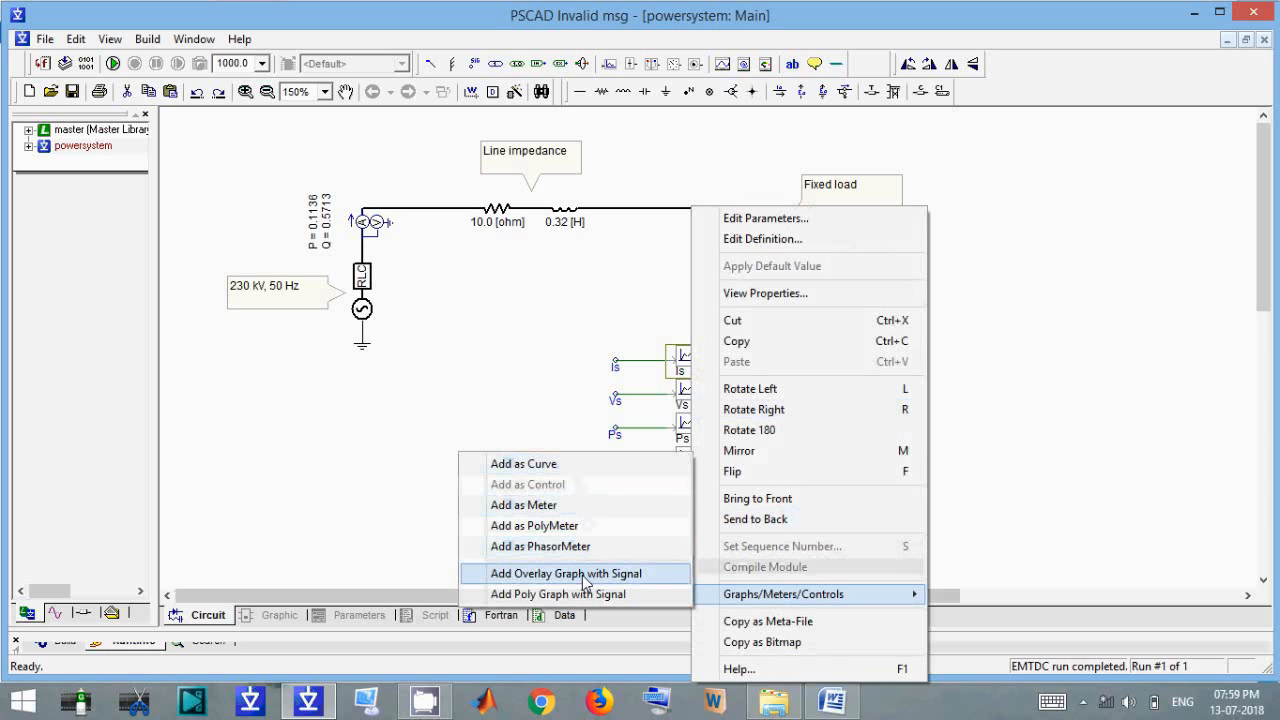
left_click(519, 576)
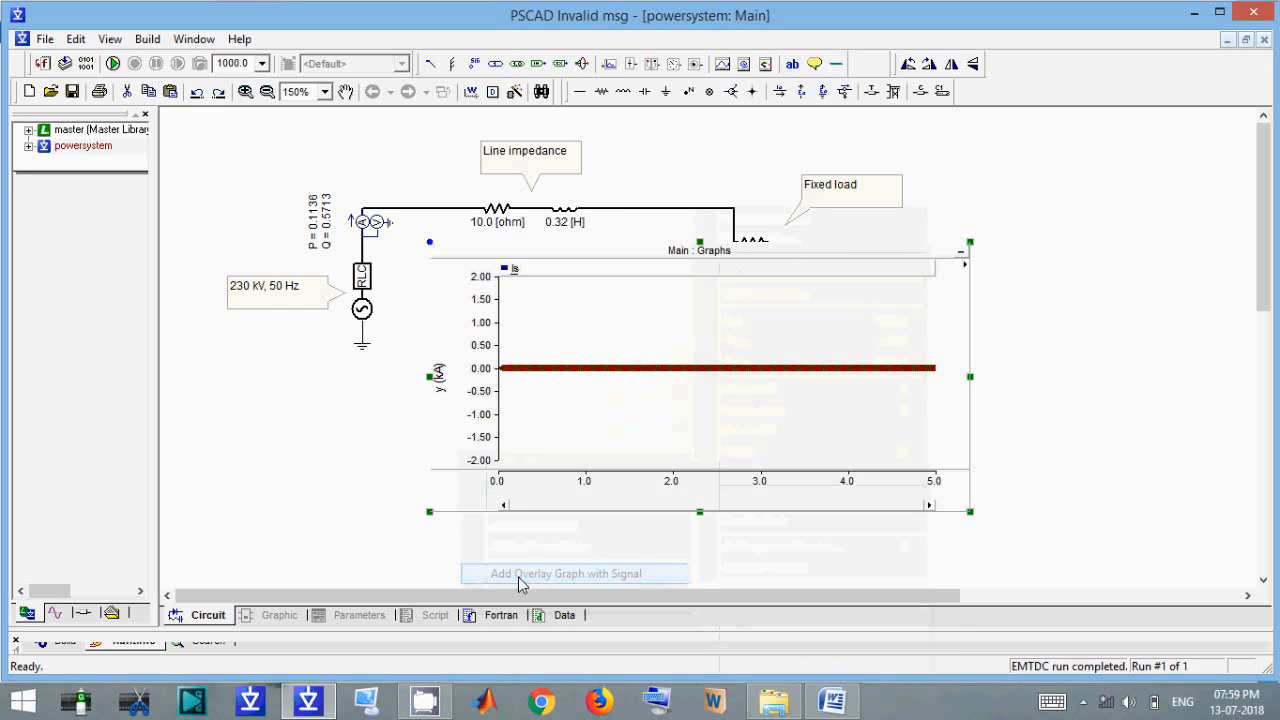
left_click(1151, 216)
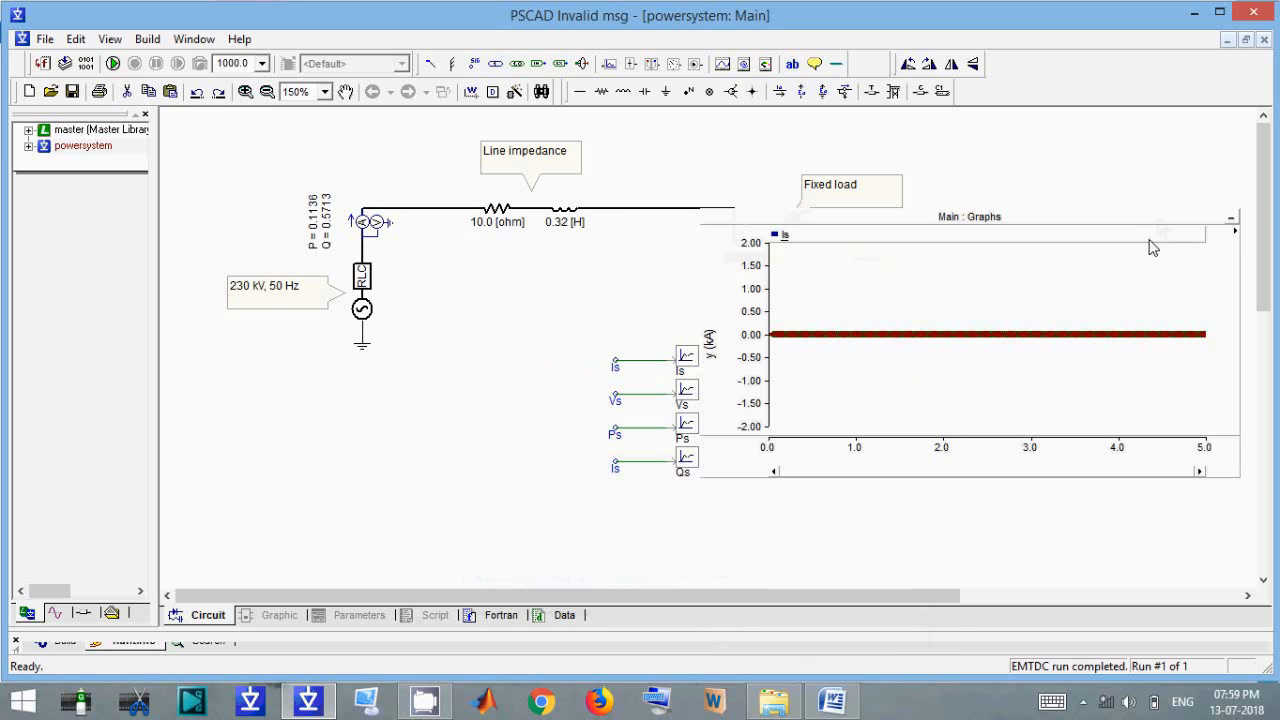
Fit the Is graph's vertical axis to the curves, and zoom in on the waveform between about 1.25 and 1.32 s.
mouse_move(964, 397)
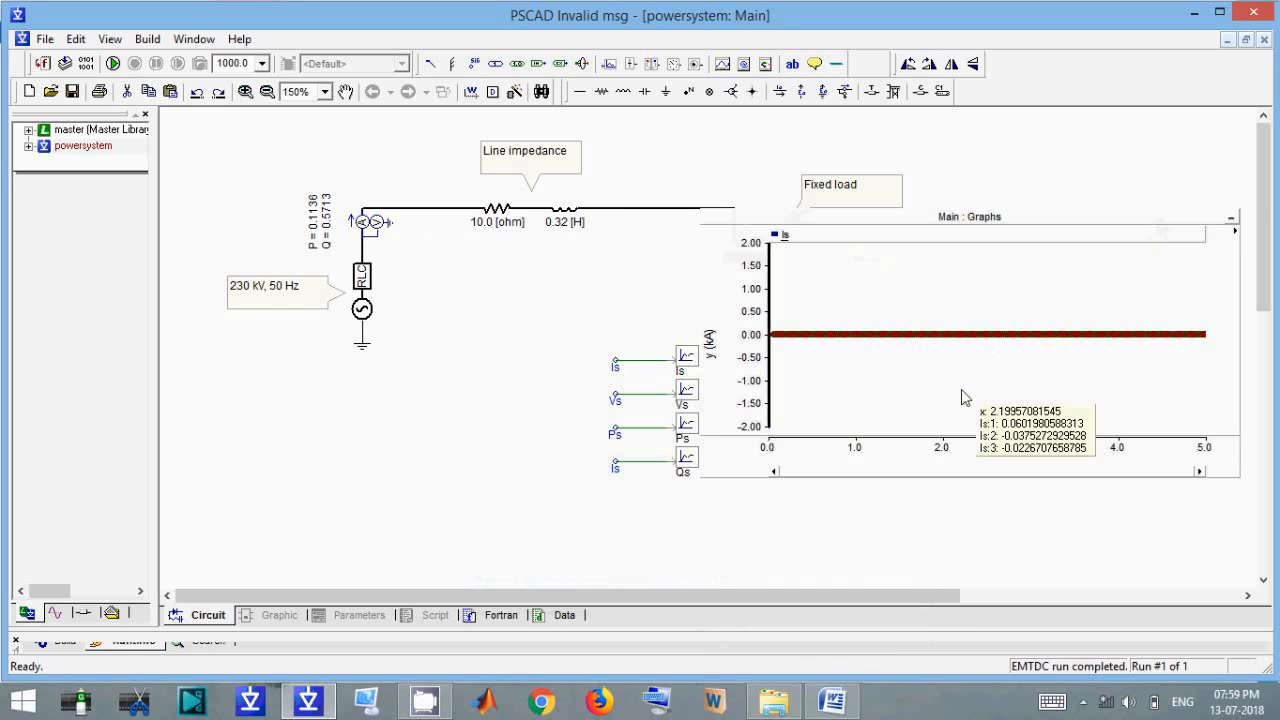
key("y")
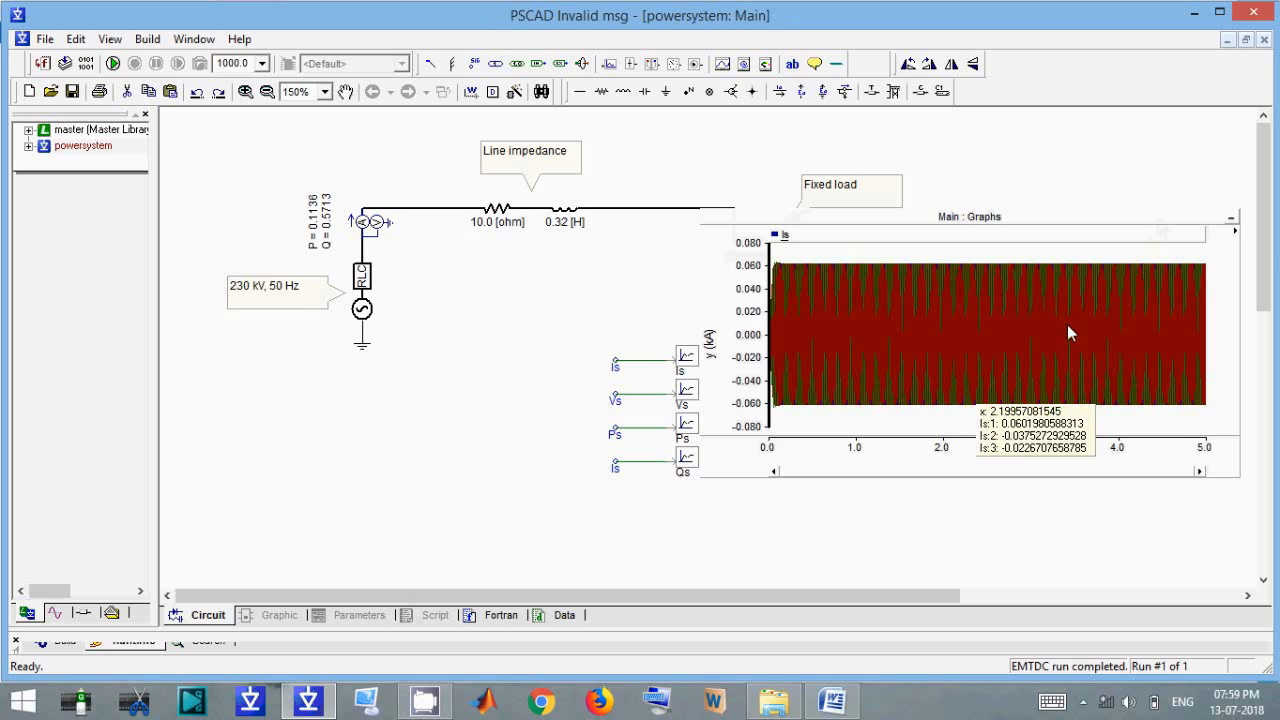
mouse_move(1235, 227)
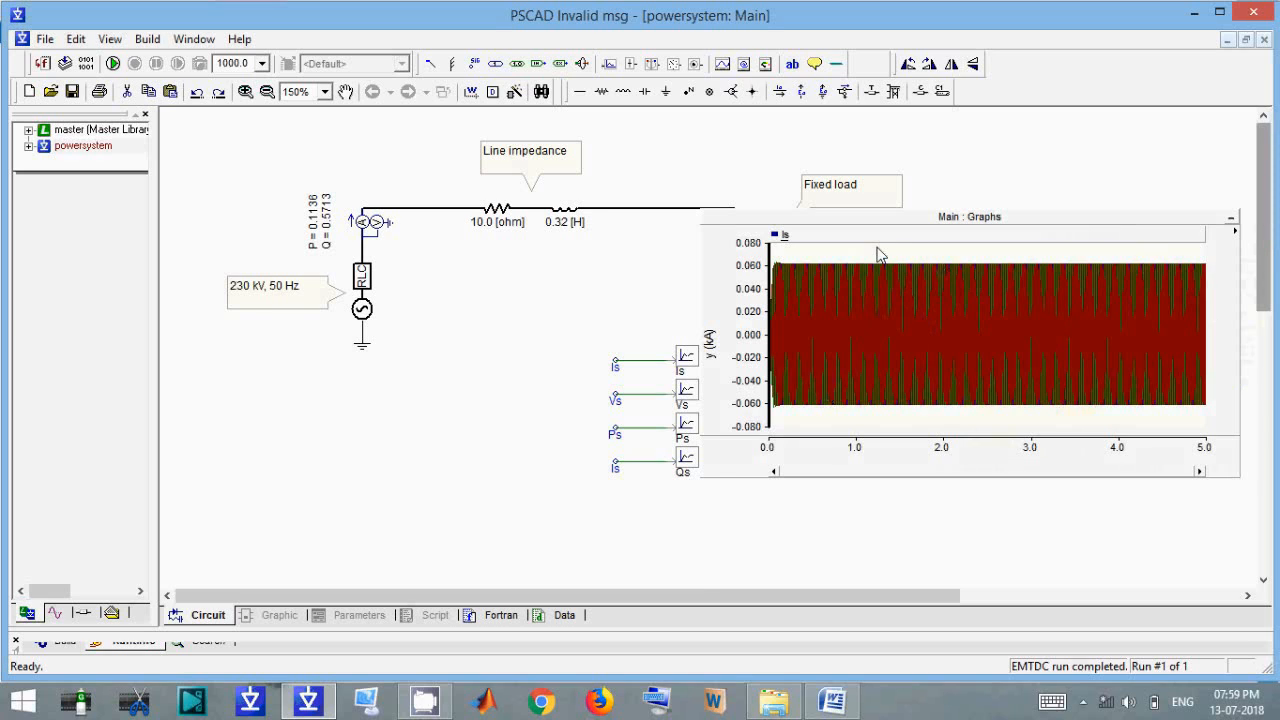
left_click_drag(896, 402, 900, 428)
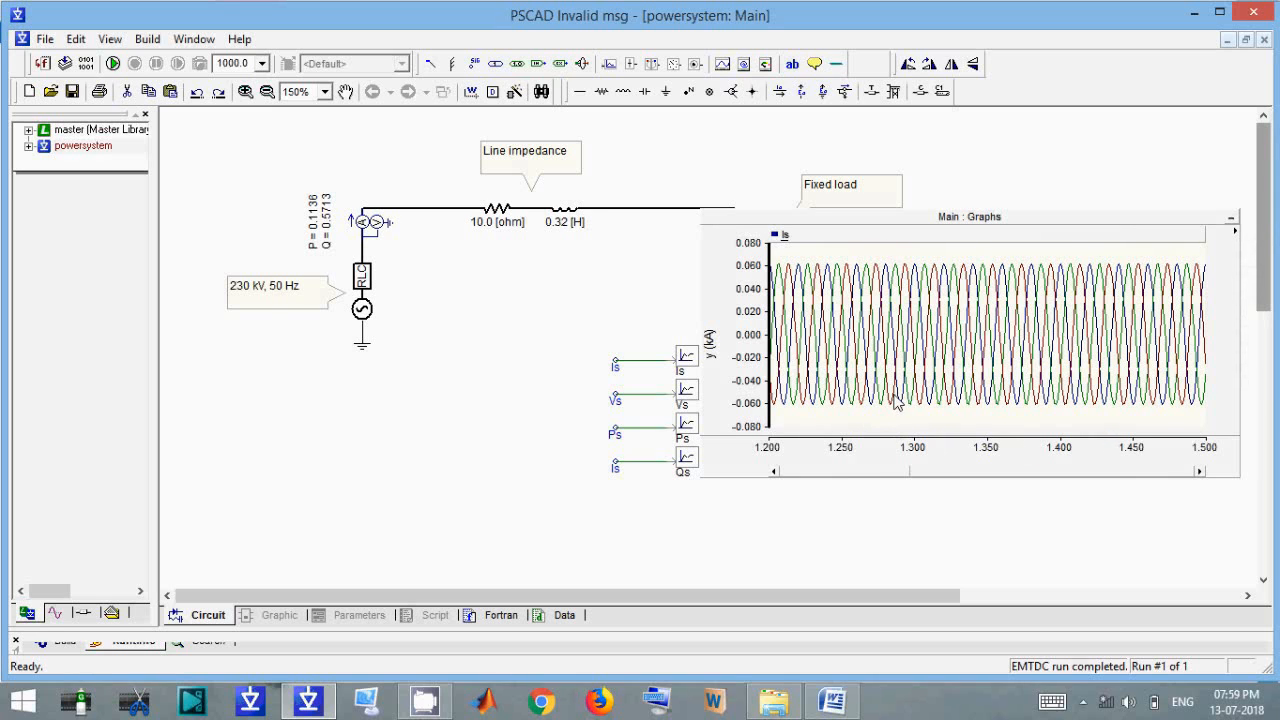
left_click_drag(850, 254, 948, 428)
left_click_drag(800, 257, 1110, 433)
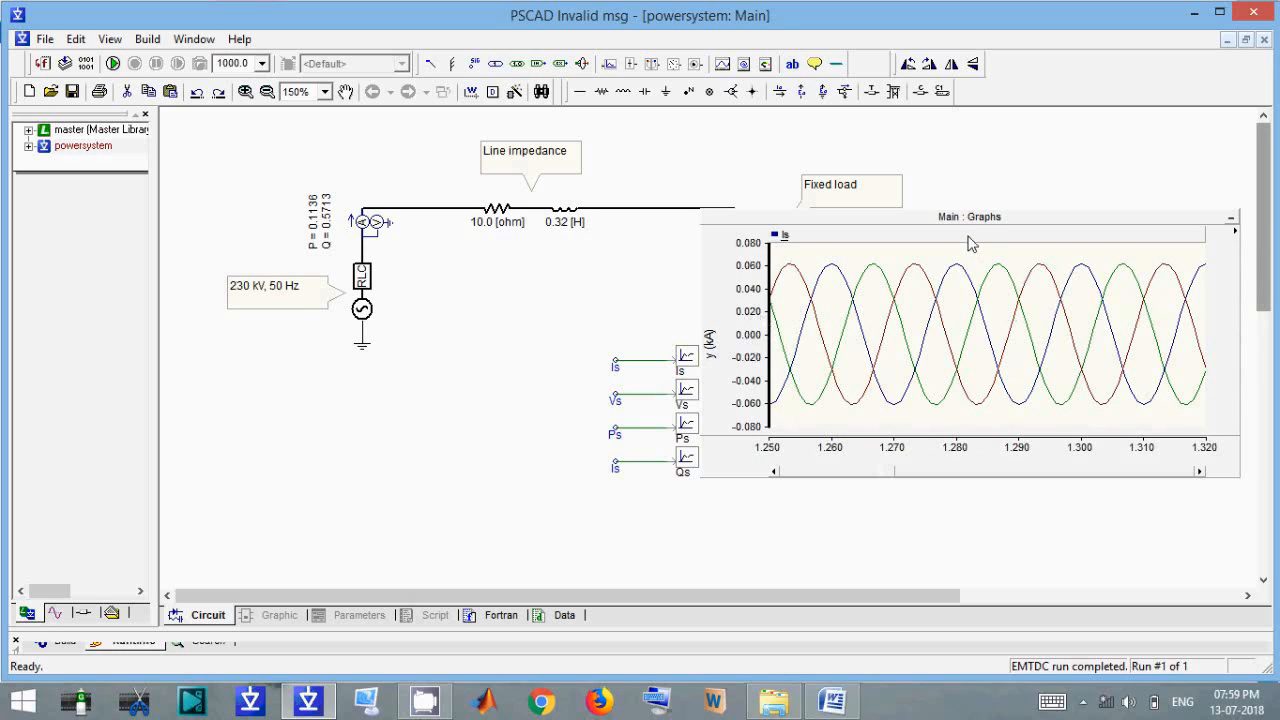
Move the graph frame down below the fixed load, and add an empty overlay graph under the Is graph.
left_click_drag(974, 222, 988, 286)
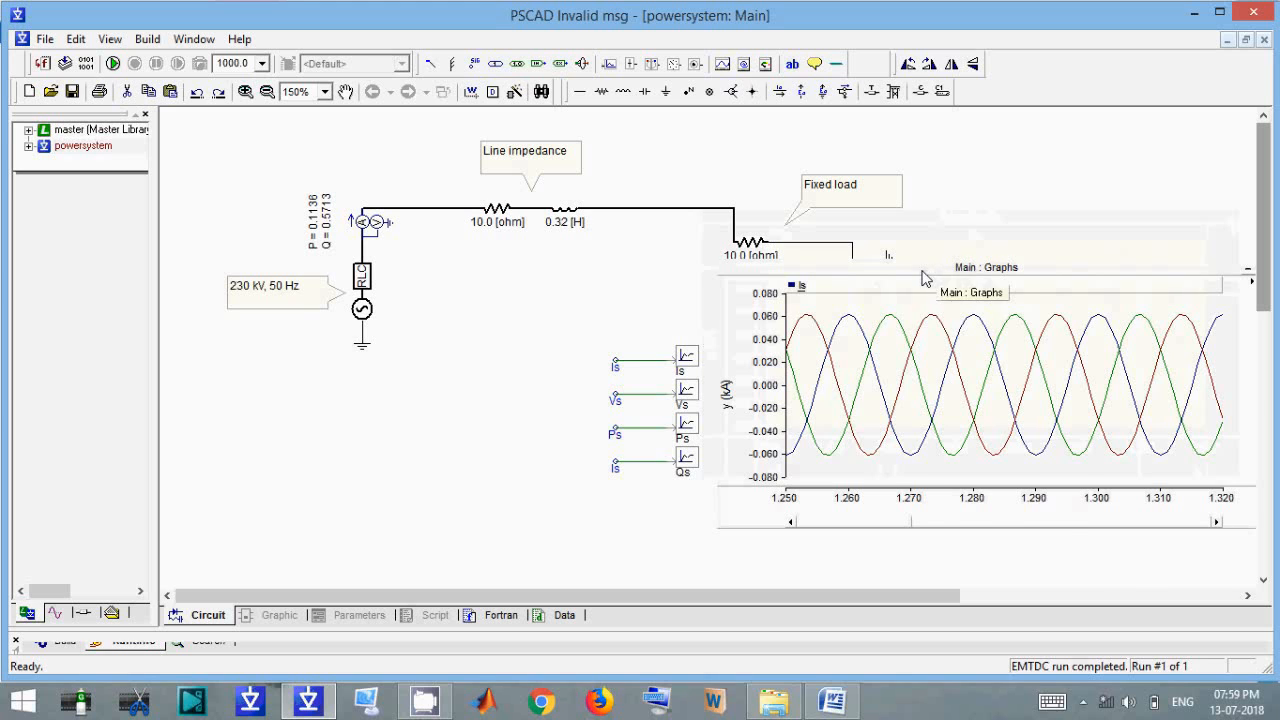
right_click(925, 279)
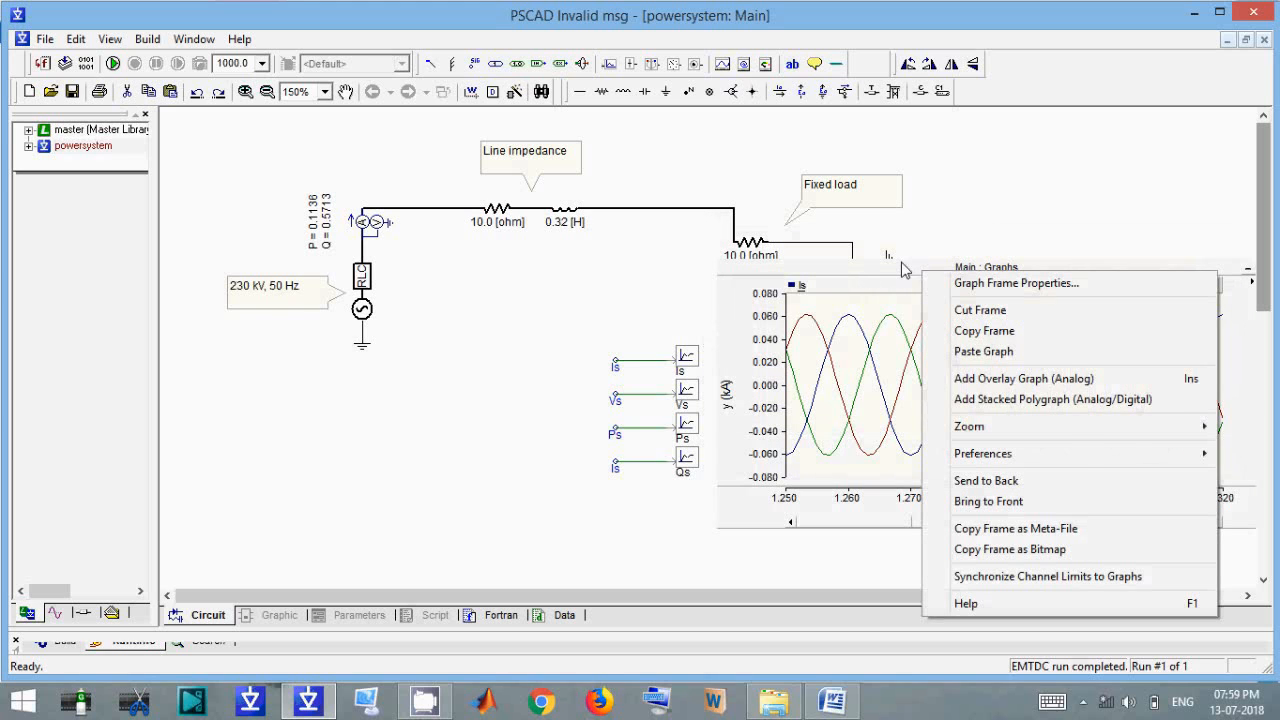
right_click(903, 268)
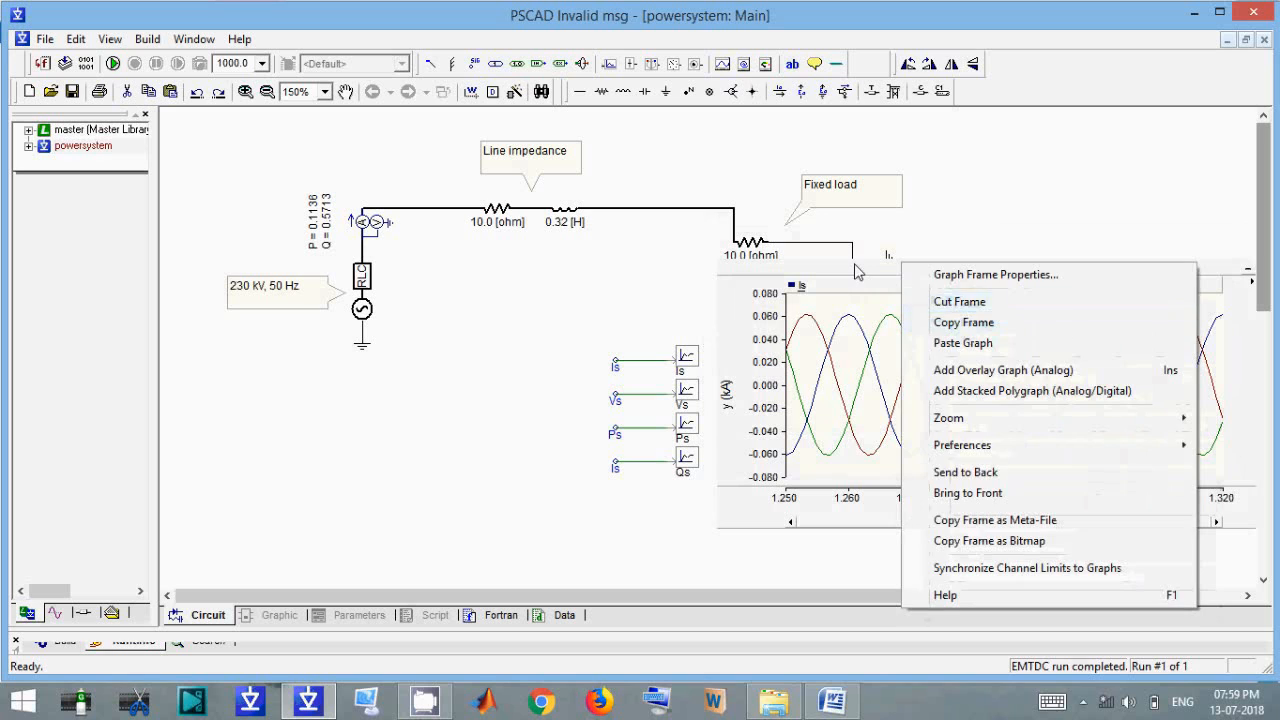
right_click(856, 270)
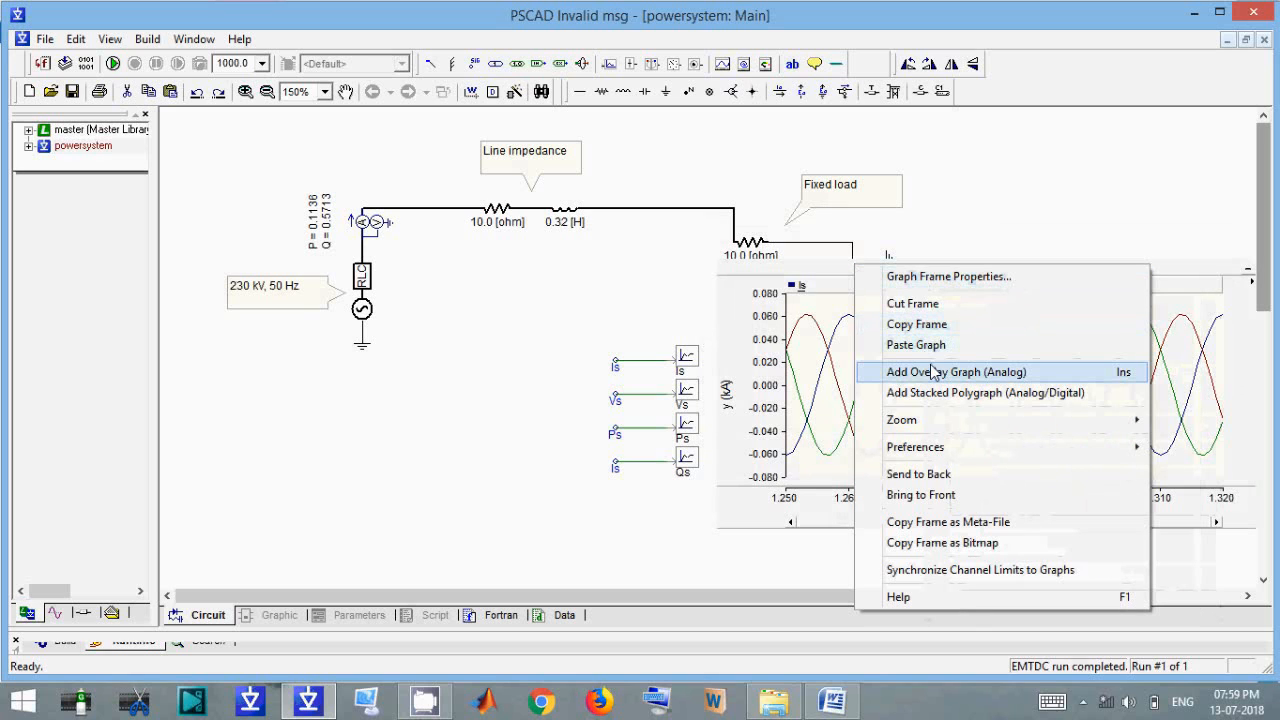
left_click(932, 372)
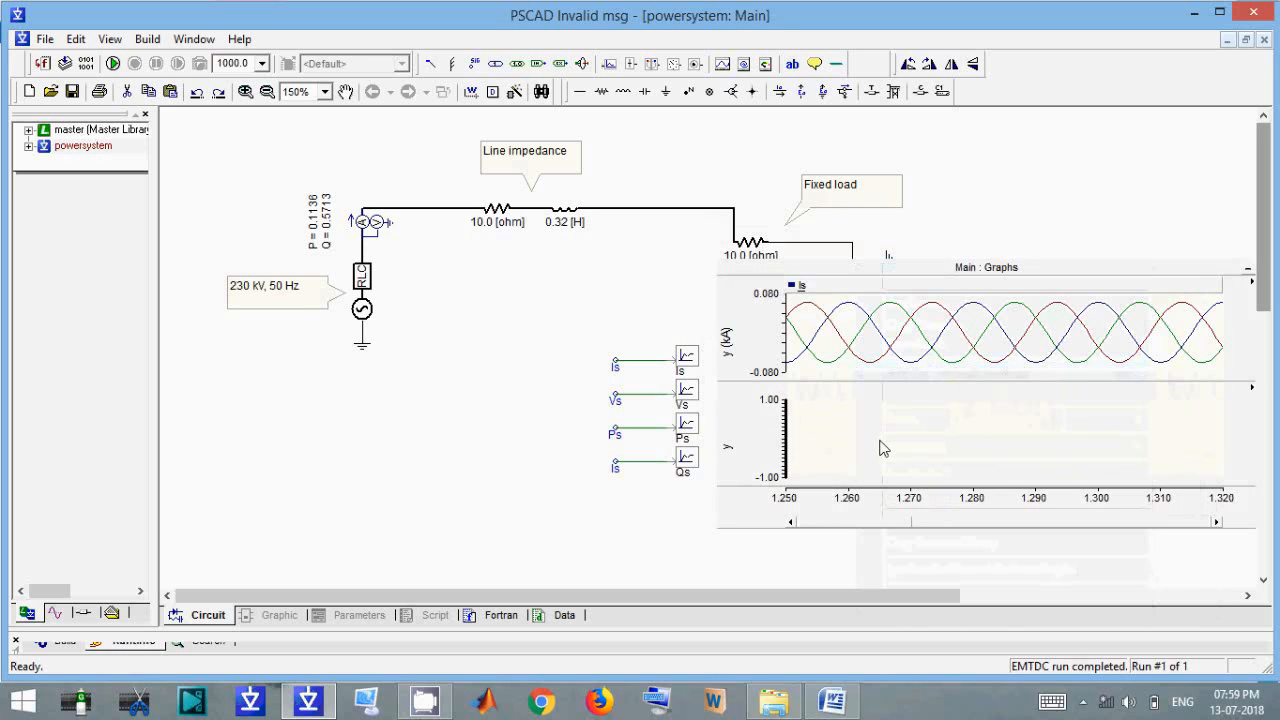
Copy the Vs output channel as a curve and paste it into the empty graph below the Is graph.
right_click(688, 392)
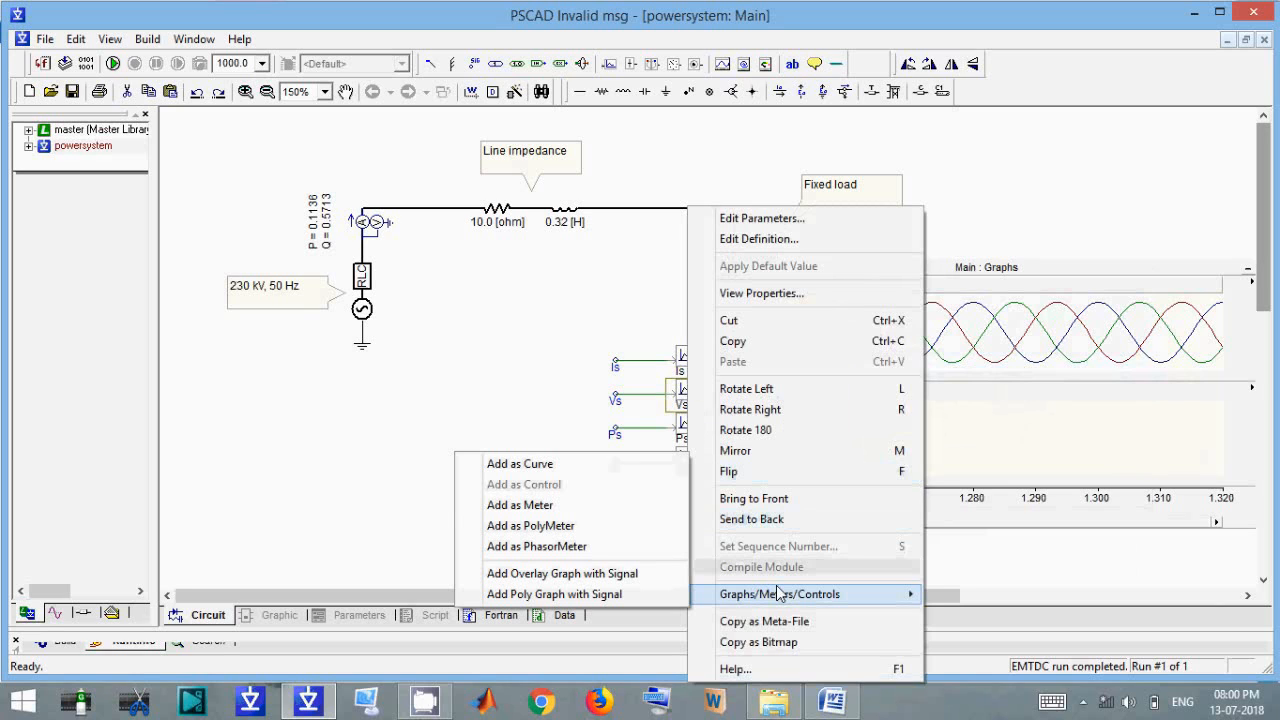
left_click(571, 465)
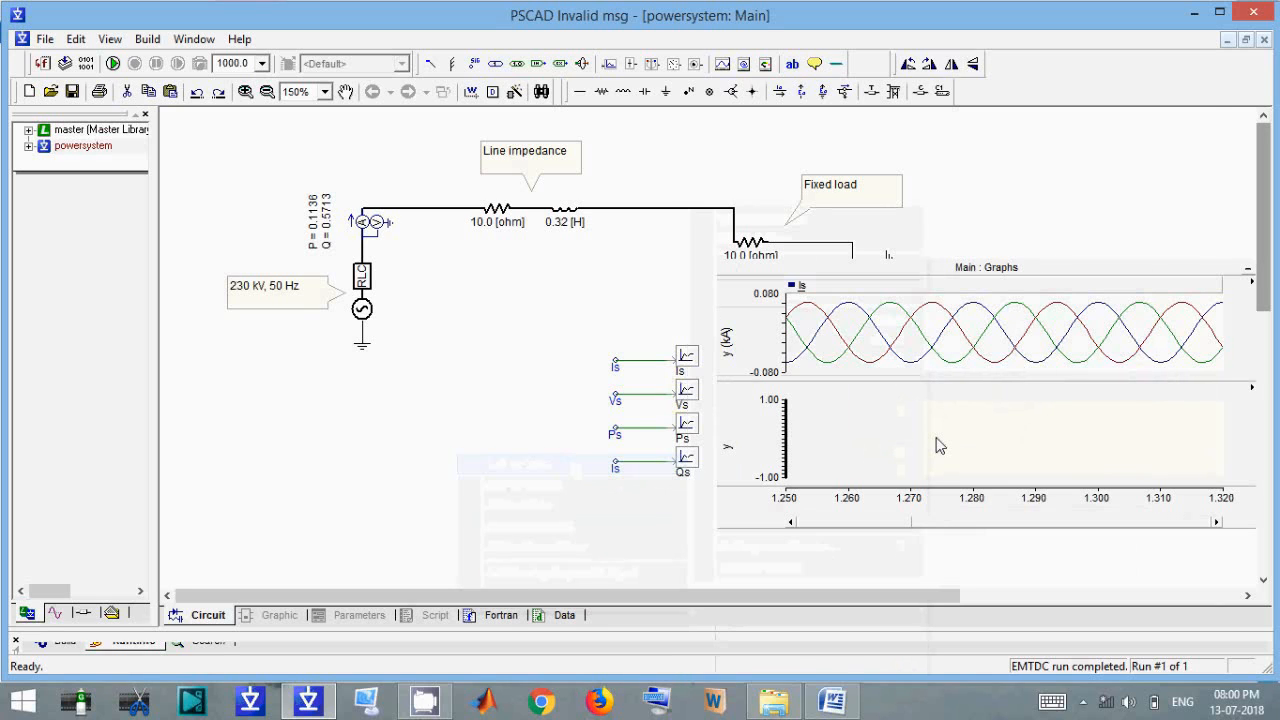
right_click(940, 446)
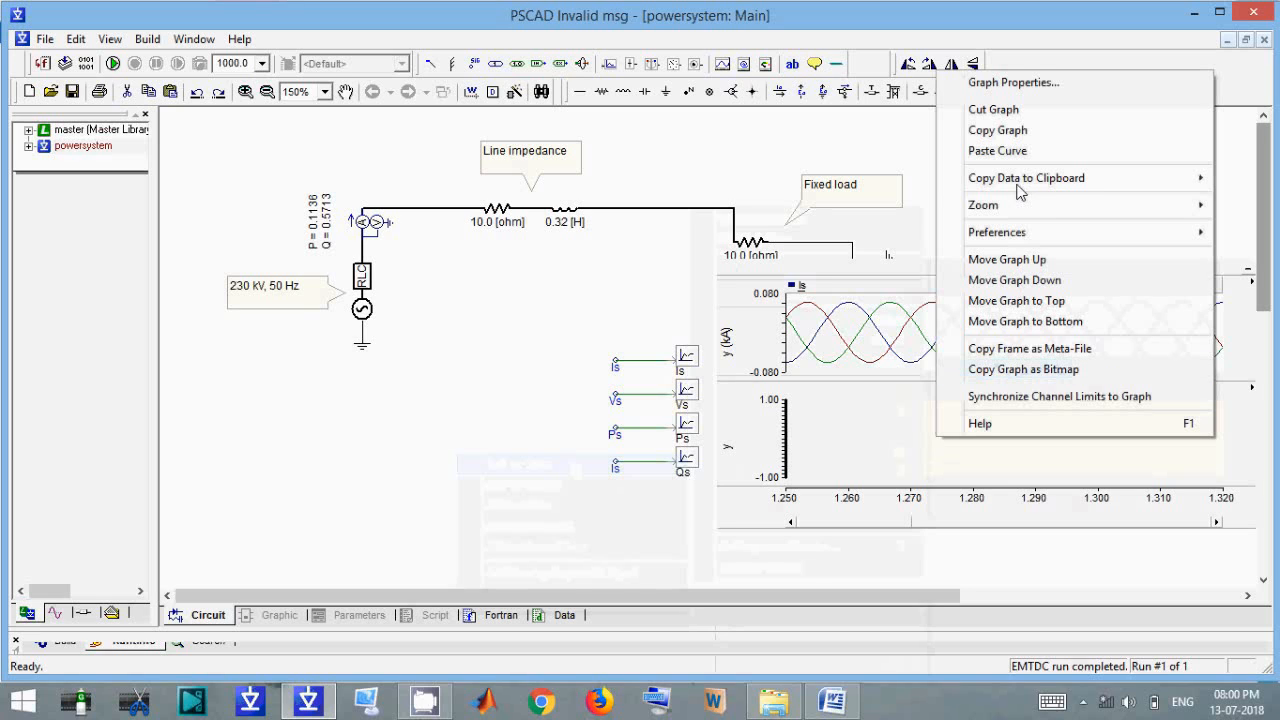
left_click(1020, 152)
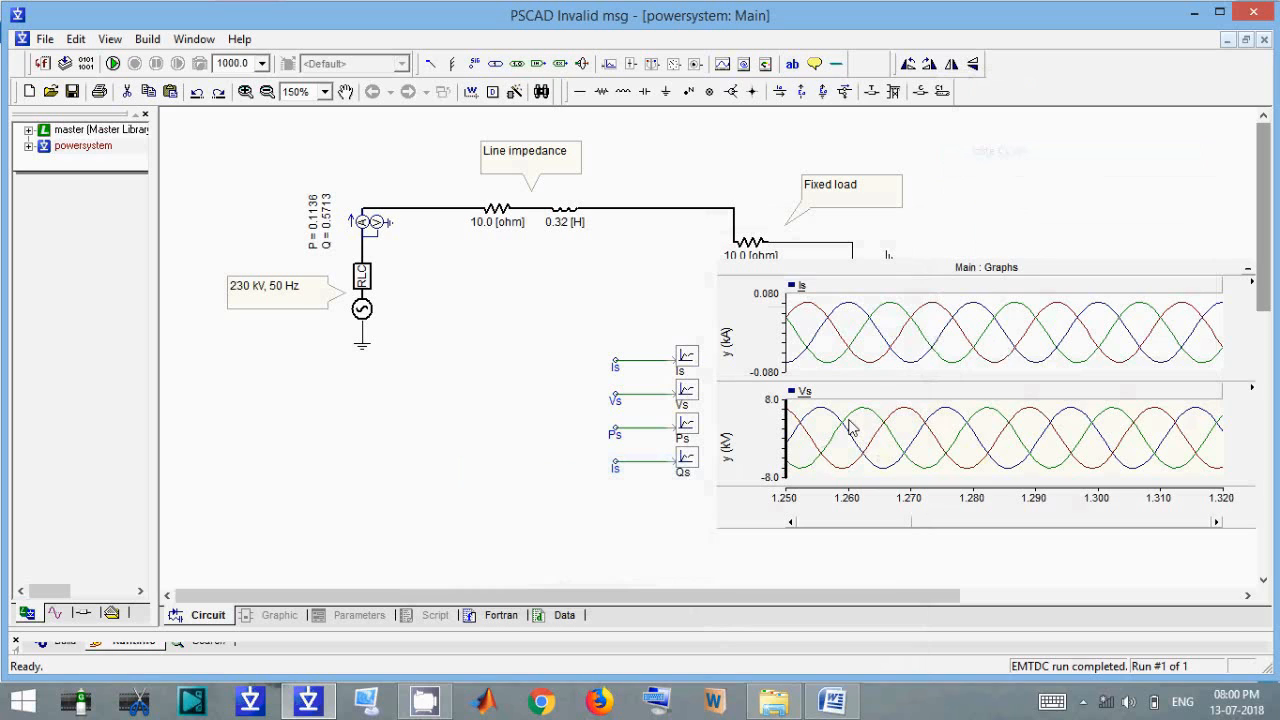
Zoom both graphs in on about 1.87 to 1.95 s, and move the graph frame up level with the Line impedance note.
key("x")
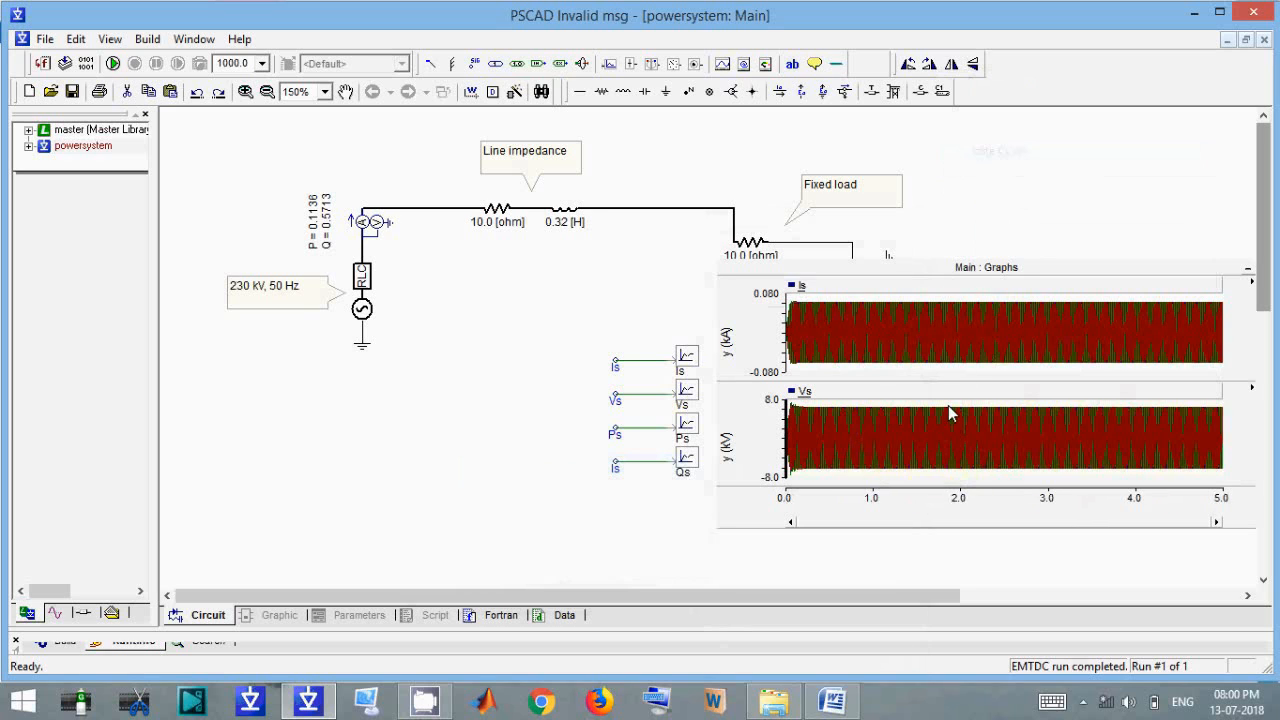
left_click_drag(948, 428, 970, 483)
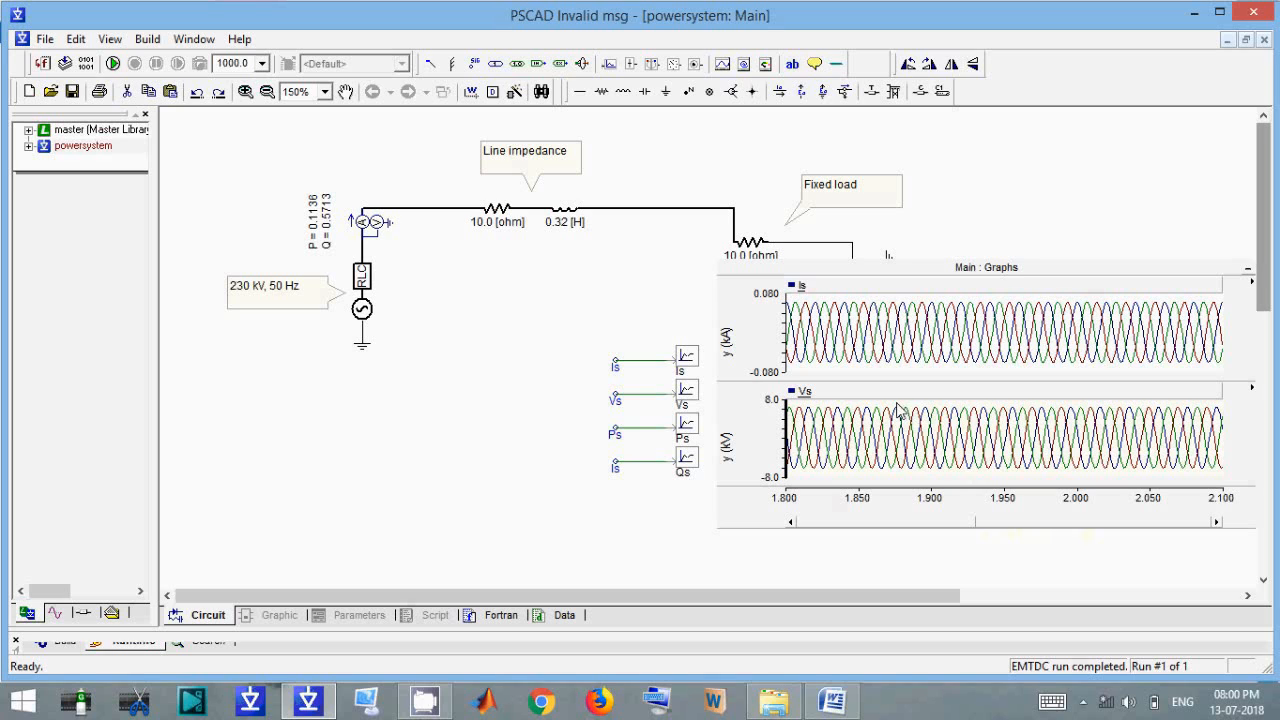
left_click_drag(897, 408, 997, 484)
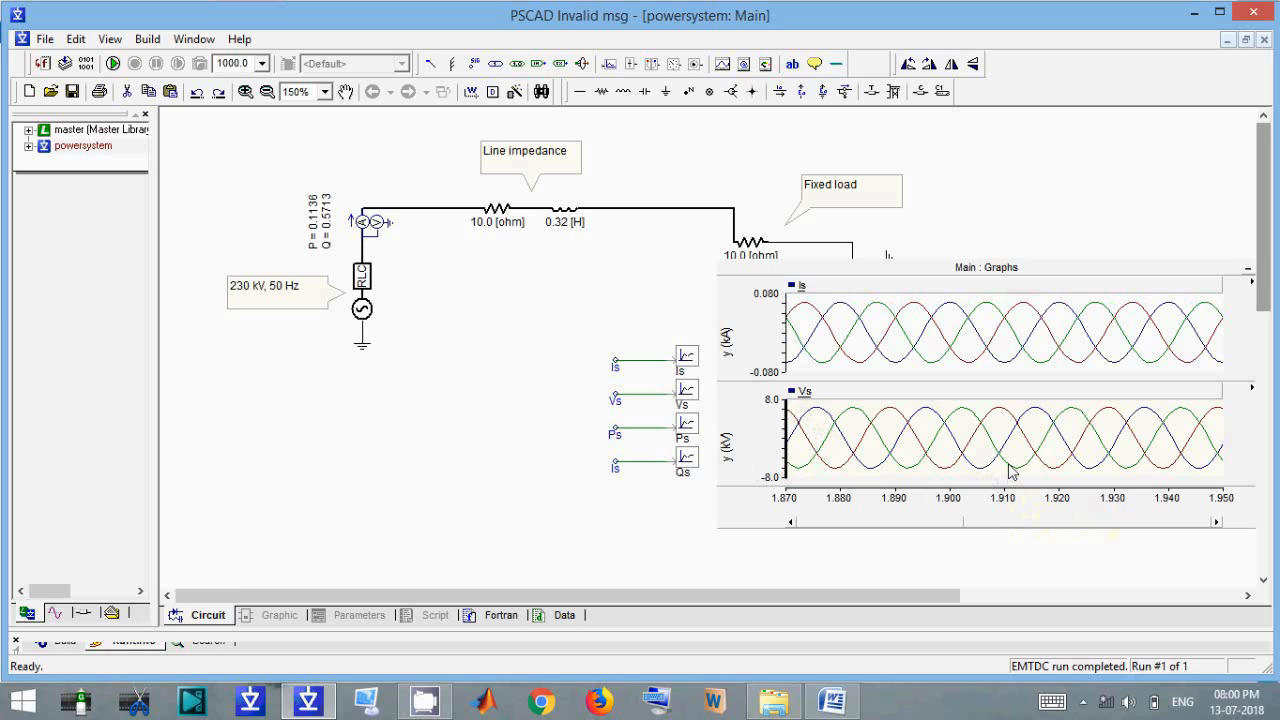
mouse_move(1016, 470)
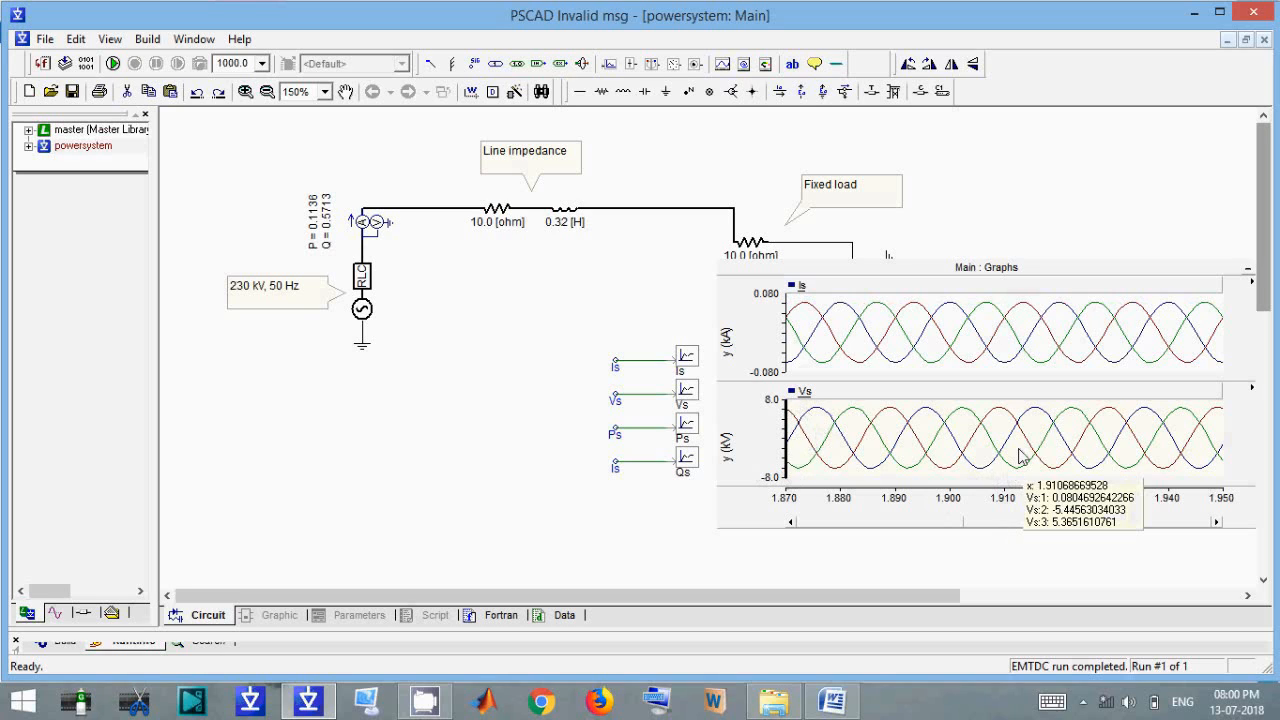
mouse_move(975, 433)
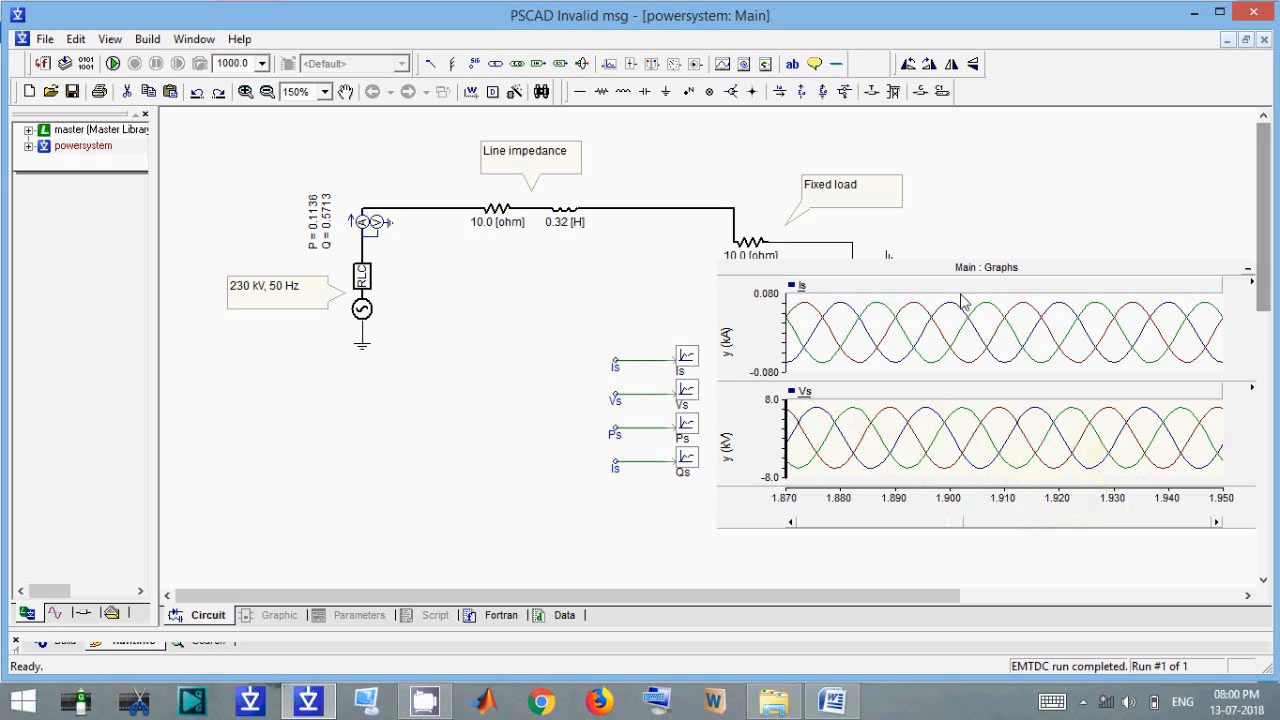
left_click_drag(962, 279, 962, 136)
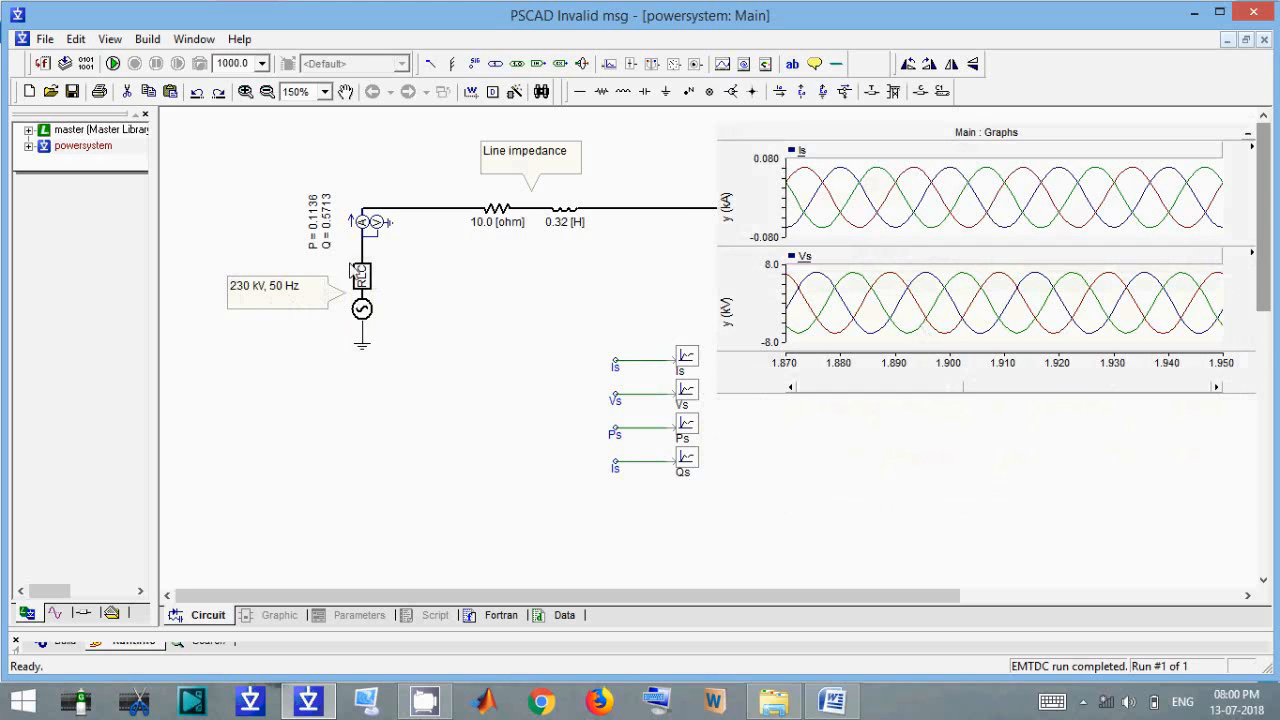
Set the three-phase voltage source's impedance type to Ideal (R=0), and run the simulation.
left_click(372, 304)
double_click(372, 304)
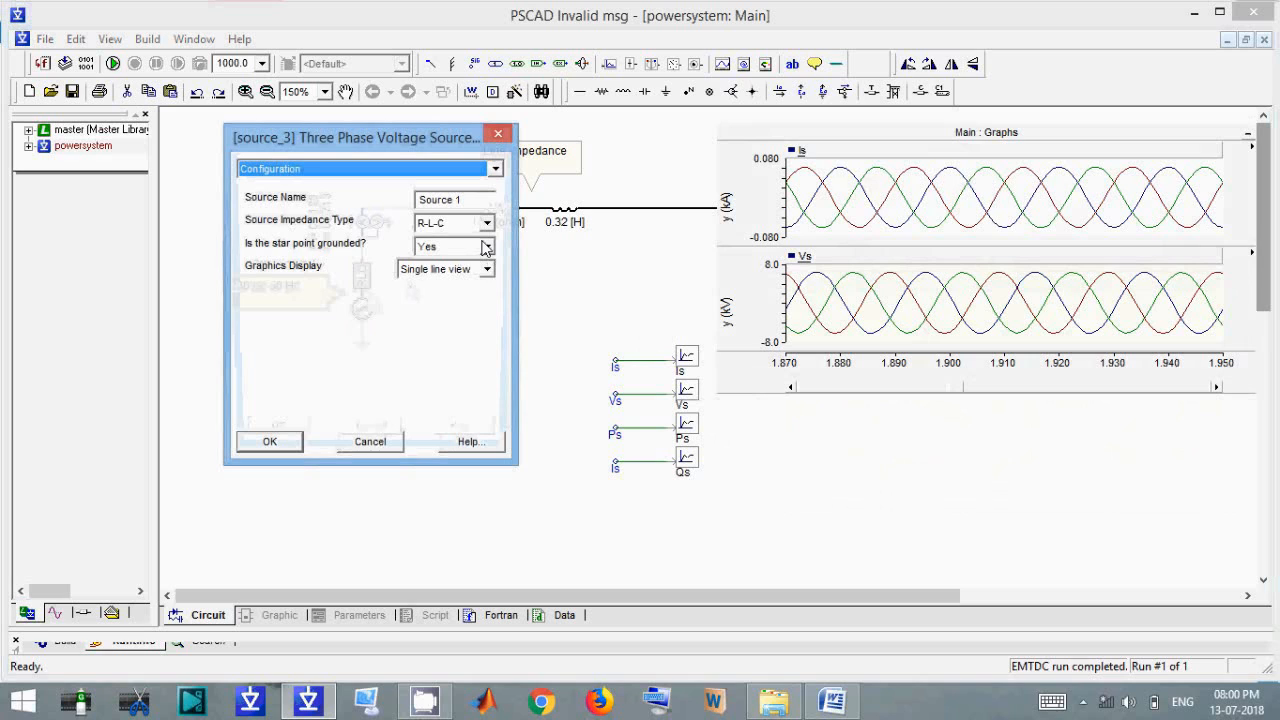
scroll(494, 242, "down", 2)
scroll(490, 232, "up", 2)
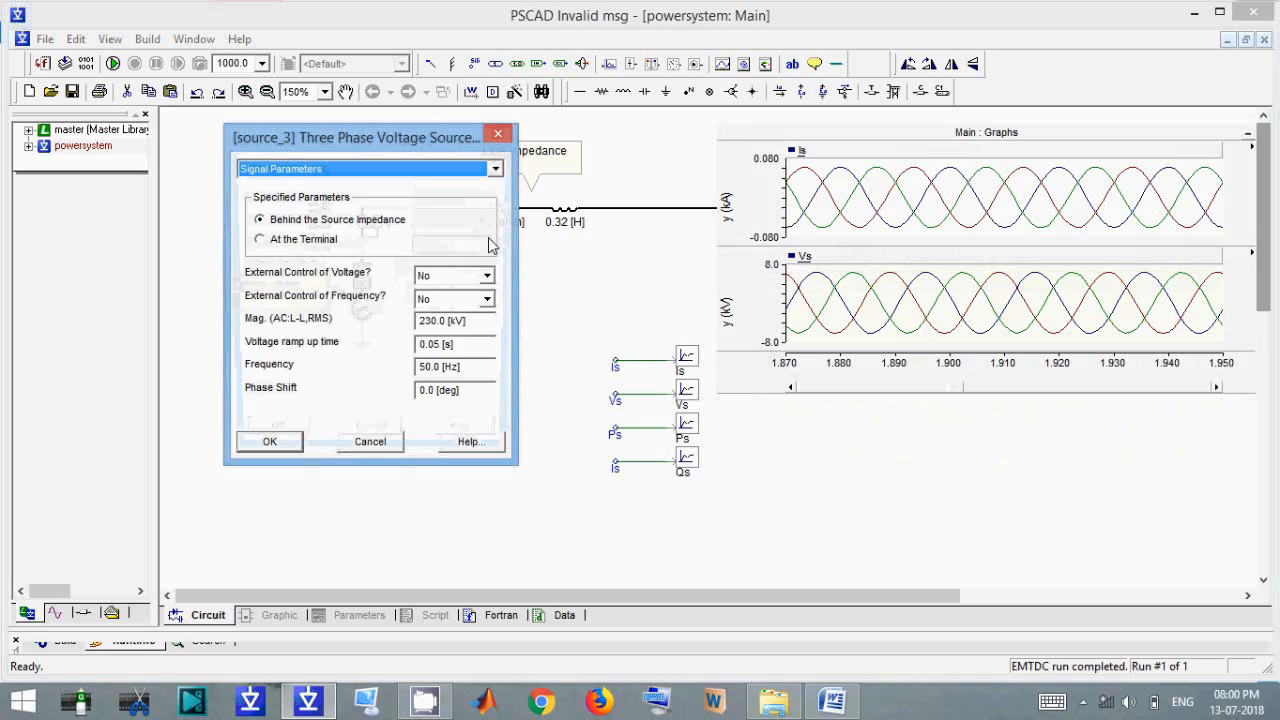
left_click(489, 222)
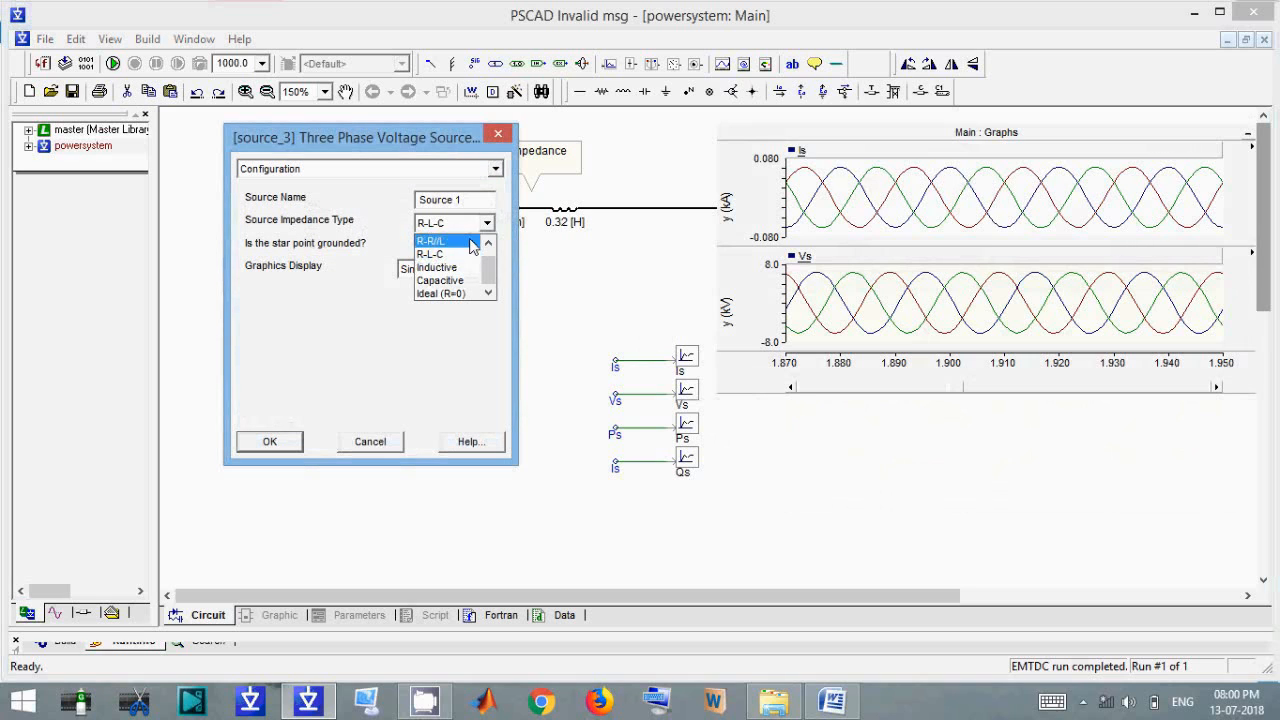
left_click(463, 303)
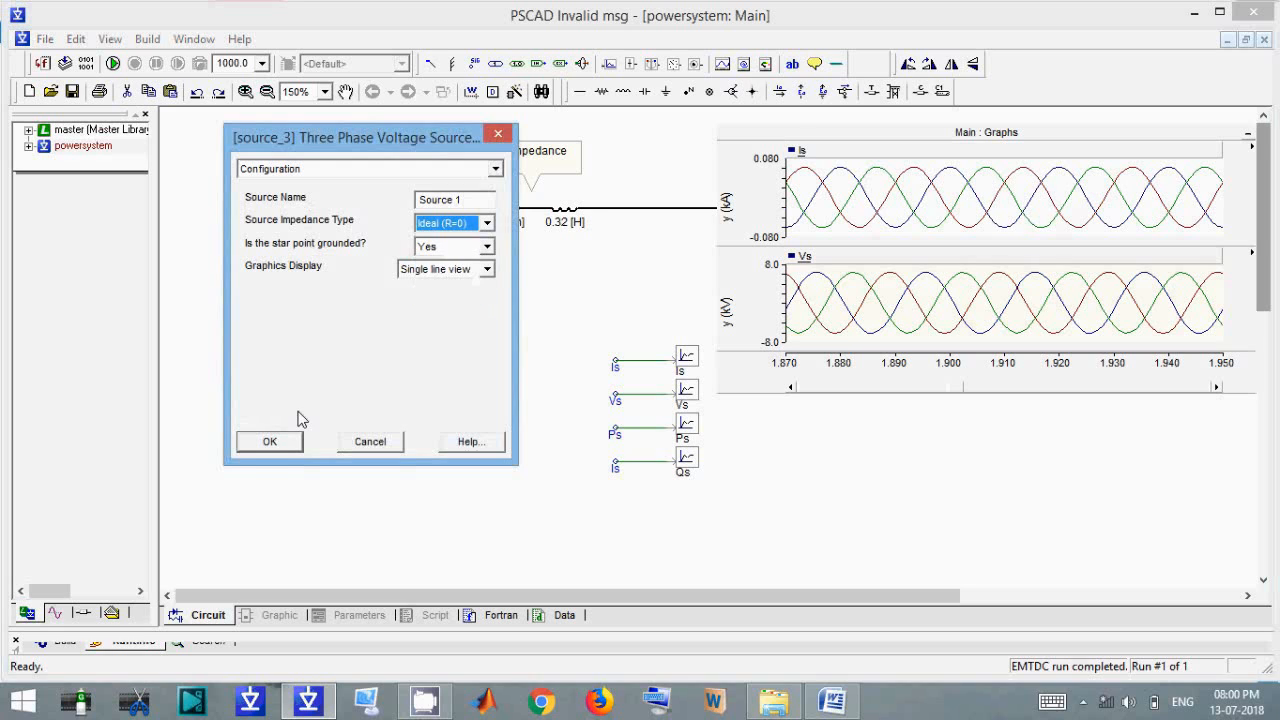
left_click(272, 441)
left_click(113, 63)
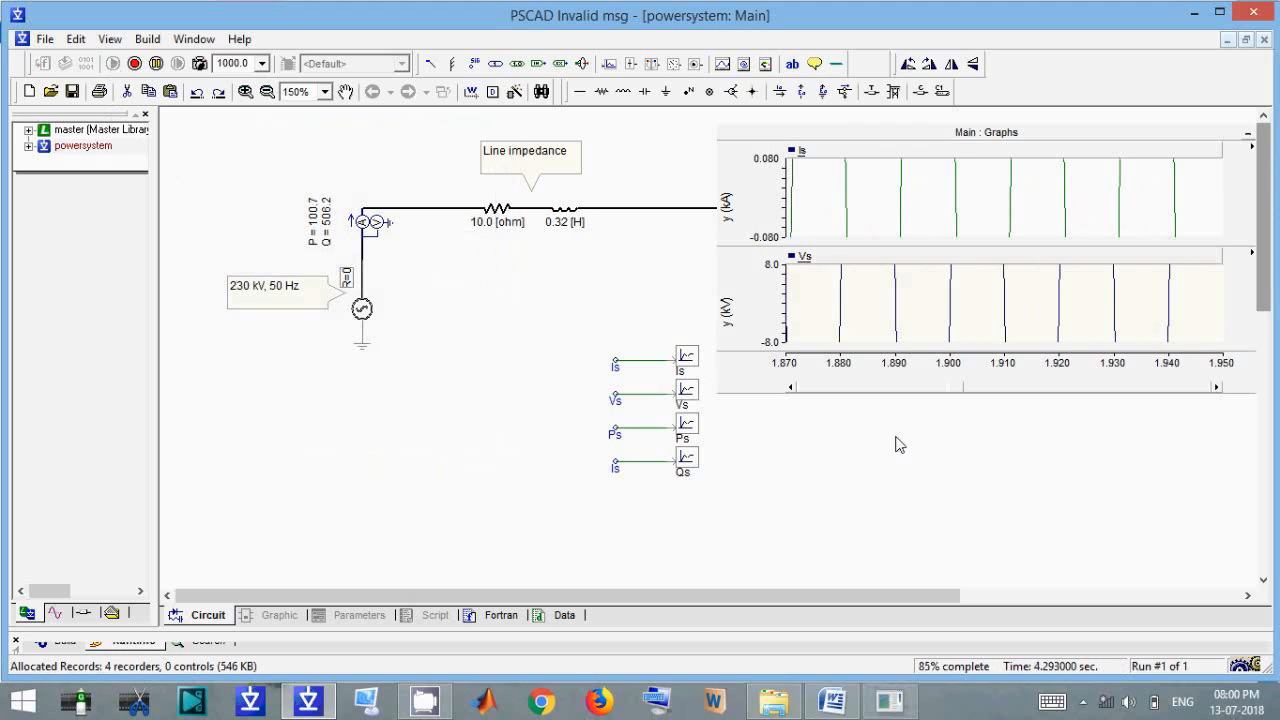
Fit the vertical axes of the Vs and Is graphs to their curves, and zoom both in on about 1.81 to 1.87 s.
left_click(884, 282)
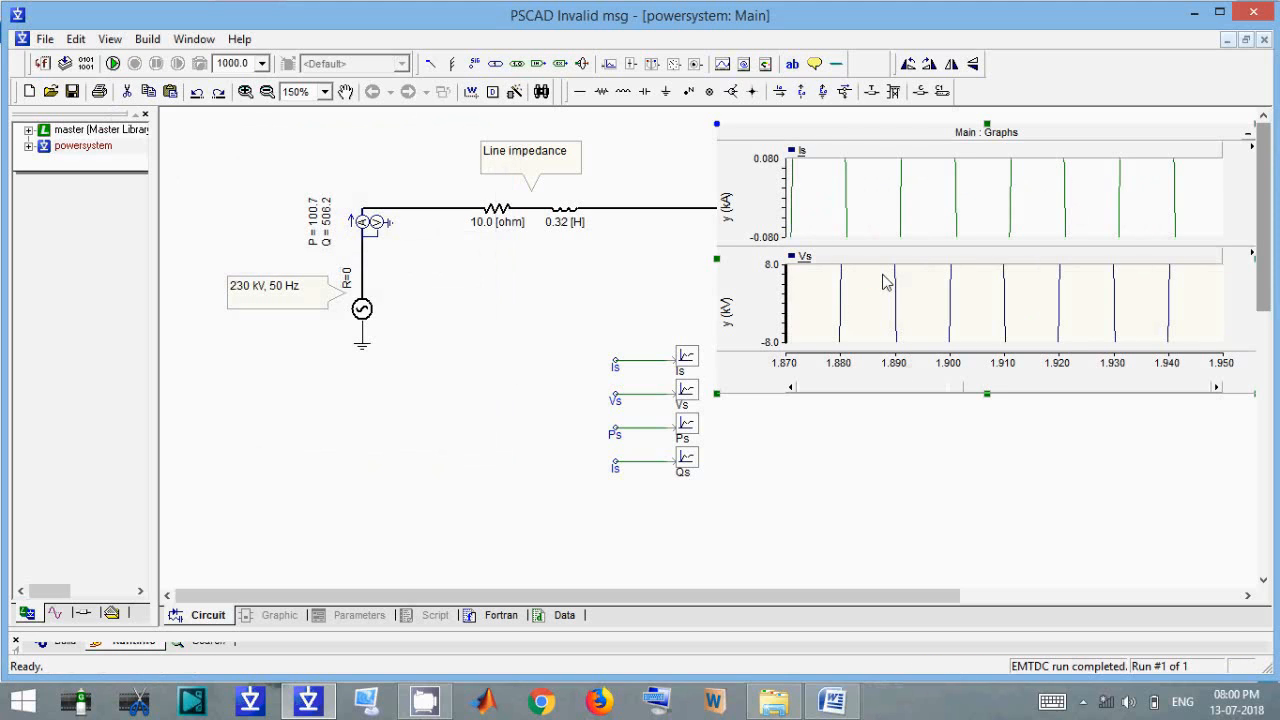
key("e")
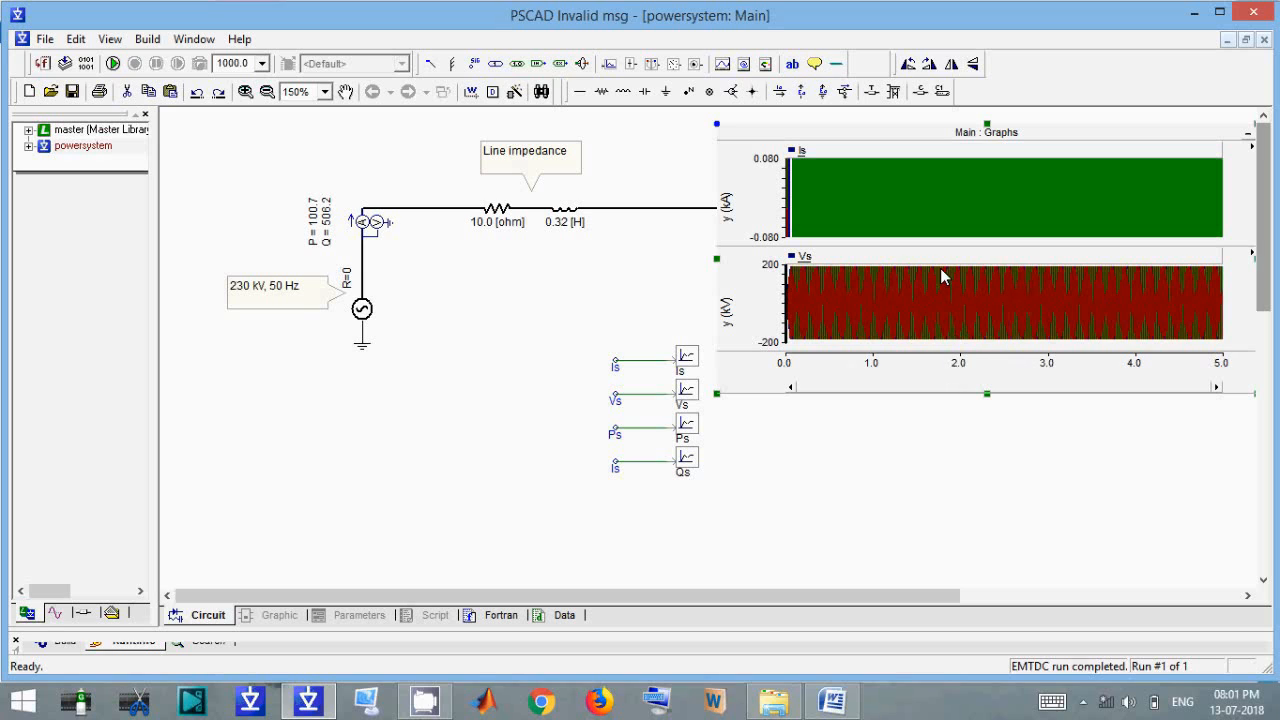
mouse_move(952, 340)
left_mouse_down()
mouse_move(960, 366)
mouse_move(958, 350)
left_mouse_up()
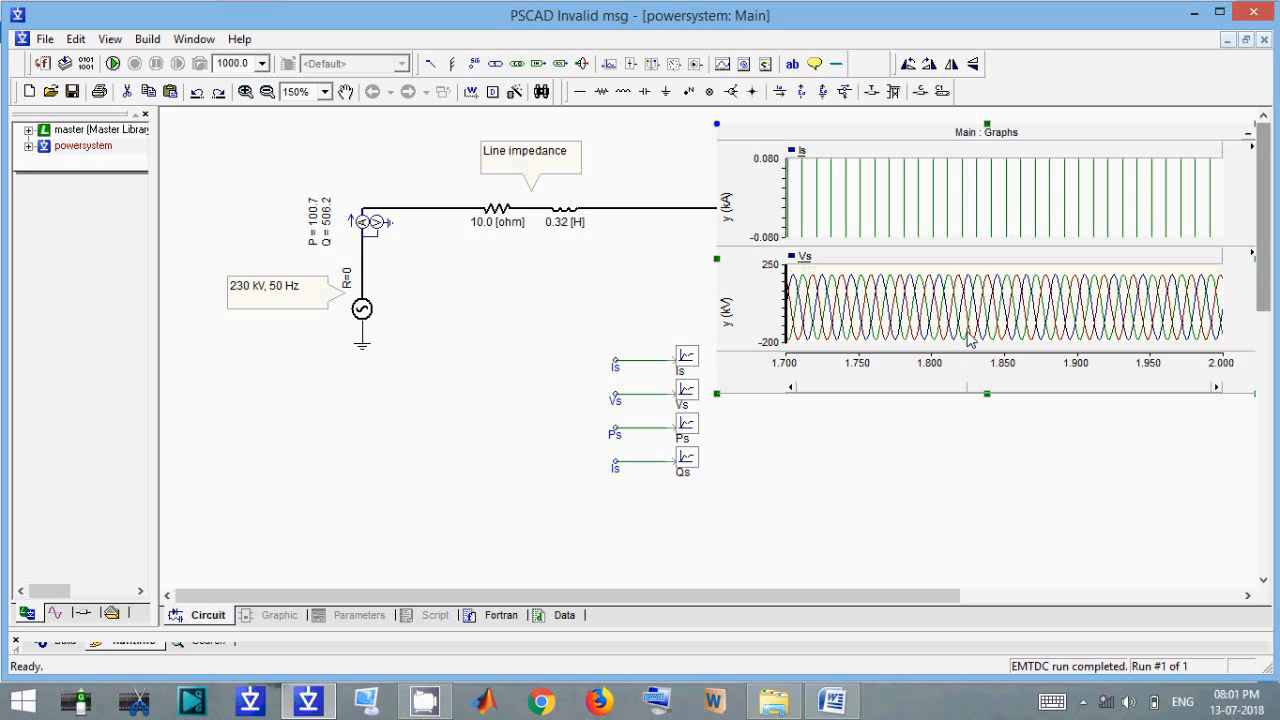
key("e")
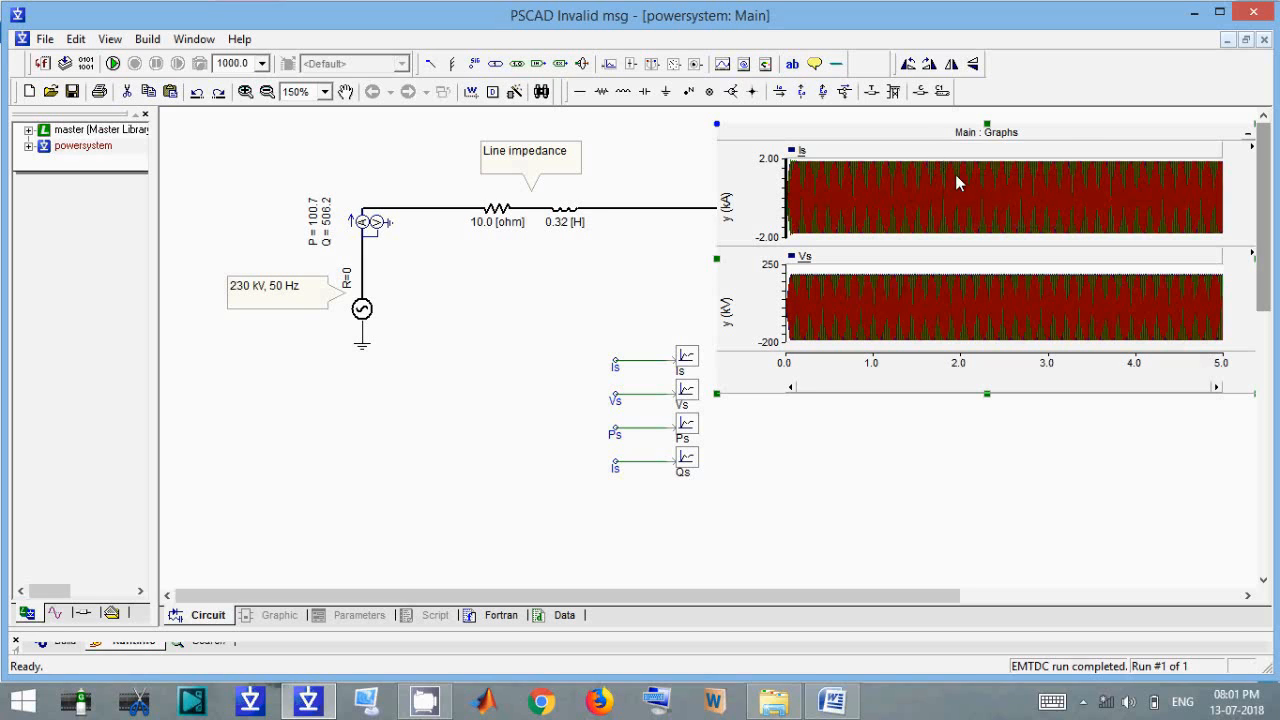
left_click_drag(942, 160, 958, 244)
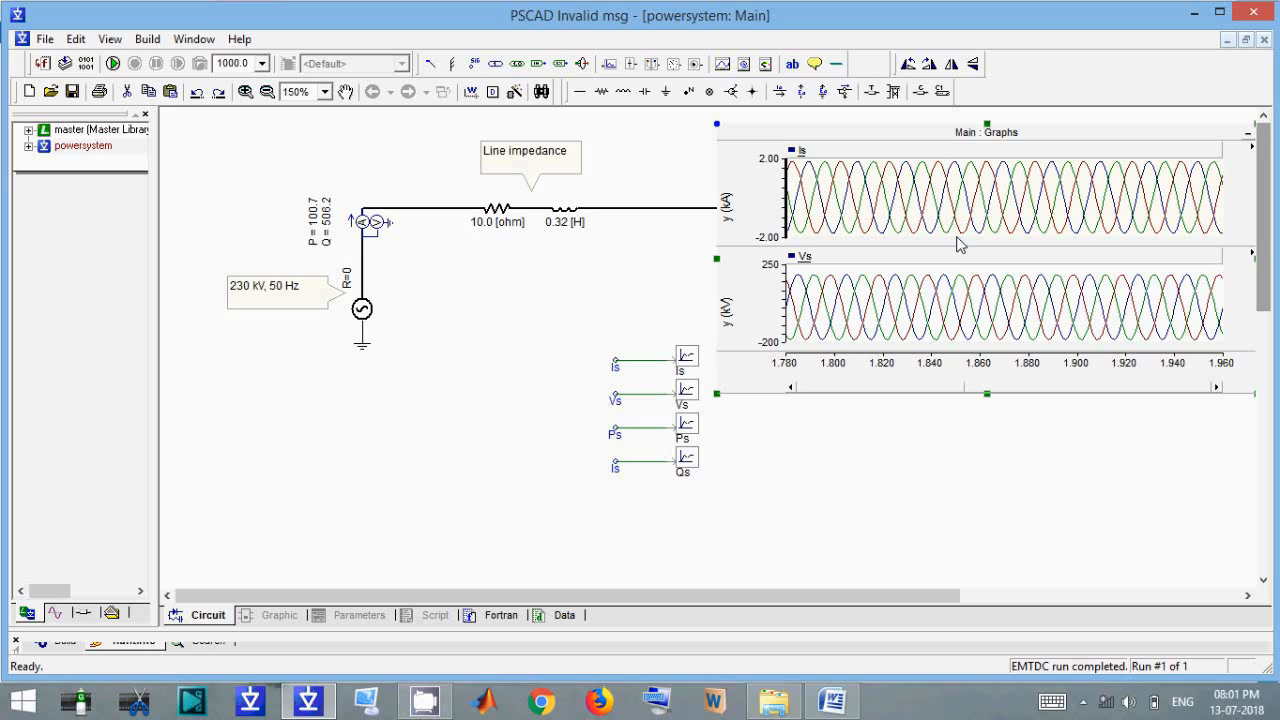
mouse_move(957, 258)
mouse_move(865, 277)
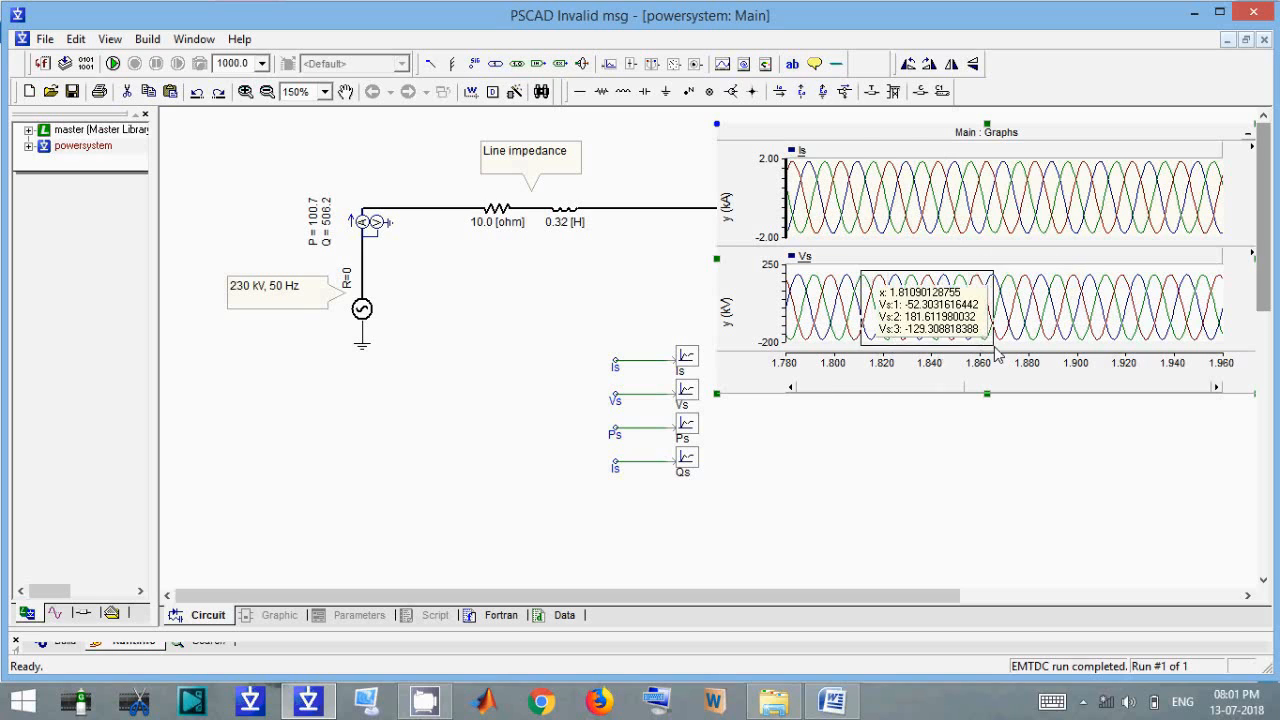
left_click_drag(997, 352, 997, 352)
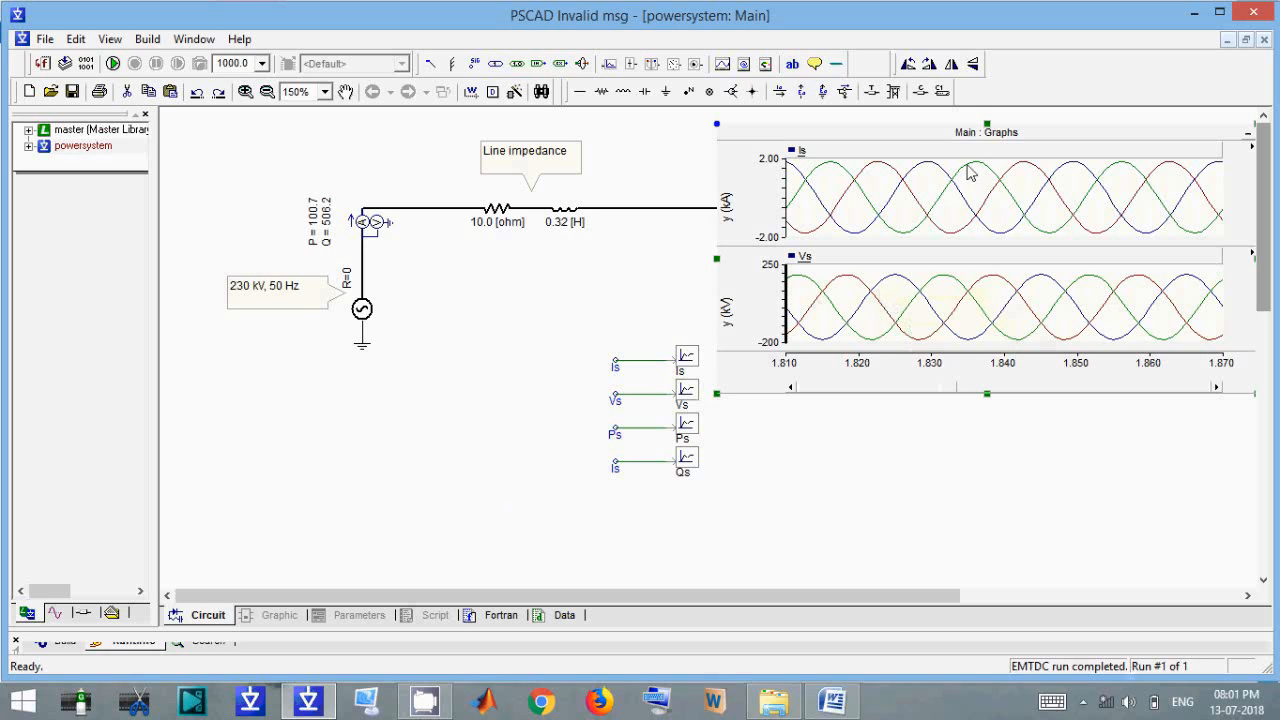
Add two more overlay graphs to the frame below Vs, and stretch the frame downward to enlarge all four graphs.
right_click(906, 141)
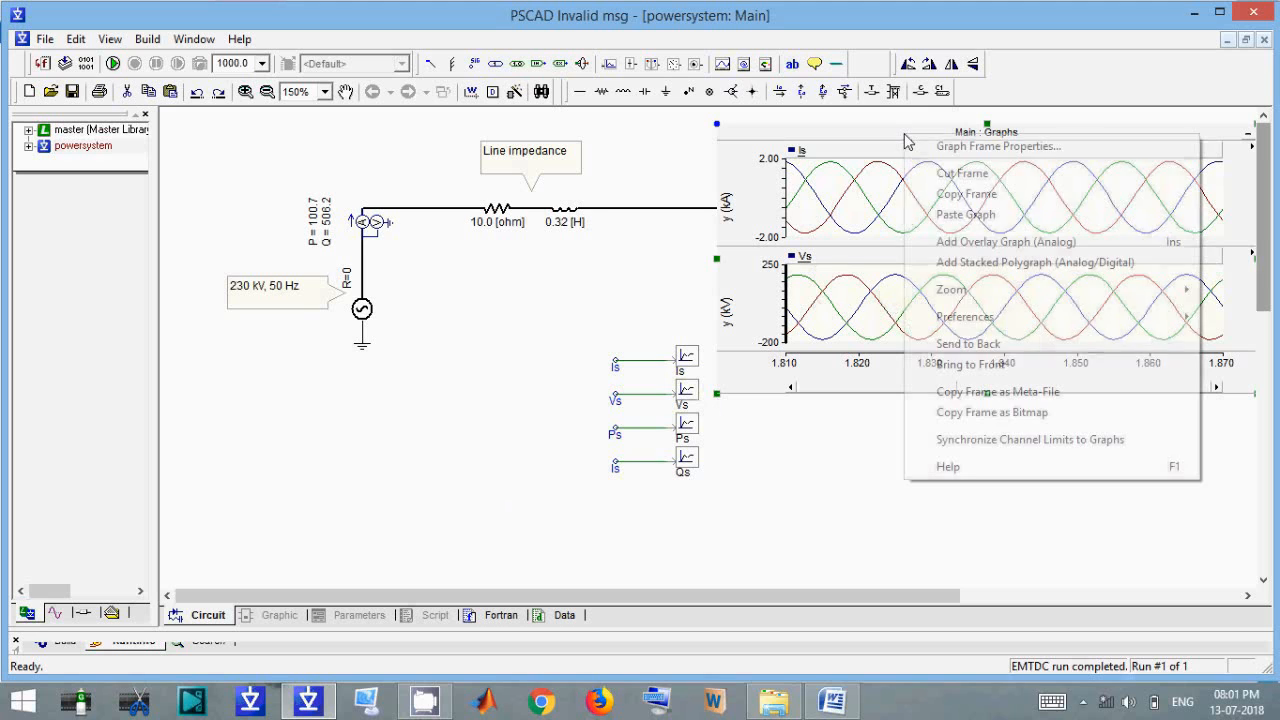
left_click(991, 243)
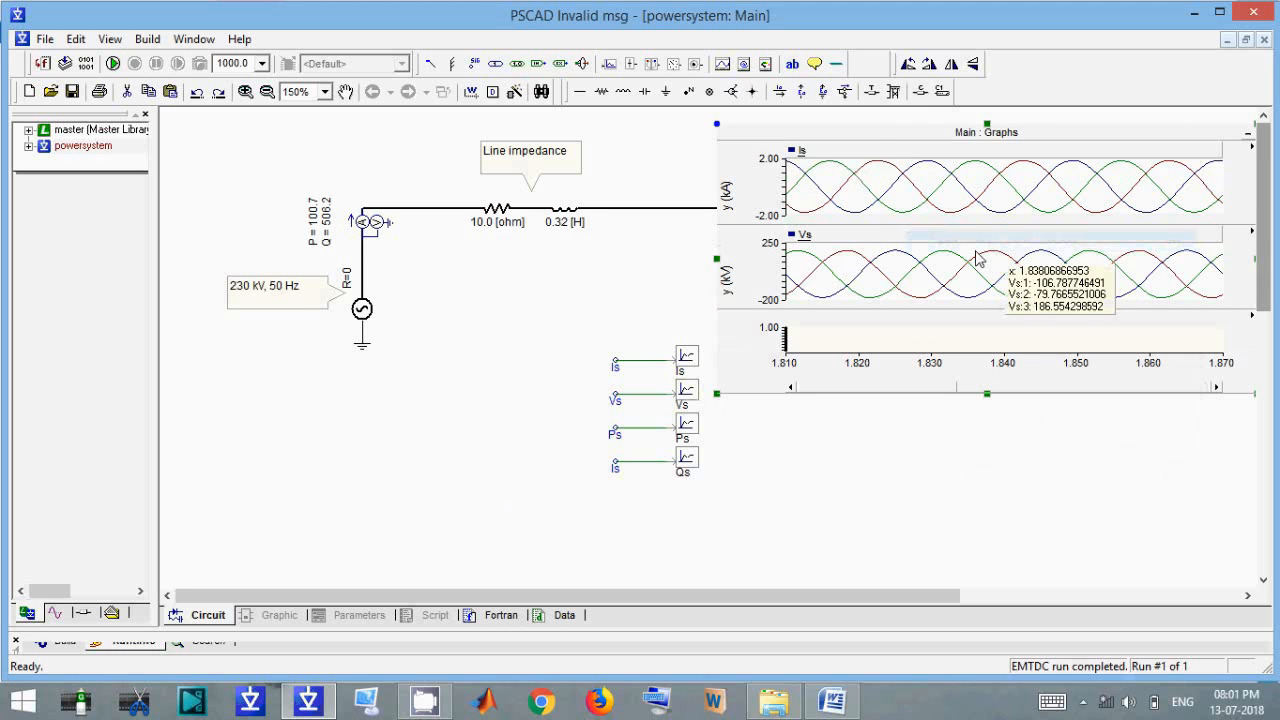
right_click(869, 130)
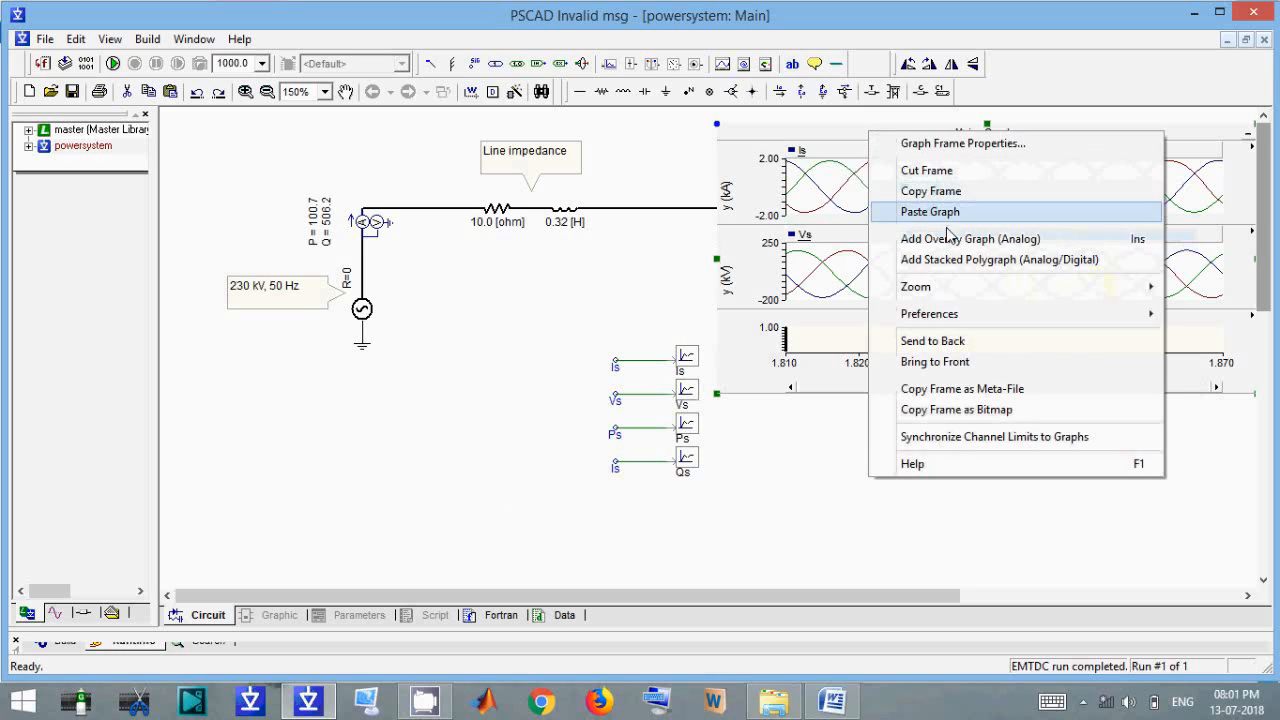
left_click(948, 238)
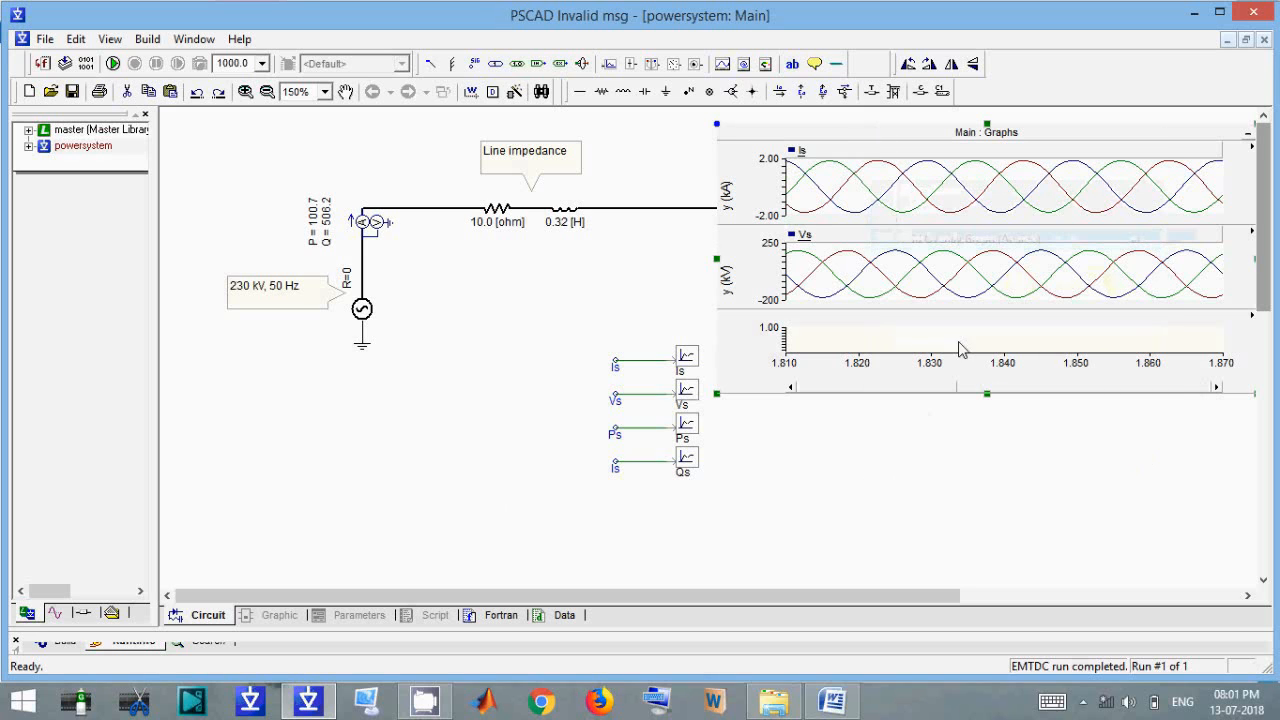
left_click_drag(988, 397, 980, 568)
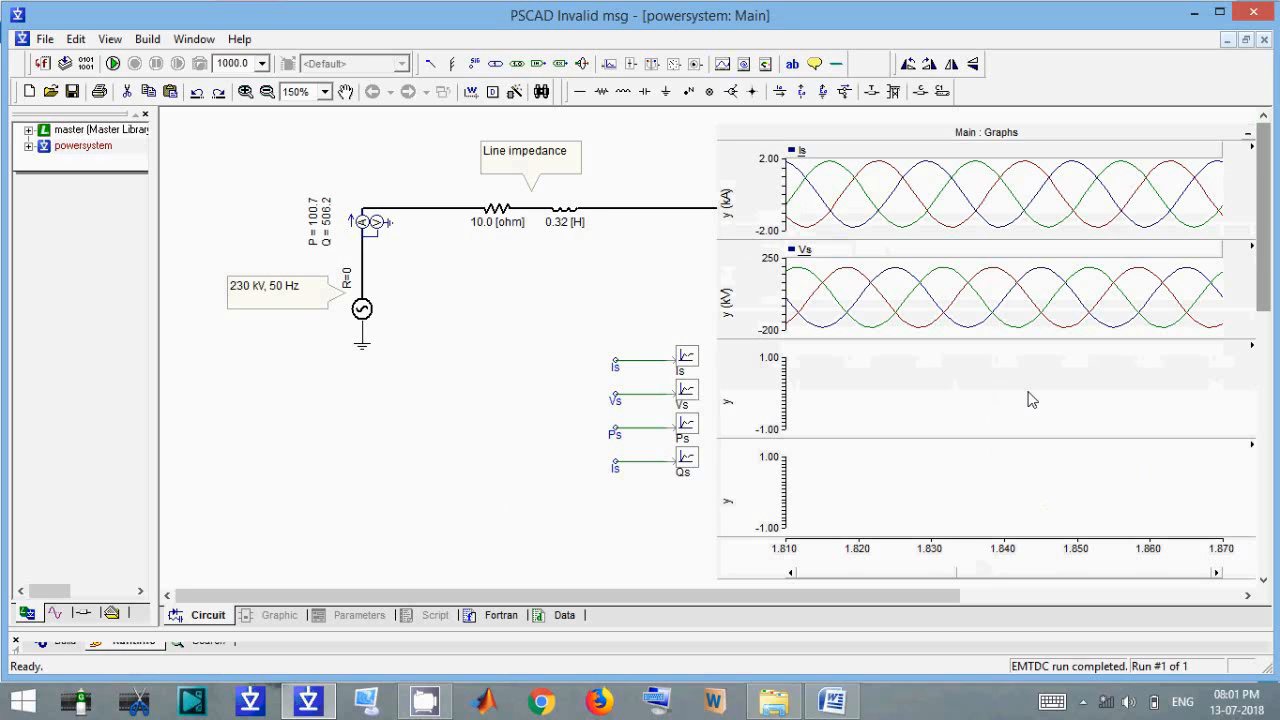
Add the Ps output channel as a curve to the empty graph directly below Vs.
left_click(678, 433)
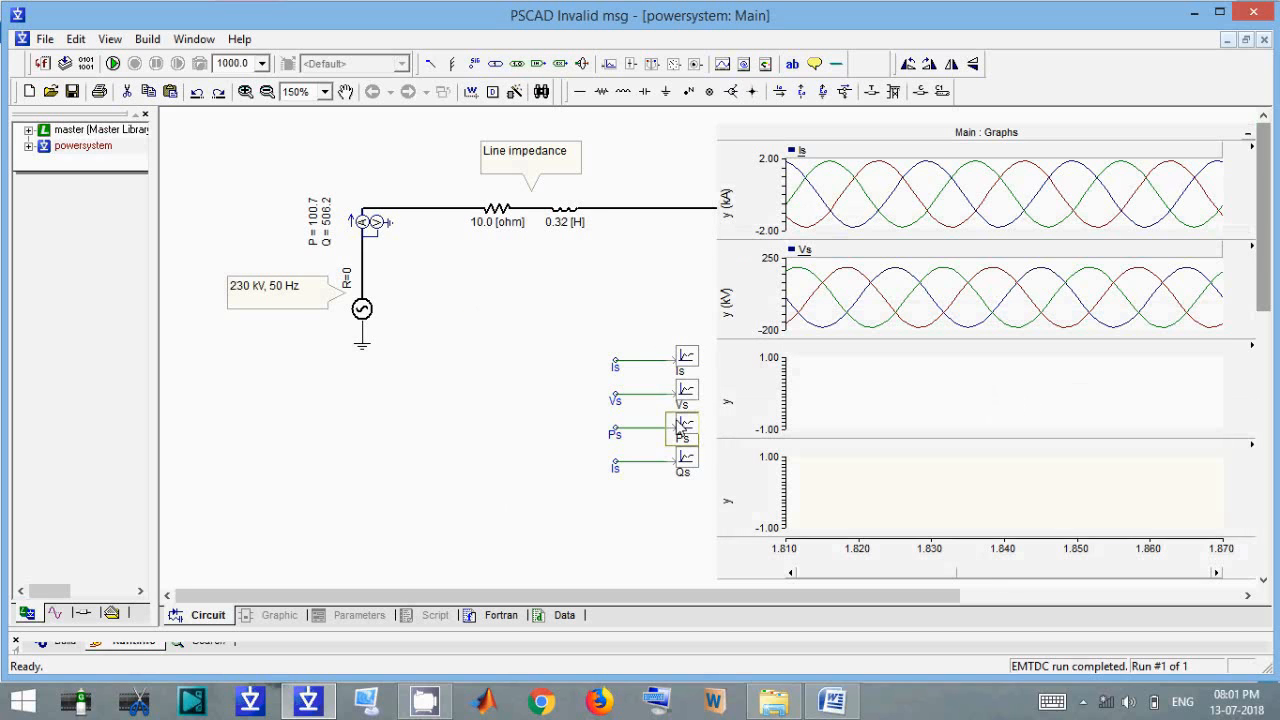
right_click(678, 433)
mouse_move(808, 594)
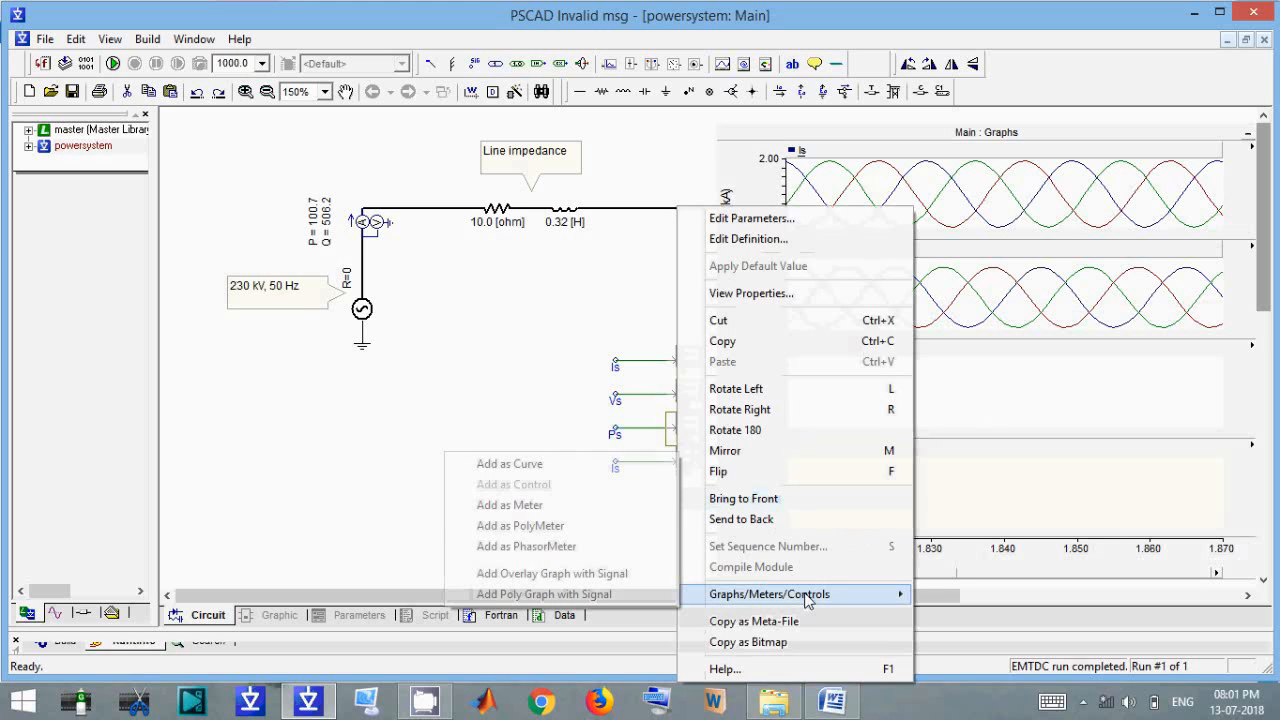
left_click(589, 463)
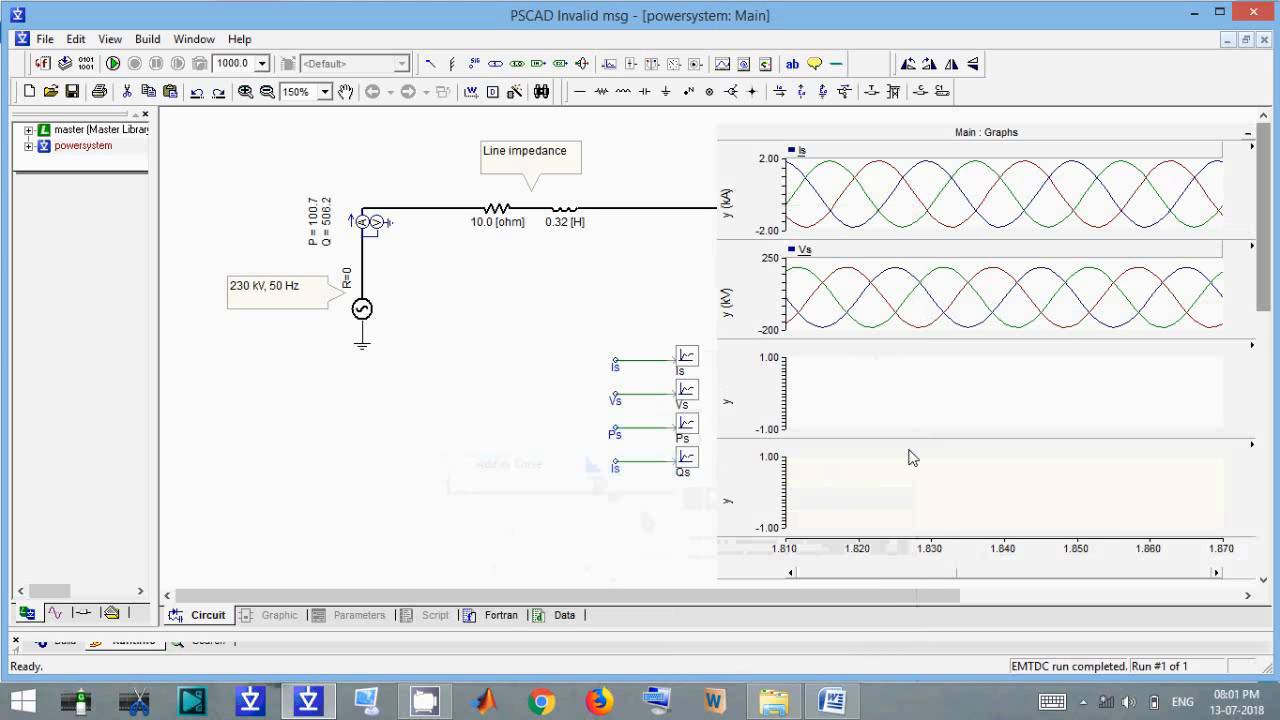
right_click(900, 401)
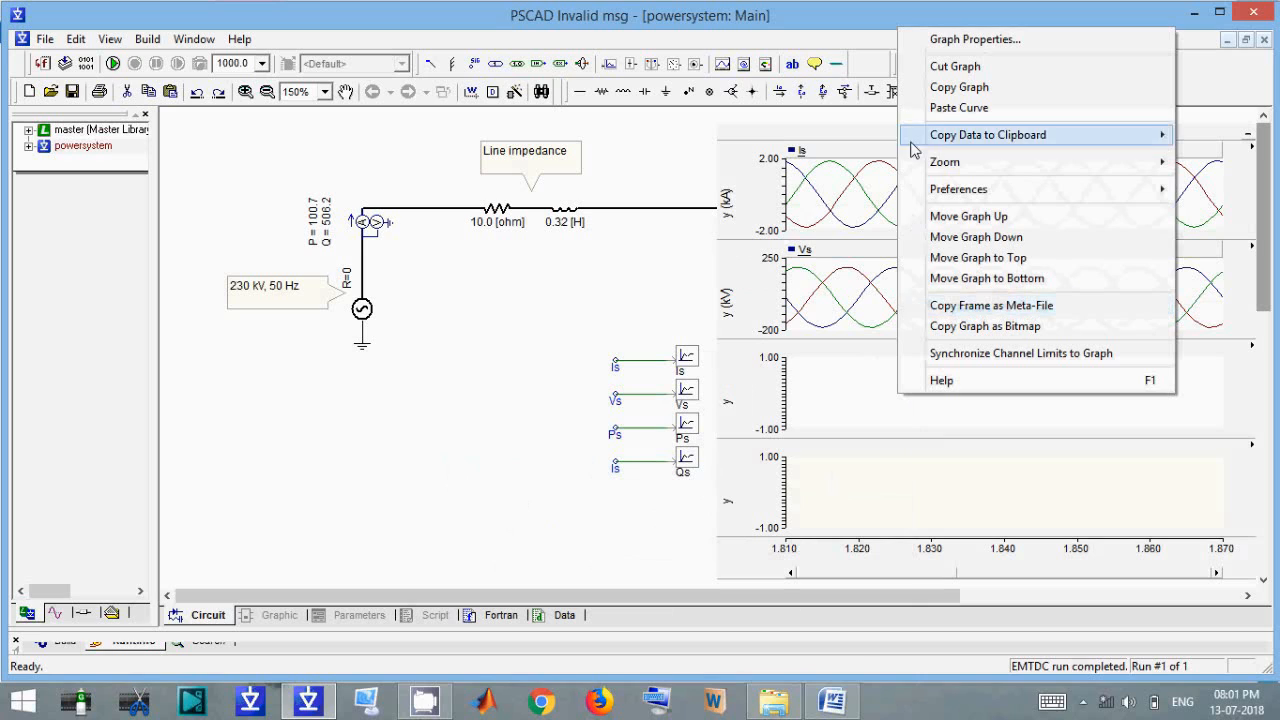
left_click(945, 108)
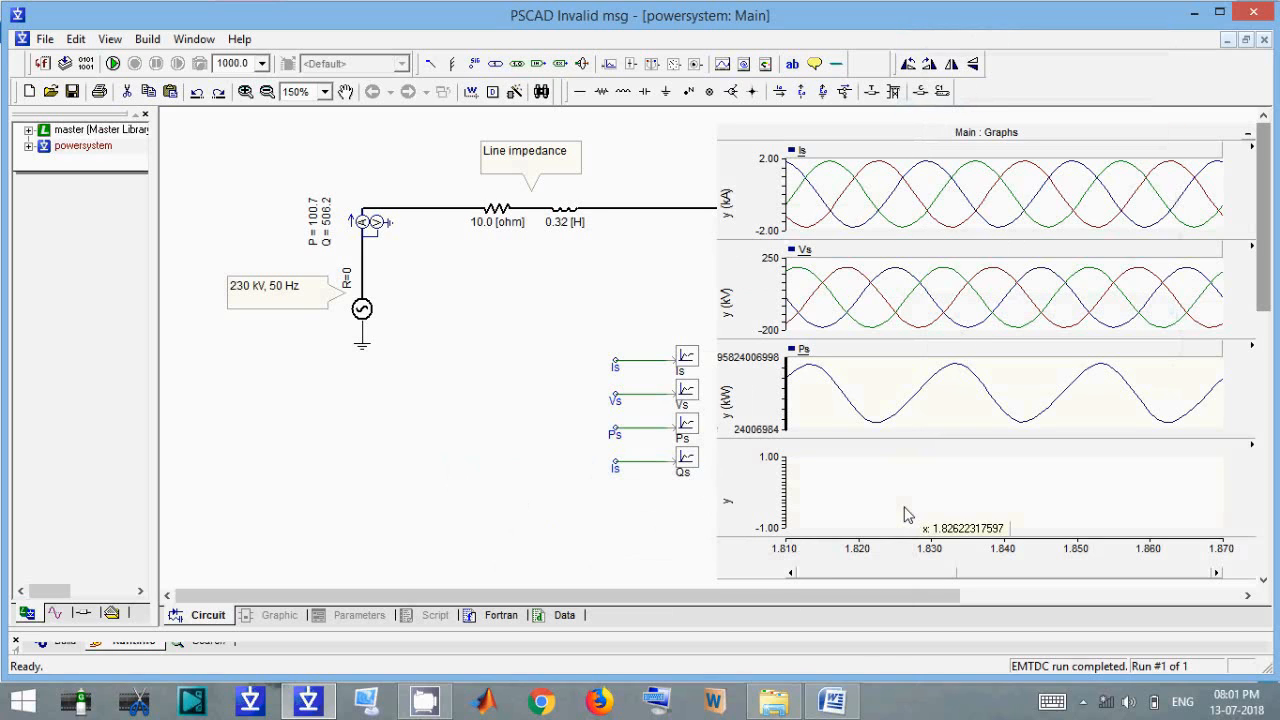
Add the Qs output channel as a curve to the last empty graph in the frame.
right_click(693, 462)
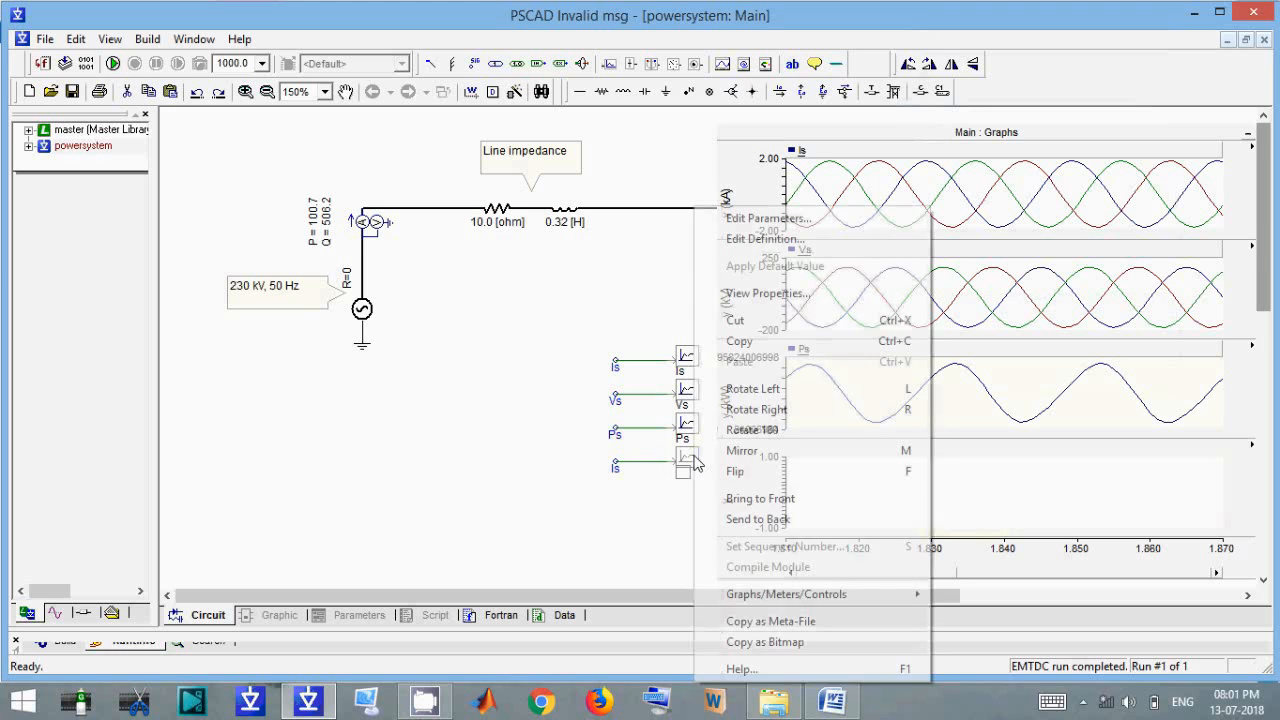
mouse_move(810, 594)
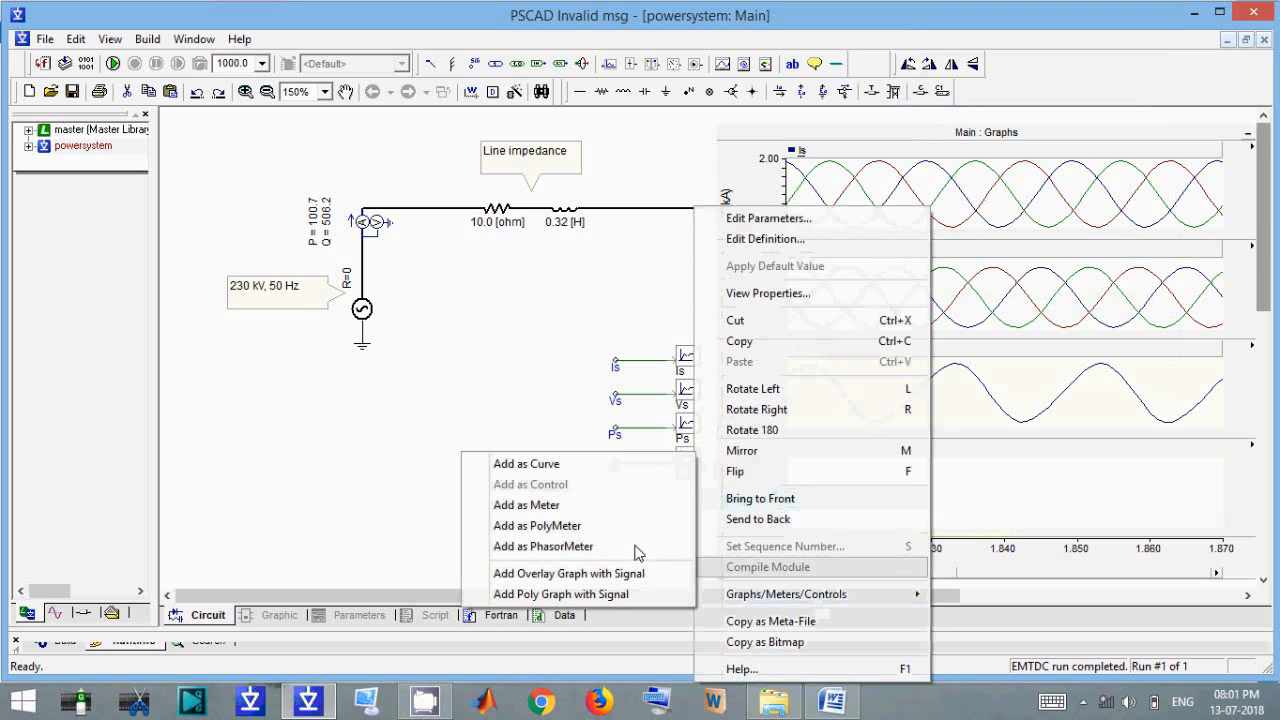
left_click(563, 468)
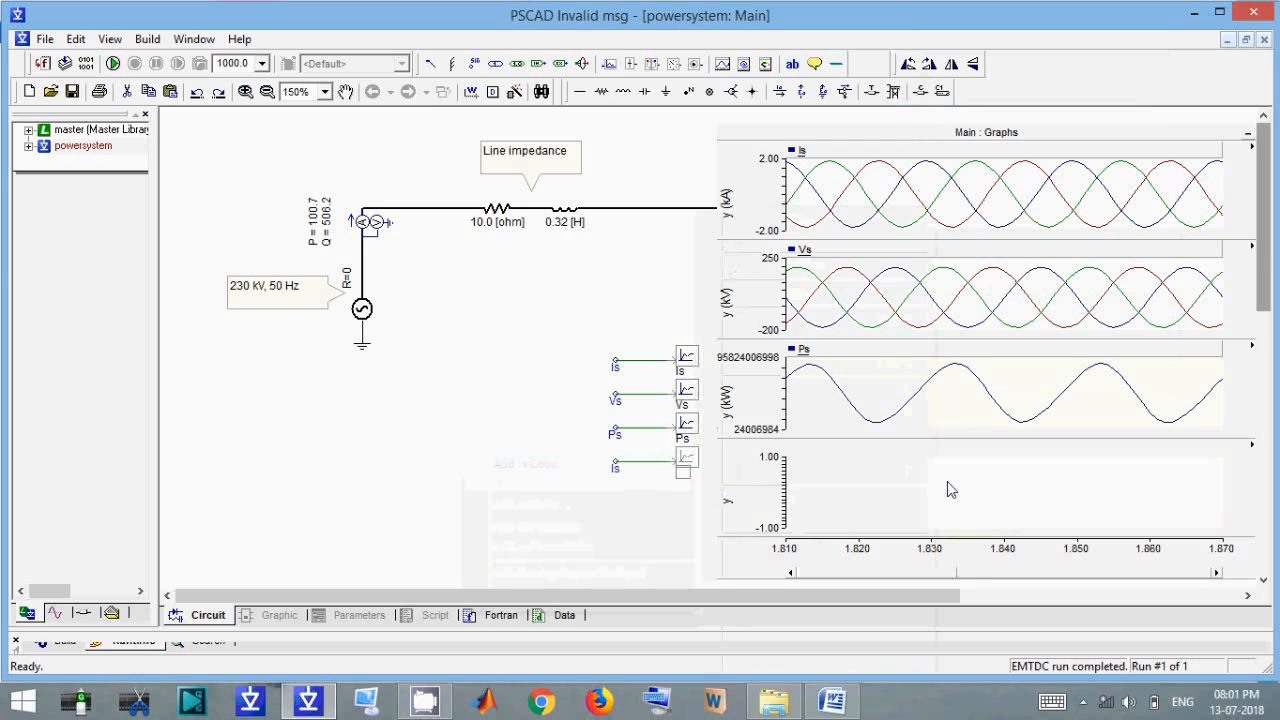
right_click(948, 487)
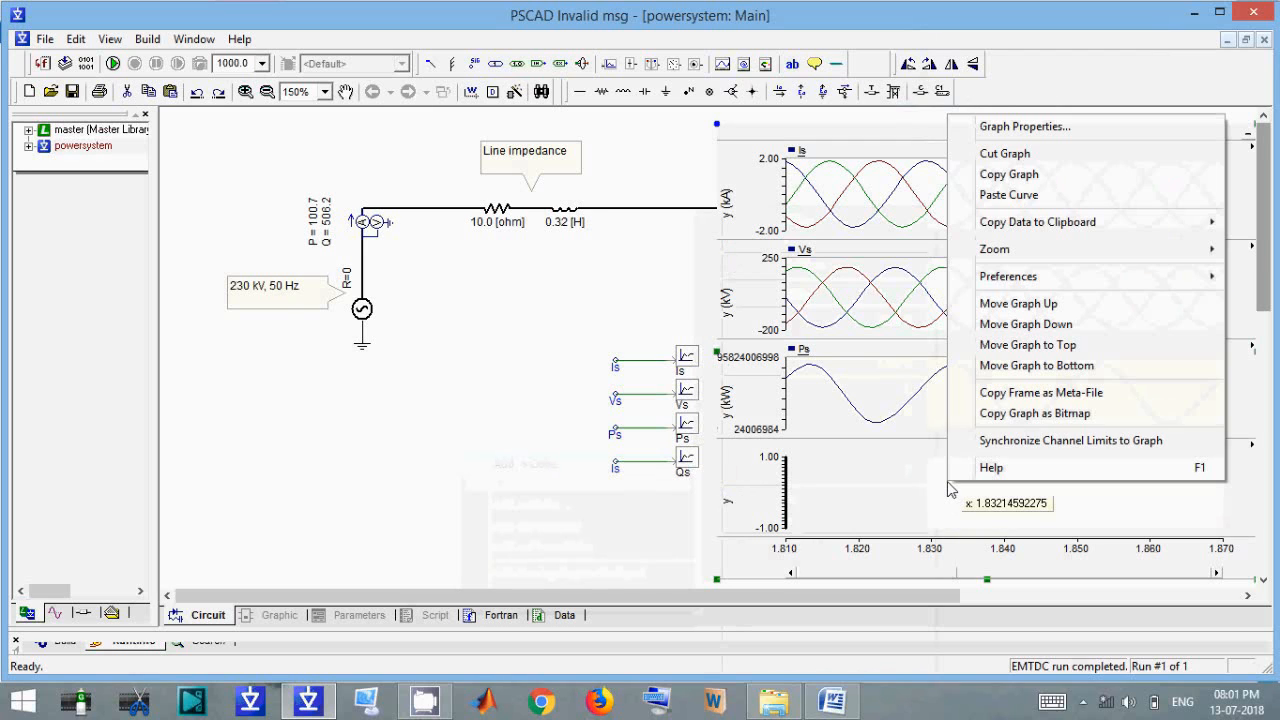
left_click(1010, 196)
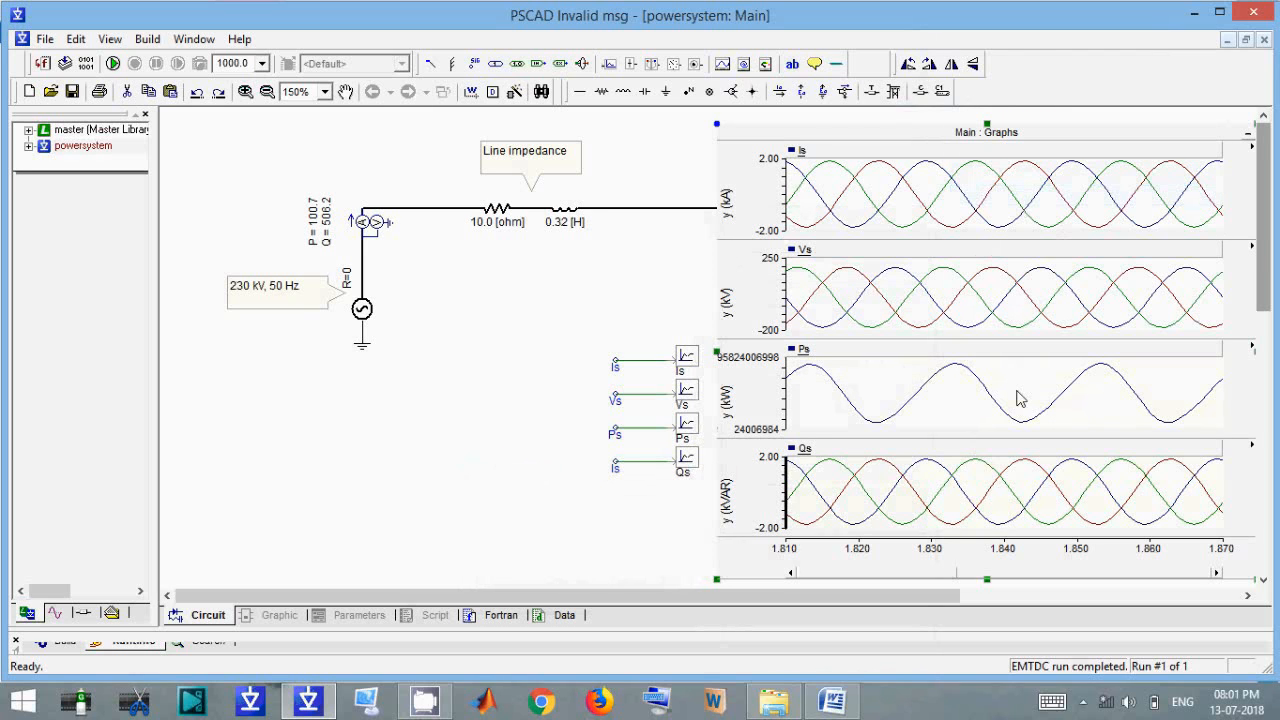
mouse_move(1020, 399)
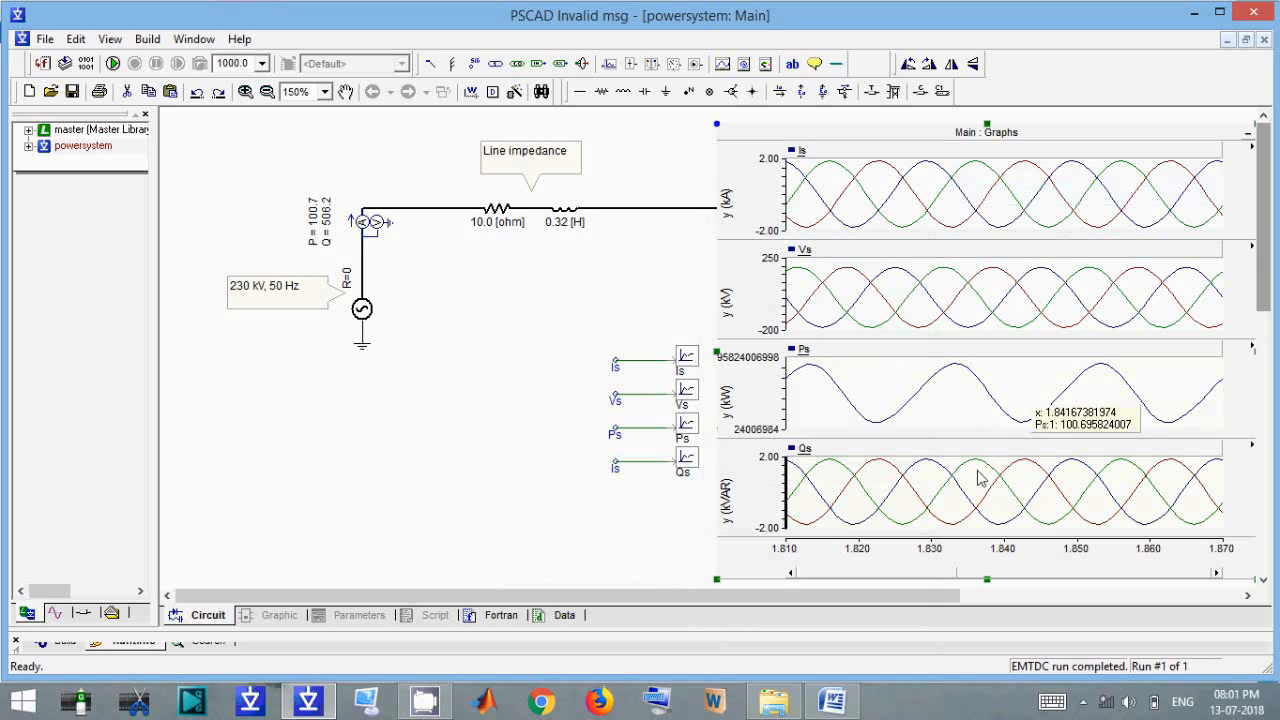
Rename the data signal label feeding the Qs channel to Qs, and run the simulation.
double_click(620, 470)
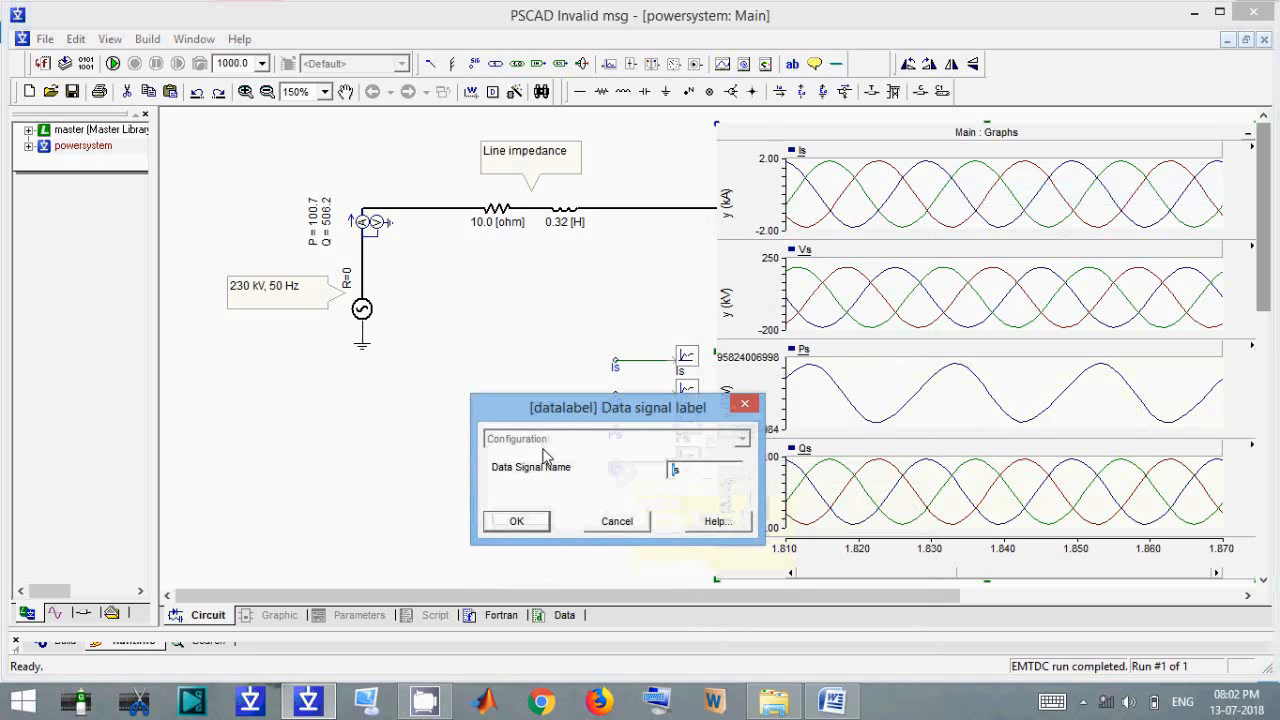
type("Qs")
left_click(510, 518)
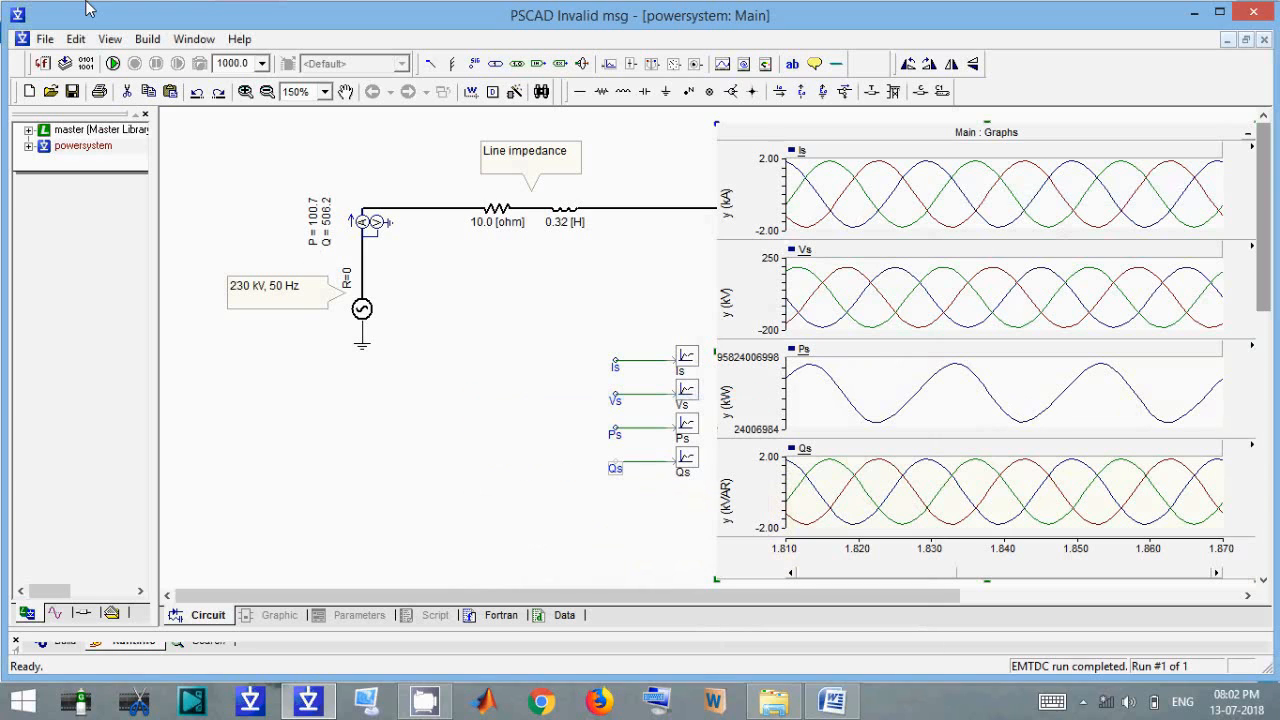
left_click(113, 63)
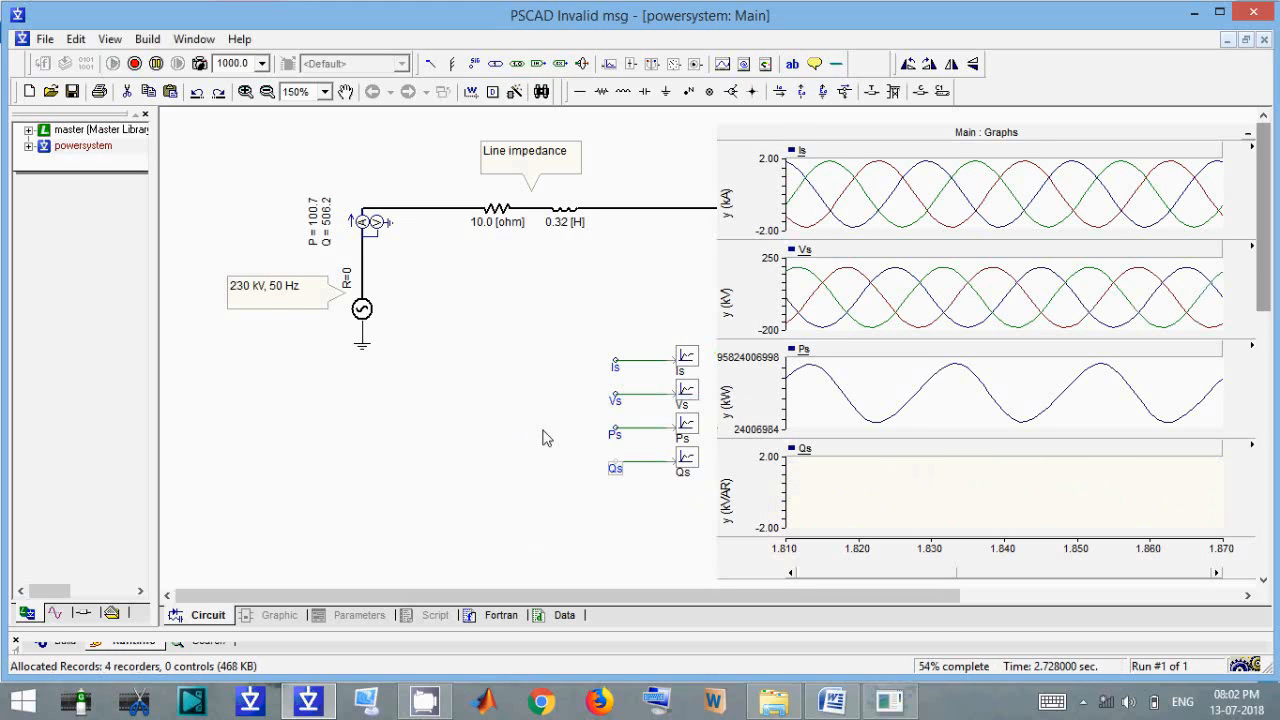
Fit all four graphs to the full 0 to 5 s run, and move the graph frame aside to uncover the Fixed load note.
left_click(1252, 150)
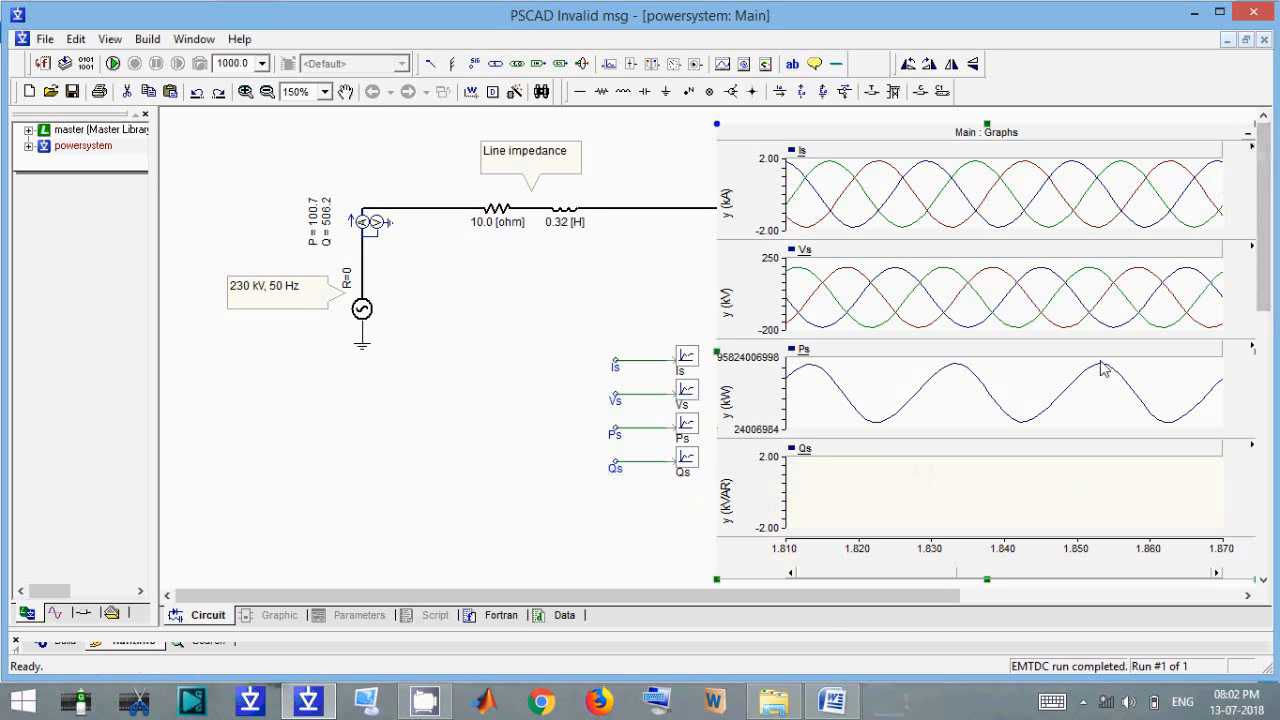
left_click_drag(827, 605, 920, 598)
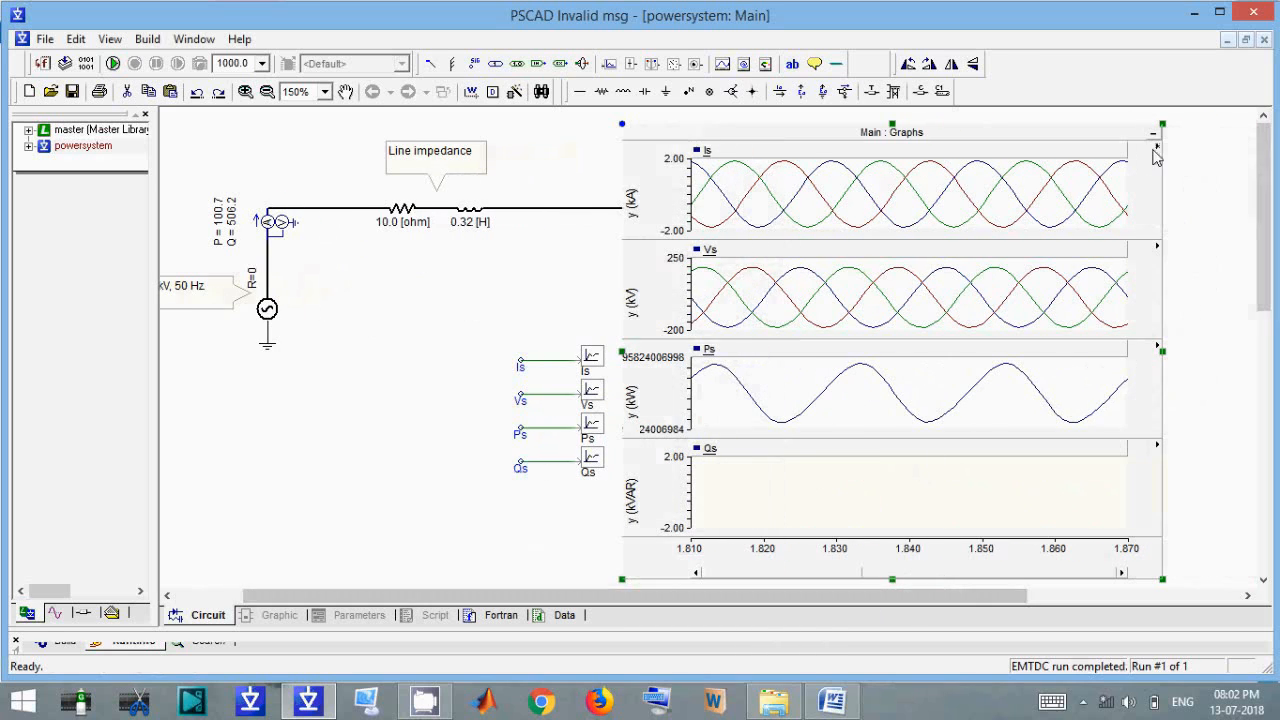
mouse_move(1160, 150)
left_click(1171, 216)
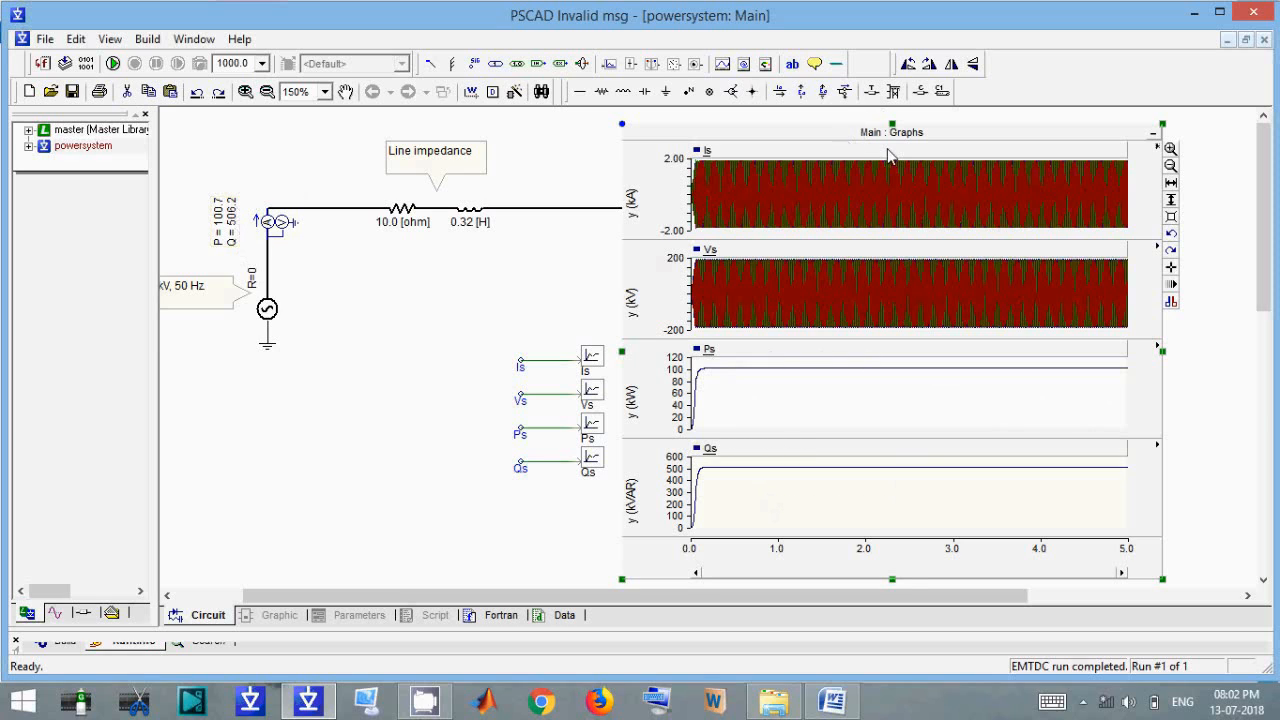
mouse_move(889, 154)
left_mouse_down()
mouse_move(966, 169)
mouse_move(889, 126)
mouse_move(914, 143)
mouse_move(903, 143)
left_mouse_up()
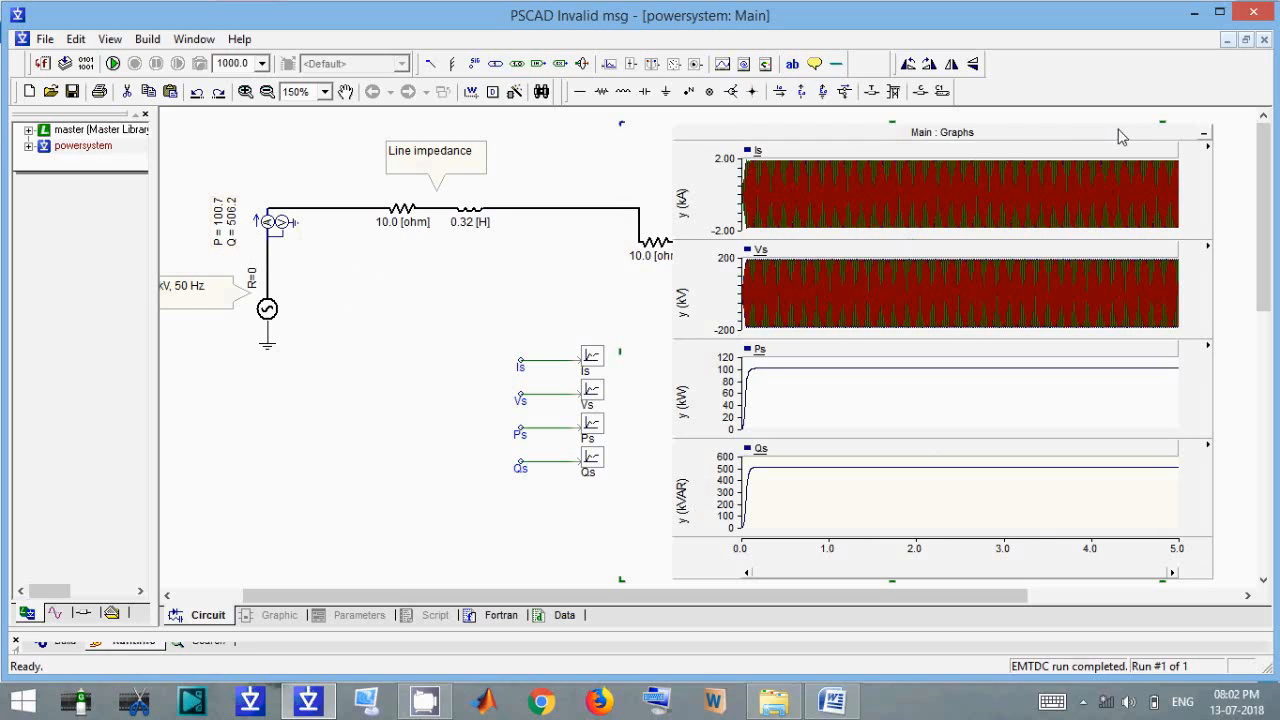
left_click_drag(1113, 138, 1216, 155)
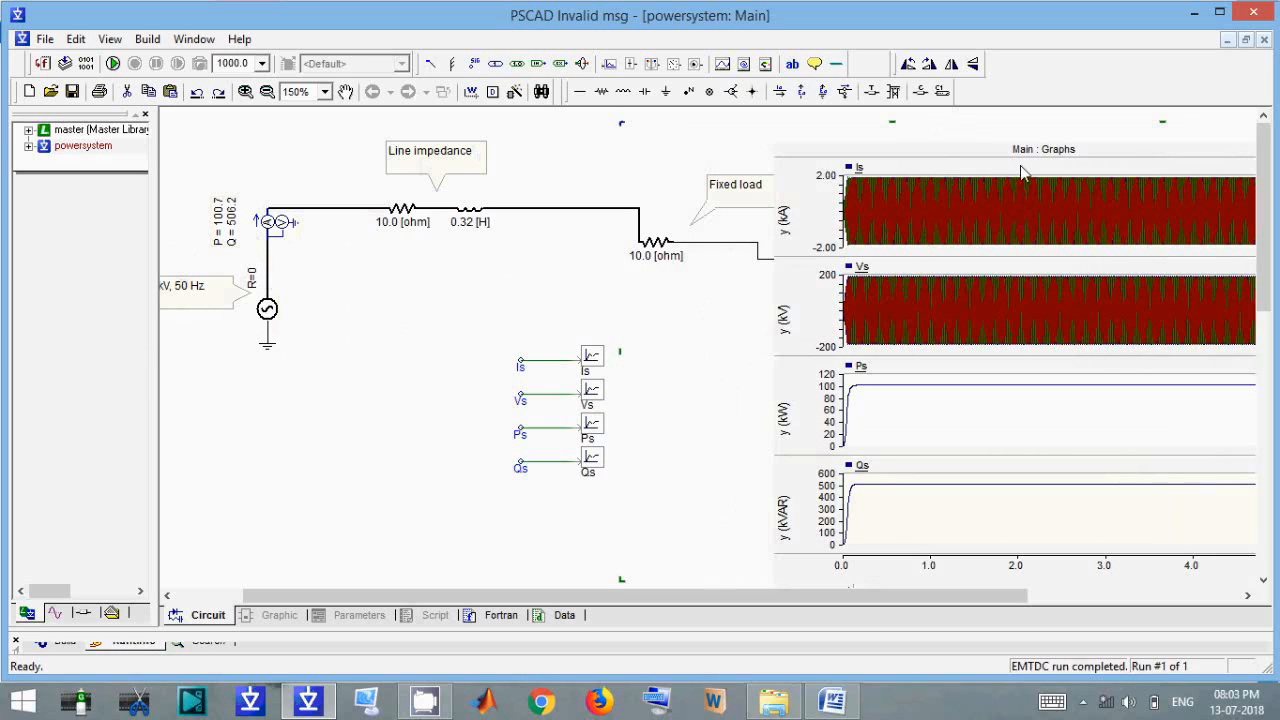
Switch to the Word tutorial outline and review the items on plotting current, voltage and power and on using a variable load.
left_click(832, 702)
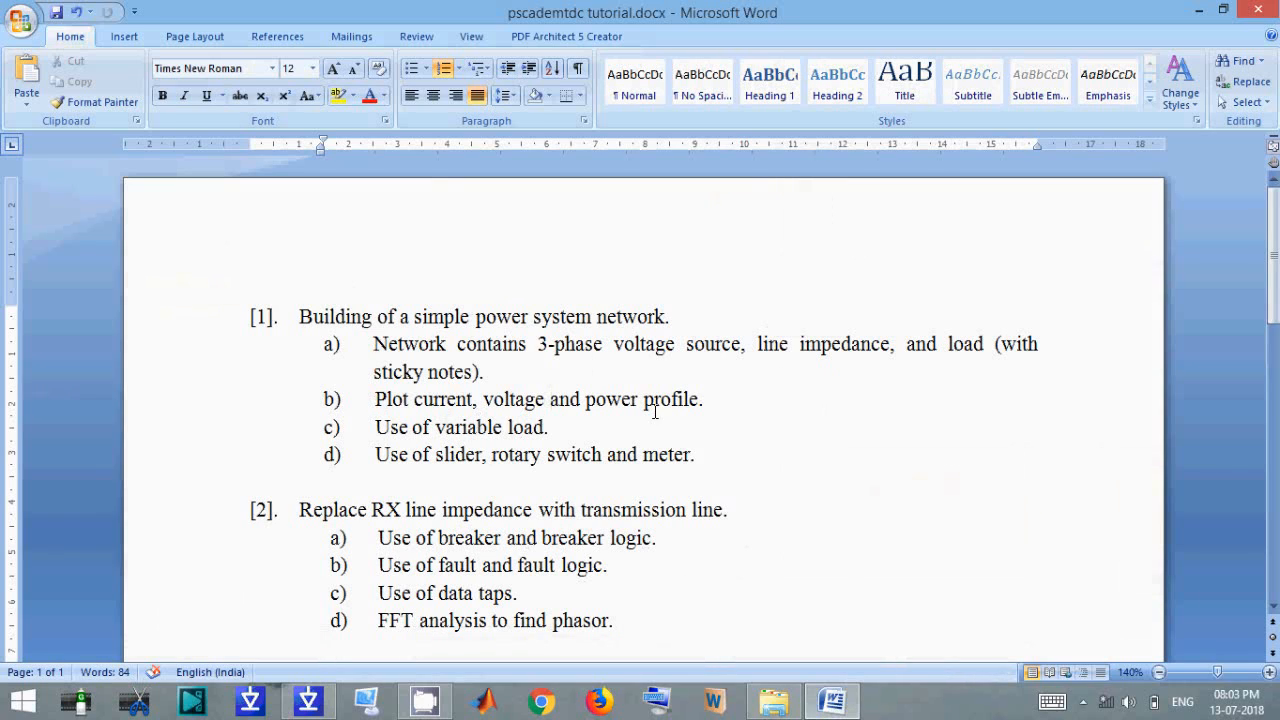
left_click_drag(716, 399, 374, 400)
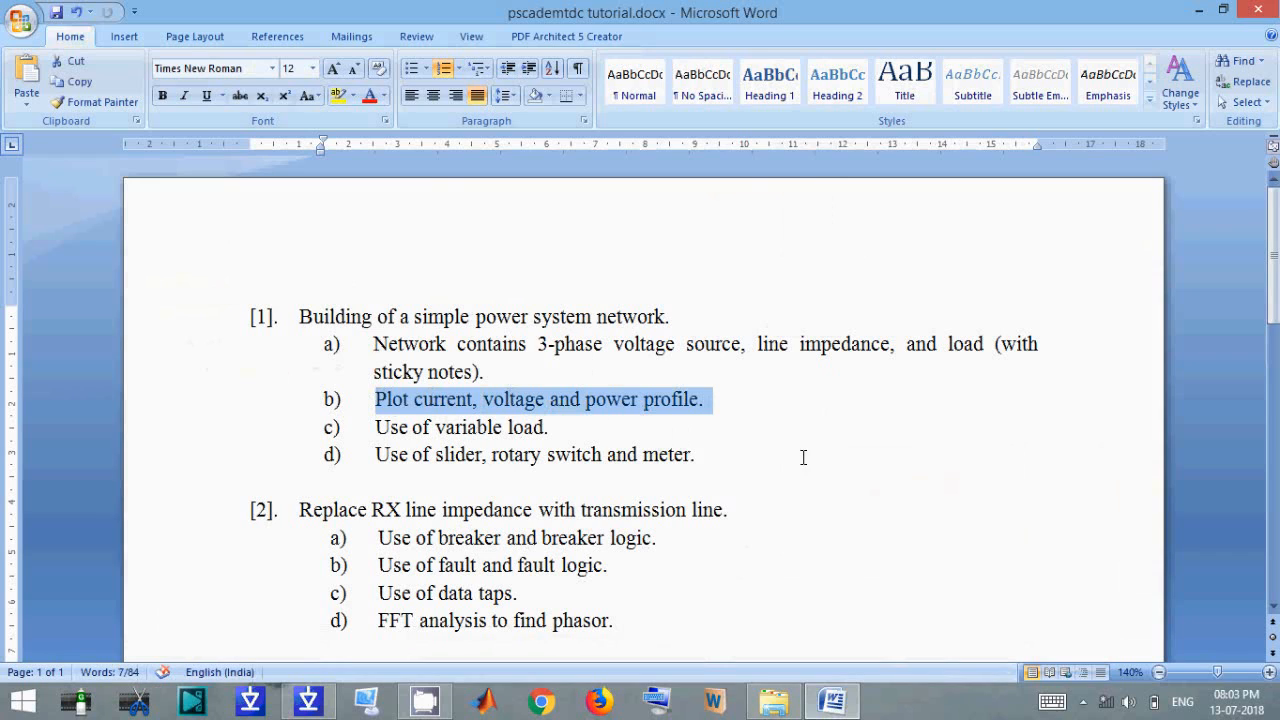
left_click(940, 427)
left_click_drag(527, 427, 404, 425)
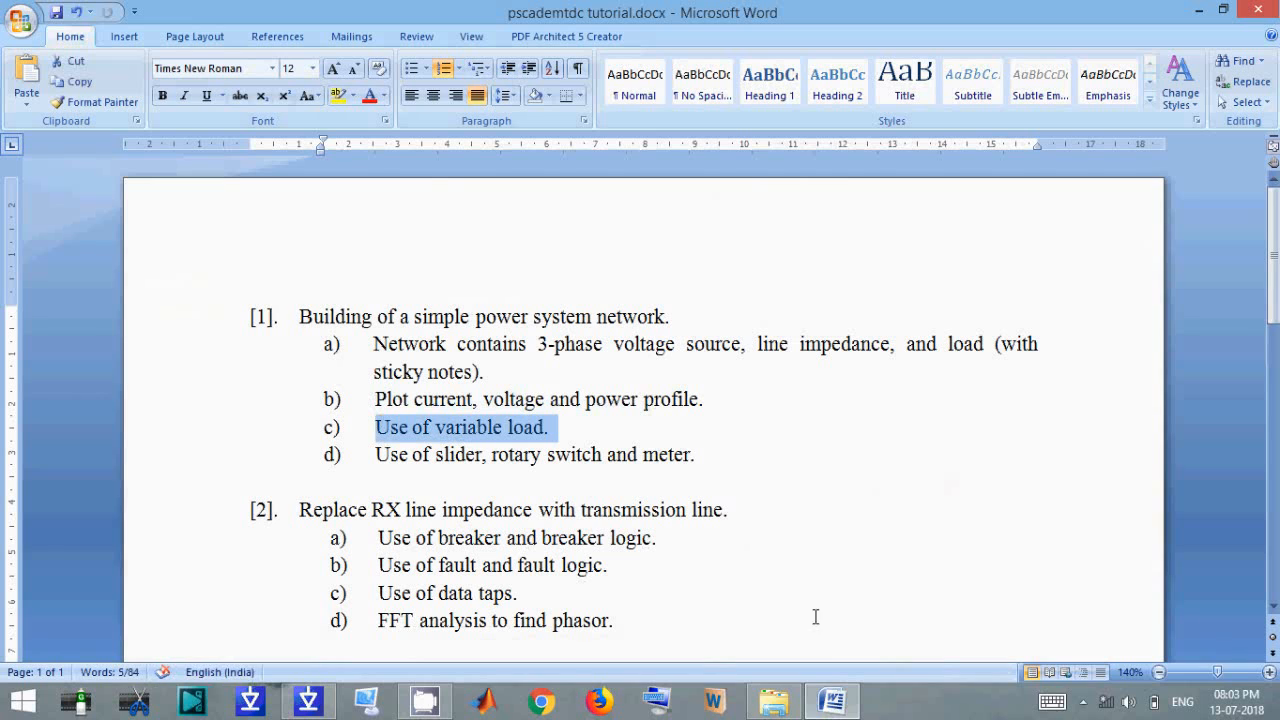
Return to PSCAD and move the graph frame down so it clears the fixed load and its ground.
left_click(832, 705)
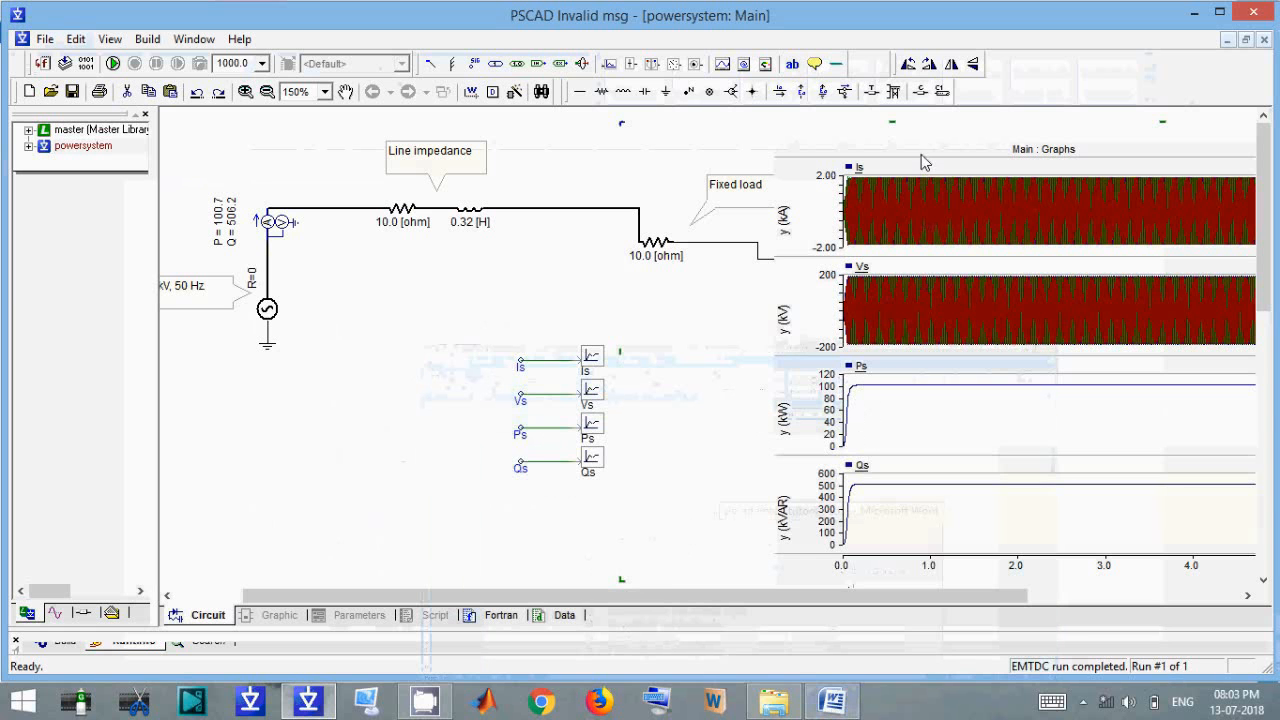
left_click_drag(921, 154, 1041, 336)
left_click_drag(951, 302, 945, 300)
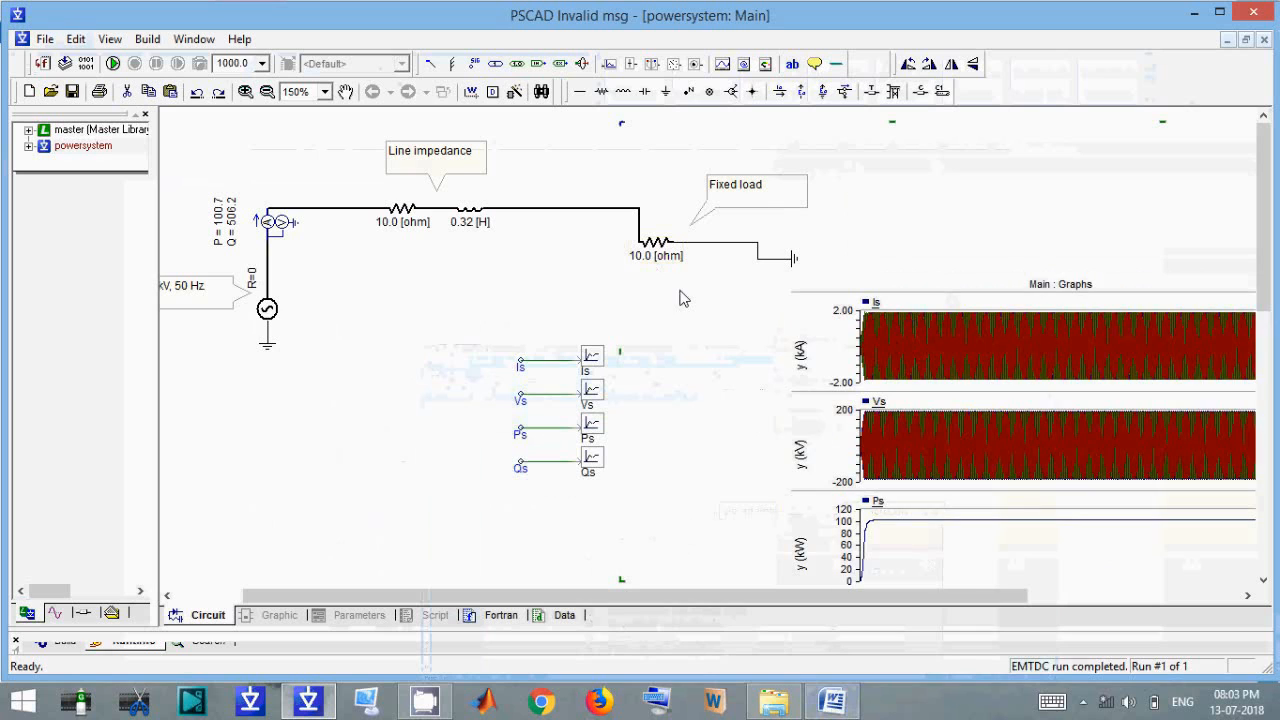
Copy the variable resistor from the master library's Passive page and paste it into the powersystem circuit below the line impedance.
double_click(73, 133)
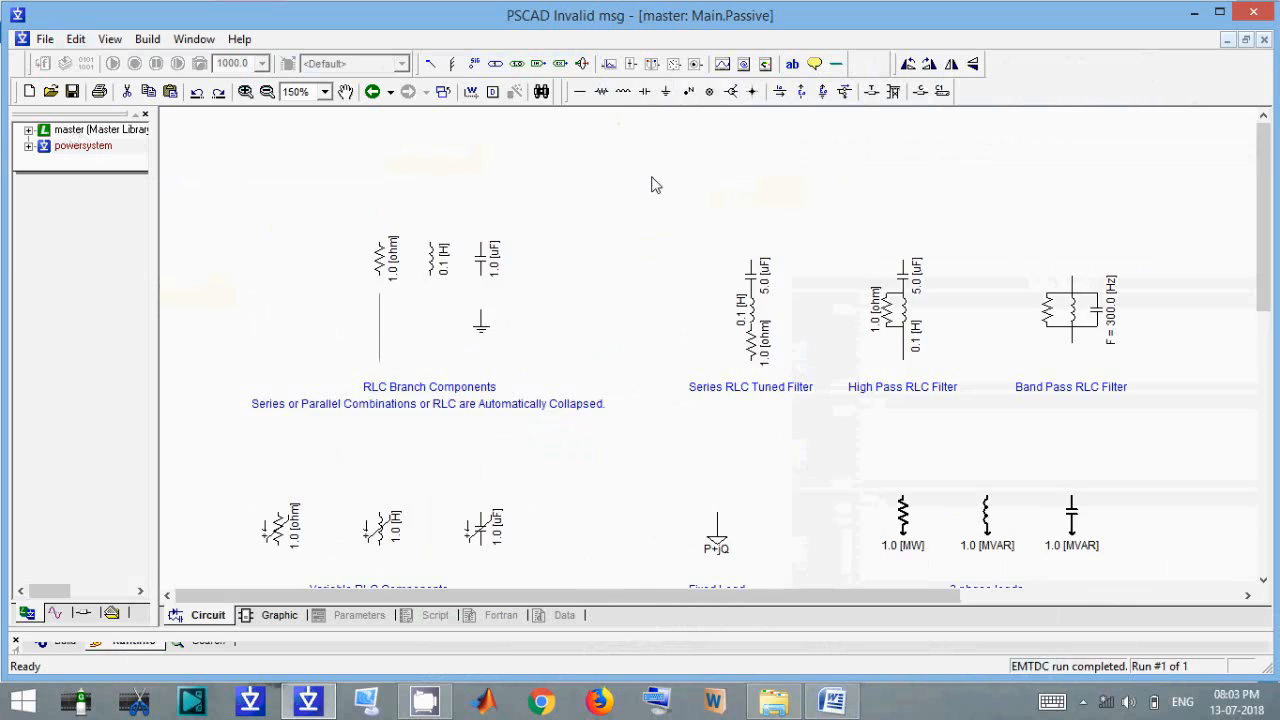
scroll(640, 190, "down", 3)
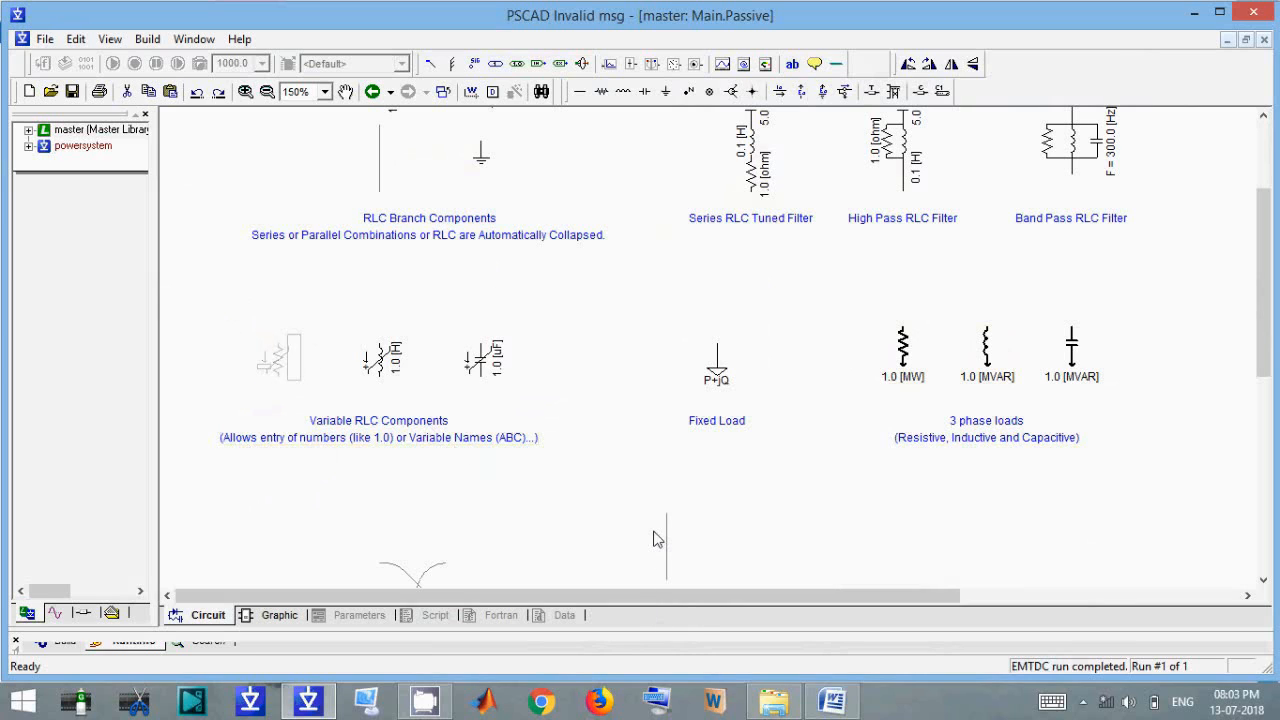
right_click(287, 365)
left_click(333, 343)
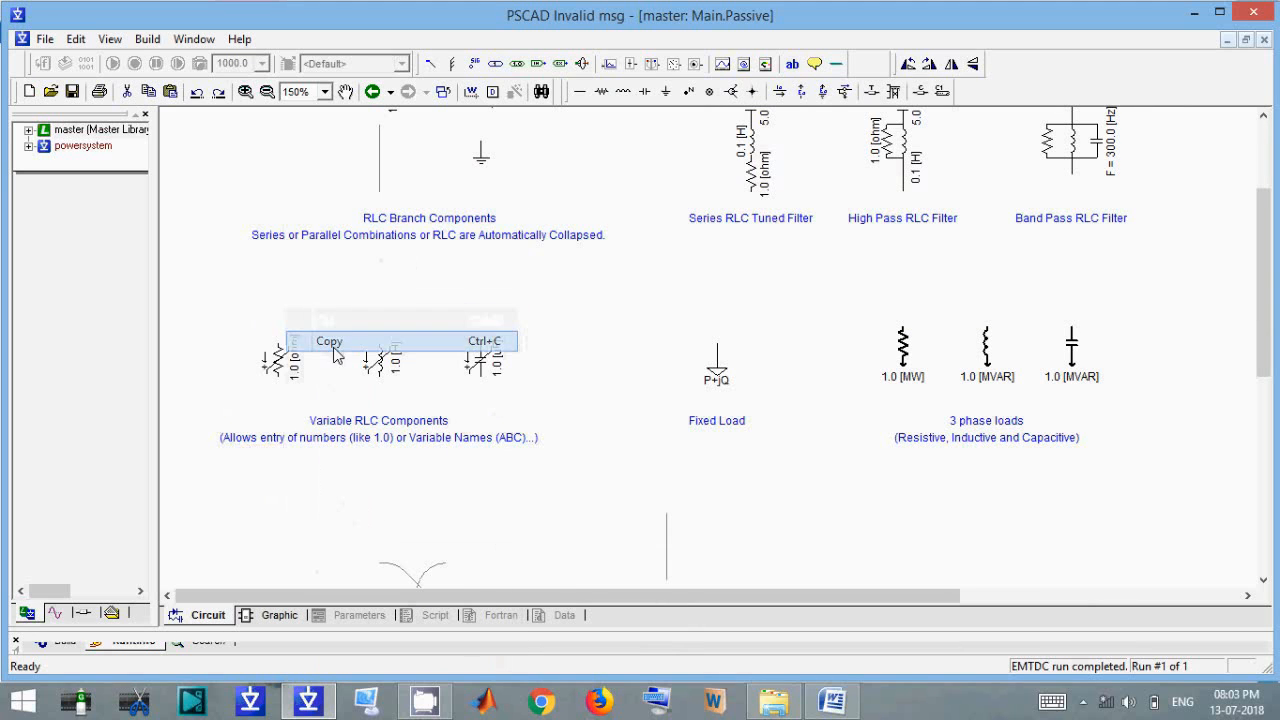
double_click(96, 148)
right_click(512, 275)
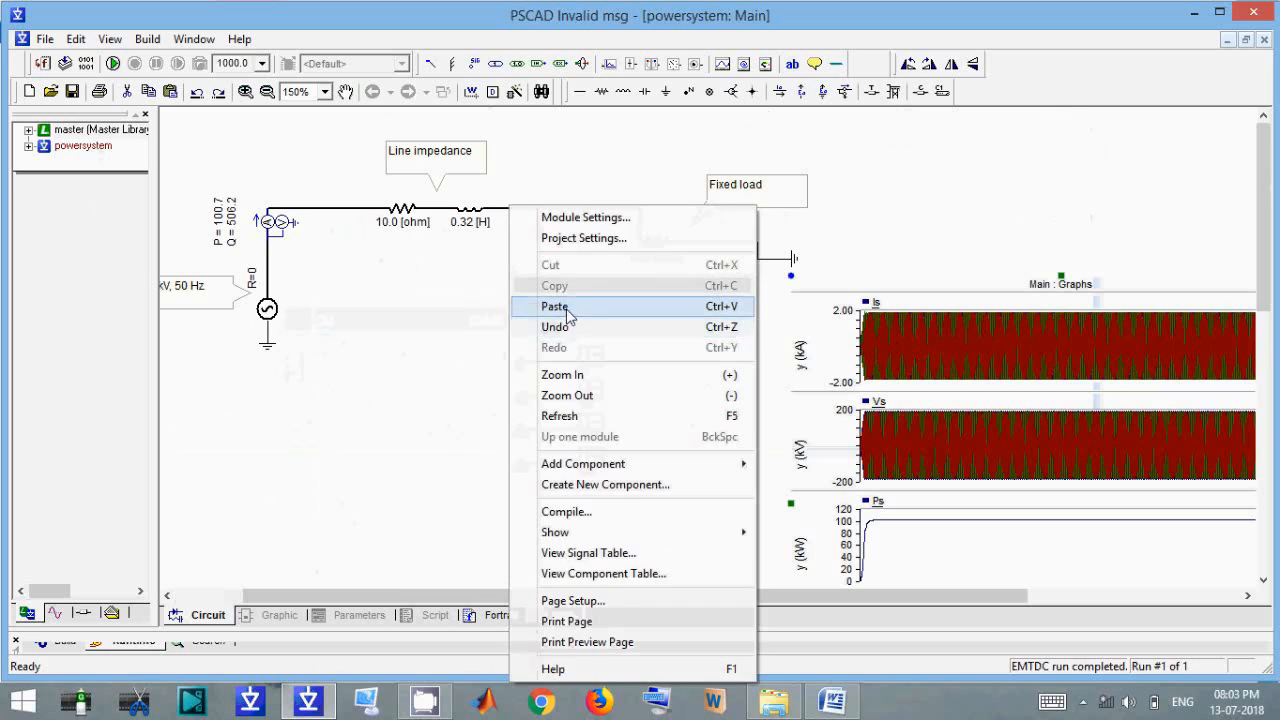
left_click(554, 306)
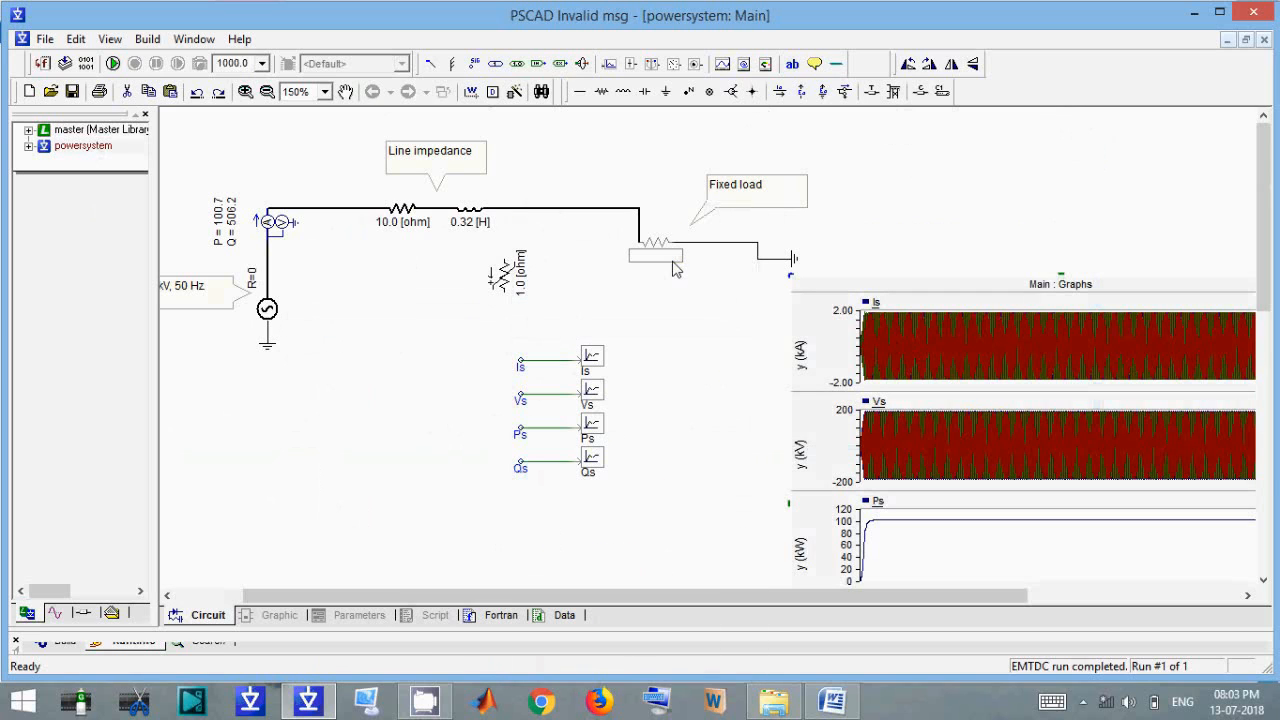
Delete the 10 ohm fixed load resistor and put the variable resistor, rotated horizontal with its arrow below, in its place.
key("Delete")
left_click_drag(505, 275, 629, 308)
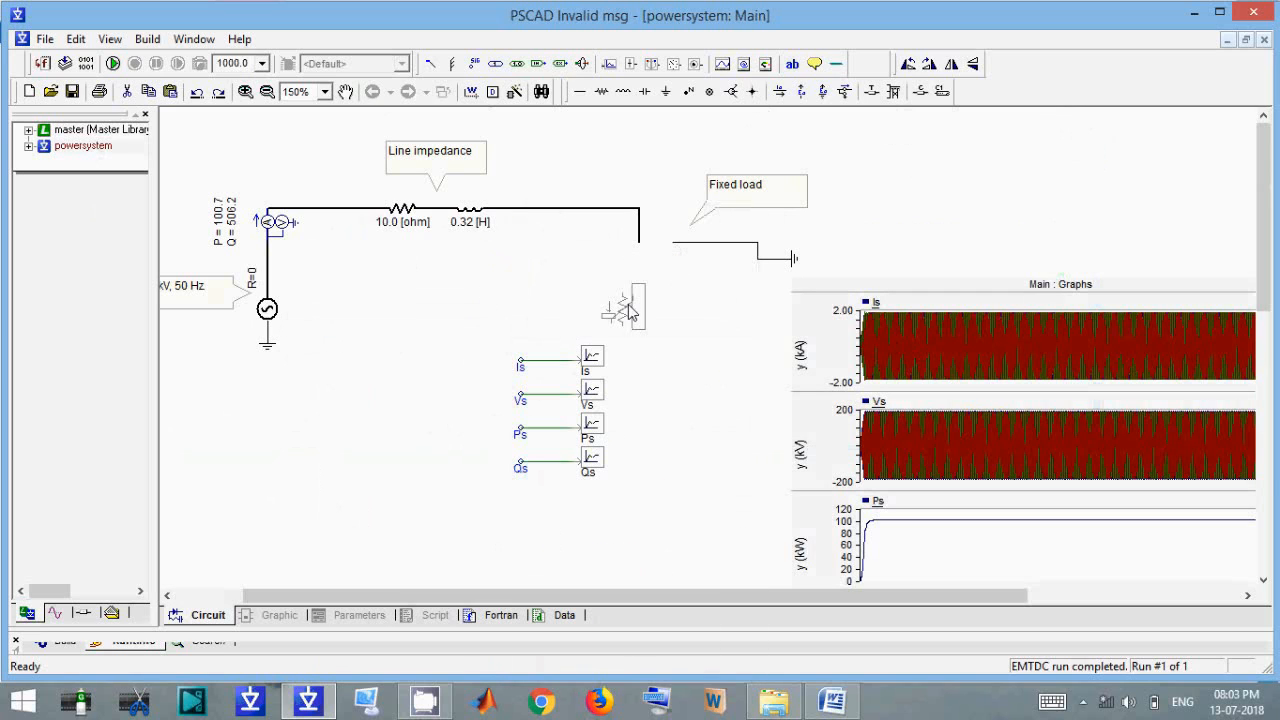
key("r")
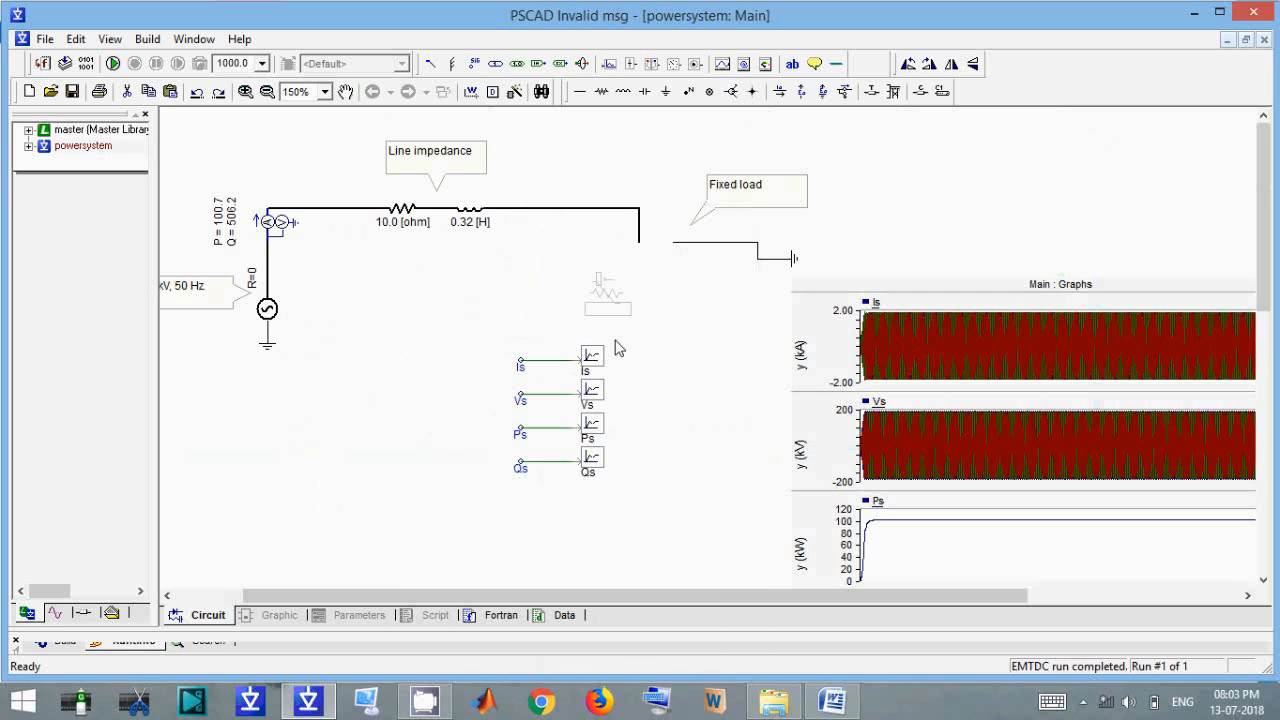
key("r")
key("r")
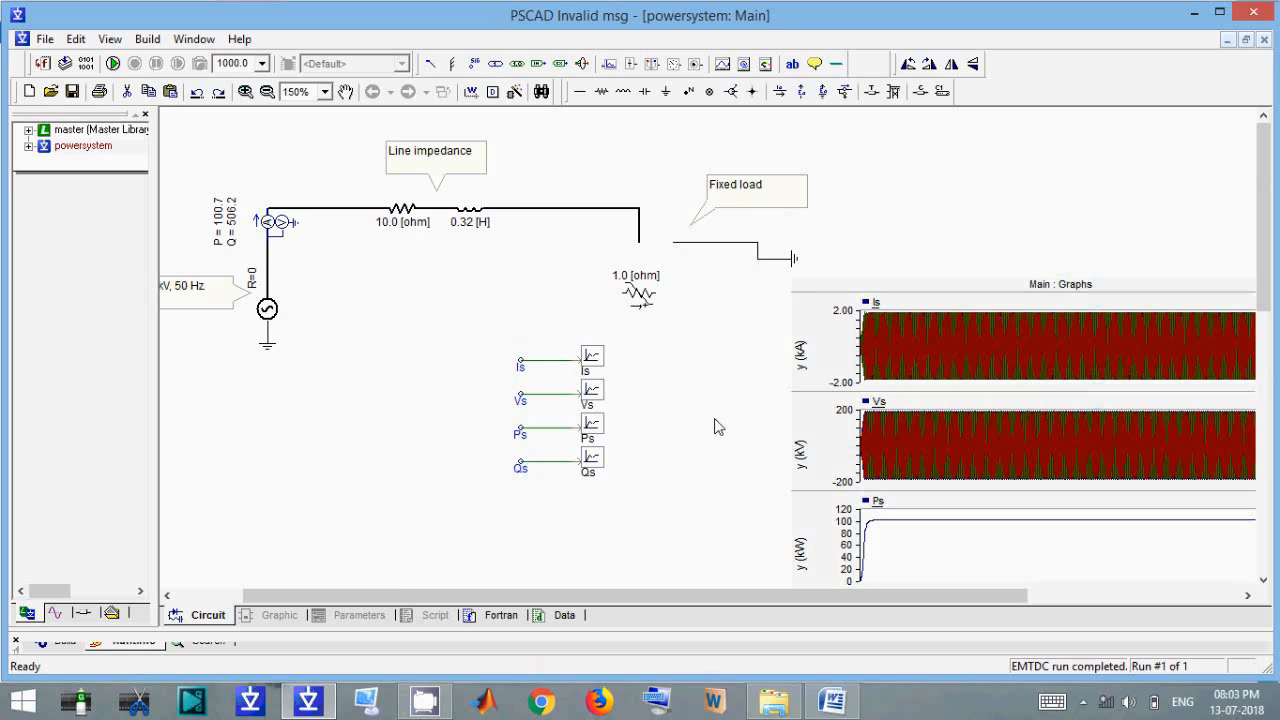
mouse_move(640, 290)
left_mouse_down()
mouse_move(680, 225)
mouse_move(662, 224)
mouse_move(668, 245)
mouse_move(657, 243)
left_mouse_up()
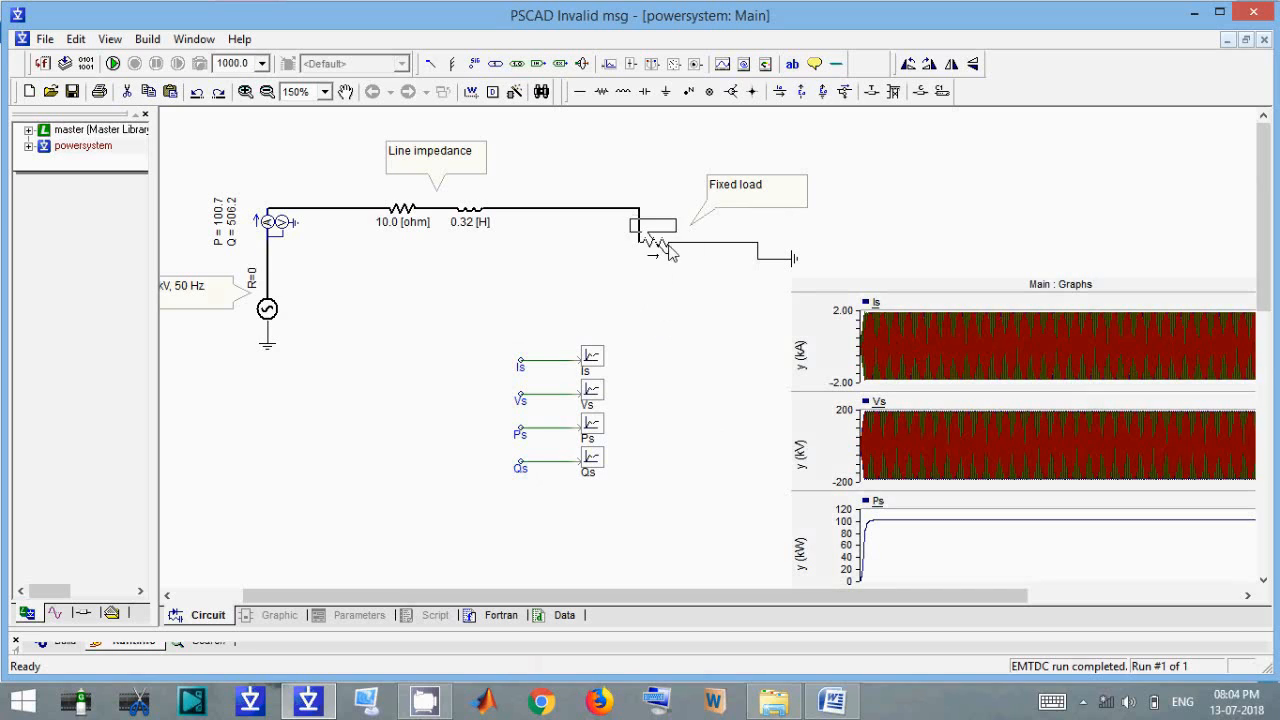
Set the variable load resistor's resistance to the variable name R.
double_click(653, 243)
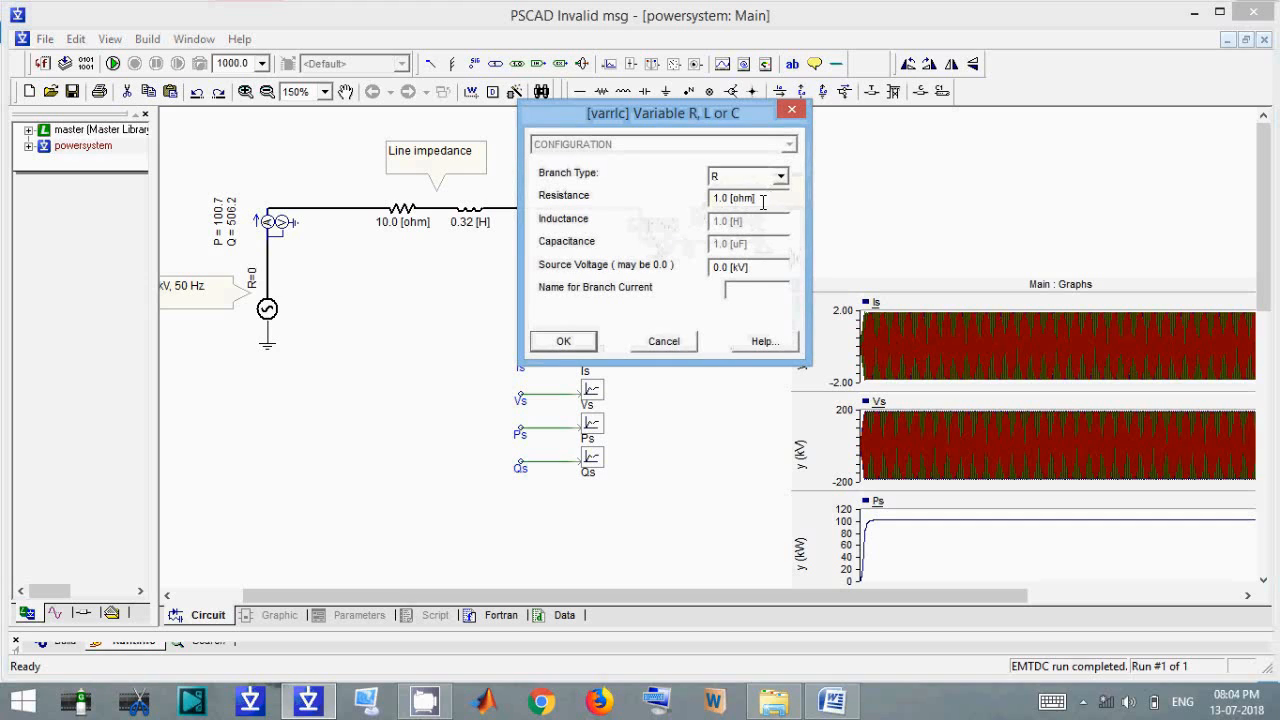
left_click_drag(763, 201, 710, 198)
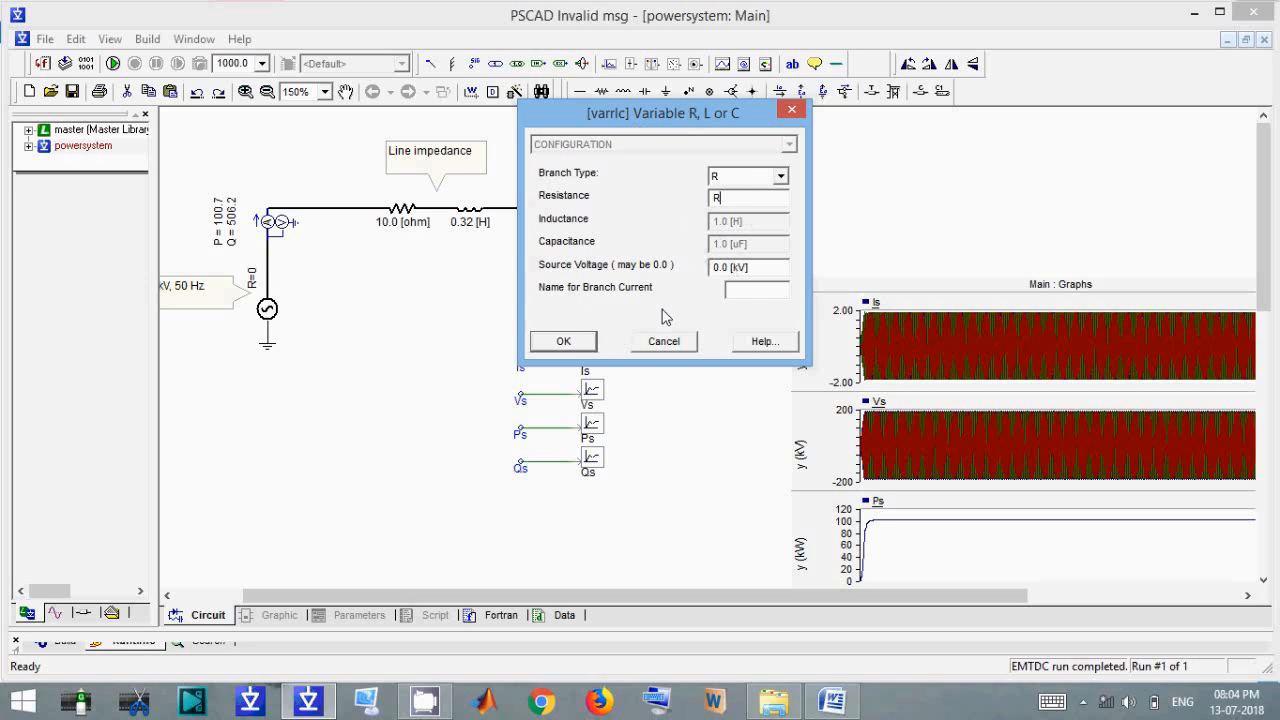
left_click(563, 341)
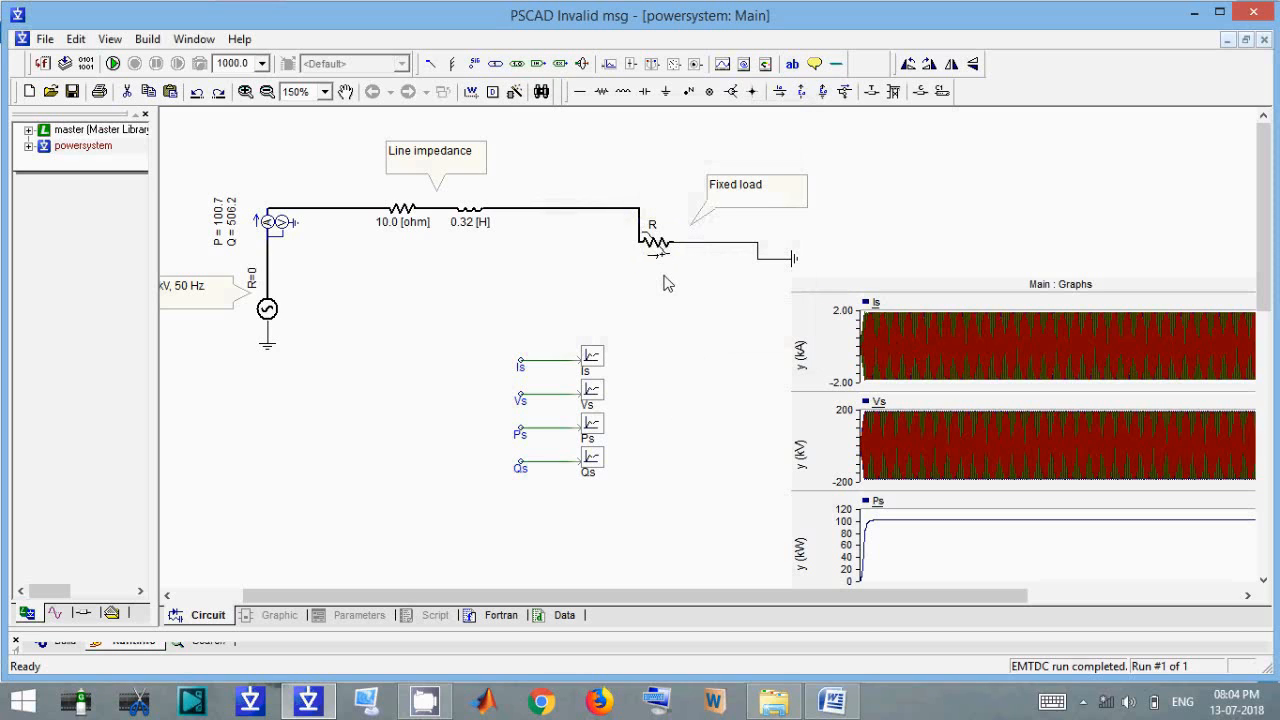
Switch to the Word tutorial outline and review the item on using a slider, rotary switch and meter.
left_click(832, 700)
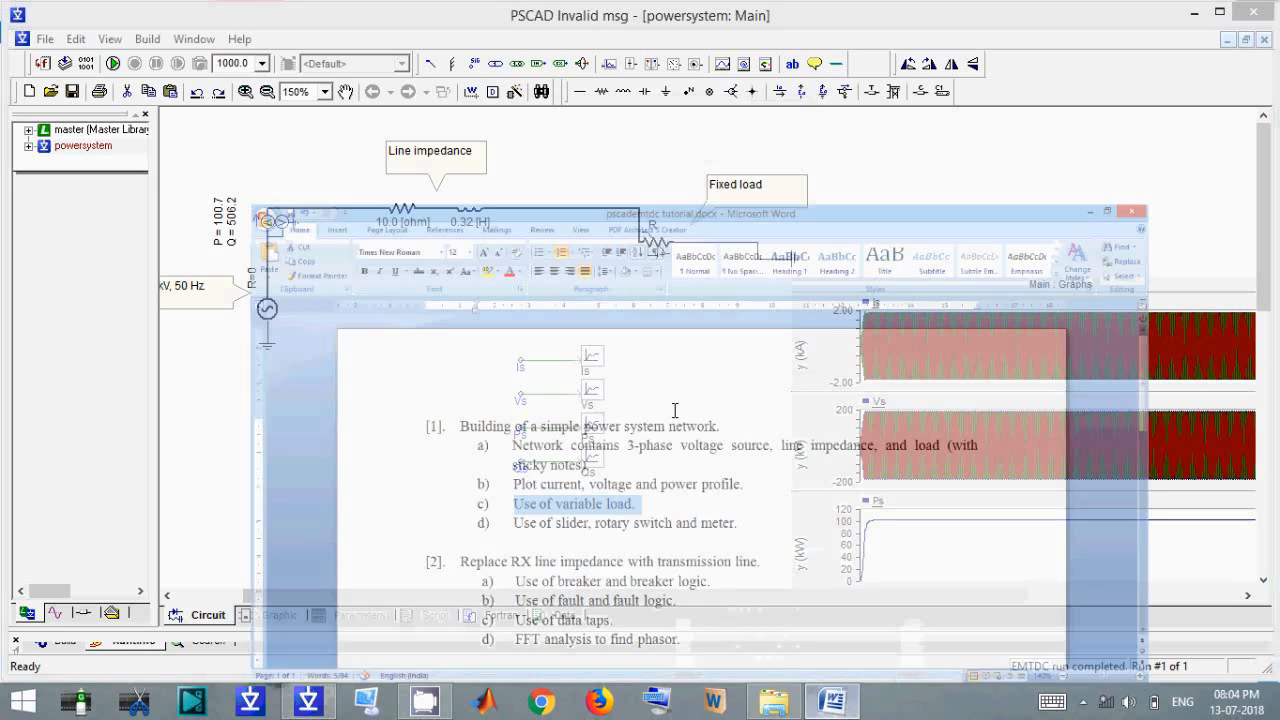
left_click(486, 454)
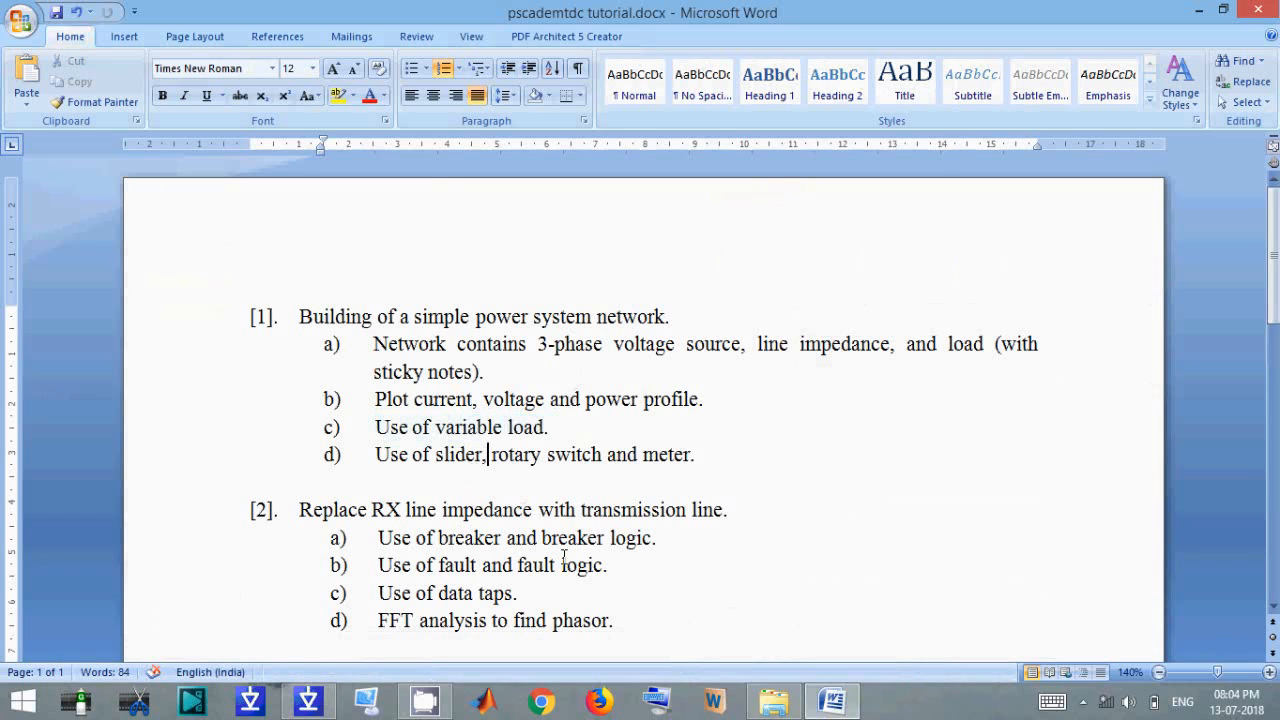
left_click_drag(479, 452, 600, 462)
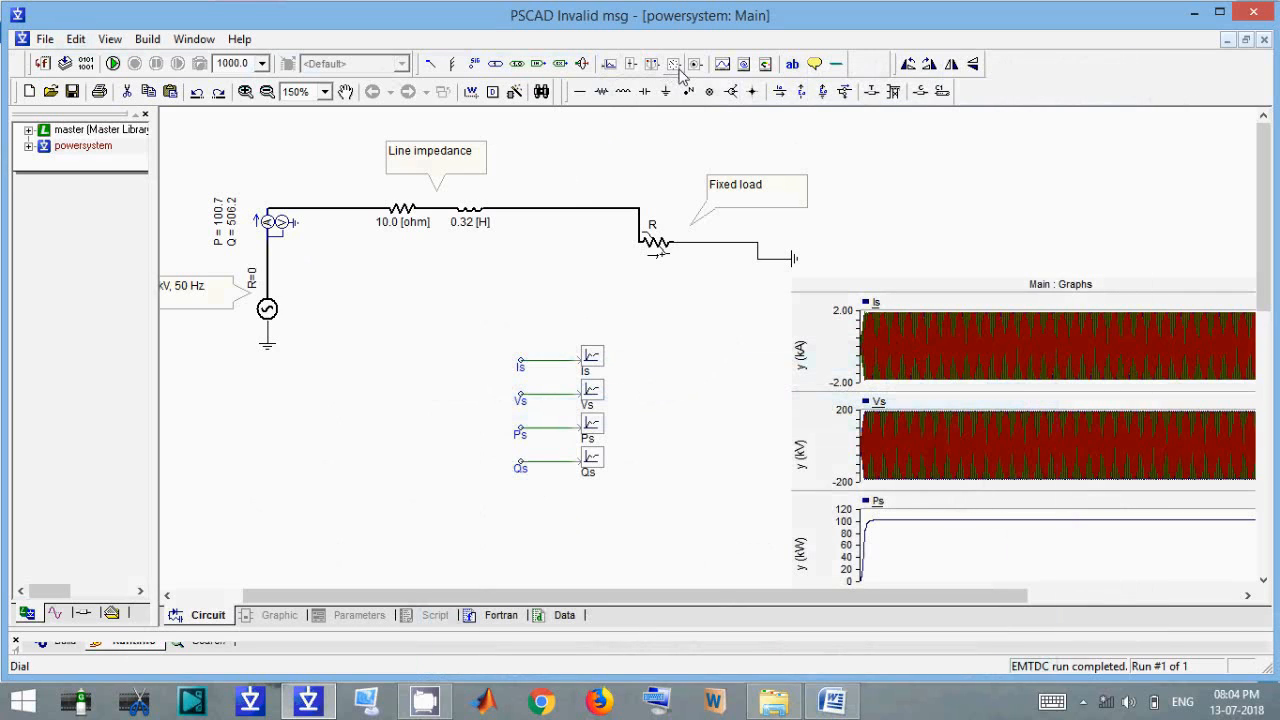
Back in PSCAD, place a slider and a dial in the free area below the line impedance.
left_click(631, 66)
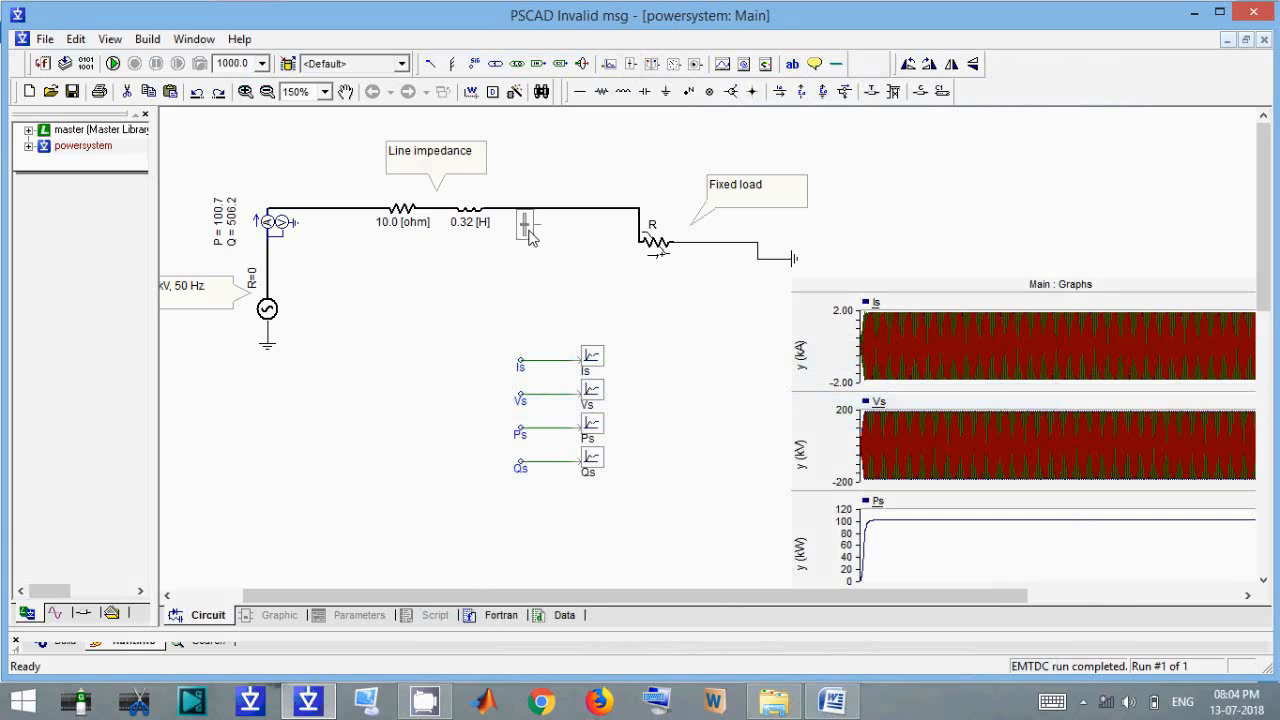
left_click(555, 293)
left_click(675, 64)
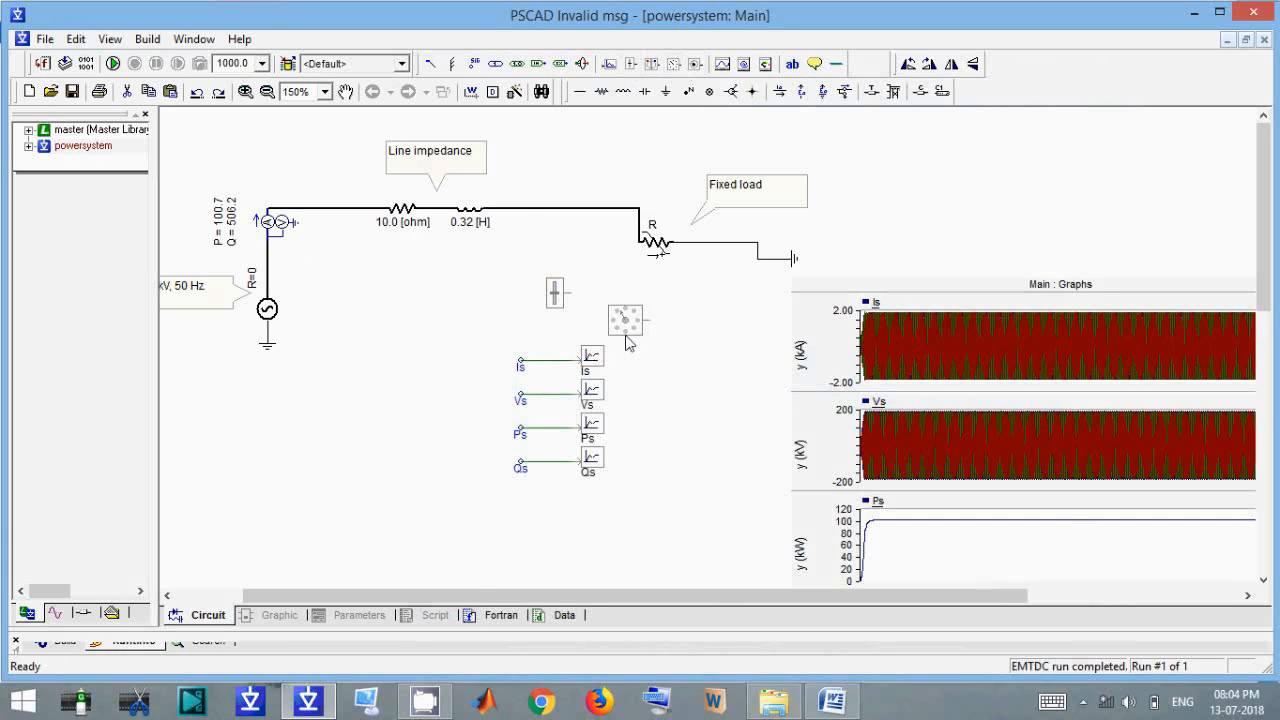
left_click(631, 309)
left_click_drag(688, 345, 524, 264)
Open the master library's I/O Devices page and examine the dial's rotary switch parameters.
double_click(110, 132)
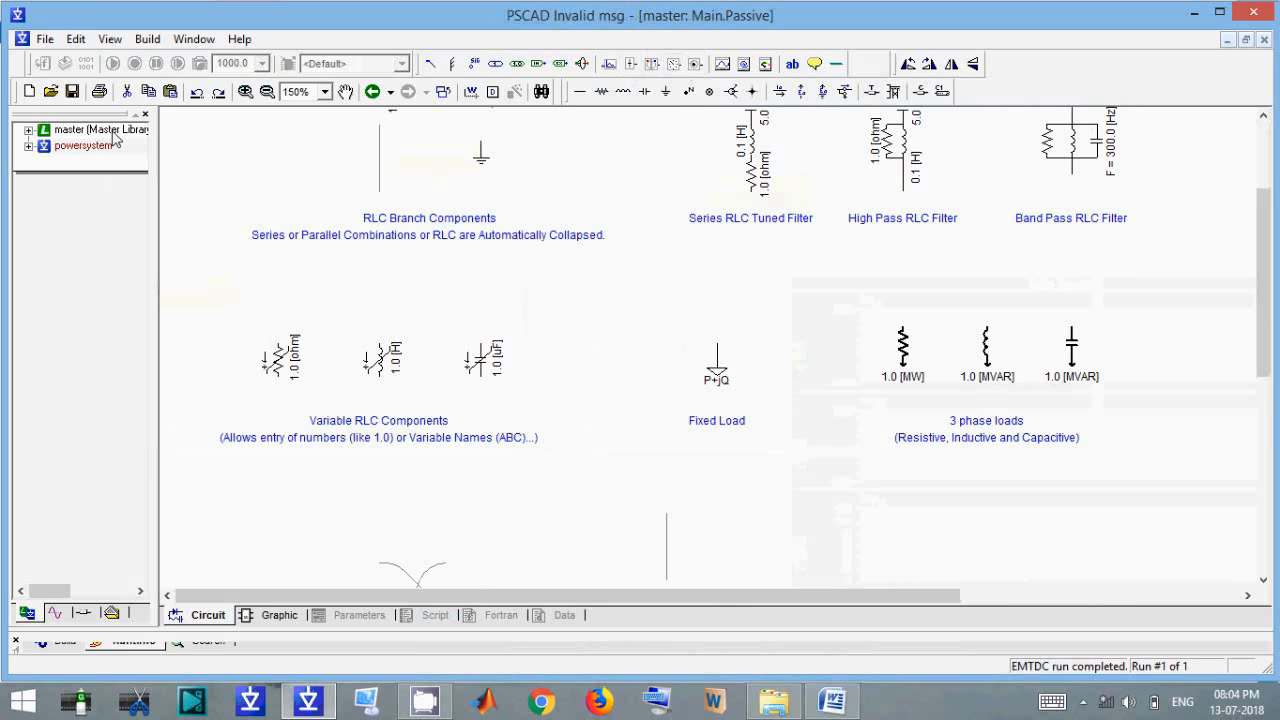
double_click(588, 329)
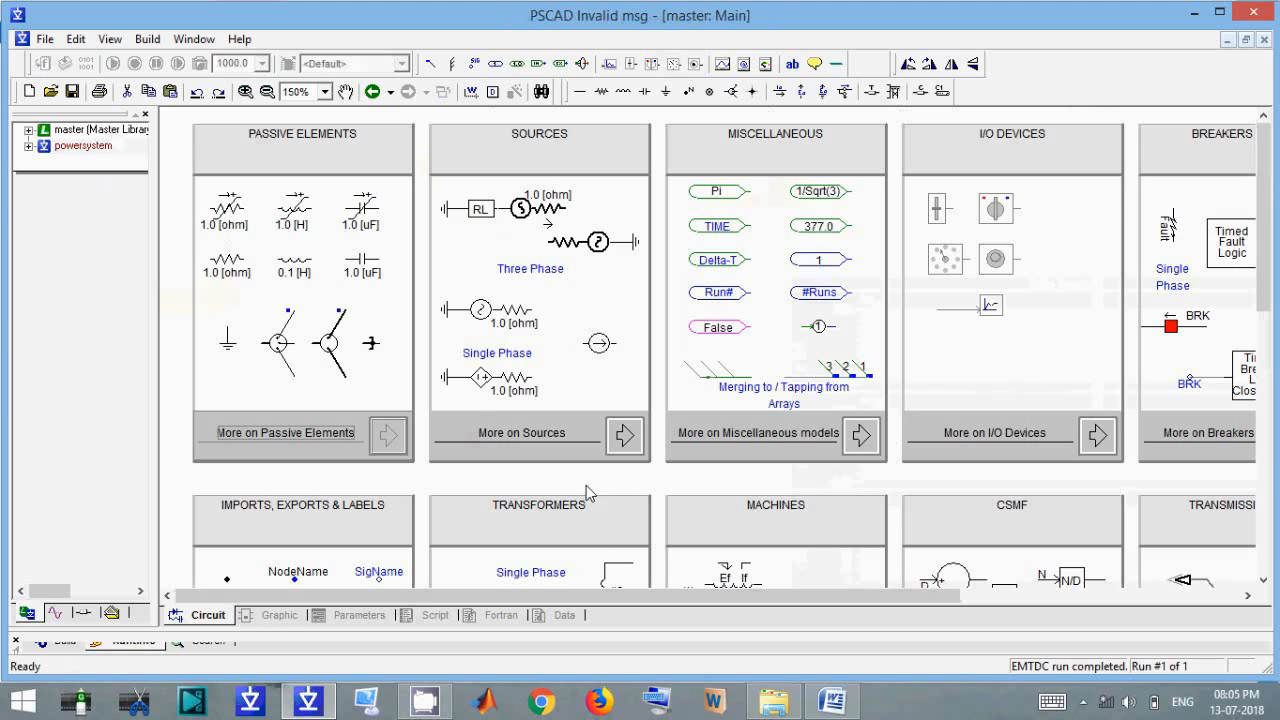
double_click(1004, 424)
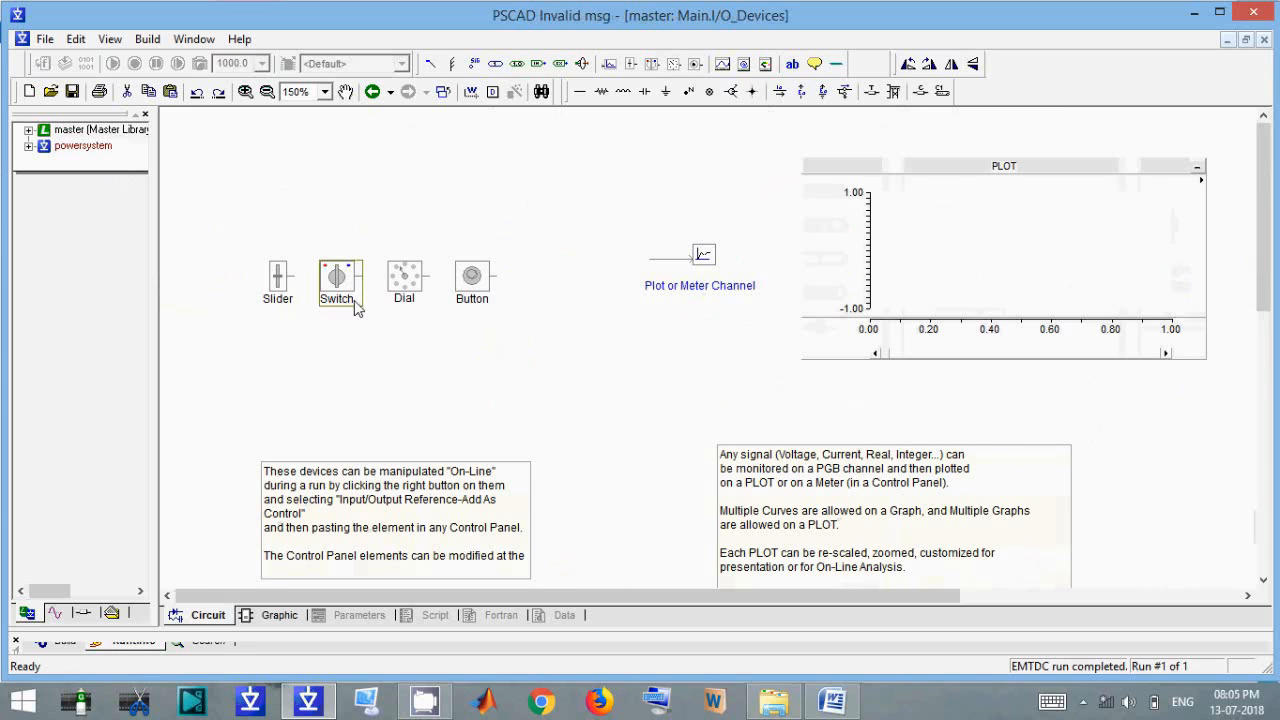
left_click(406, 284)
double_click(405, 280)
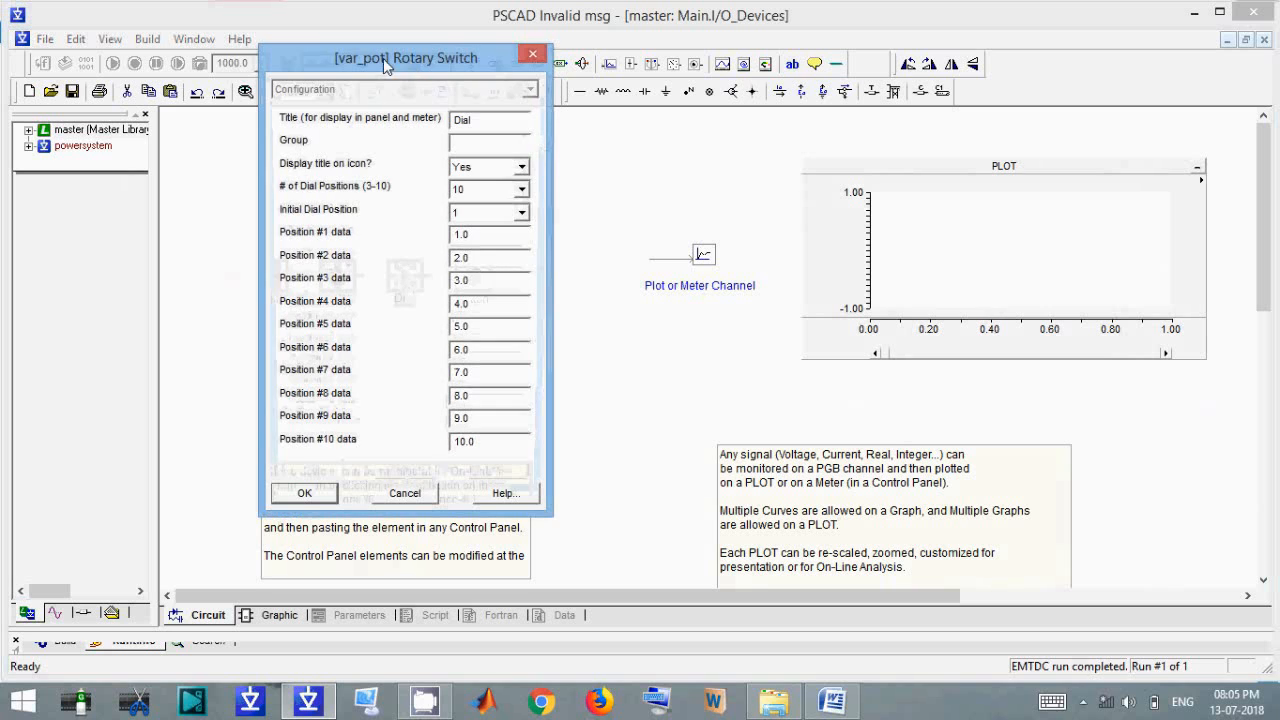
left_click(540, 55)
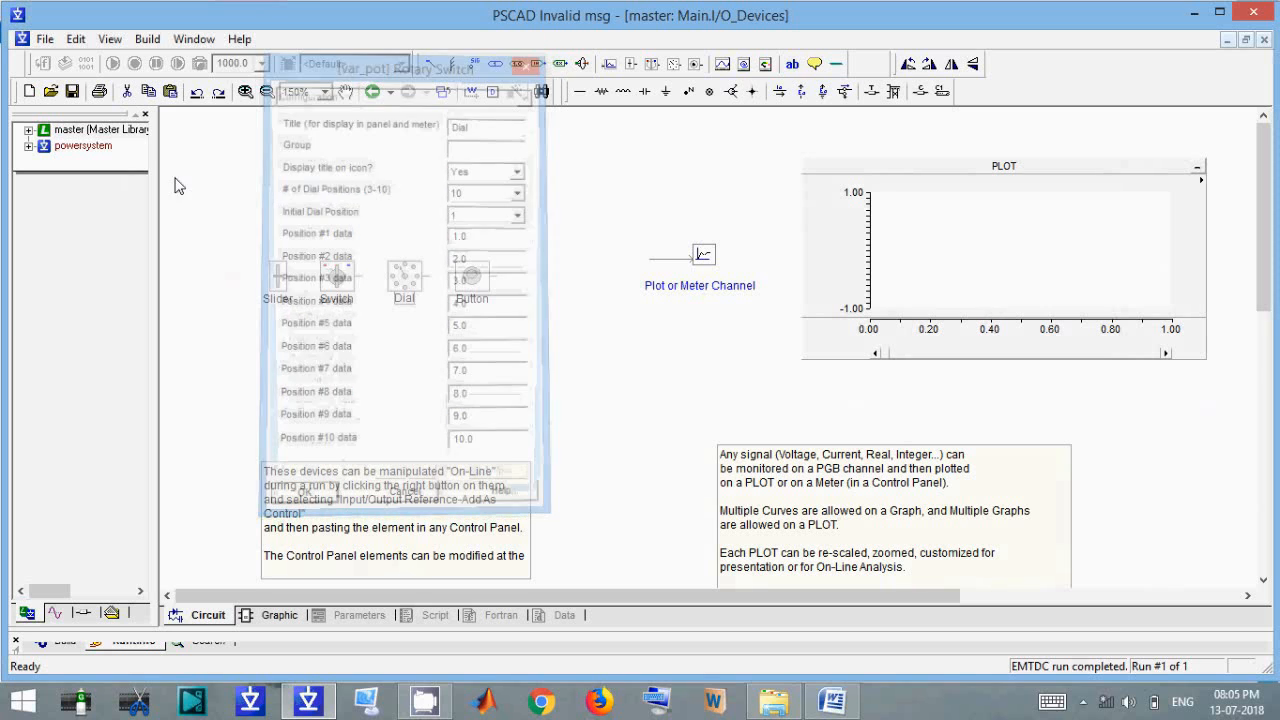
Return to the powersystem circuit and move the slider below the voltage source's ground.
double_click(98, 148)
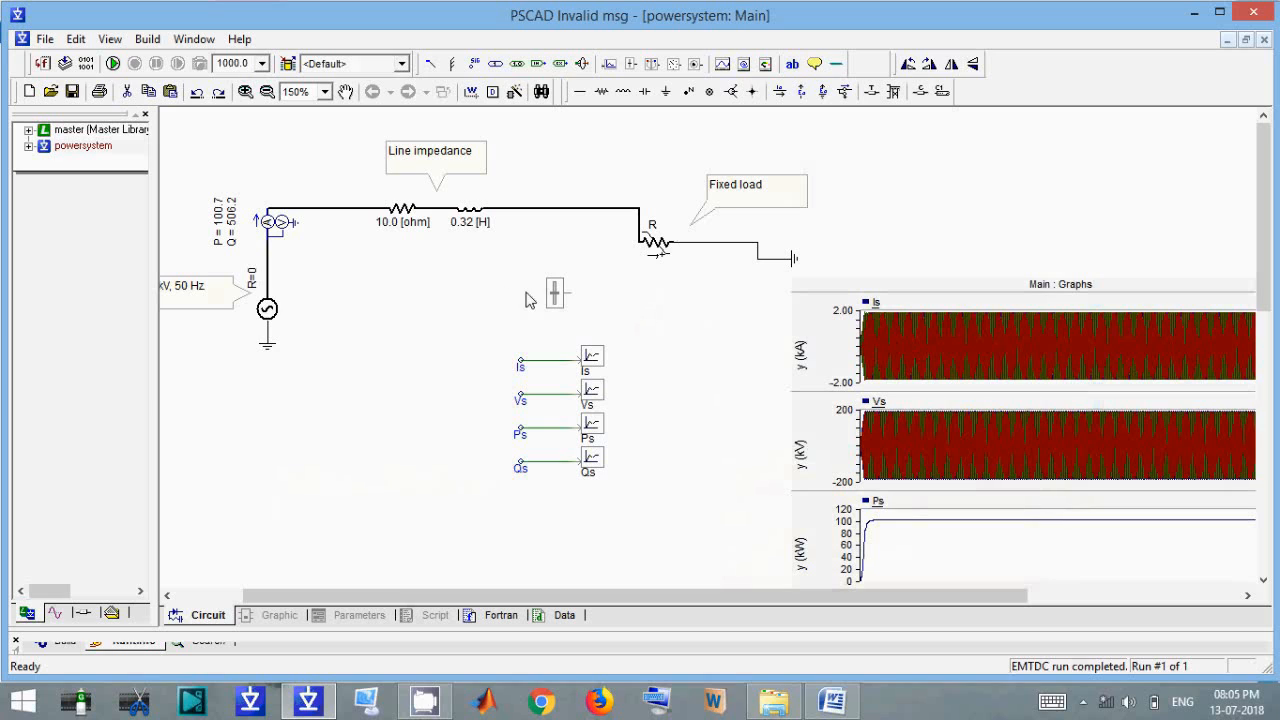
left_click_drag(555, 292, 272, 415)
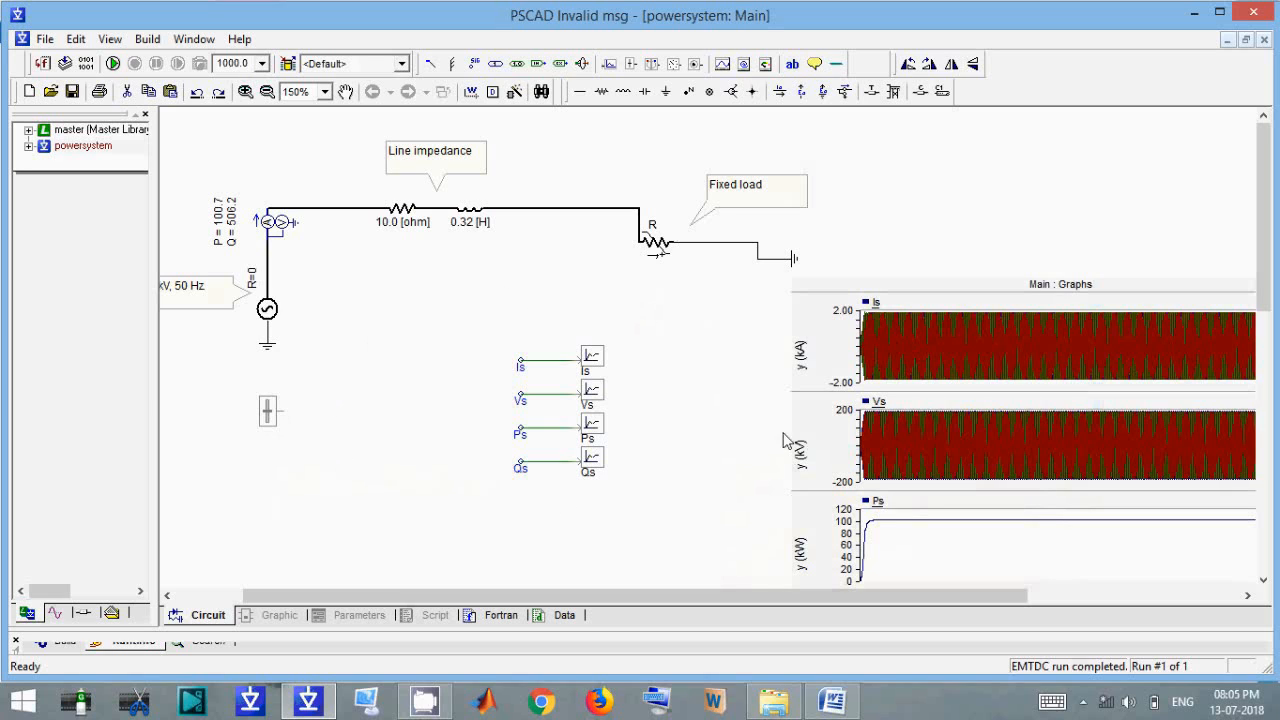
Inspect the variable load's branch type options, keeping it as R with resistance R.
double_click(668, 252)
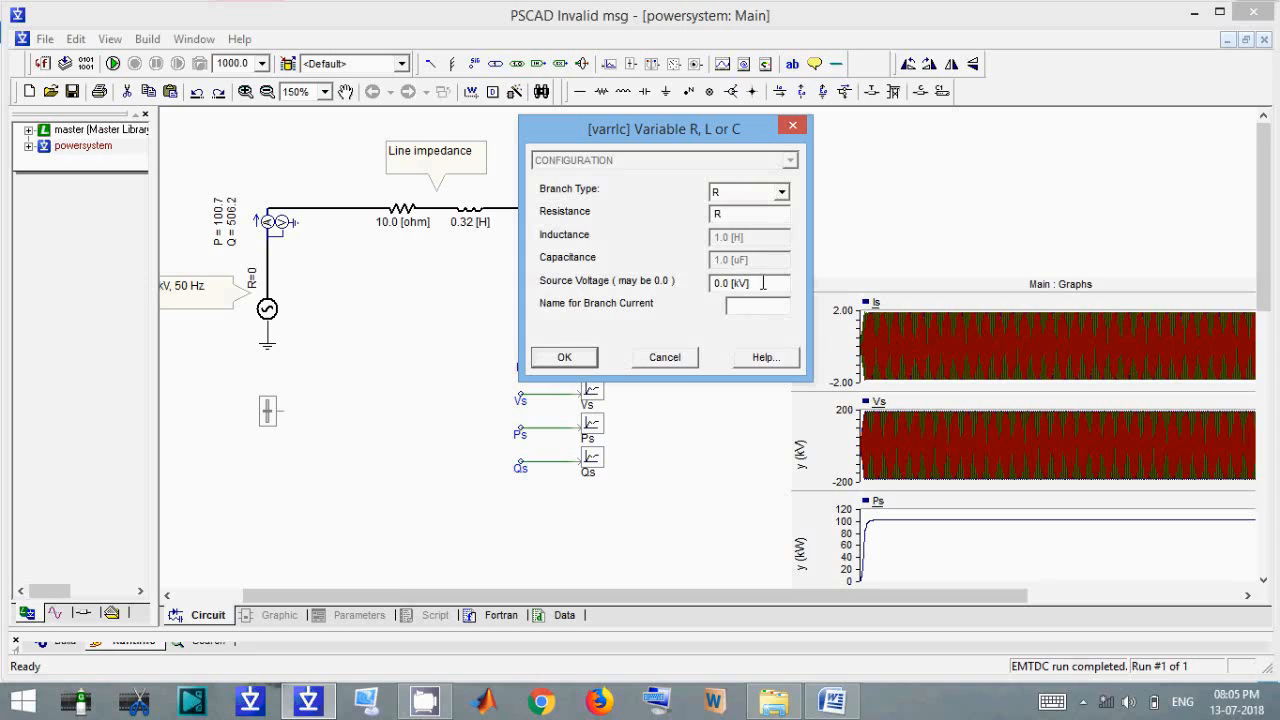
left_click(783, 195)
left_click(783, 195)
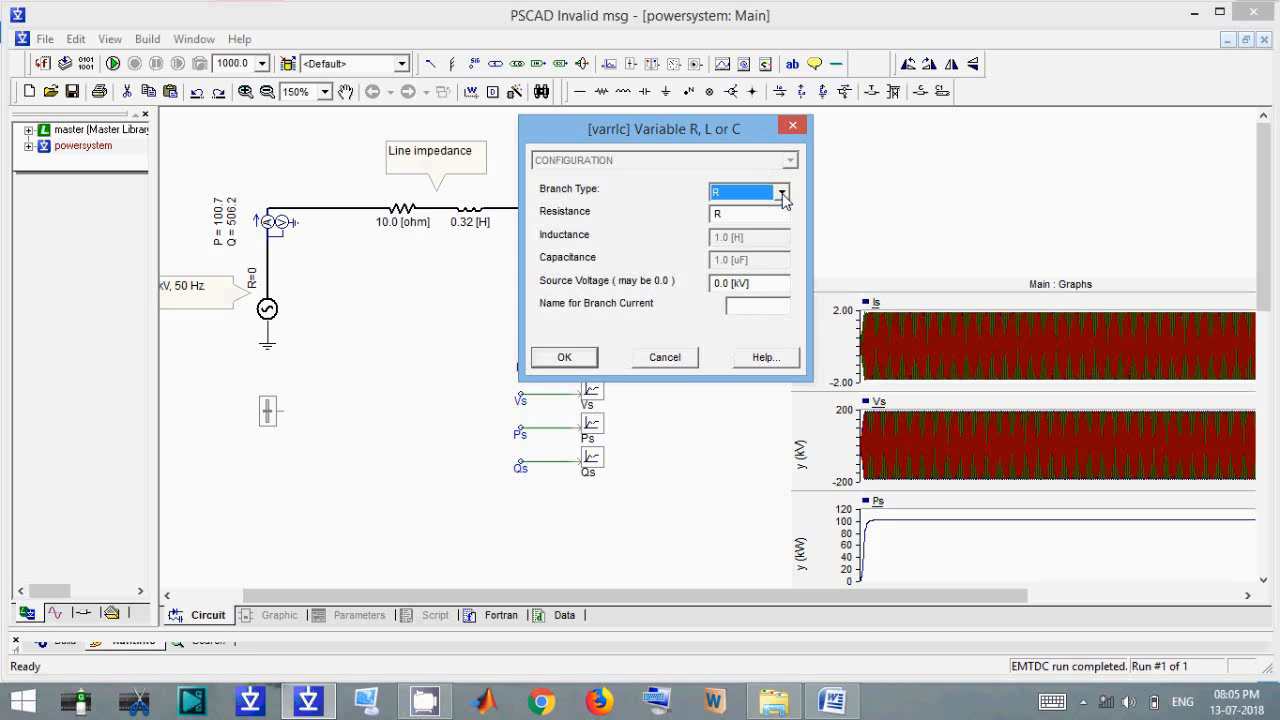
left_click(783, 195)
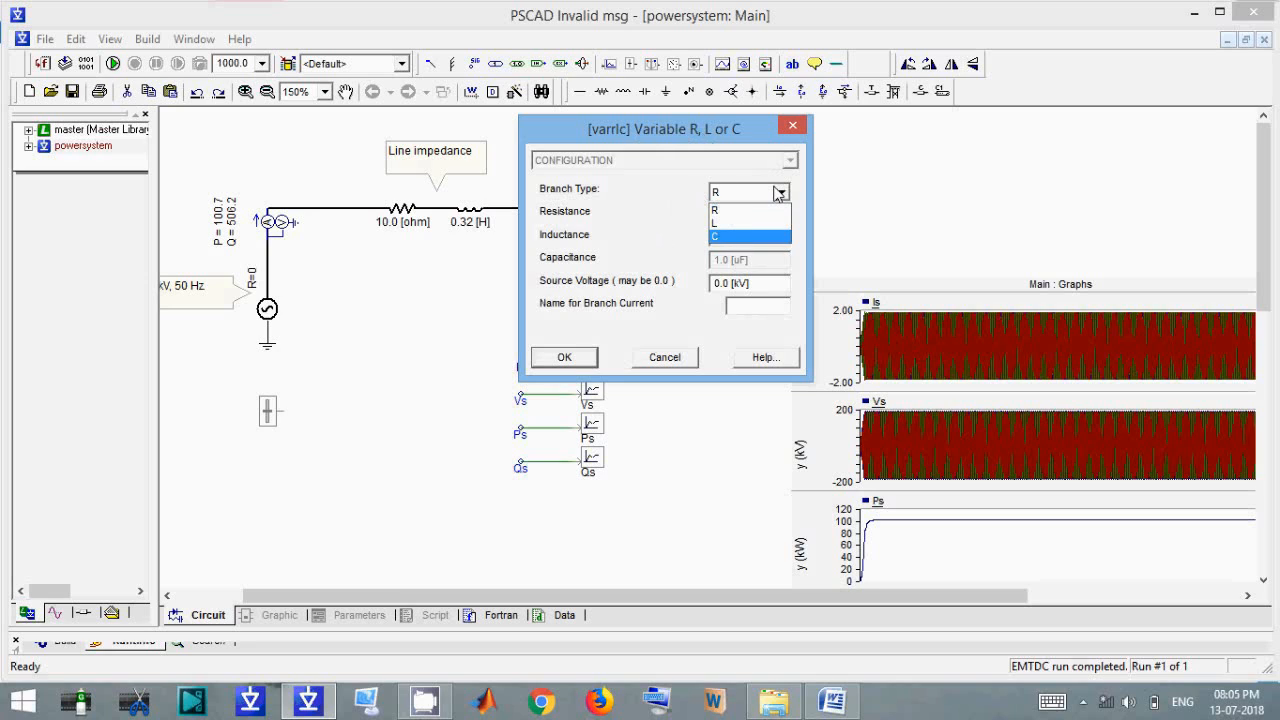
left_click(672, 205)
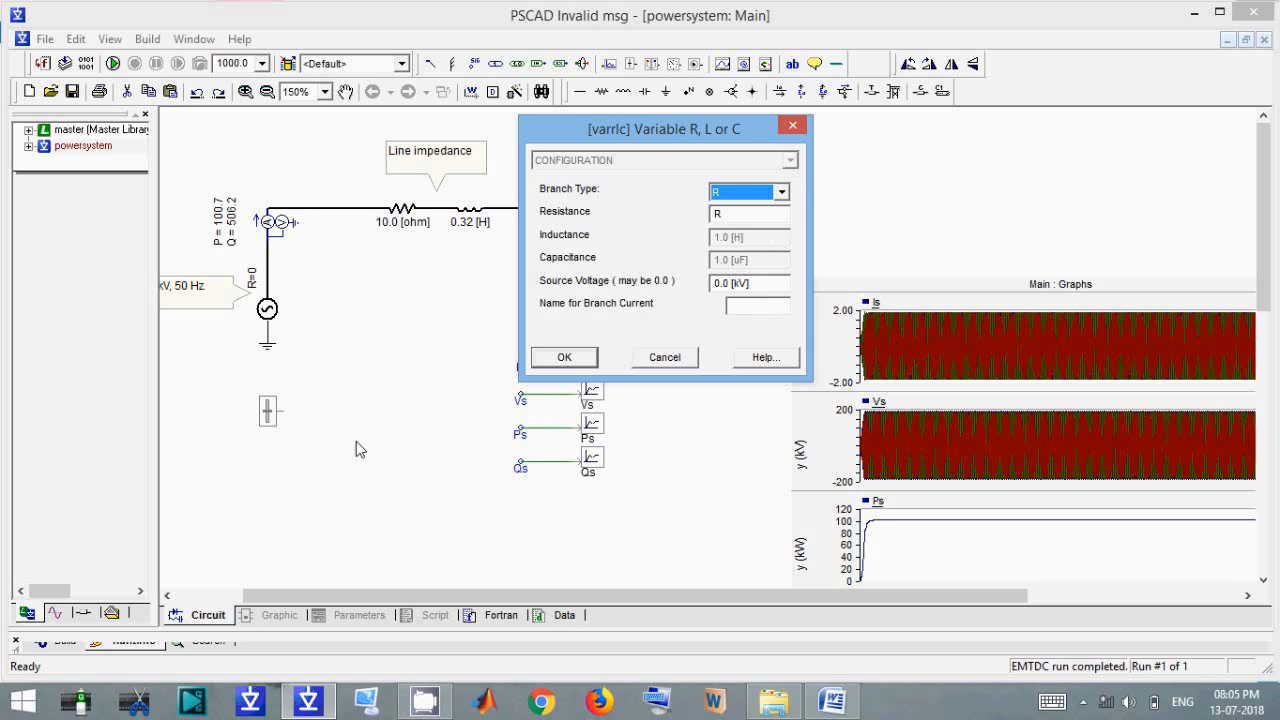
left_click(566, 358)
Configure the slider with title R, the title displayed on its icon and a maximum value of 50.
double_click(267, 408)
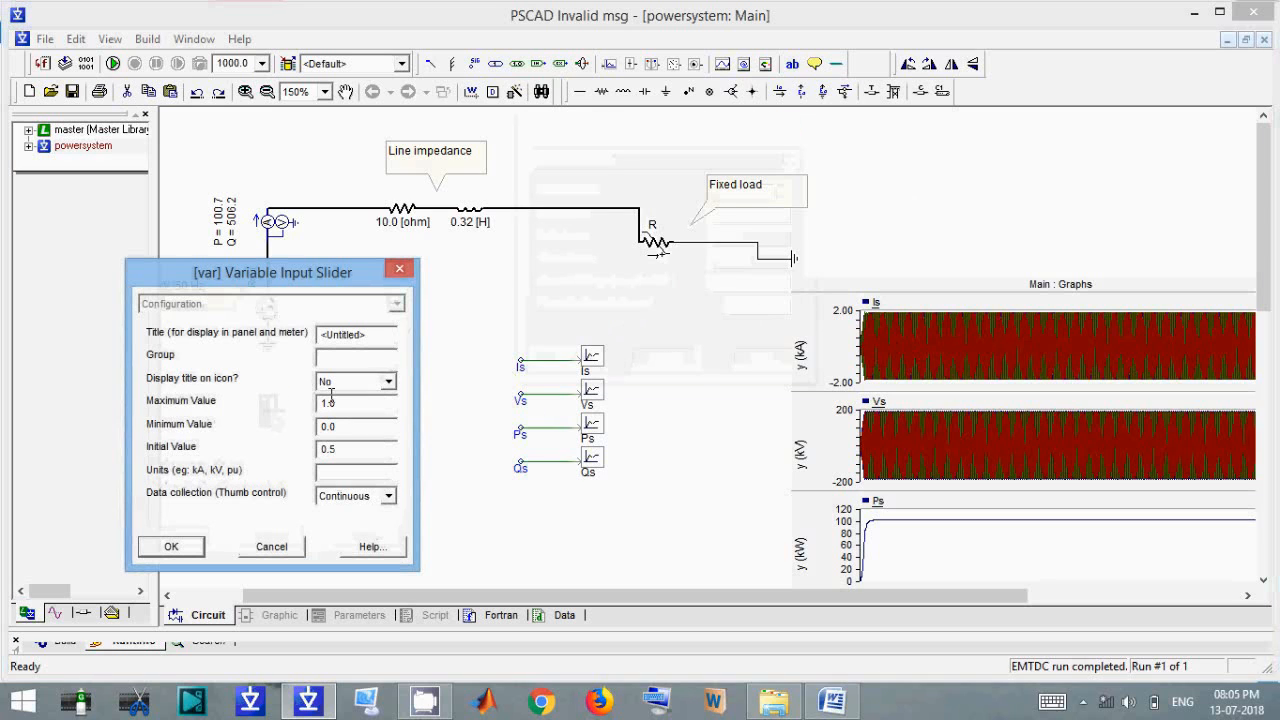
double_click(347, 341)
type("R")
left_click(382, 382)
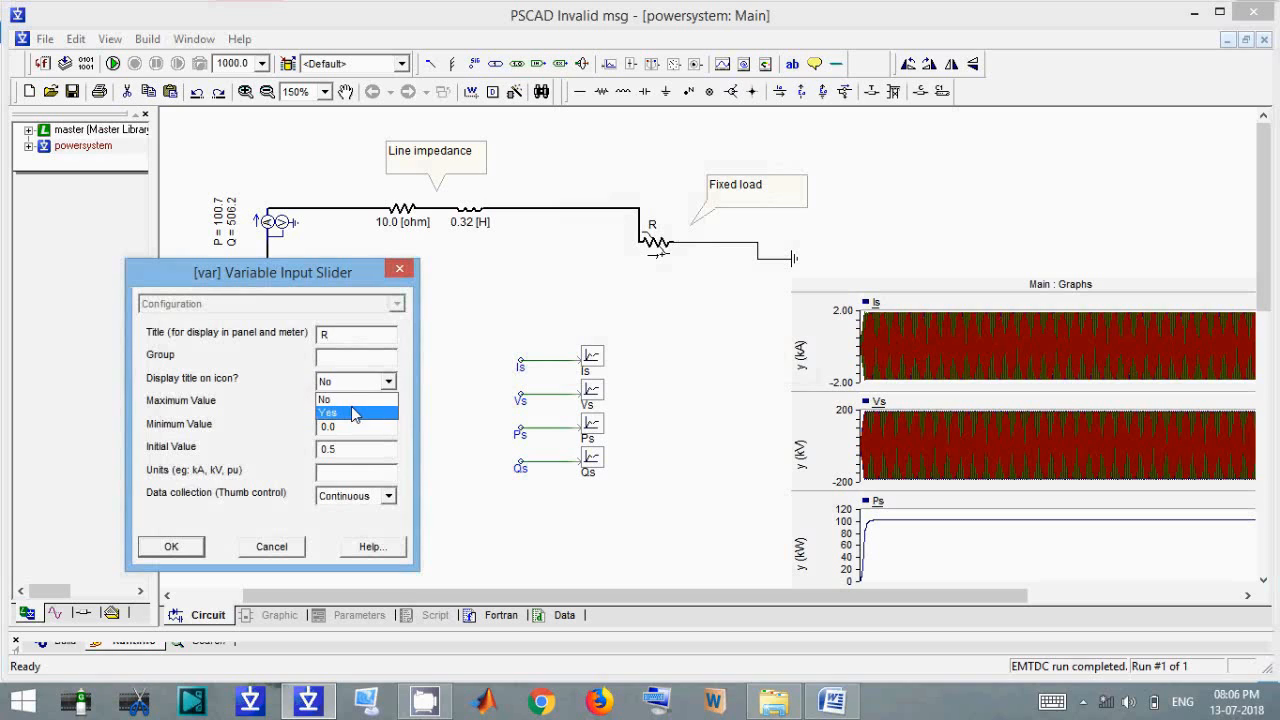
left_click(355, 413)
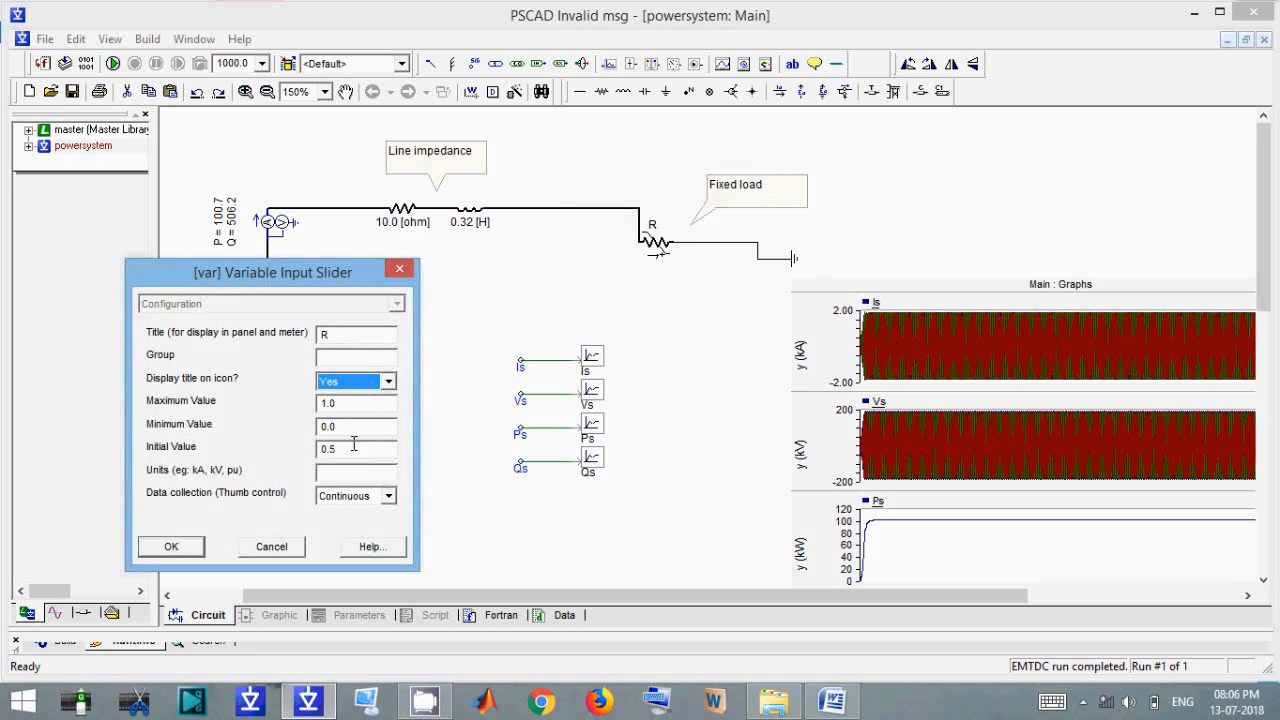
key("Tab")
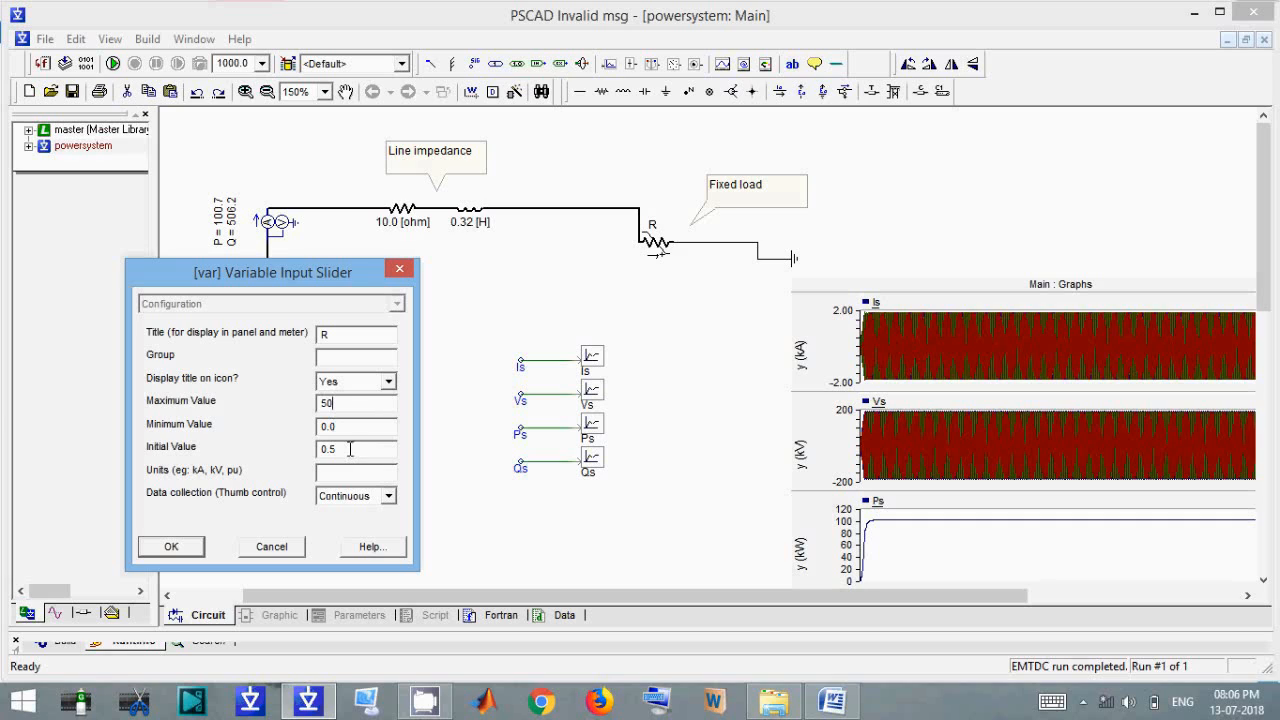
left_click_drag(350, 449, 157, 430)
left_click(171, 546)
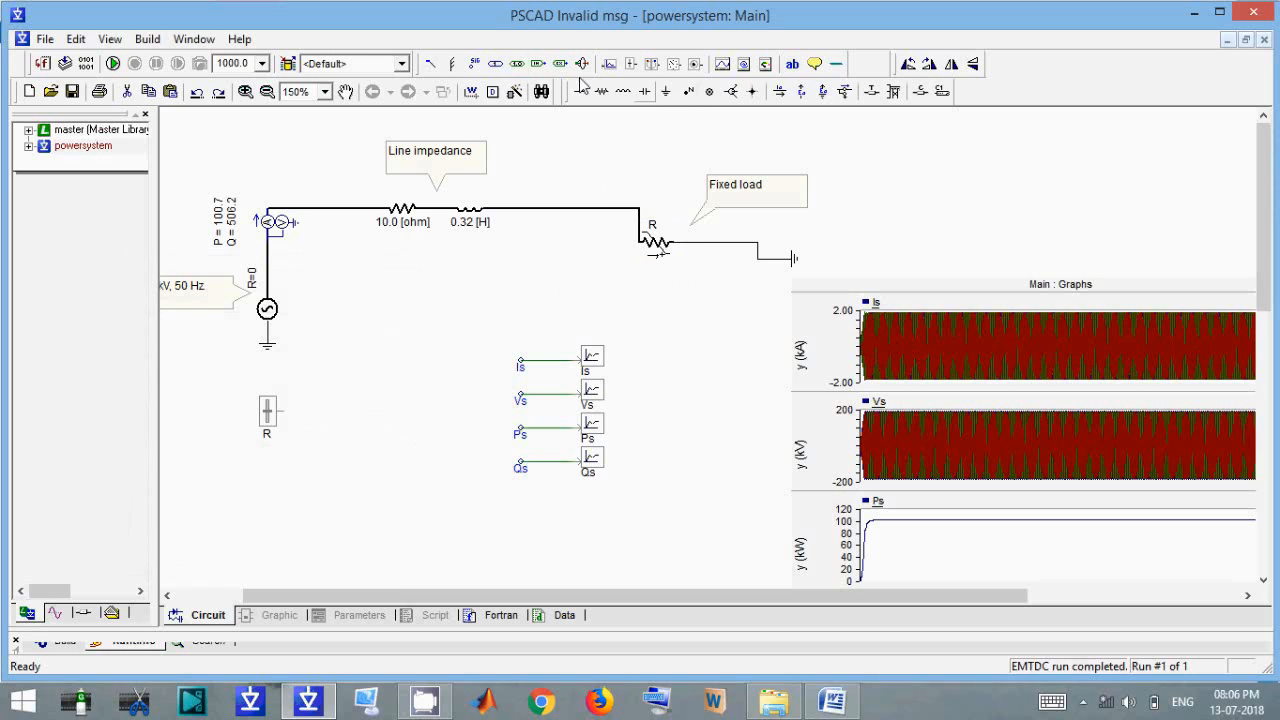
Place a data signal label beside the slider's output and name its signal R.
left_click(474, 64)
left_click(353, 416)
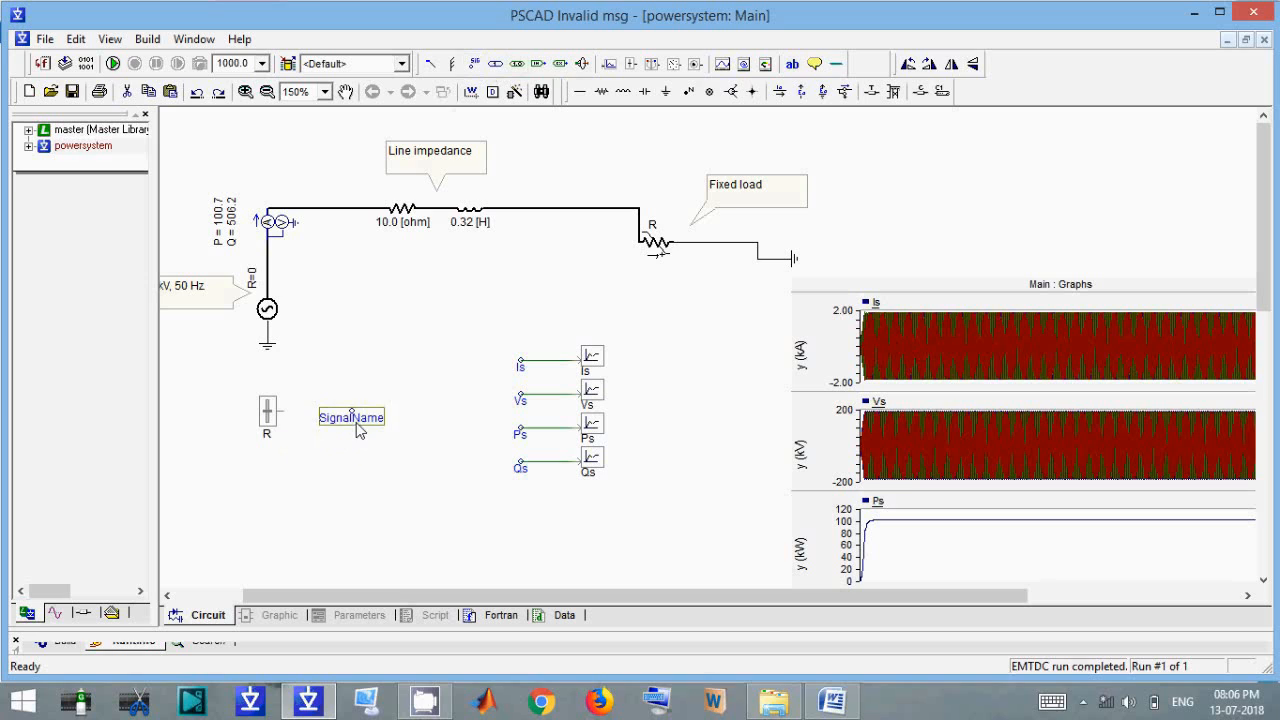
double_click(365, 418)
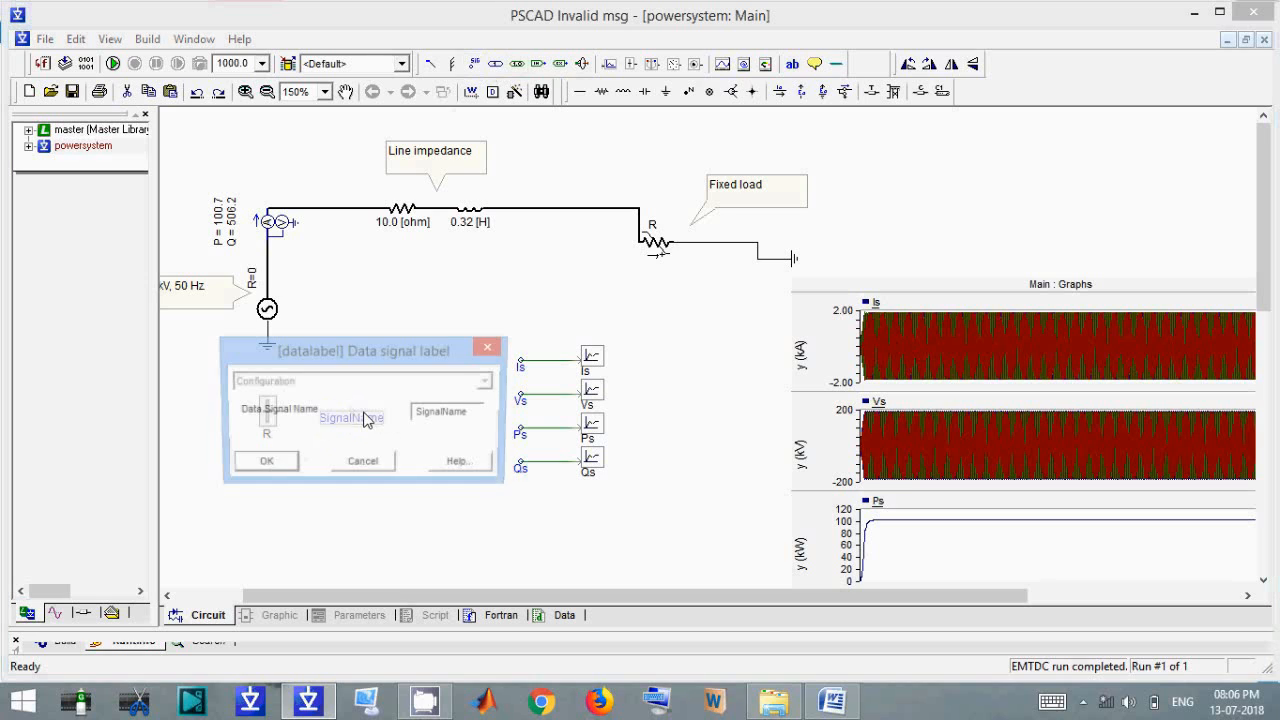
double_click(481, 415)
type("R")
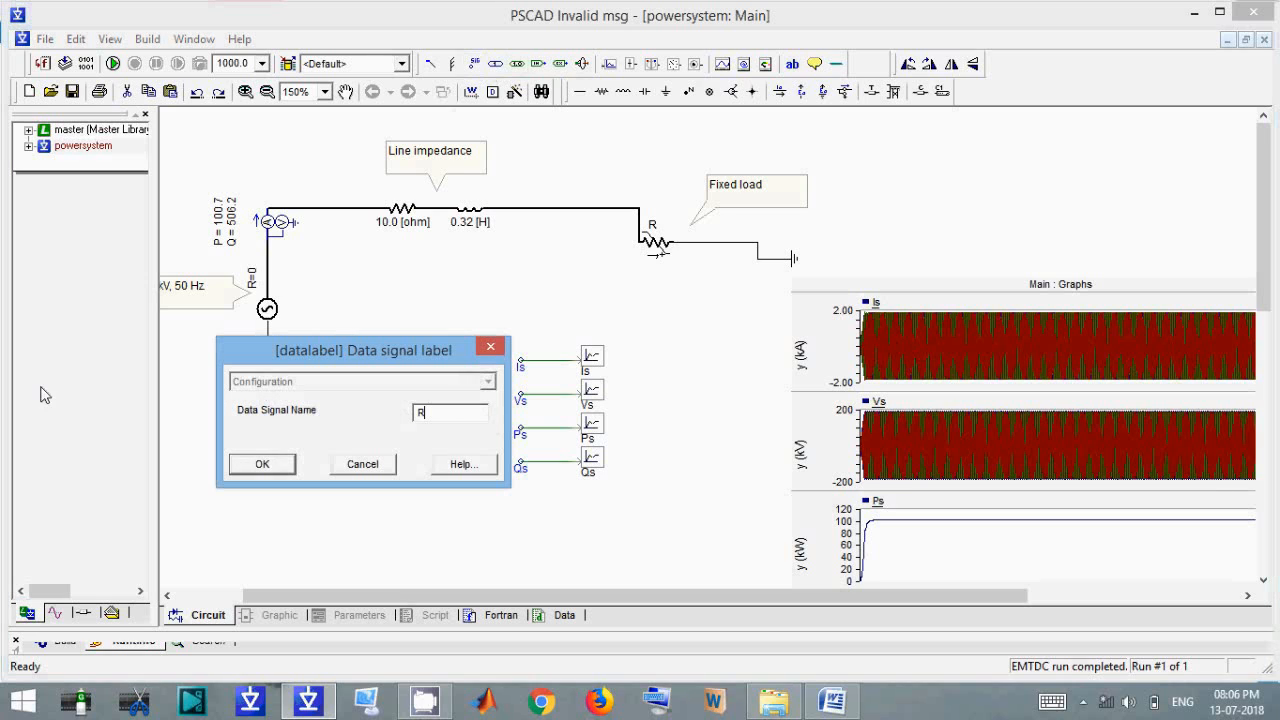
left_click(262, 464)
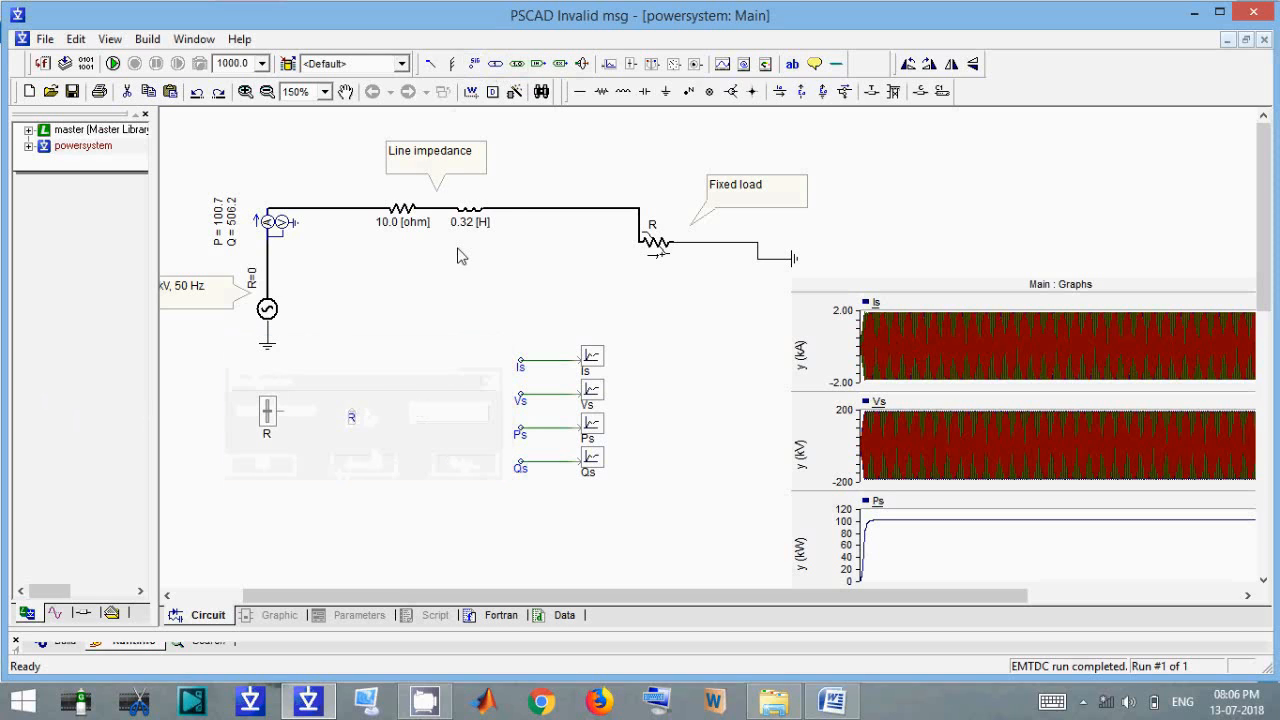
left_click(471, 64)
left_click(505, 318)
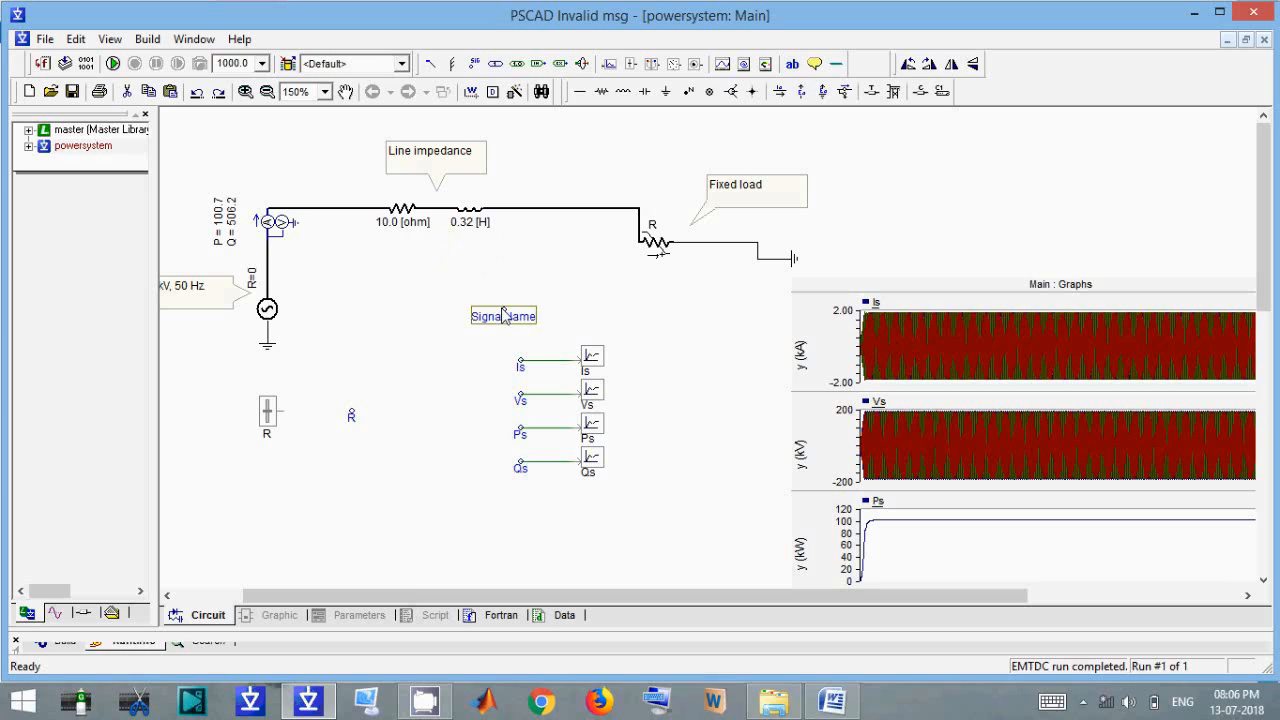
key("Escape")
Draw a wire from the slider's output to the R signal label and leave wire mode.
left_click(471, 92)
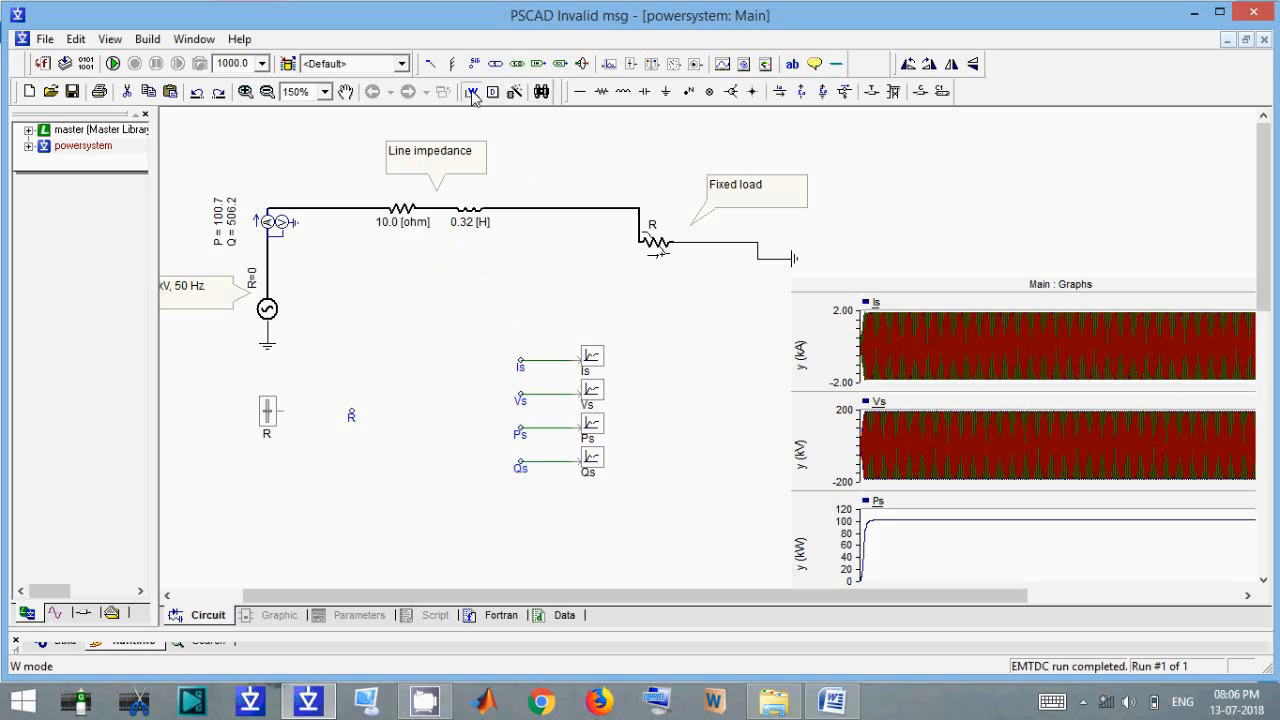
left_click(283, 411)
right_click(350, 410)
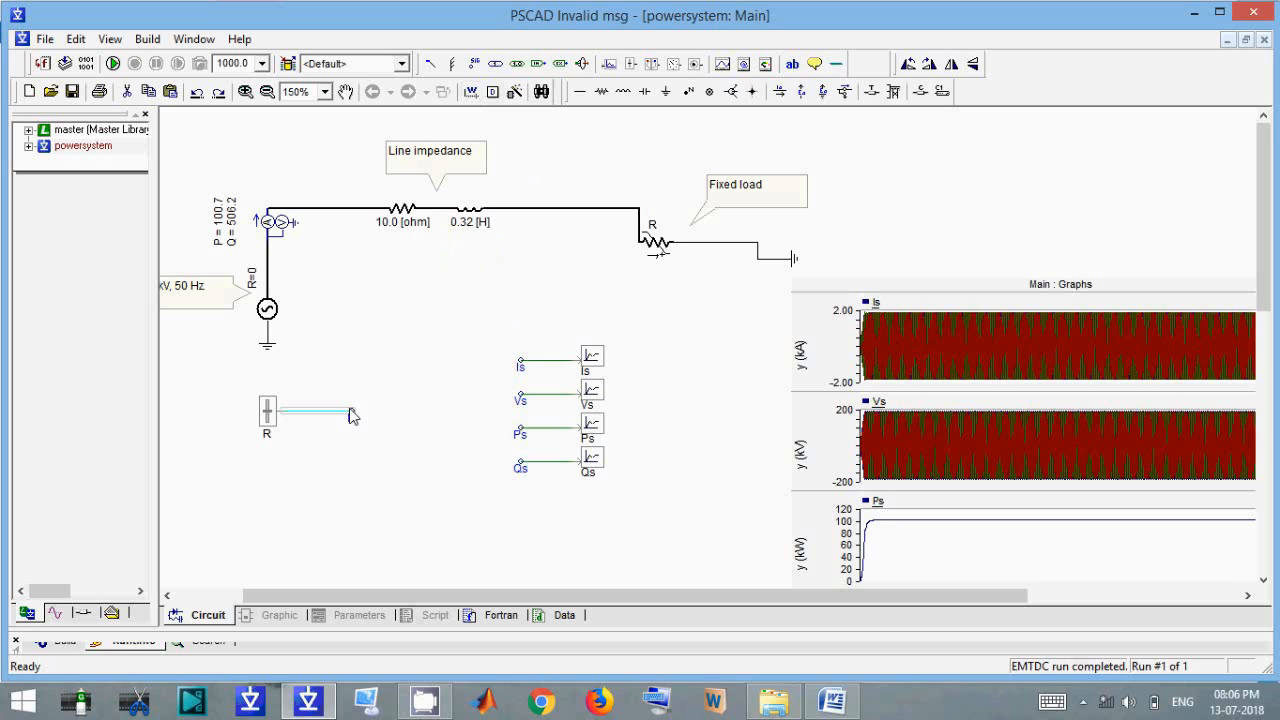
left_click(372, 530)
Add a control panel, enlarge it and position it between the R label and the output channels.
left_click(765, 65)
left_click(425, 322)
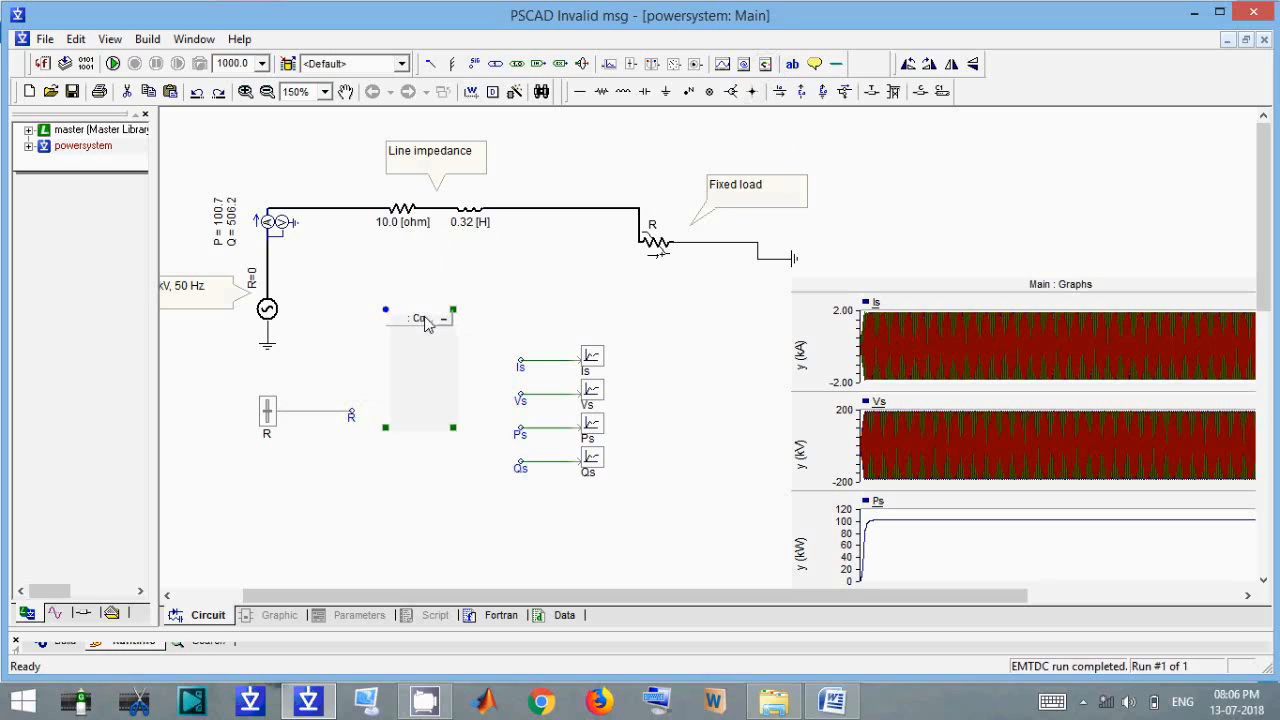
left_click_drag(454, 425, 517, 529)
mouse_move(459, 327)
left_mouse_down()
mouse_move(431, 333)
mouse_move(440, 328)
left_mouse_up()
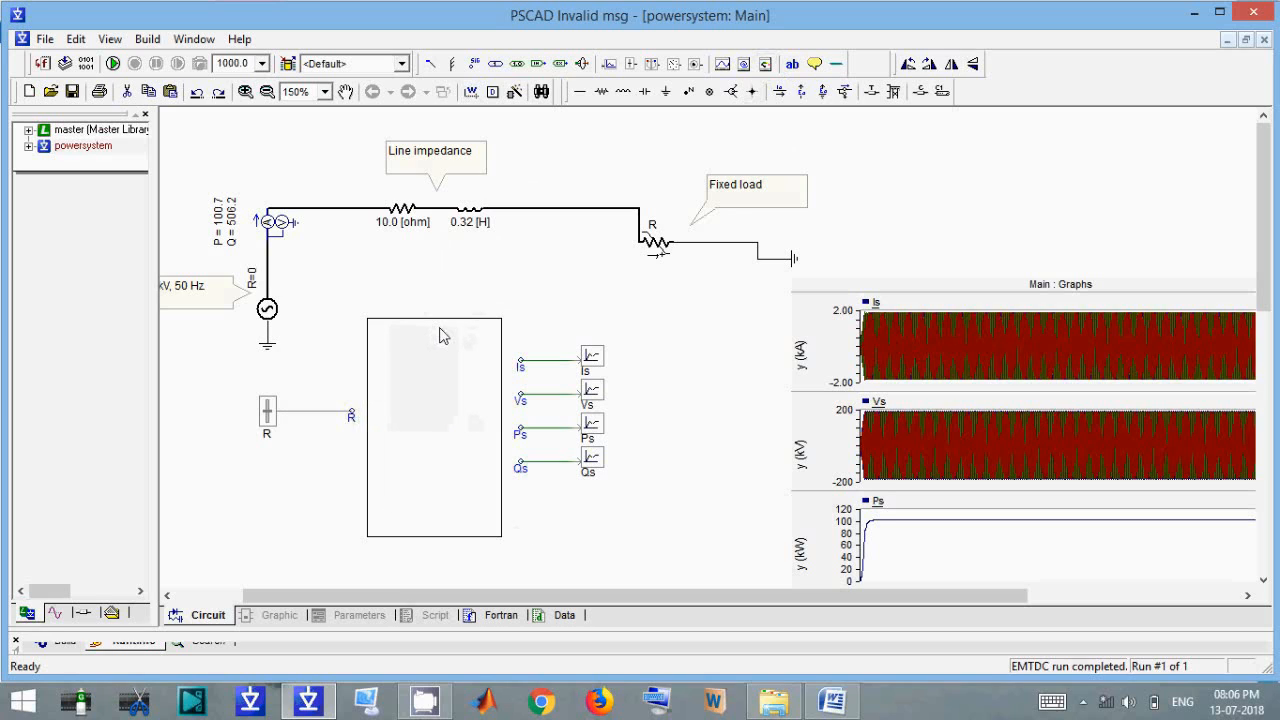
Copy the R slider as a control and paste it into the control panel.
left_click(267, 414)
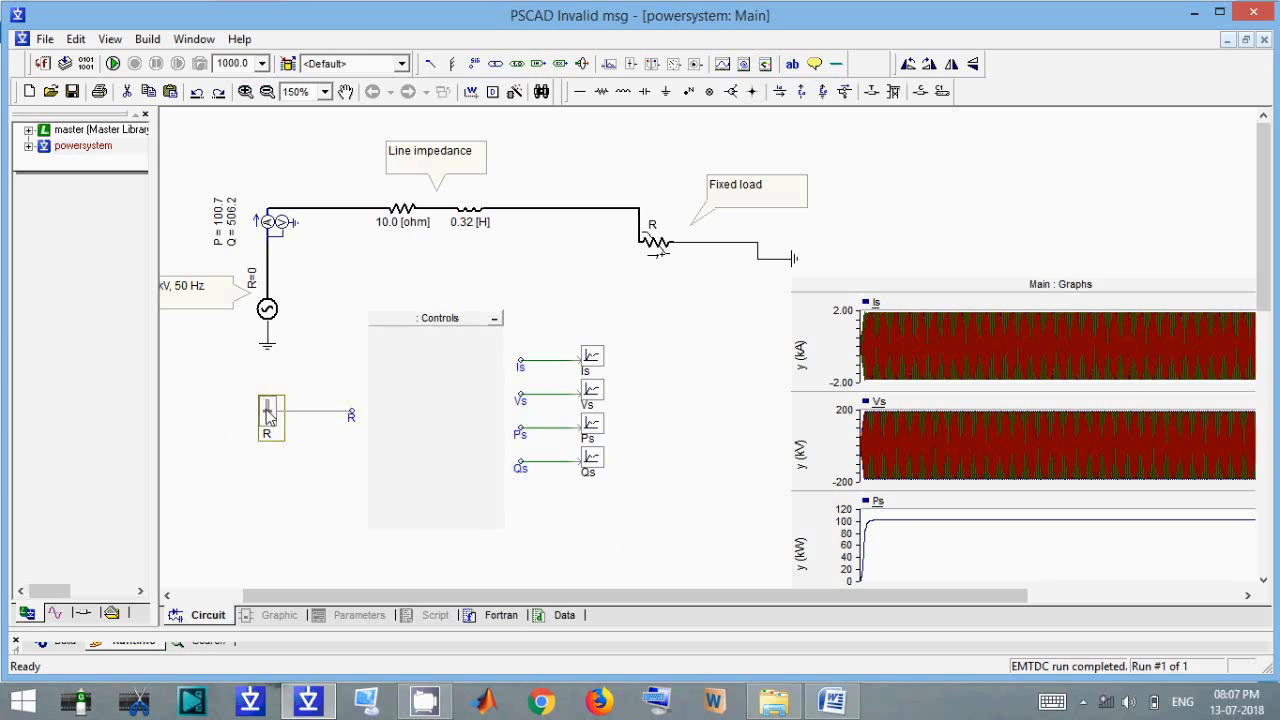
right_click(268, 416)
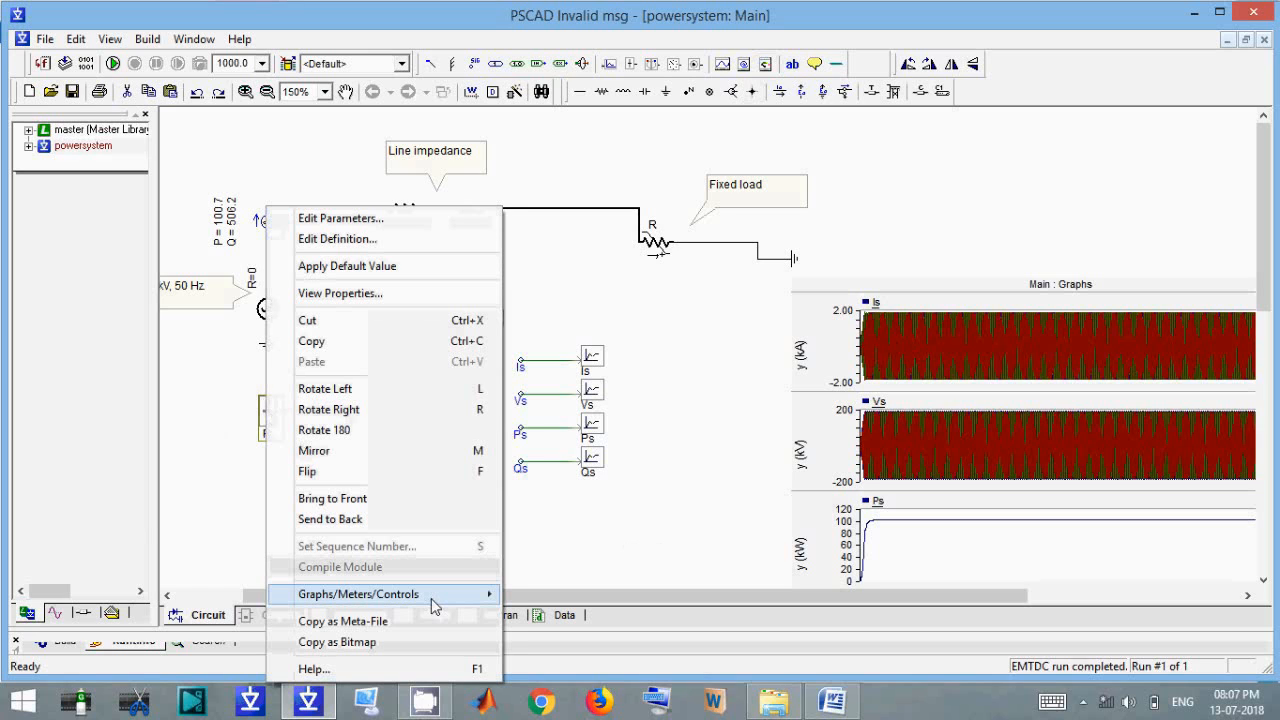
mouse_move(435, 604)
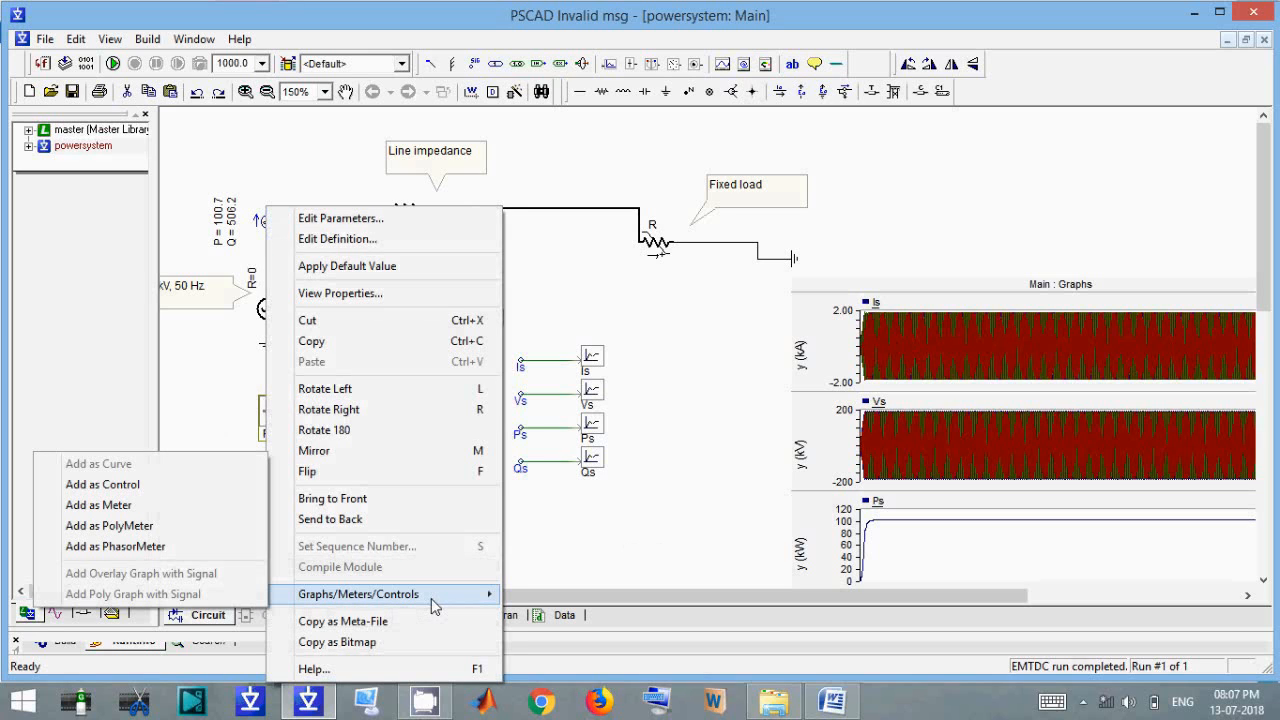
left_click(148, 494)
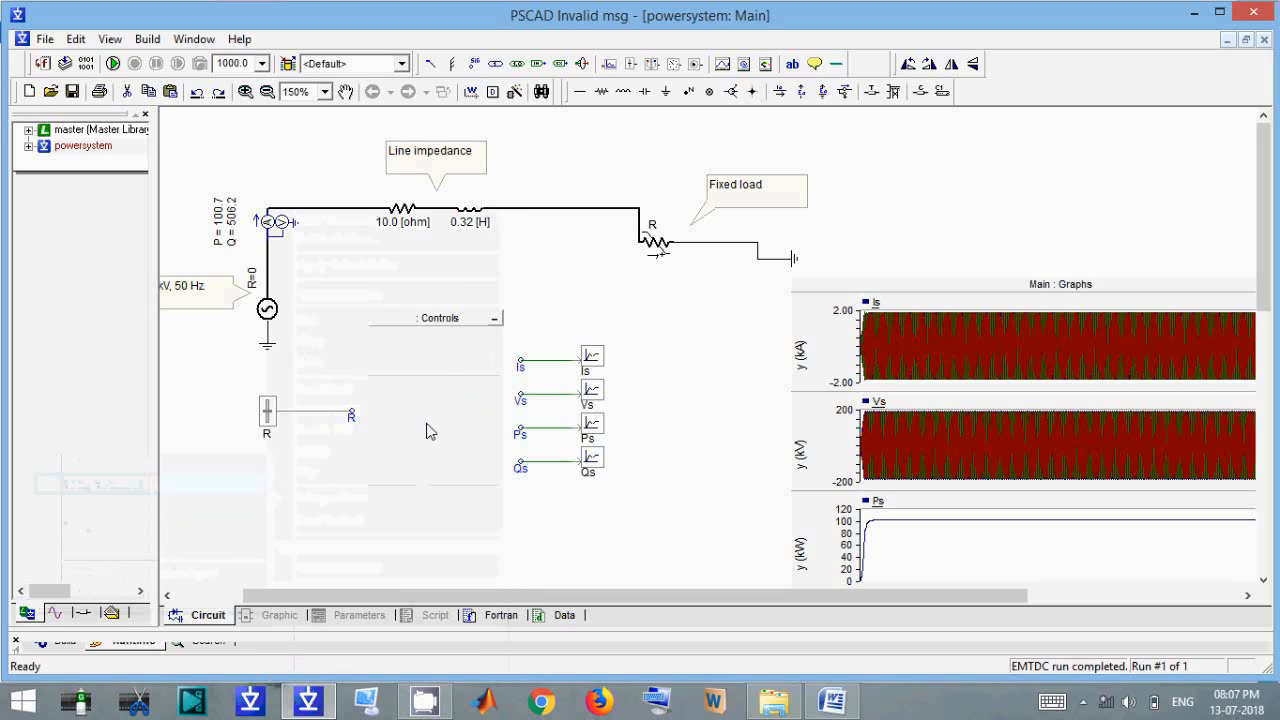
right_click(446, 373)
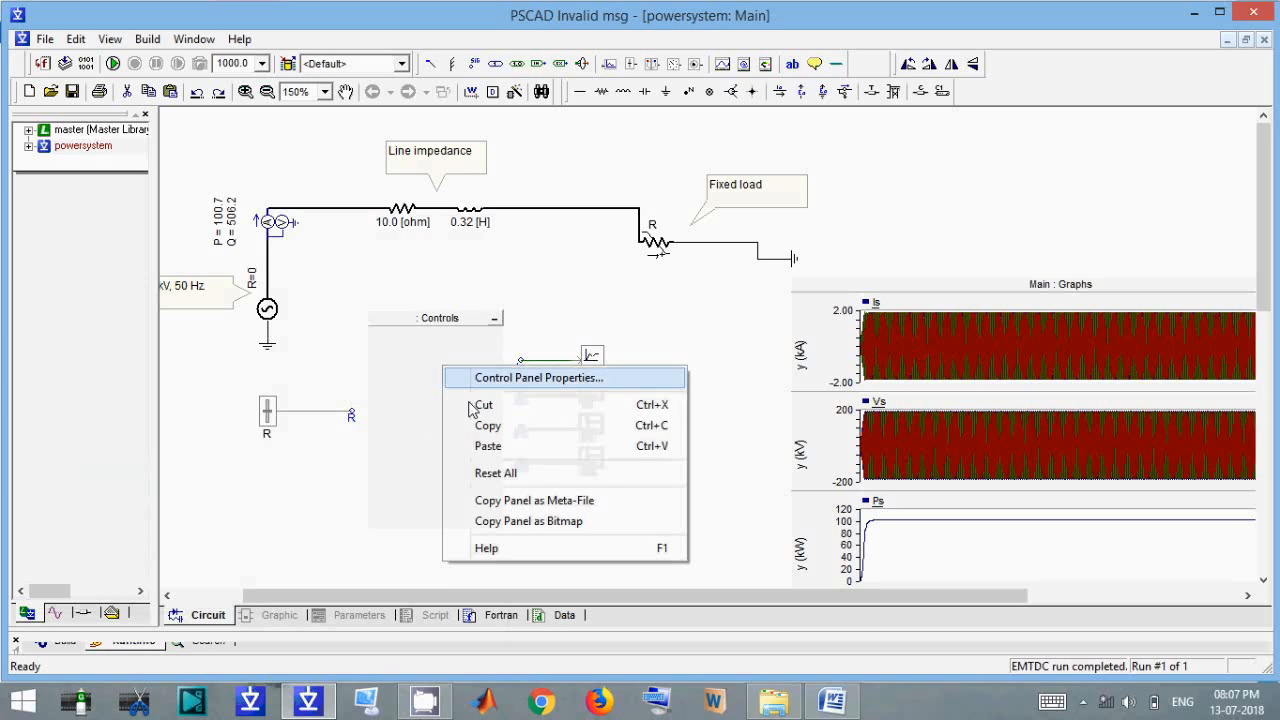
left_click(505, 450)
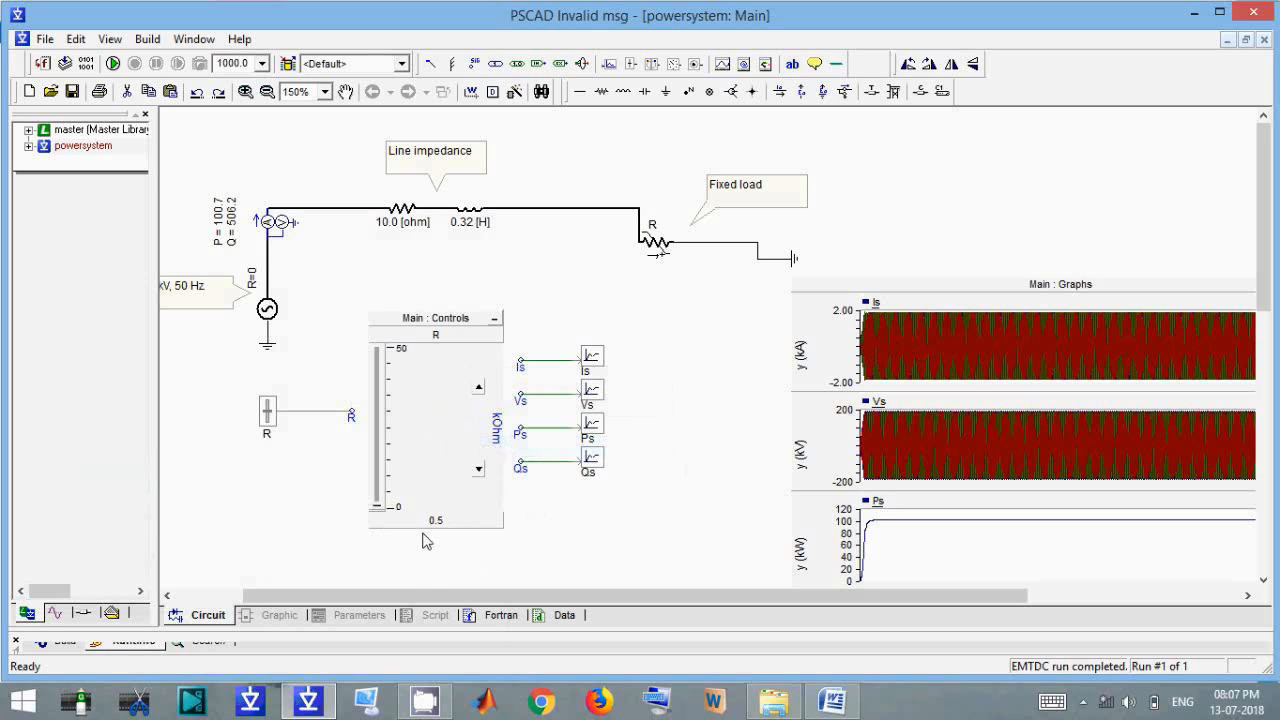
Raise the R slider in the control panel to about 9.94 kOhm.
mouse_move(375, 505)
left_mouse_down()
mouse_move(376, 361)
mouse_move(372, 470)
mouse_move(363, 381)
mouse_move(364, 492)
mouse_move(370, 370)
mouse_move(366, 473)
mouse_move(363, 378)
mouse_move(366, 500)
mouse_move(376, 364)
mouse_move(383, 493)
left_mouse_up()
left_click_drag(383, 484, 385, 478)
left_click(651, 247)
scroll(1265, 250, "down", 1)
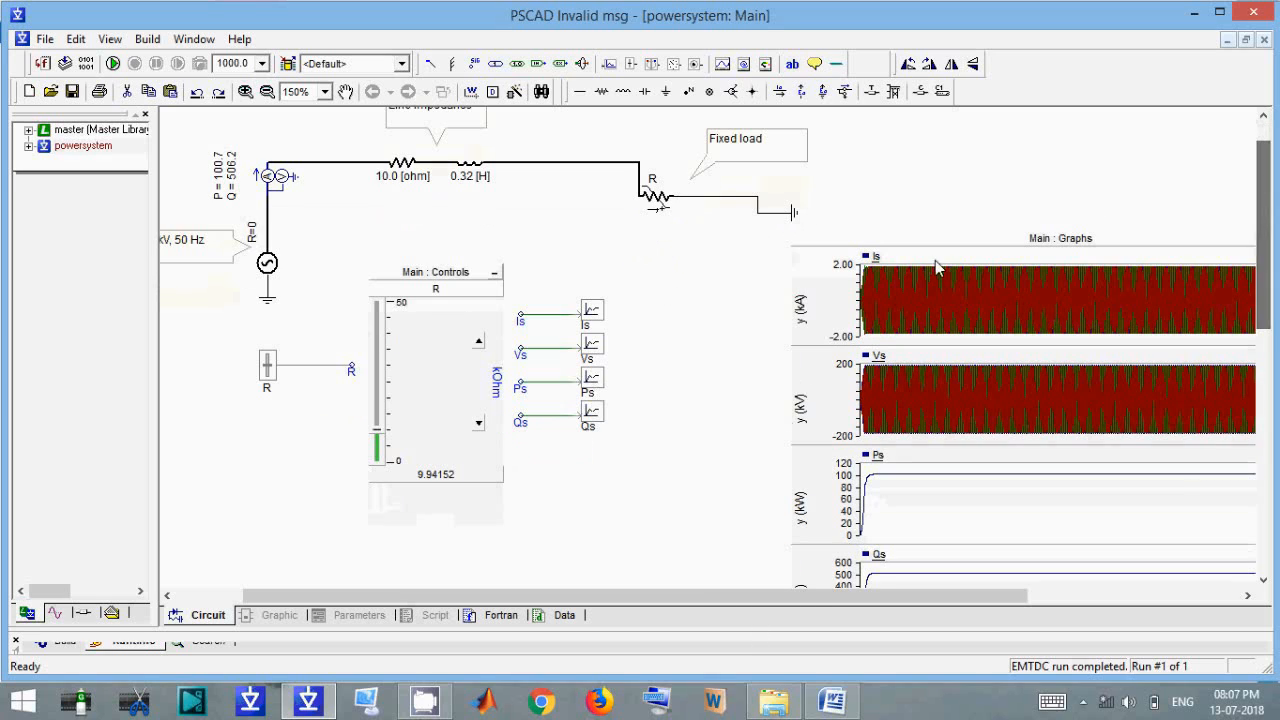
Change the sticky note beside the variable resistor to read "Variable load".
double_click(745, 155)
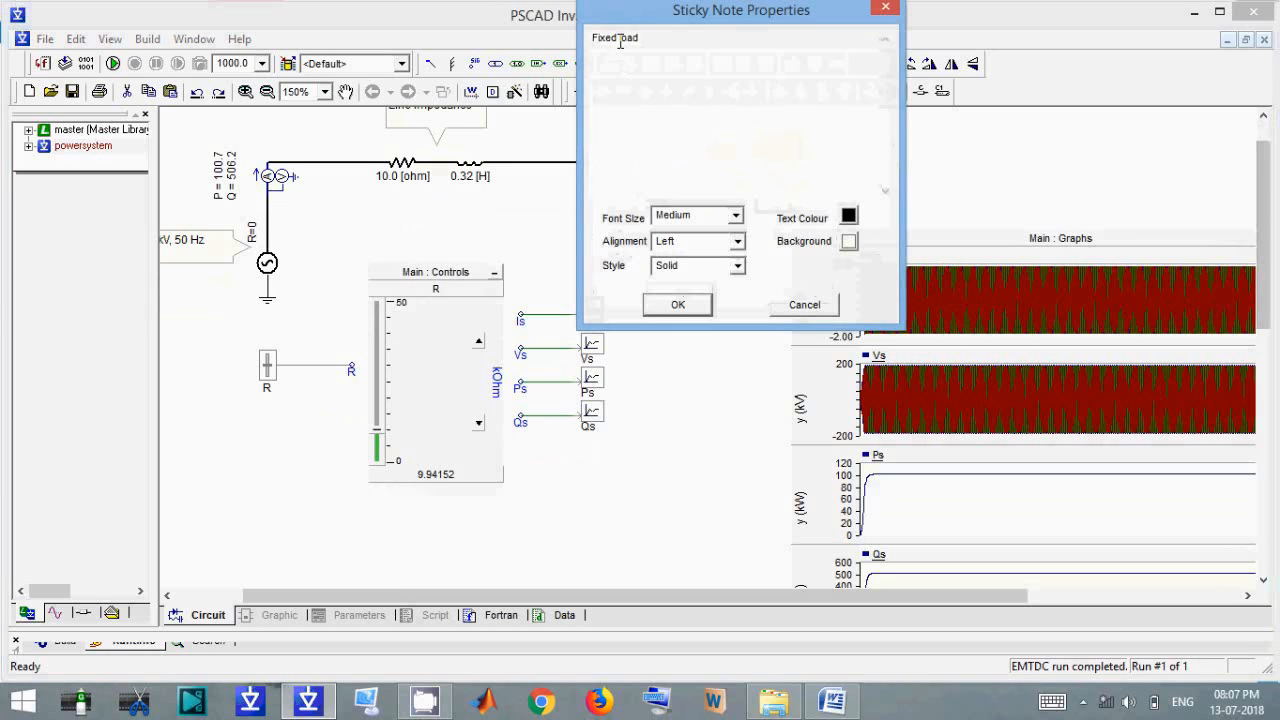
double_click(616, 38)
type("Varia")
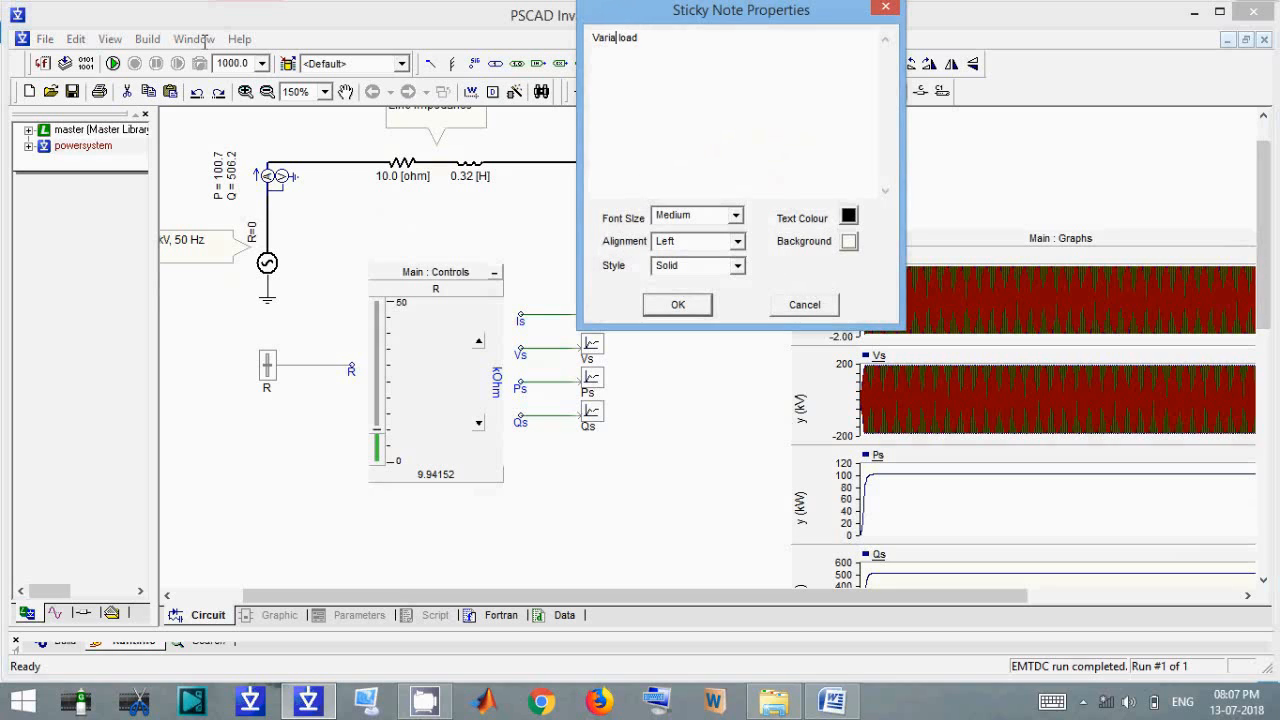
type("ble")
key("Delete")
key("Return")
key("BackSpace")
left_click(688, 305)
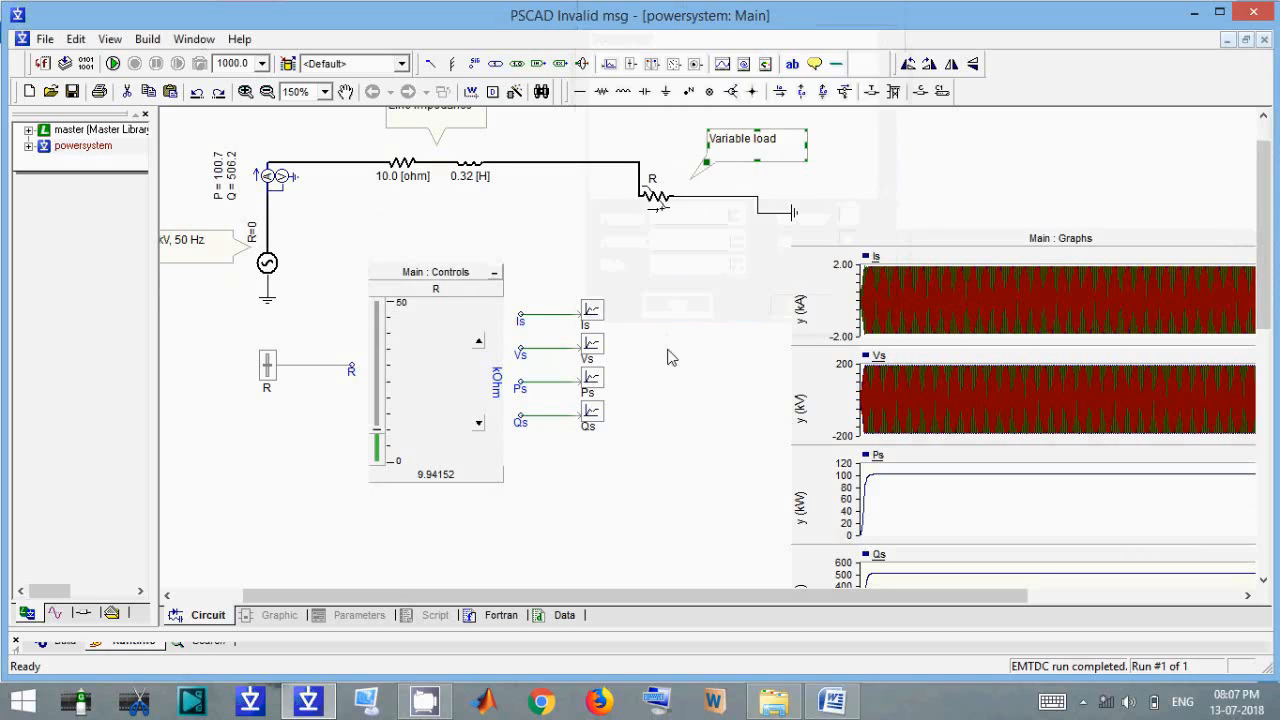
Deselect the note and run the simulation with the present slider setting.
left_click(674, 343)
scroll(665, 293, "down", 1)
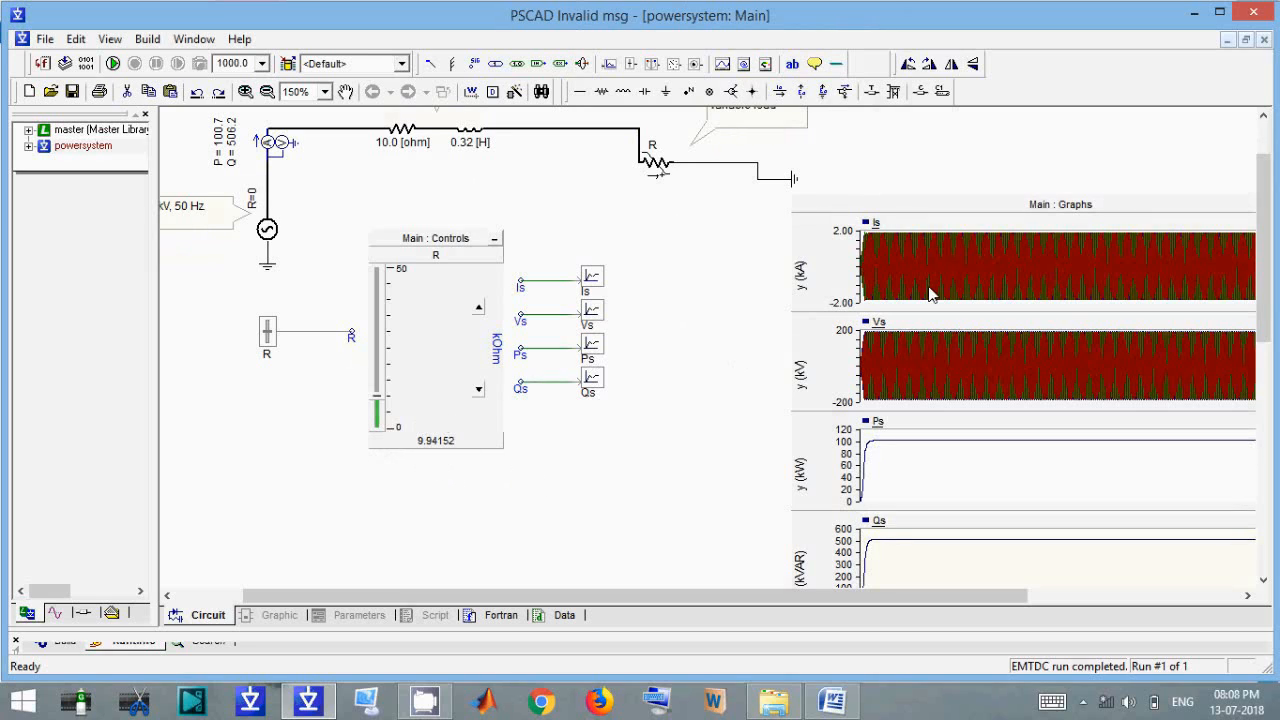
left_click(113, 63)
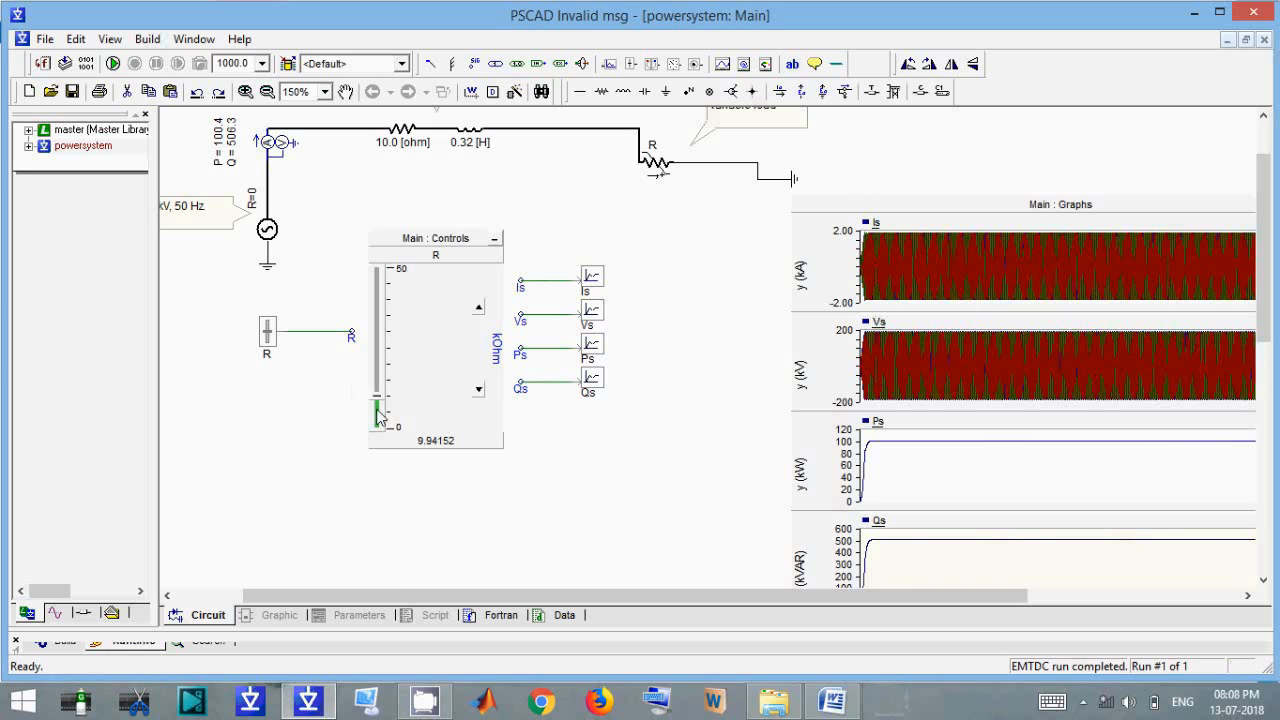
Raise the R slider to about 36.84 kOhm and rerun the simulation.
left_click_drag(380, 389, 377, 311)
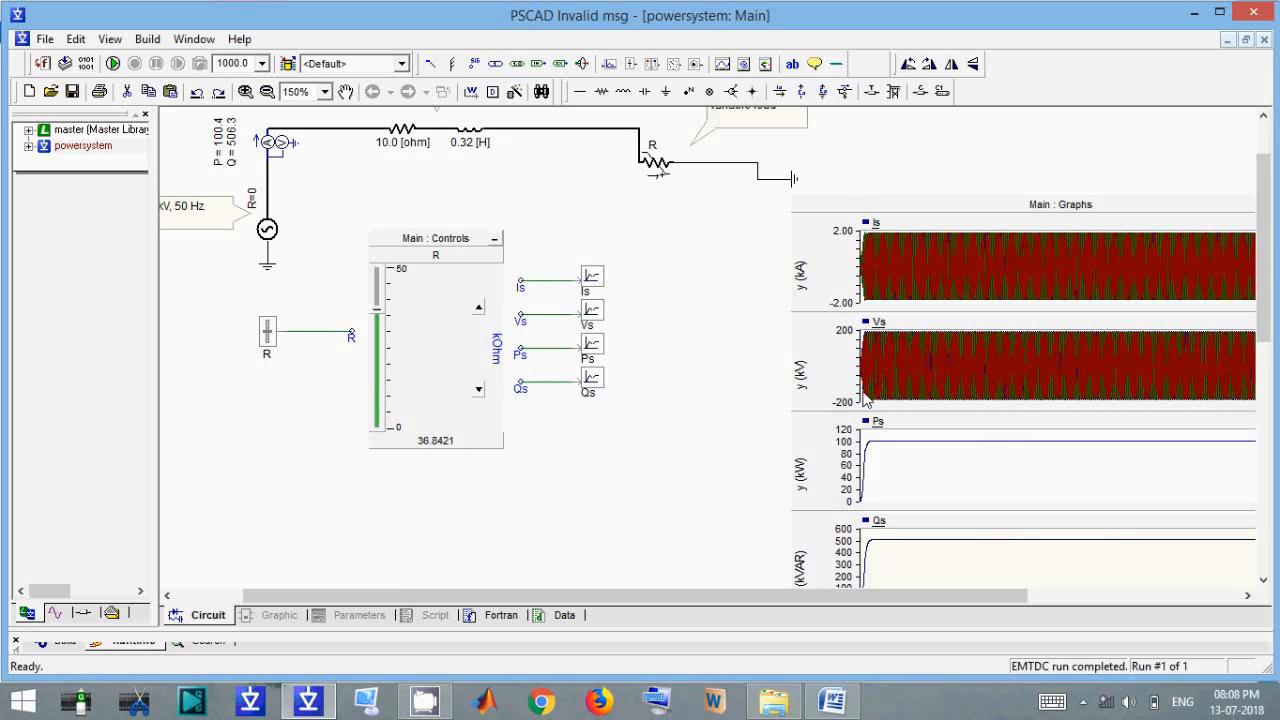
left_click(113, 64)
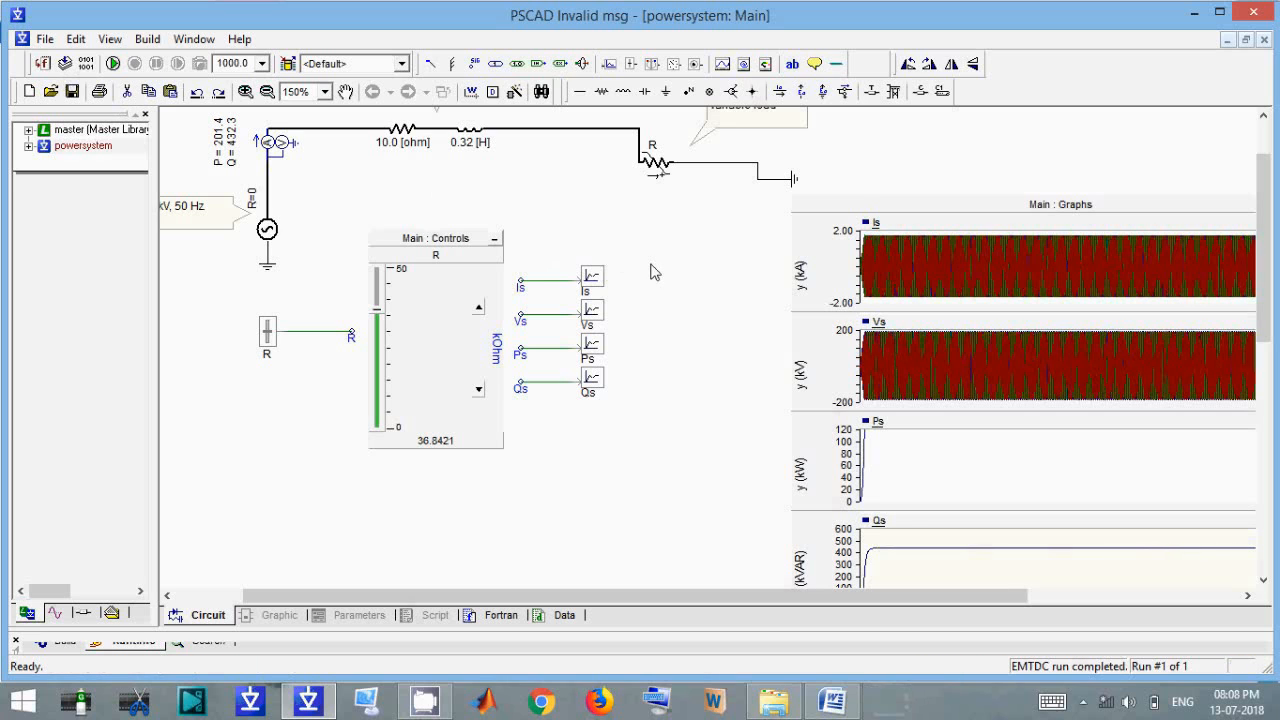
Examine the current, voltage and power graphs, zooming in on the initial rise of the Ps curve.
scroll(686, 292, "down", 2)
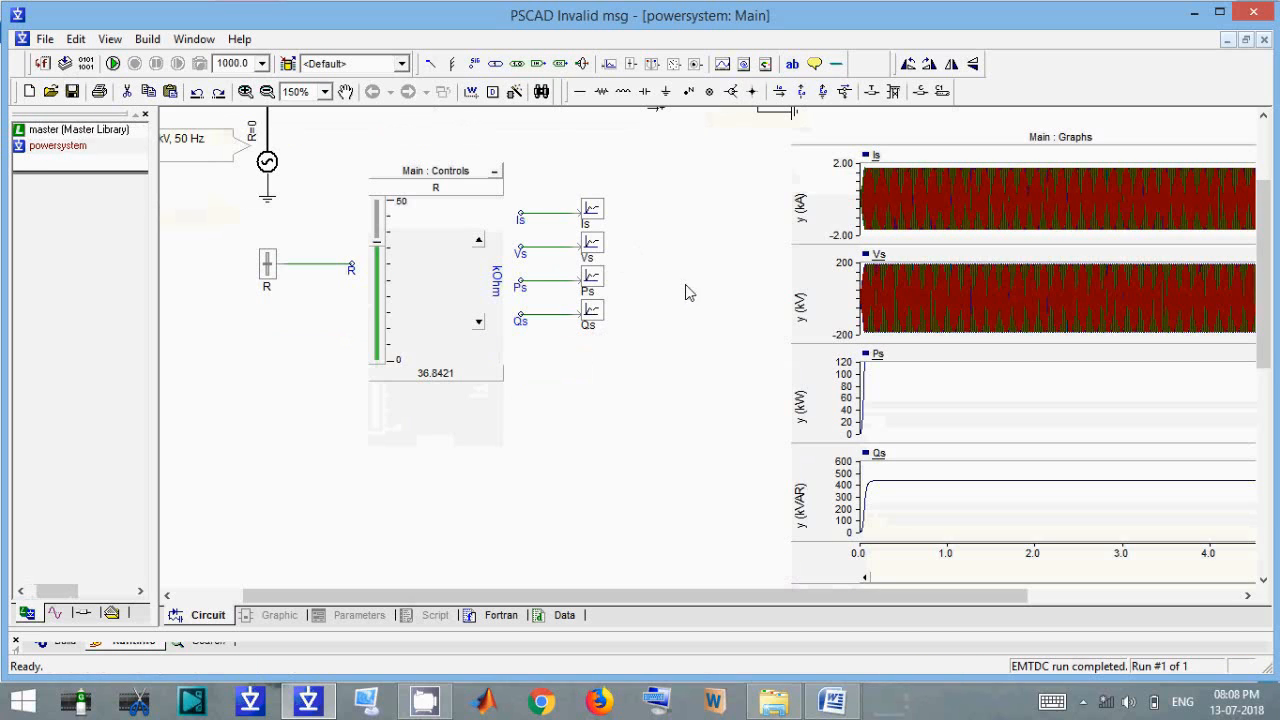
scroll(626, 286, "up", 3)
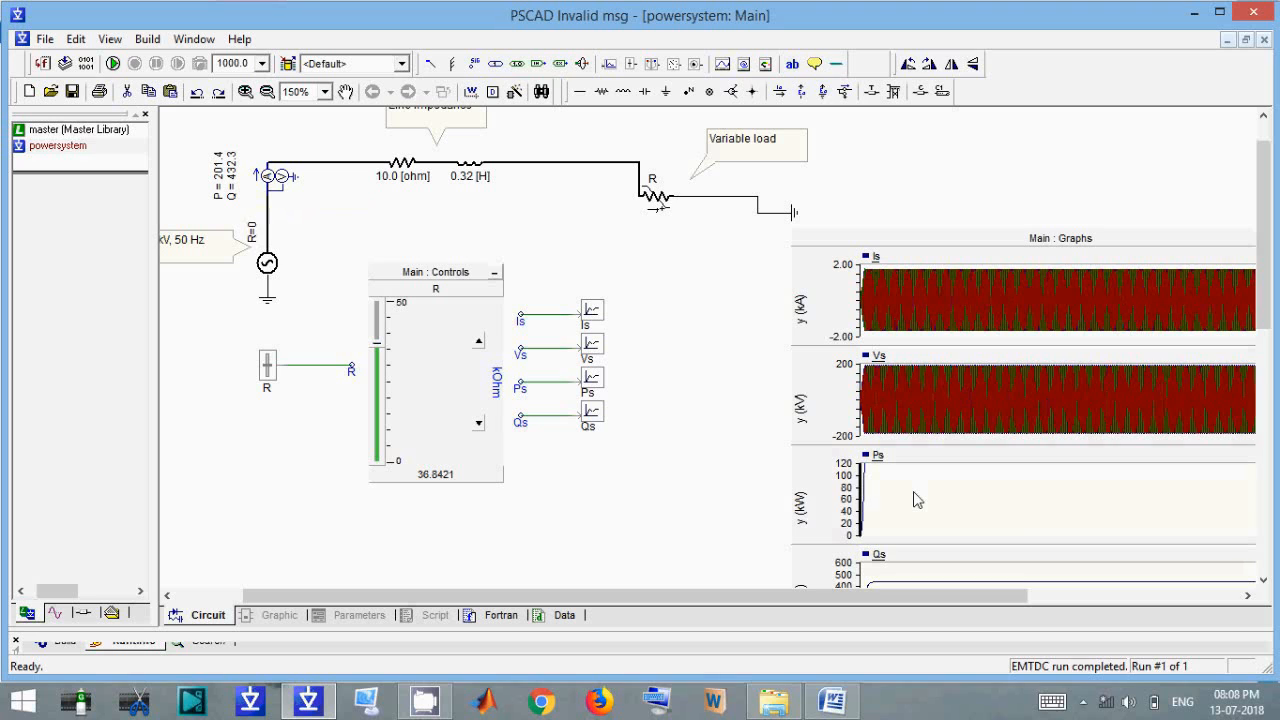
scroll(592, 443, "down", 3)
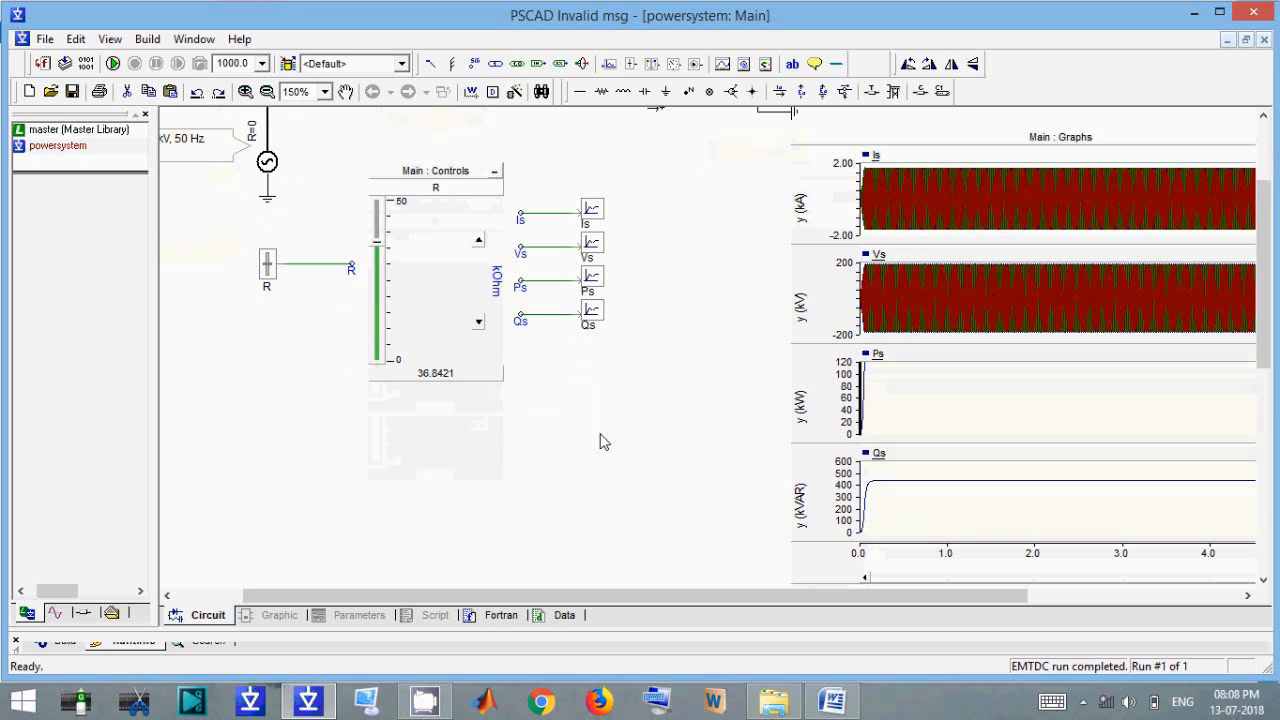
left_click_drag(1001, 387, 820, 356)
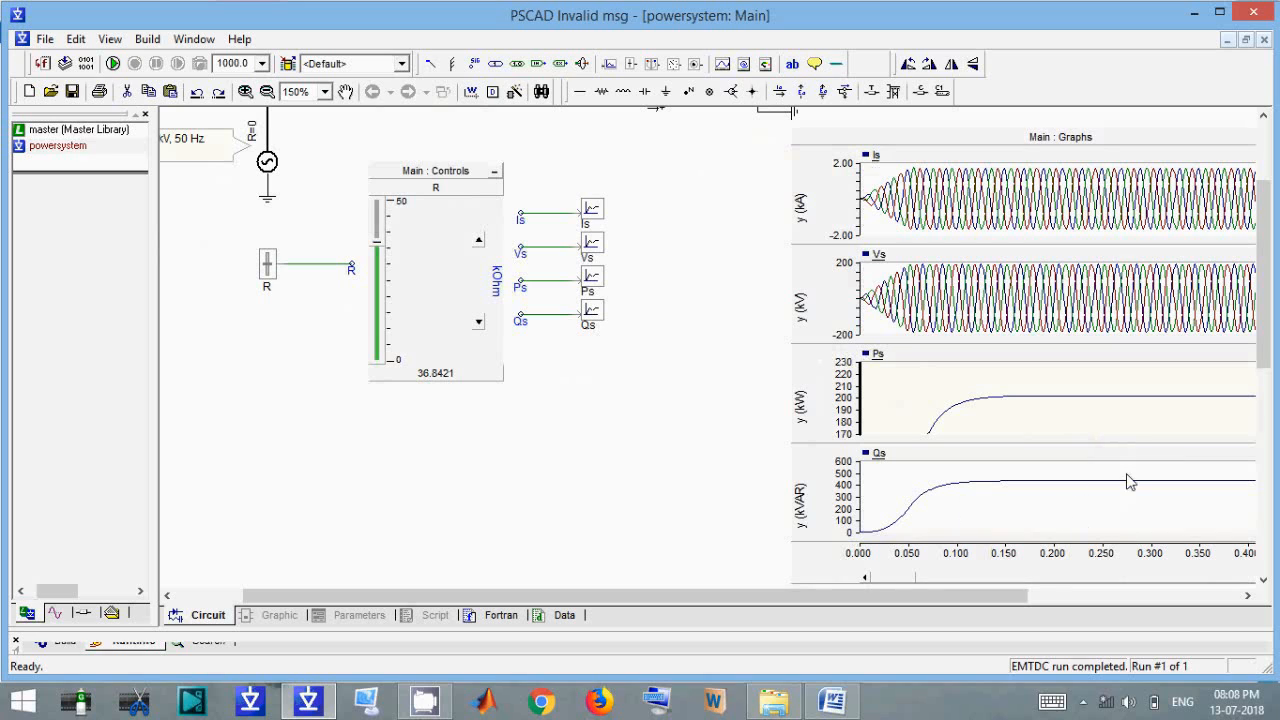
Place a rotary switch on the canvas below the R slider component.
scroll(283, 230, "up", 2)
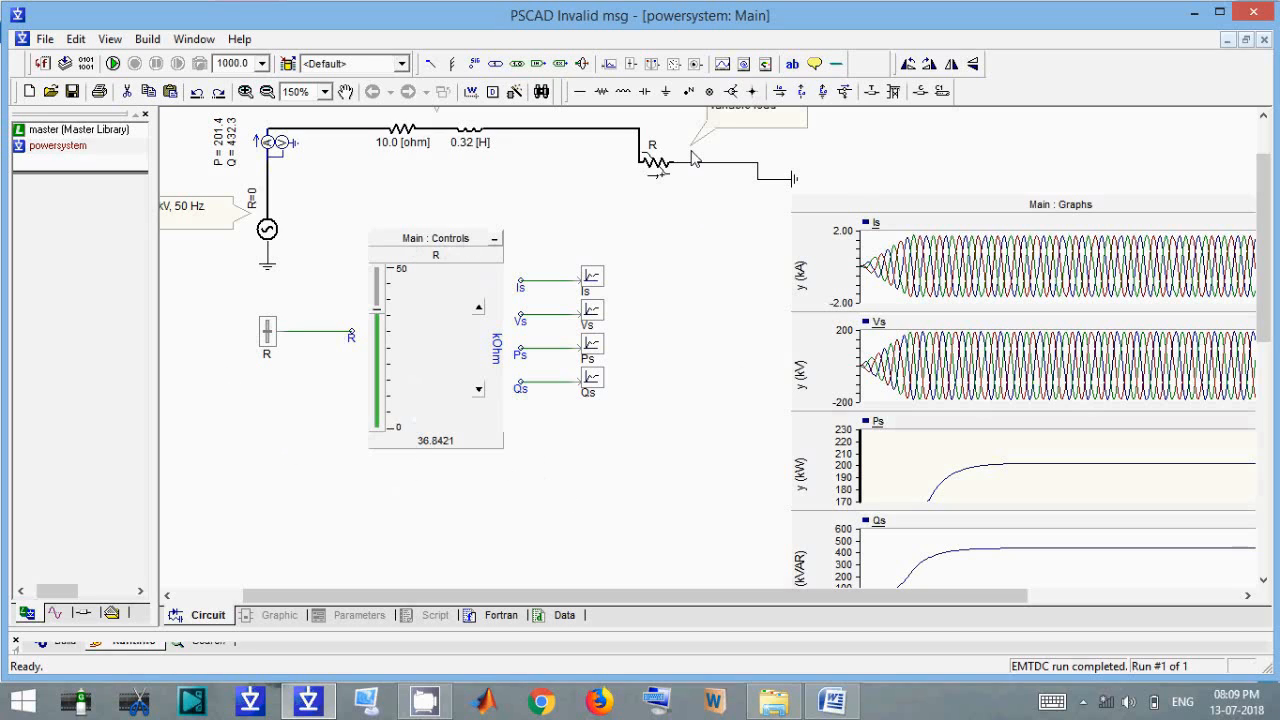
left_click(675, 67)
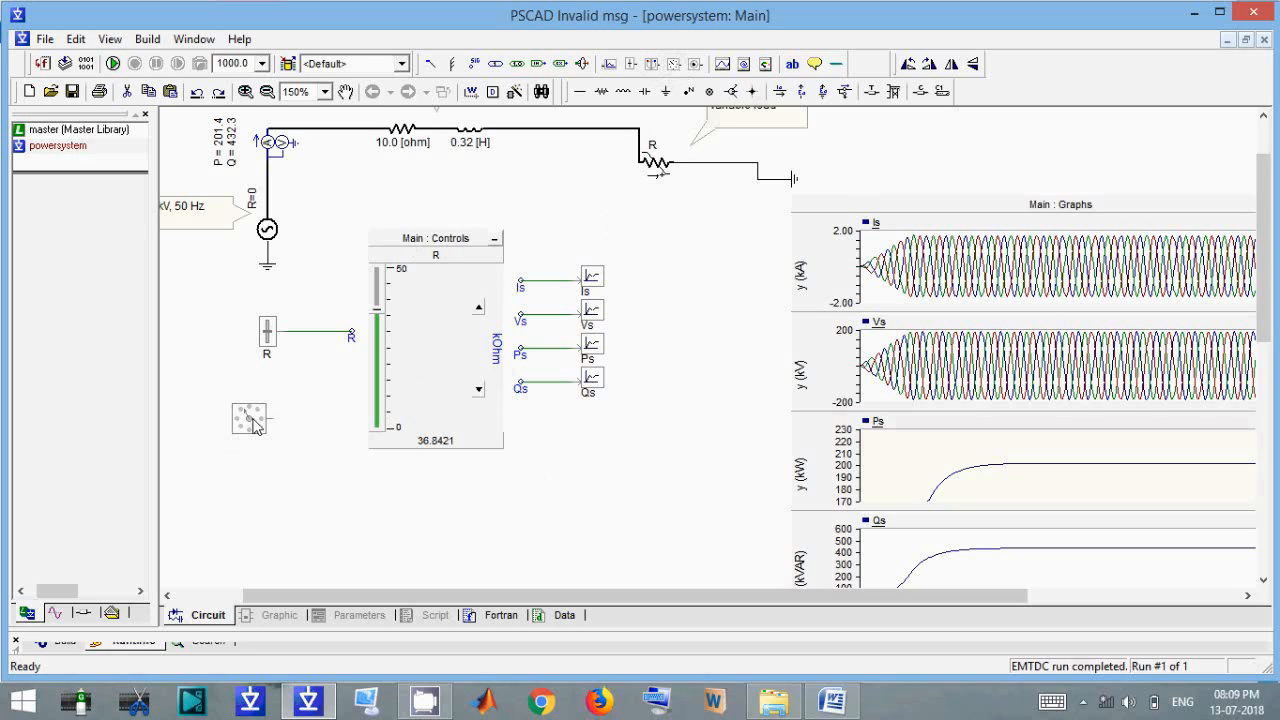
left_click(254, 424)
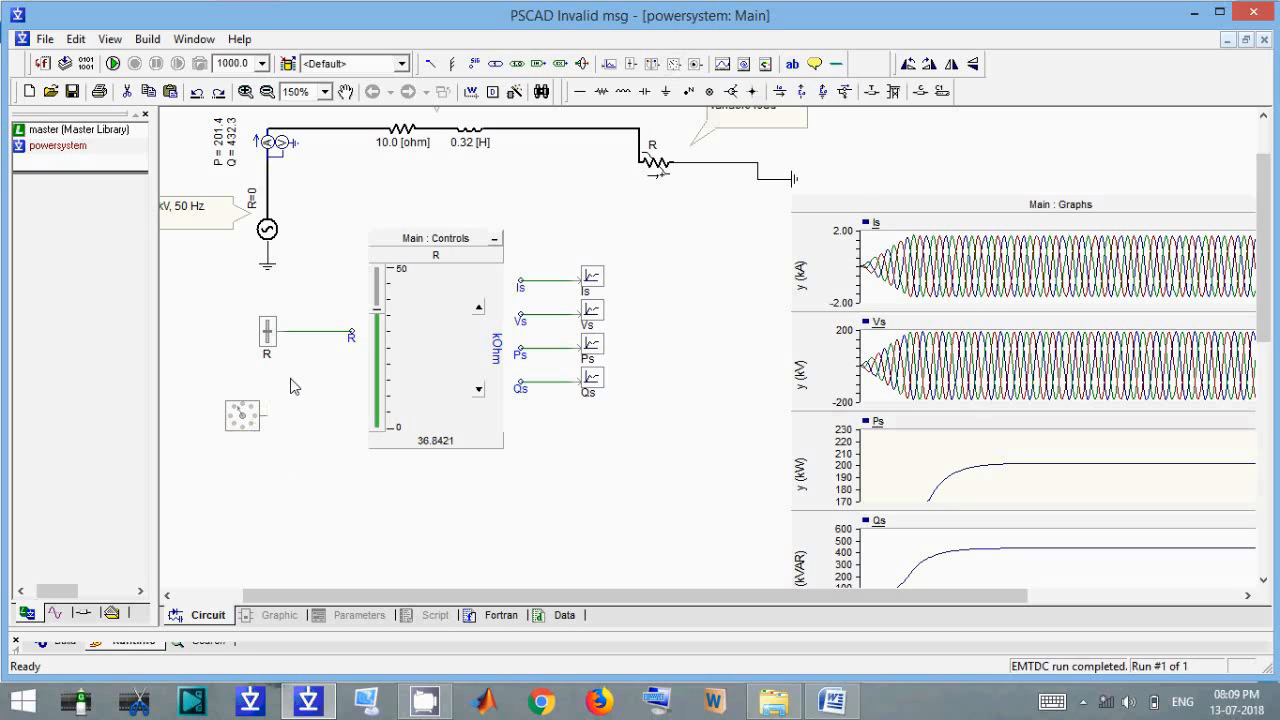
Move the R label and its wire to the rotary switch's output and remove the slider component.
left_click_drag(246, 282, 318, 404)
left_click_drag(275, 321, 331, 418)
left_click(271, 496)
left_click(247, 420)
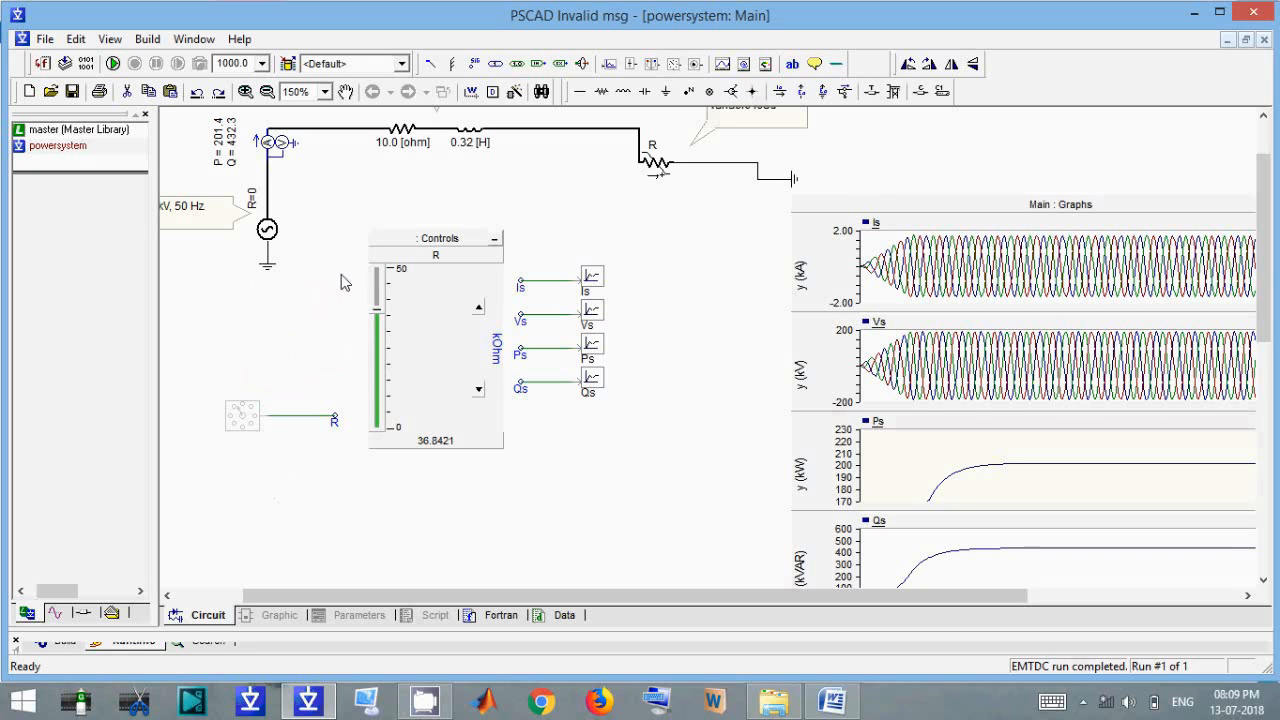
Give the rotary switch the title R and set its number of dial positions to 5.
double_click(246, 412)
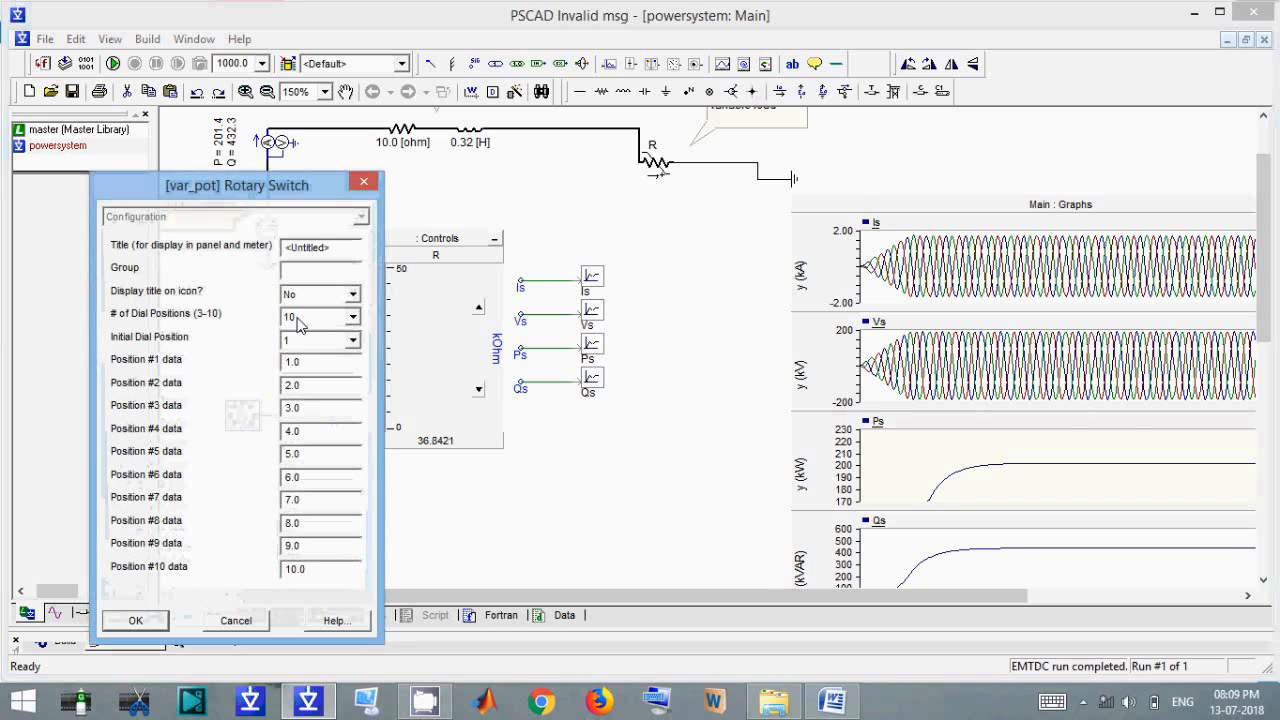
left_click_drag(327, 252, 30, 250)
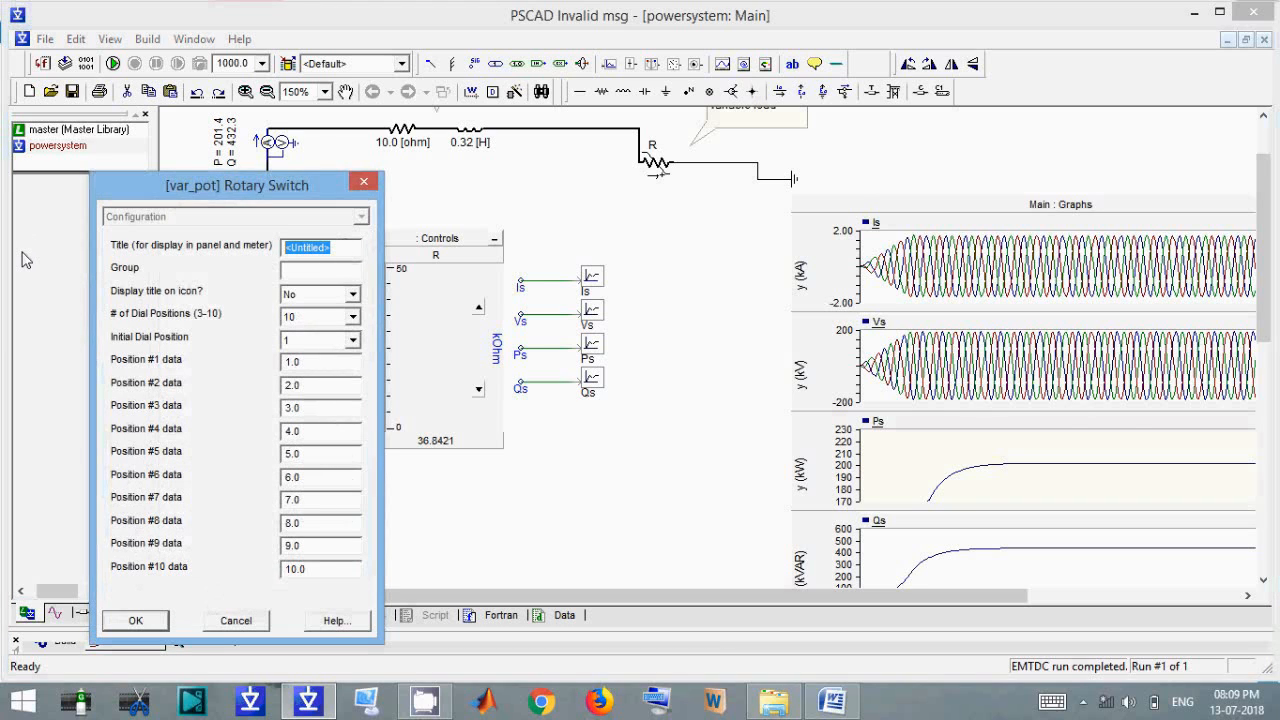
type("R")
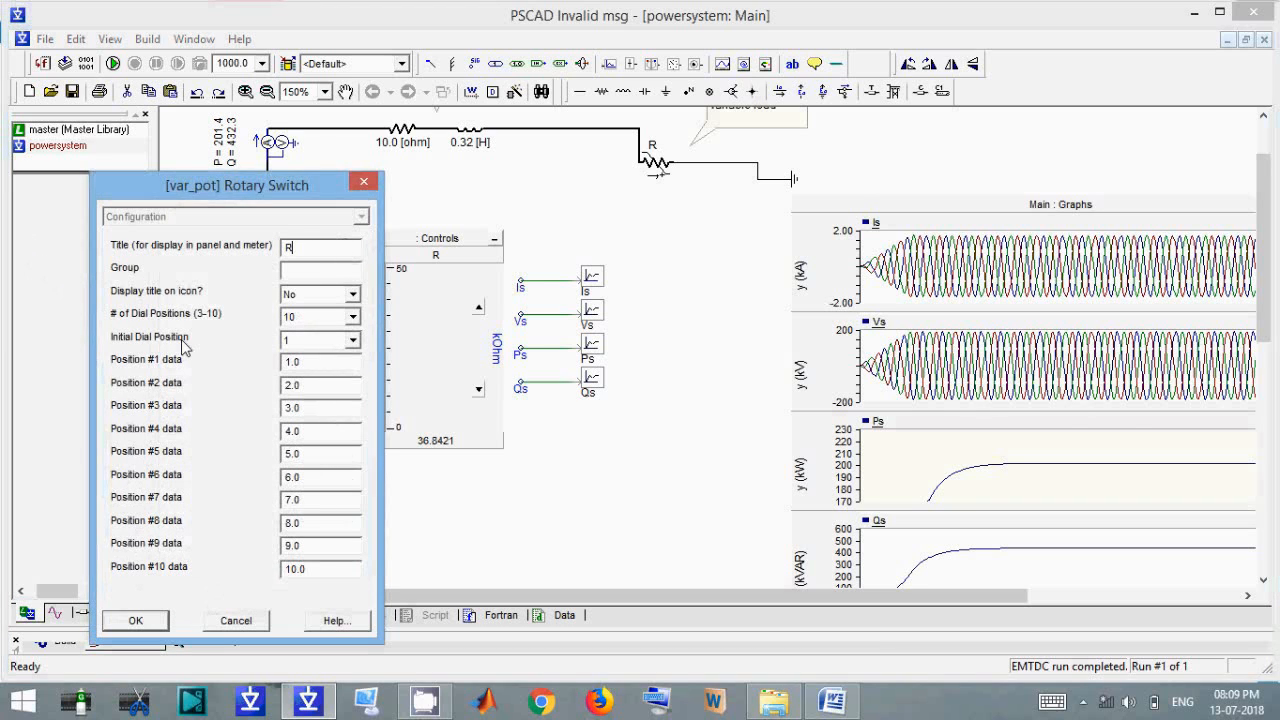
left_click(341, 318)
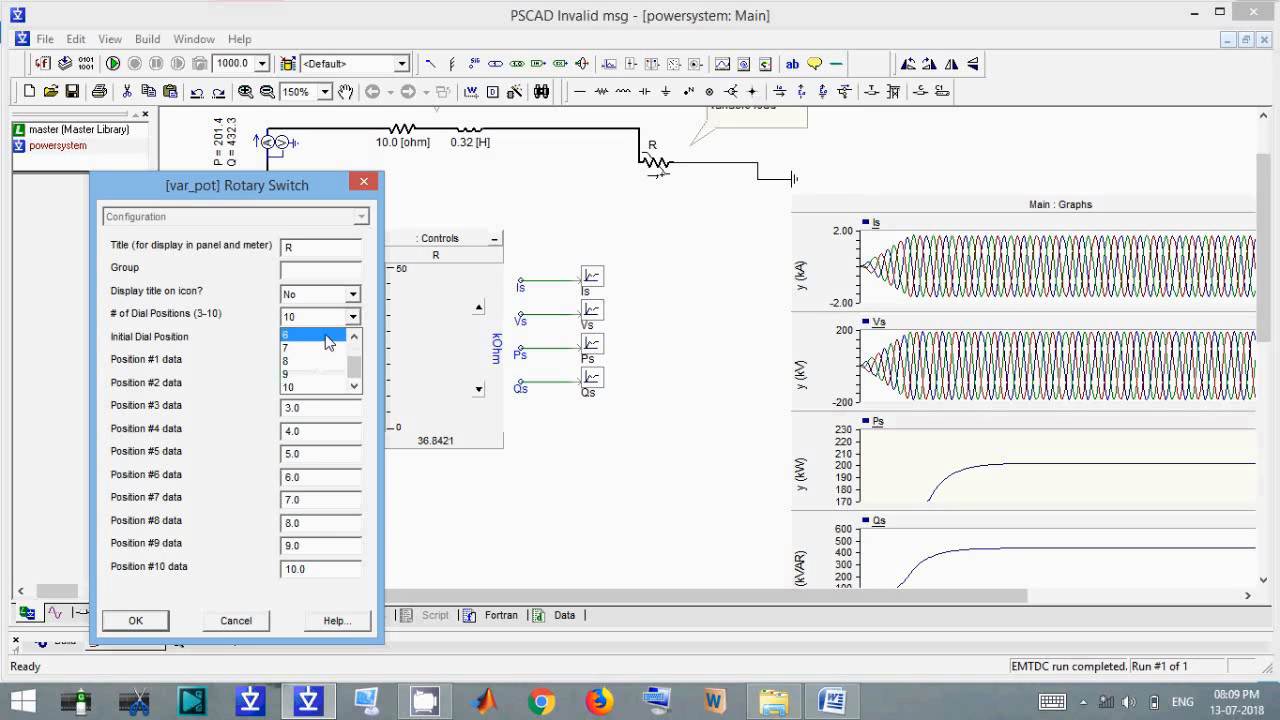
scroll(345, 357, "up", 3)
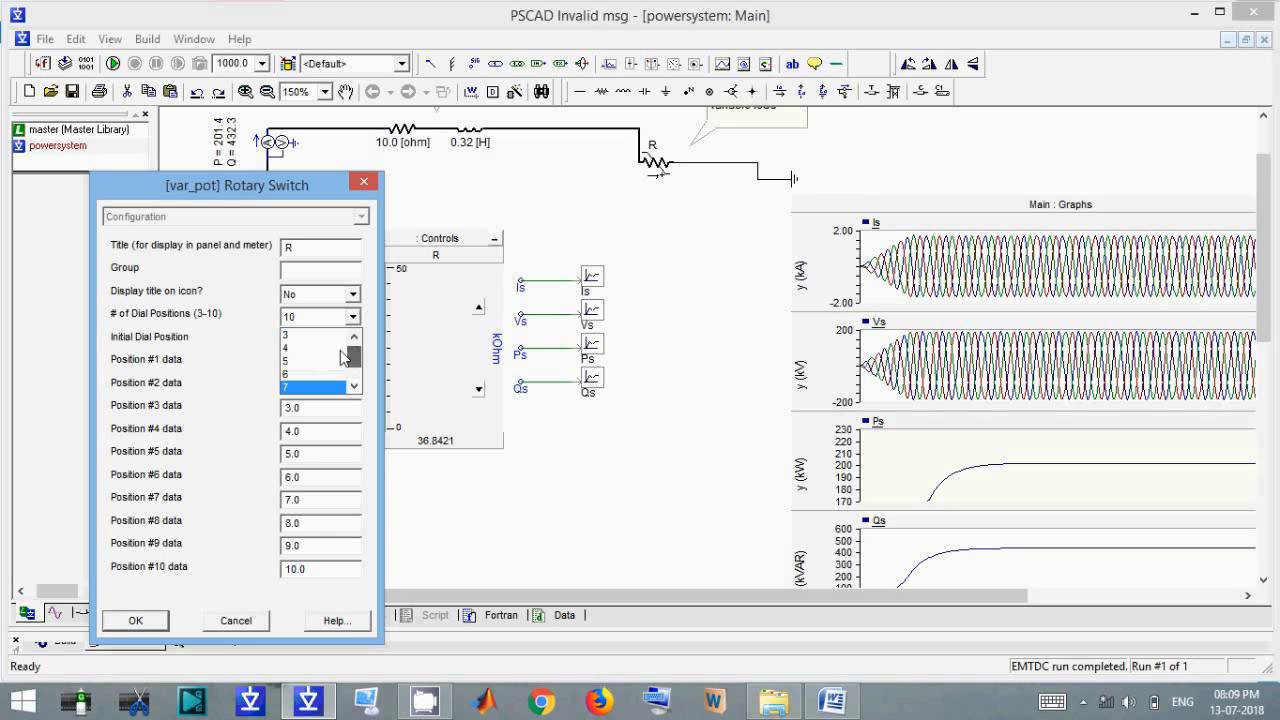
left_click(287, 362)
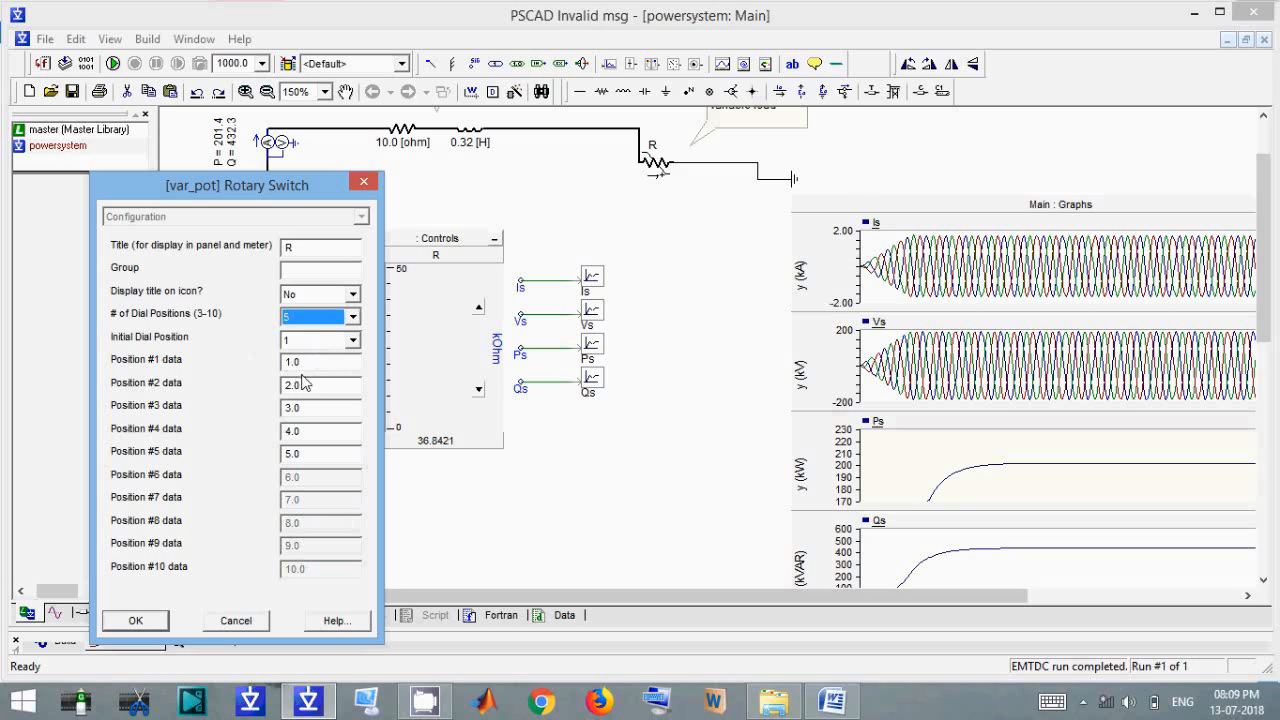
Enter the rotary switch's position data, with 5 for position 1, 20 for position 3 and 100 for position 5, and apply the settings.
double_click(332, 362)
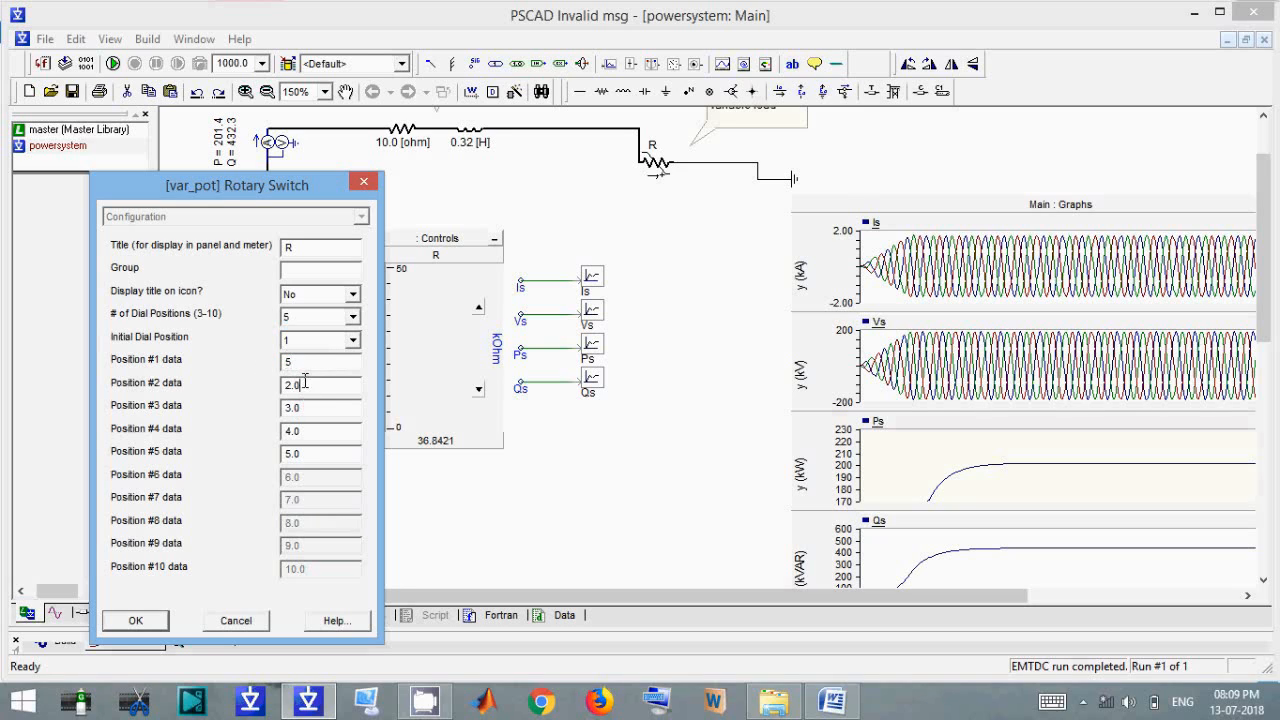
double_click(305, 384)
double_click(315, 410)
type("20")
key("Tab")
key("Tab")
type("100")
key("Return")
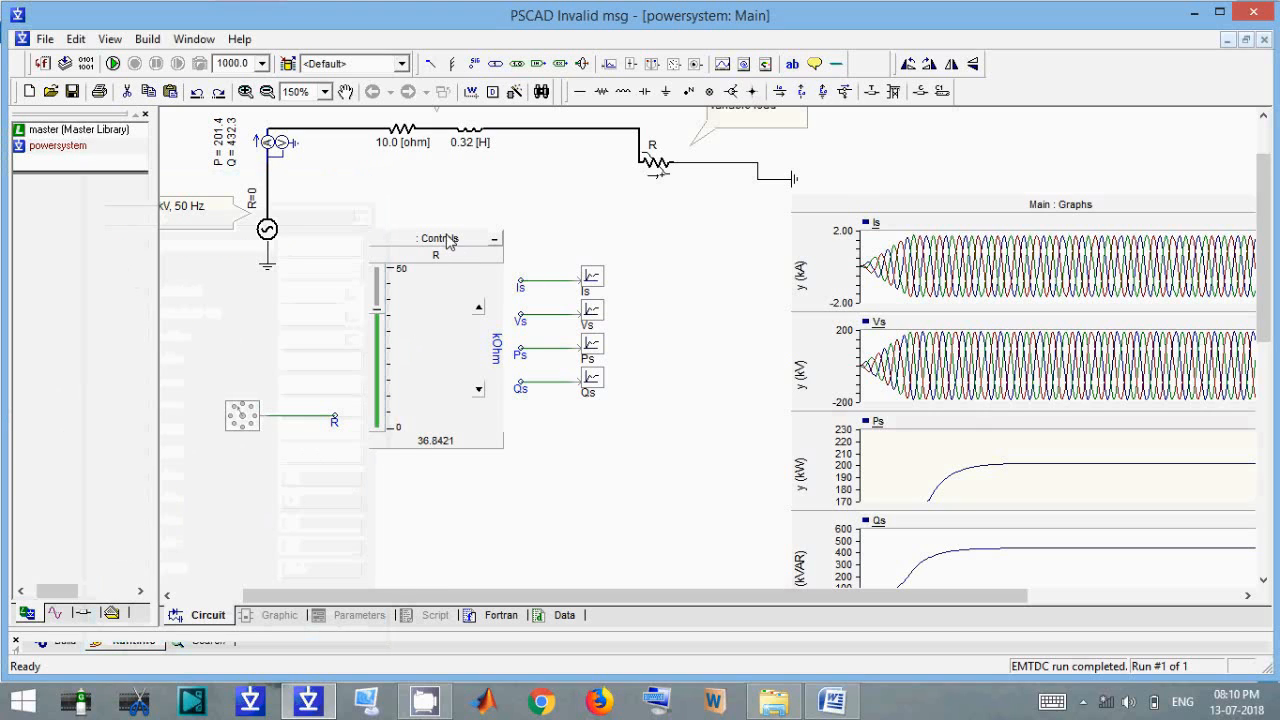
Delete the slider's control panel and place a new, enlarged control panel between the R label and the output channels.
left_click(447, 268)
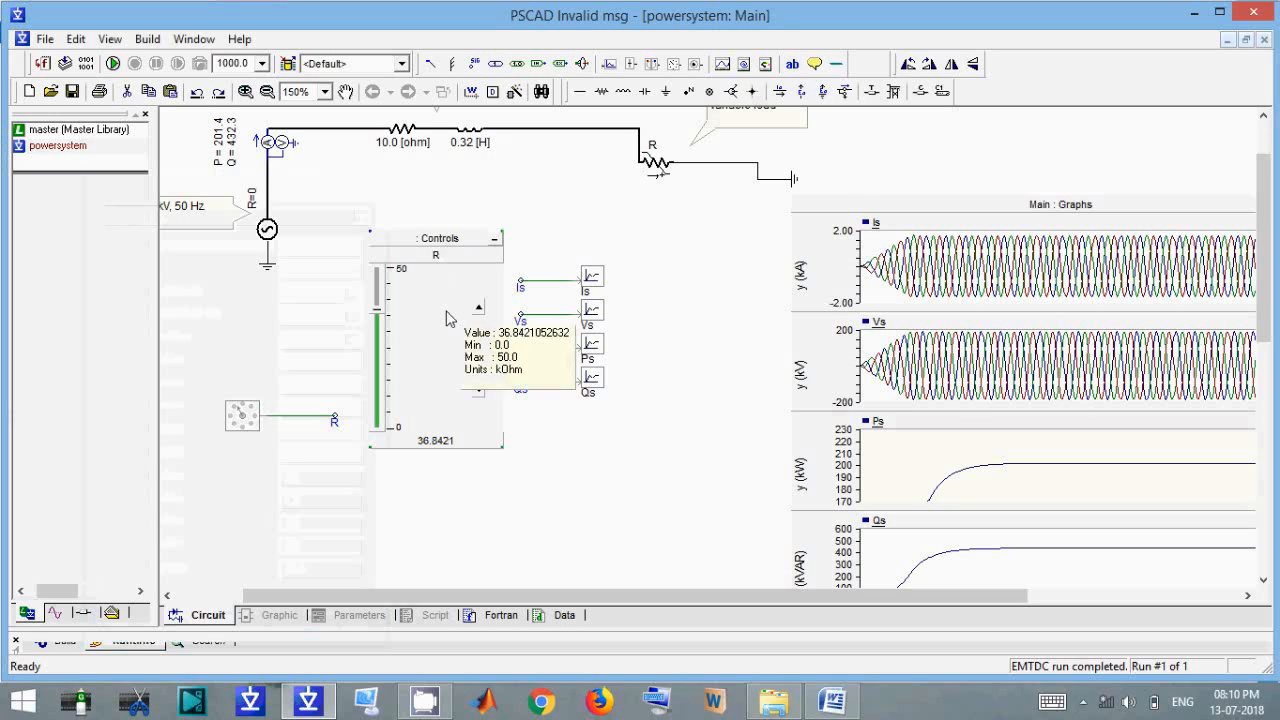
key("Delete")
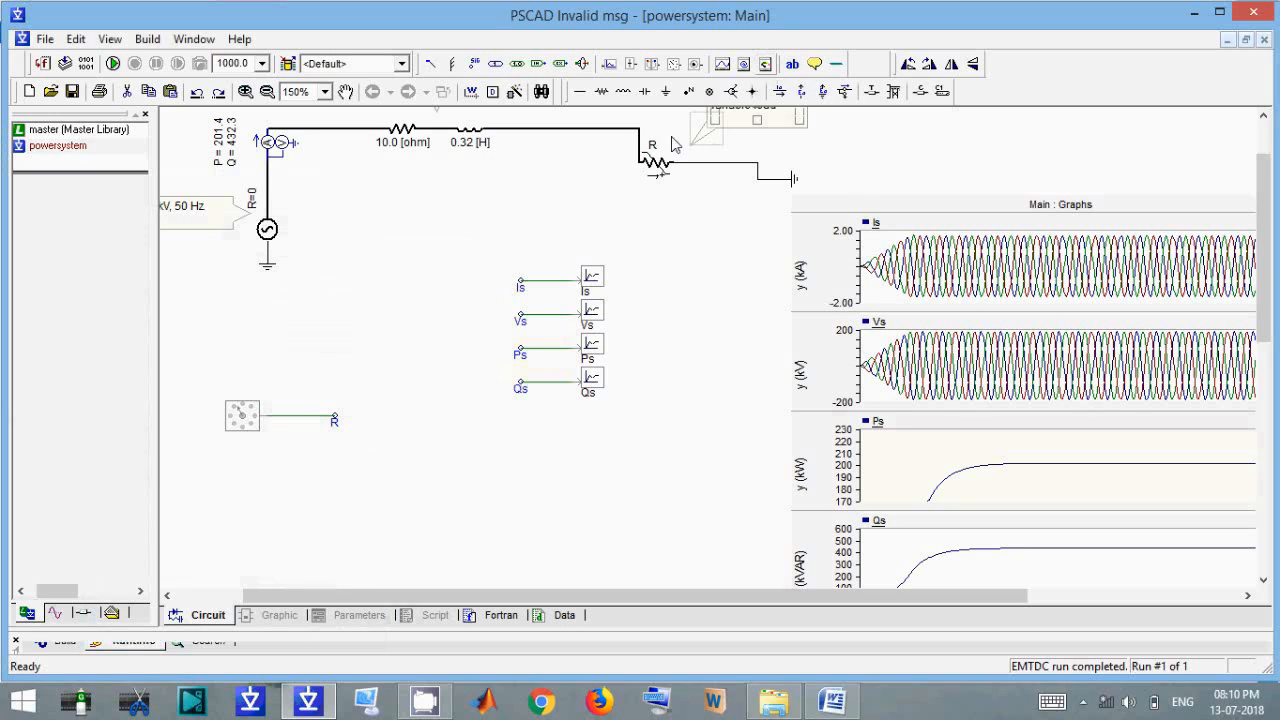
left_click(398, 285)
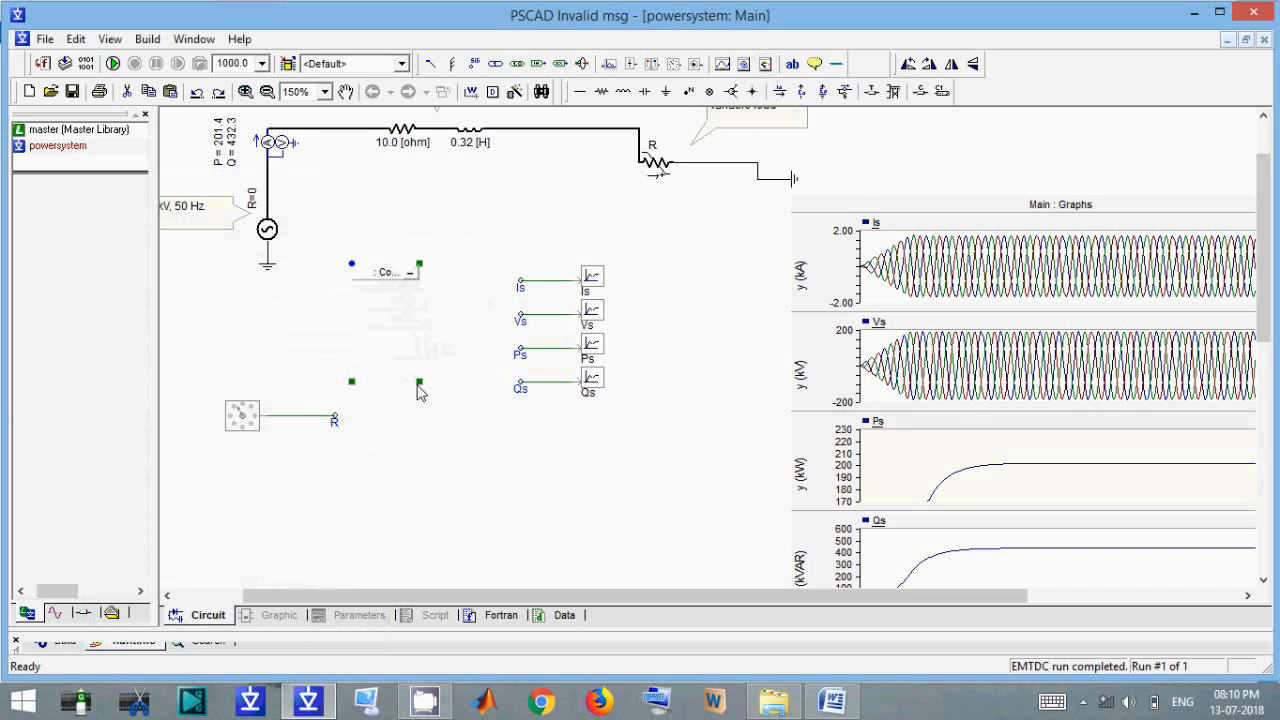
key("Delete")
key("ctrl+z")
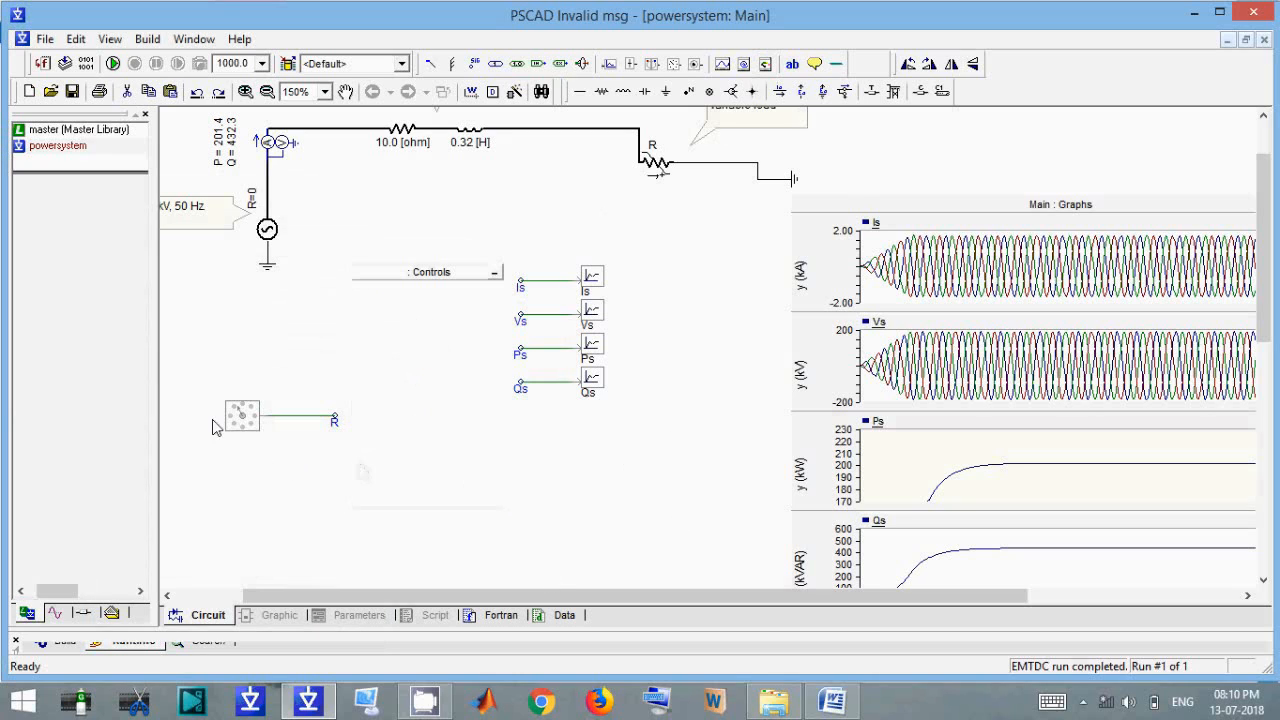
Add the rotary switch as a control and paste it into the empty control panel beside the R label.
right_click(250, 422)
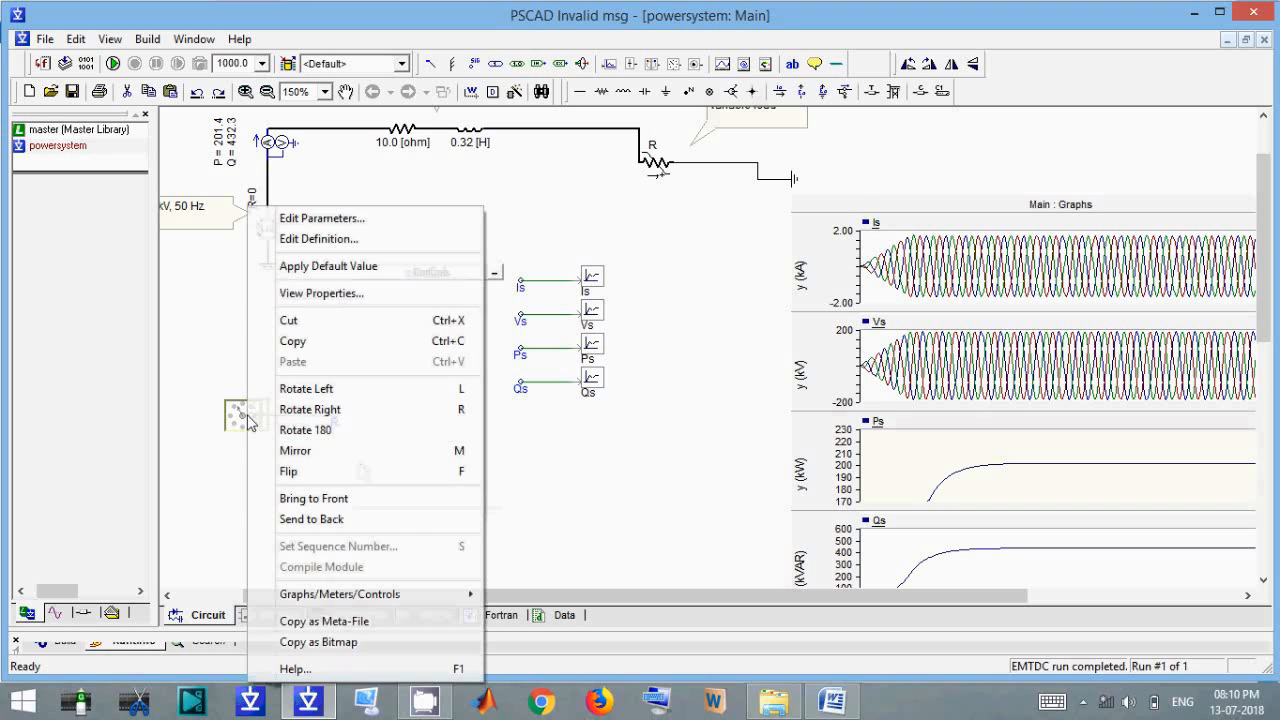
mouse_move(345, 594)
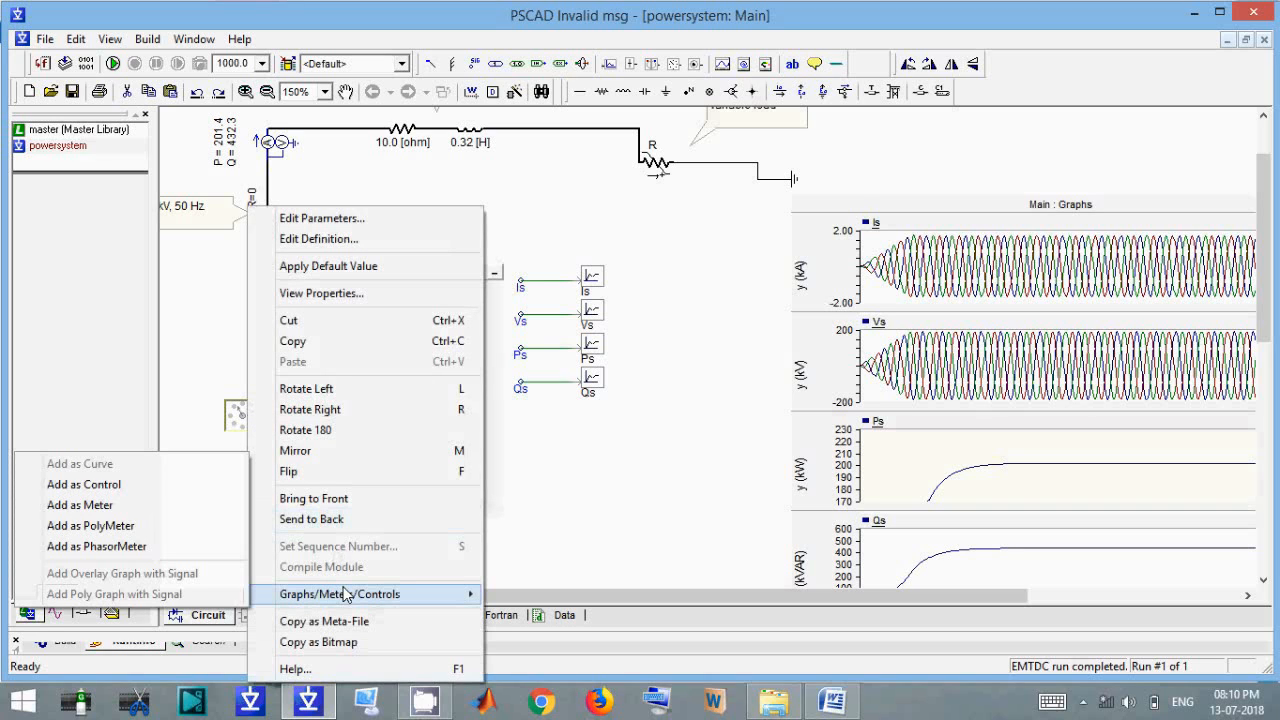
left_click(108, 488)
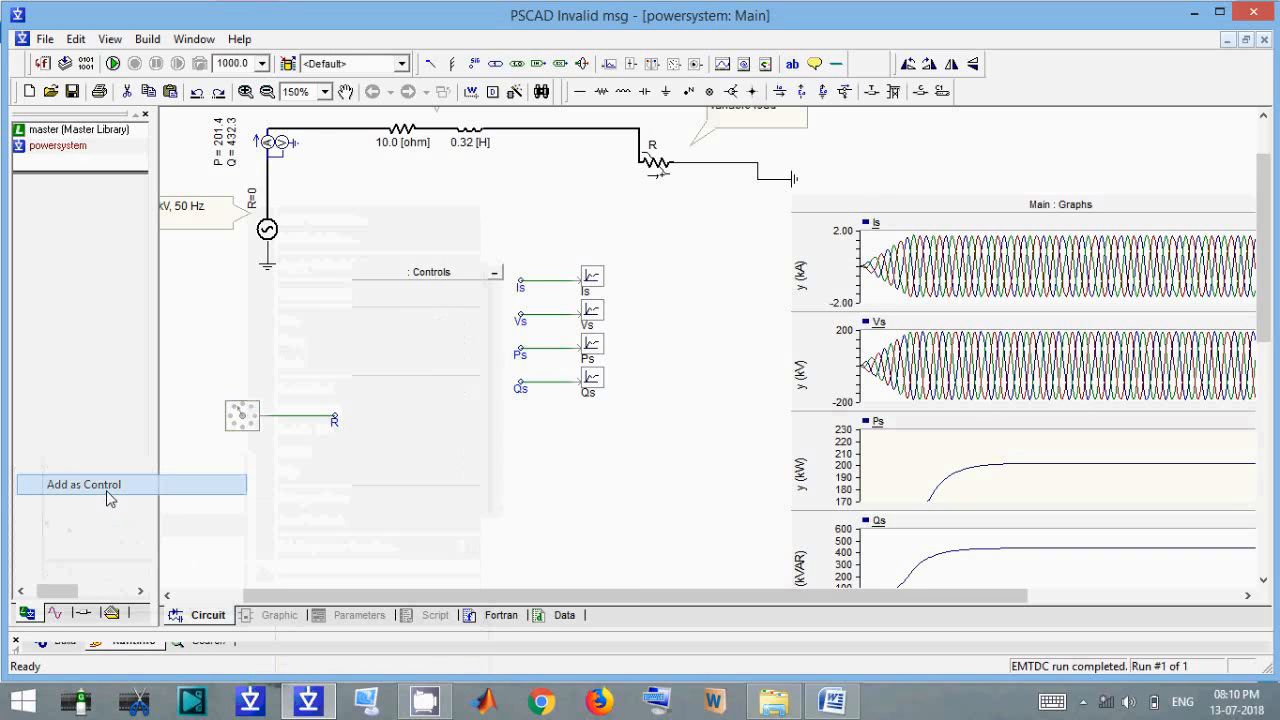
right_click(424, 322)
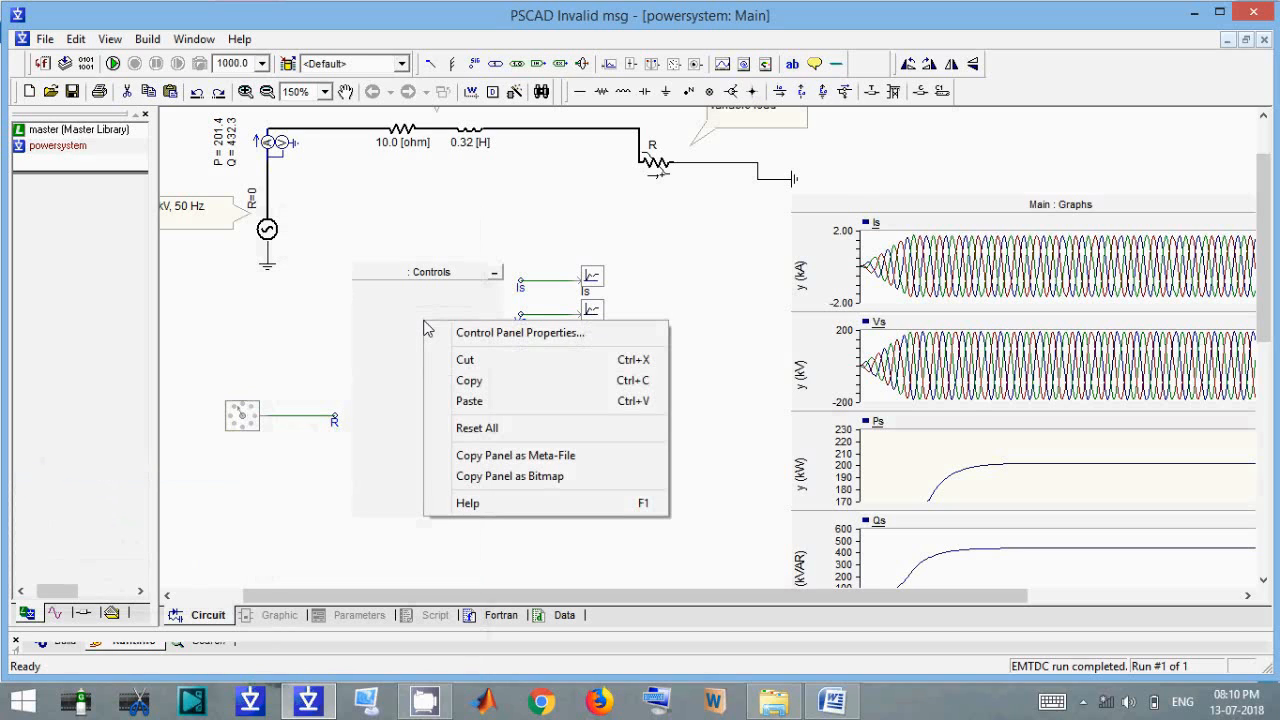
left_click(505, 400)
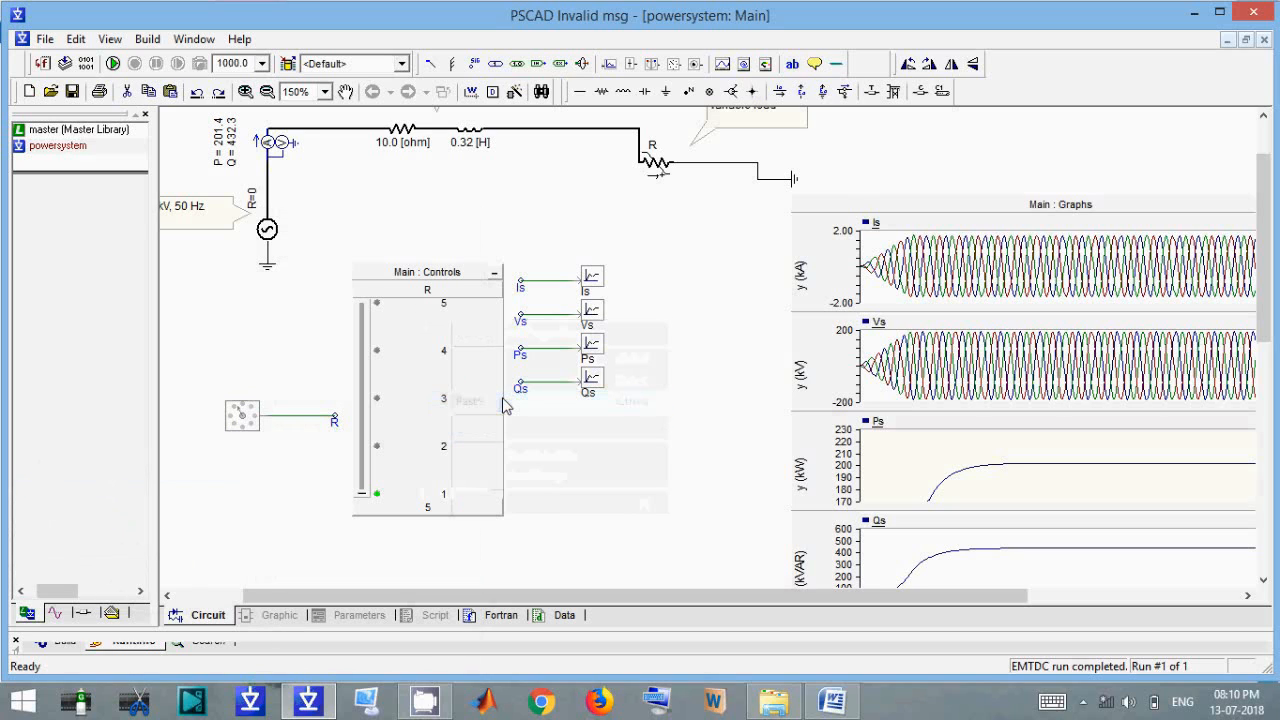
Keep the R rotary switch at position 1 and run the simulation.
left_click(377, 494)
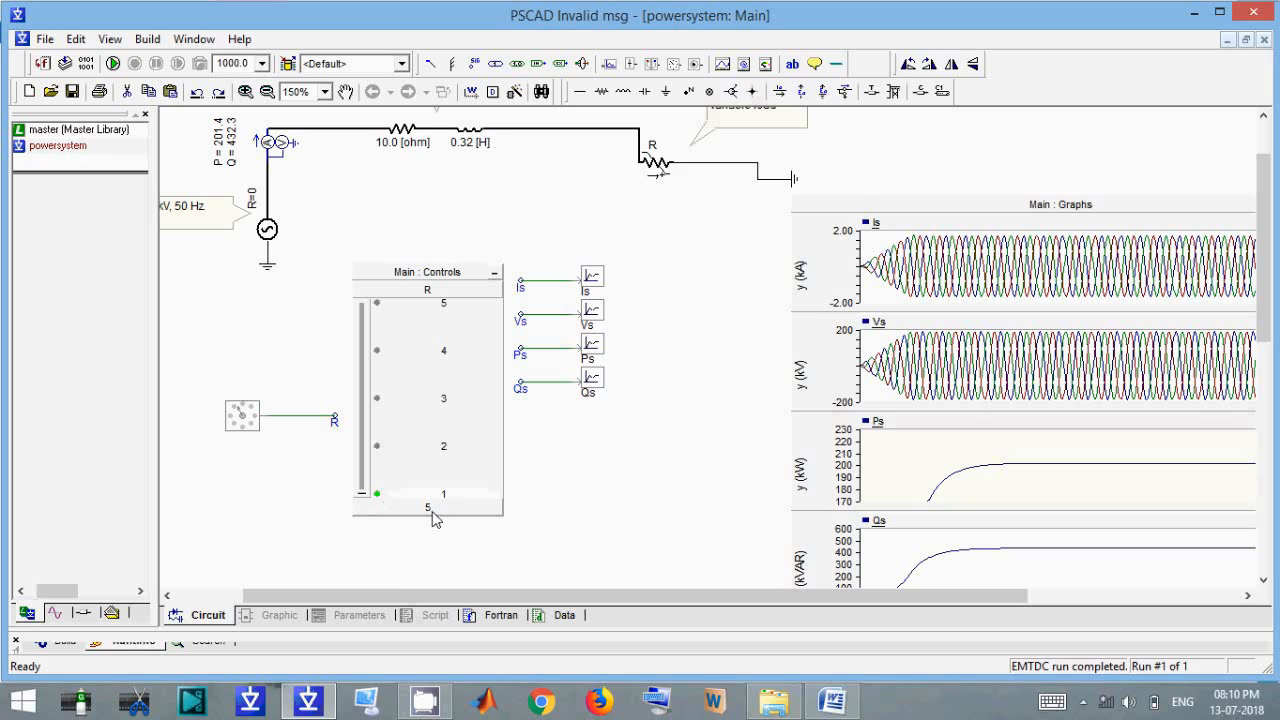
mouse_move(432, 516)
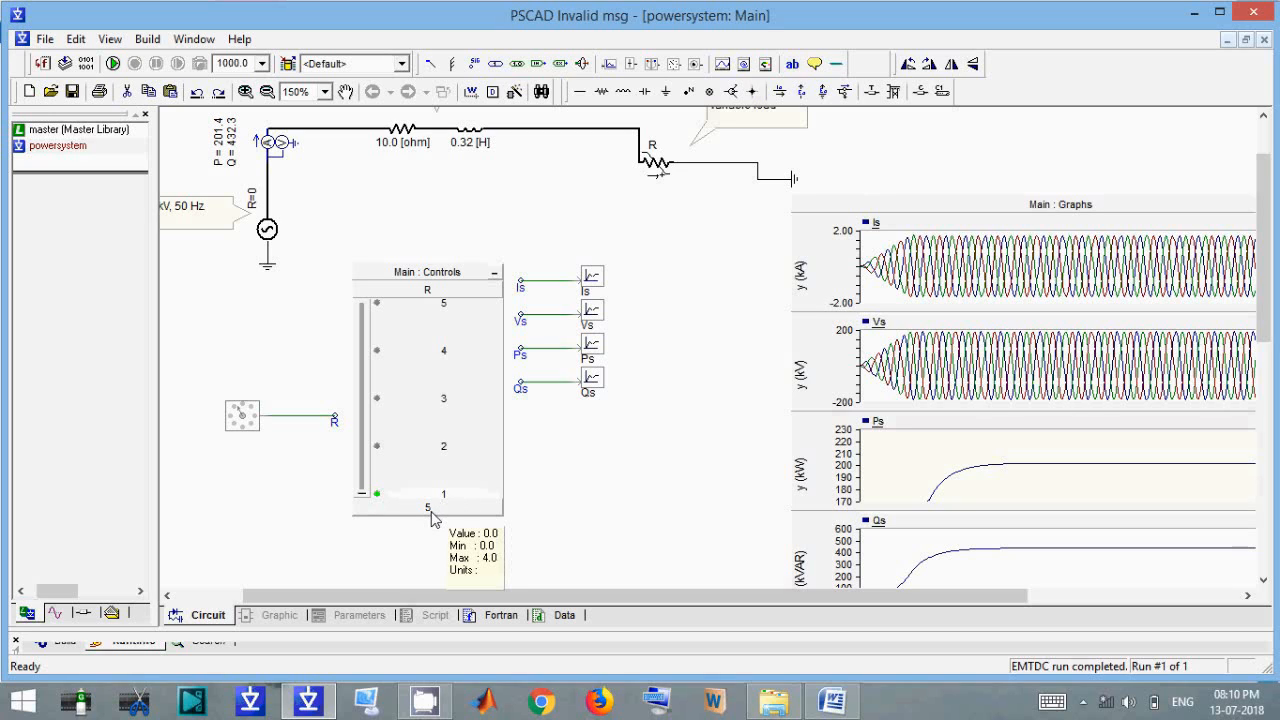
left_click(113, 63)
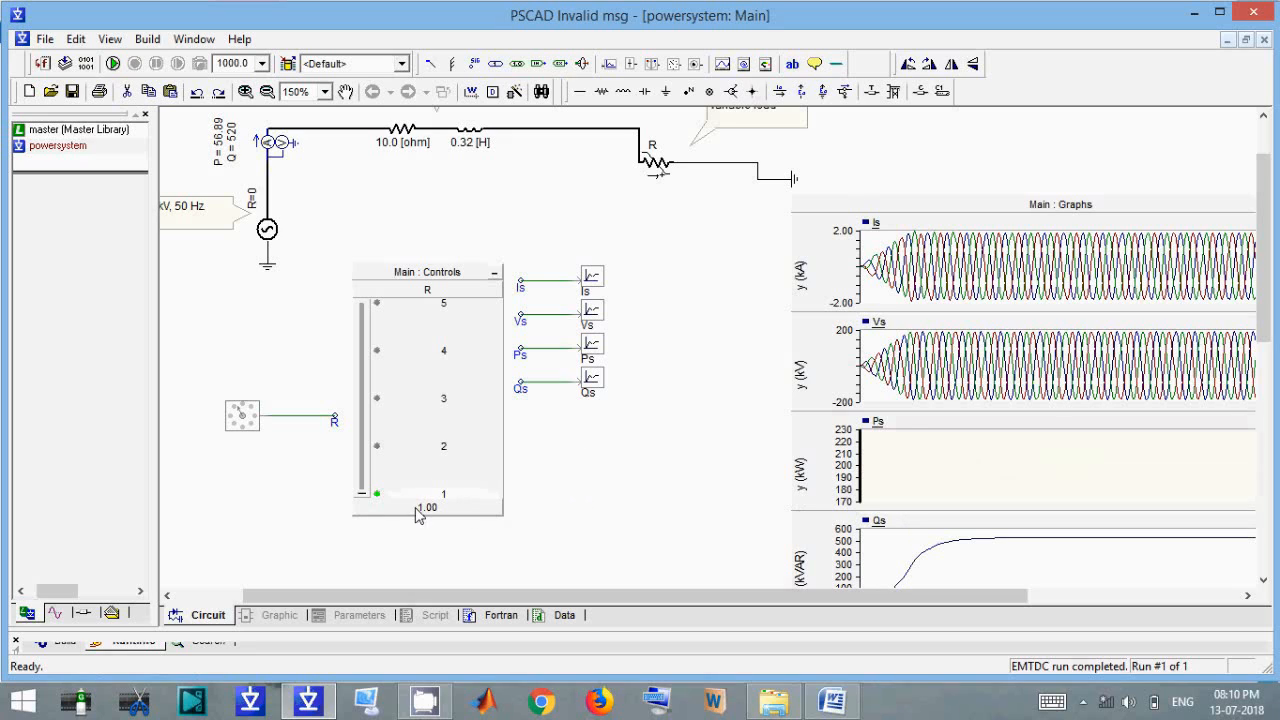
Set the R rotary switch to position 2 and run the simulation again.
left_click(362, 488)
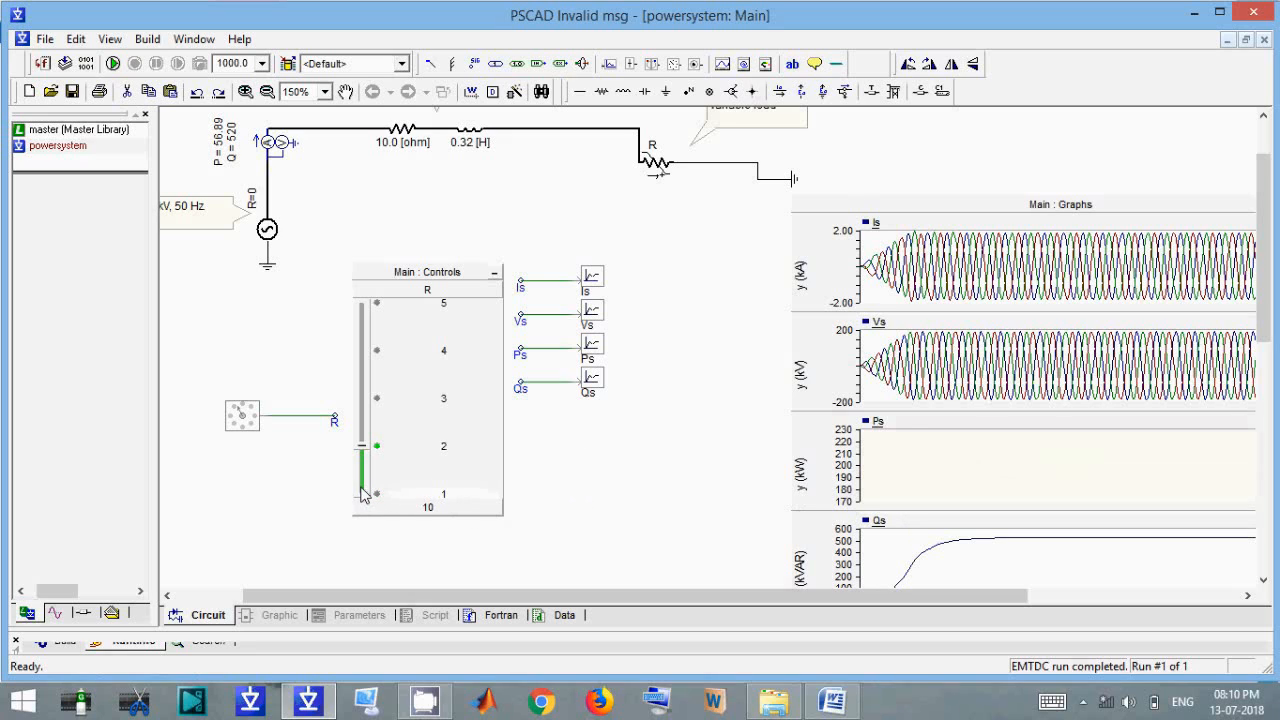
left_click(362, 488)
mouse_move(914, 488)
left_click_drag(361, 494, 370, 466)
left_click(113, 63)
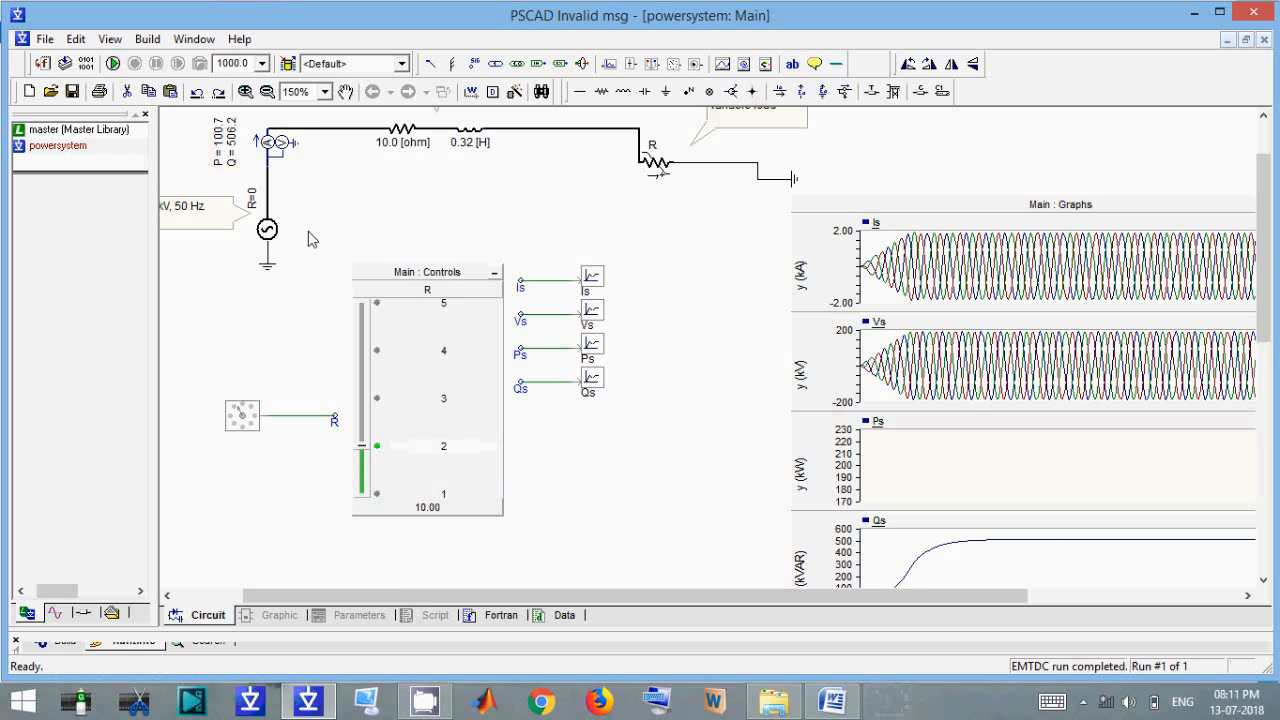
Set the R rotary switch to positions 3, 4 and 5 in turn, running the simulation at each one.
left_click(366, 399)
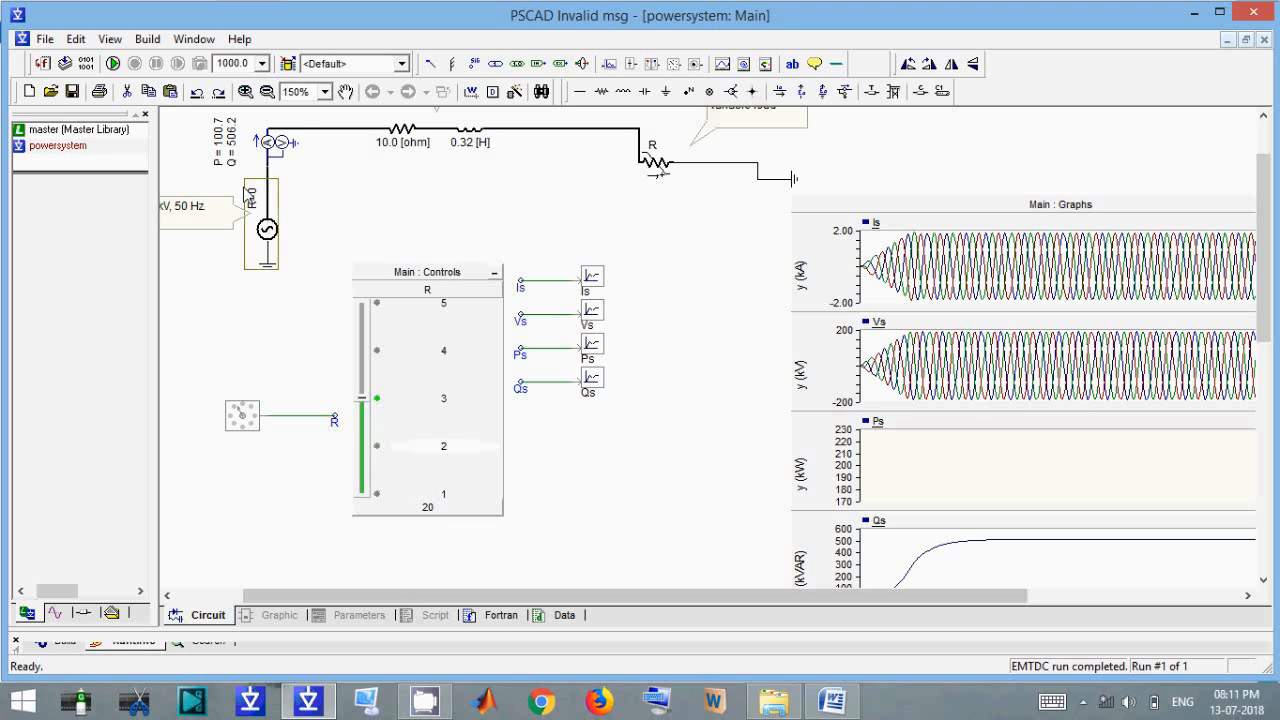
left_click(111, 64)
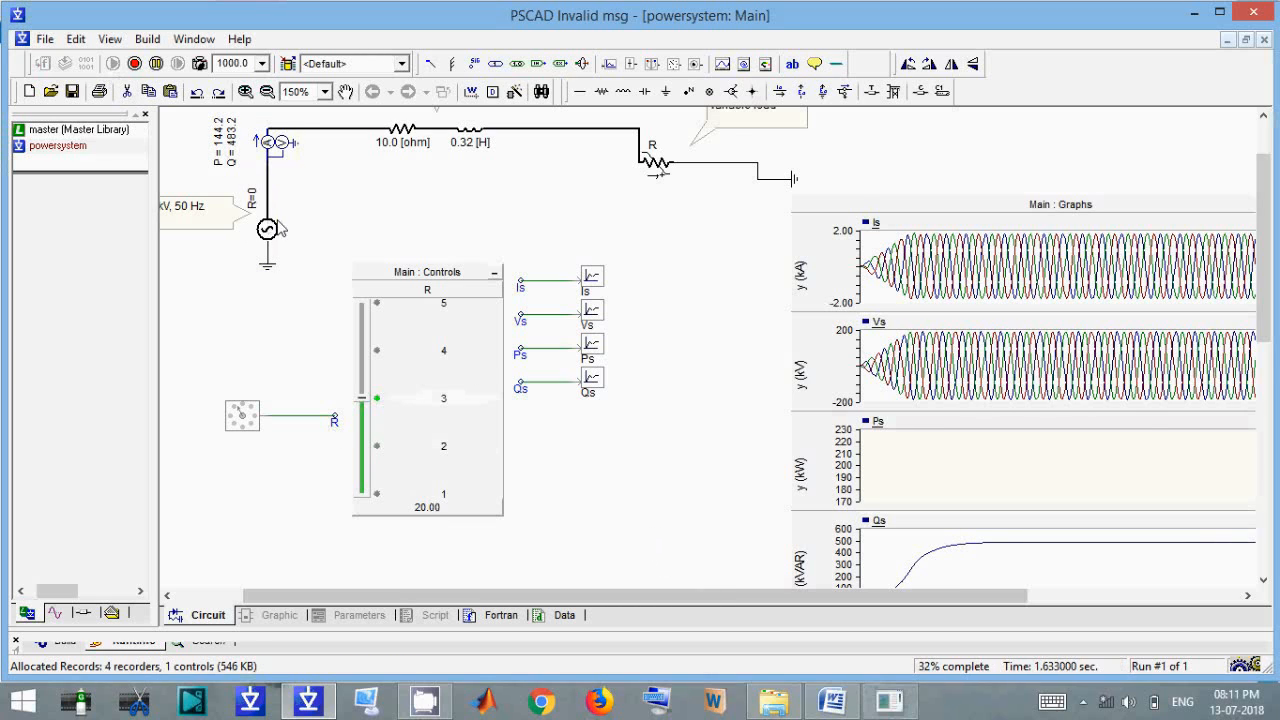
left_click(366, 360)
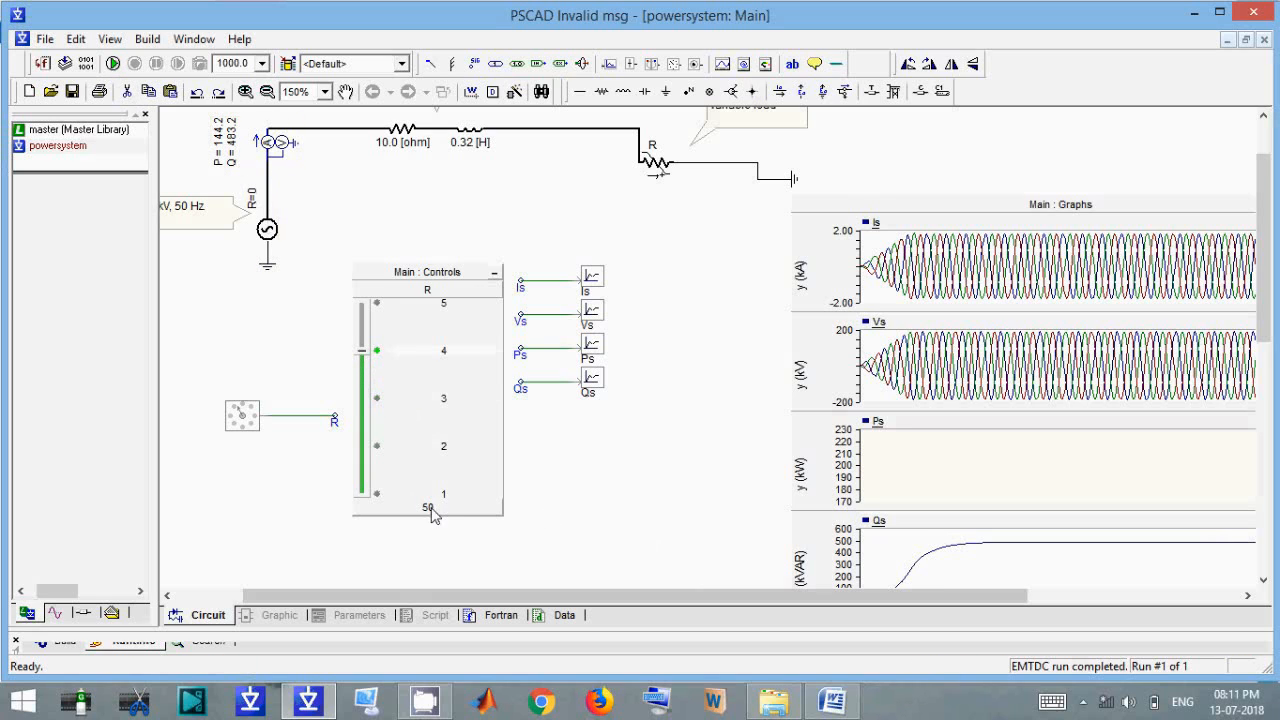
left_click(111, 64)
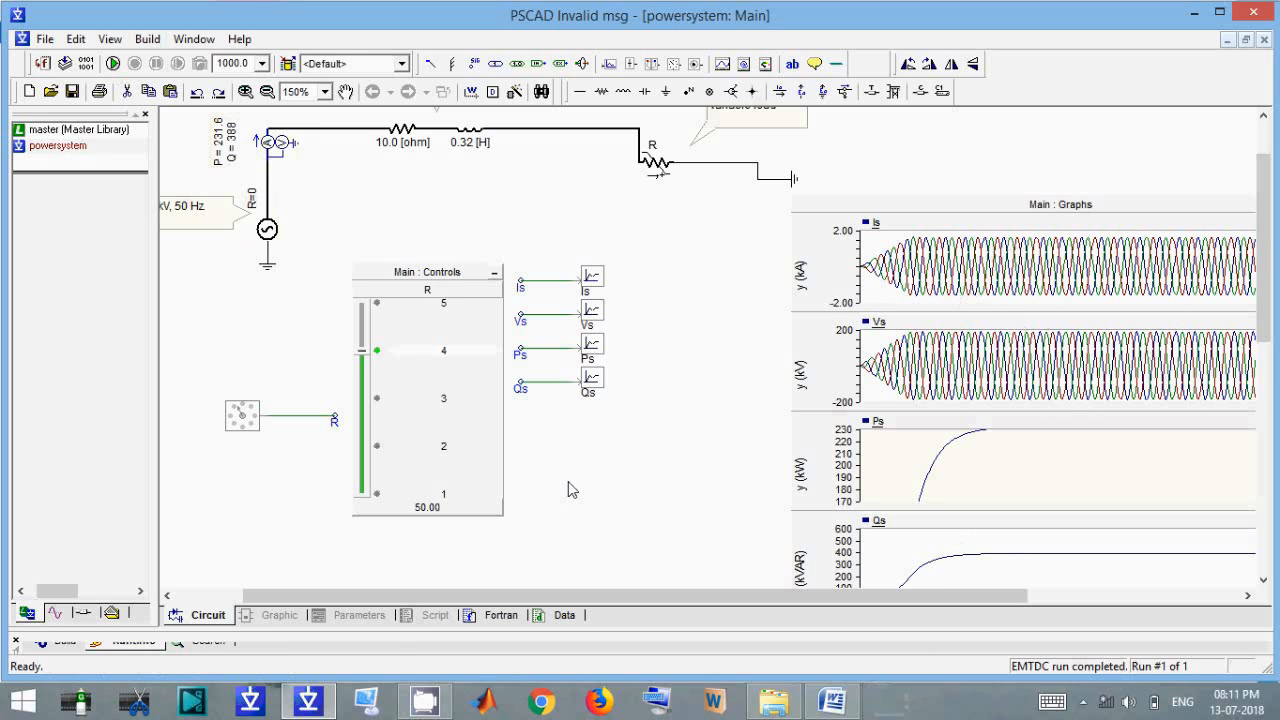
left_click(366, 312)
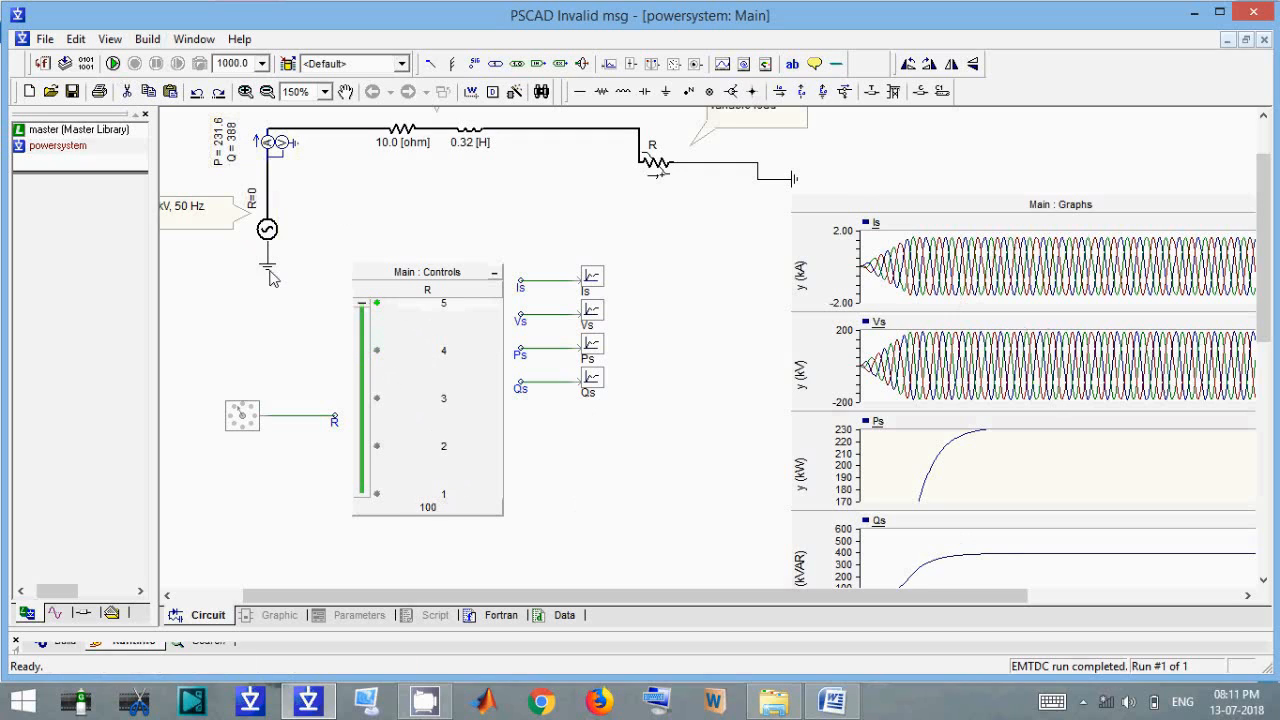
left_click(113, 63)
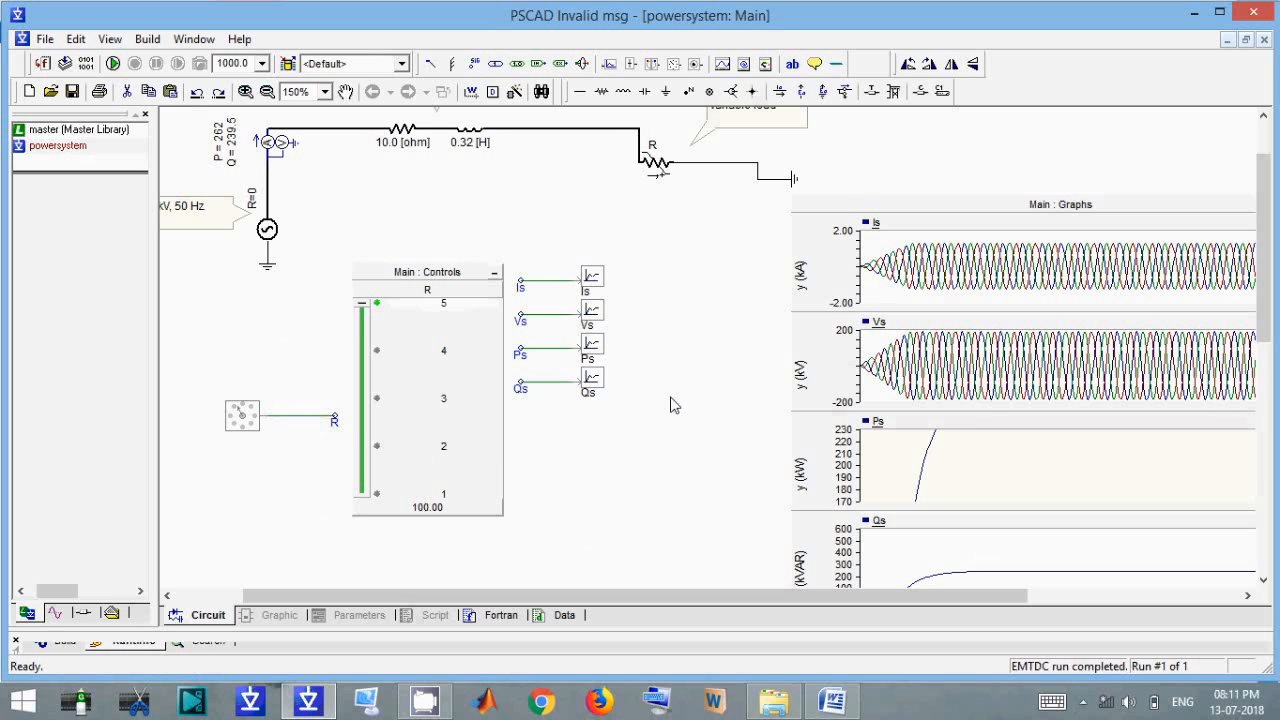
Switch to the tutorial outline in Word, check the meter item under section [1], and return to PSCAD.
left_click(829, 701)
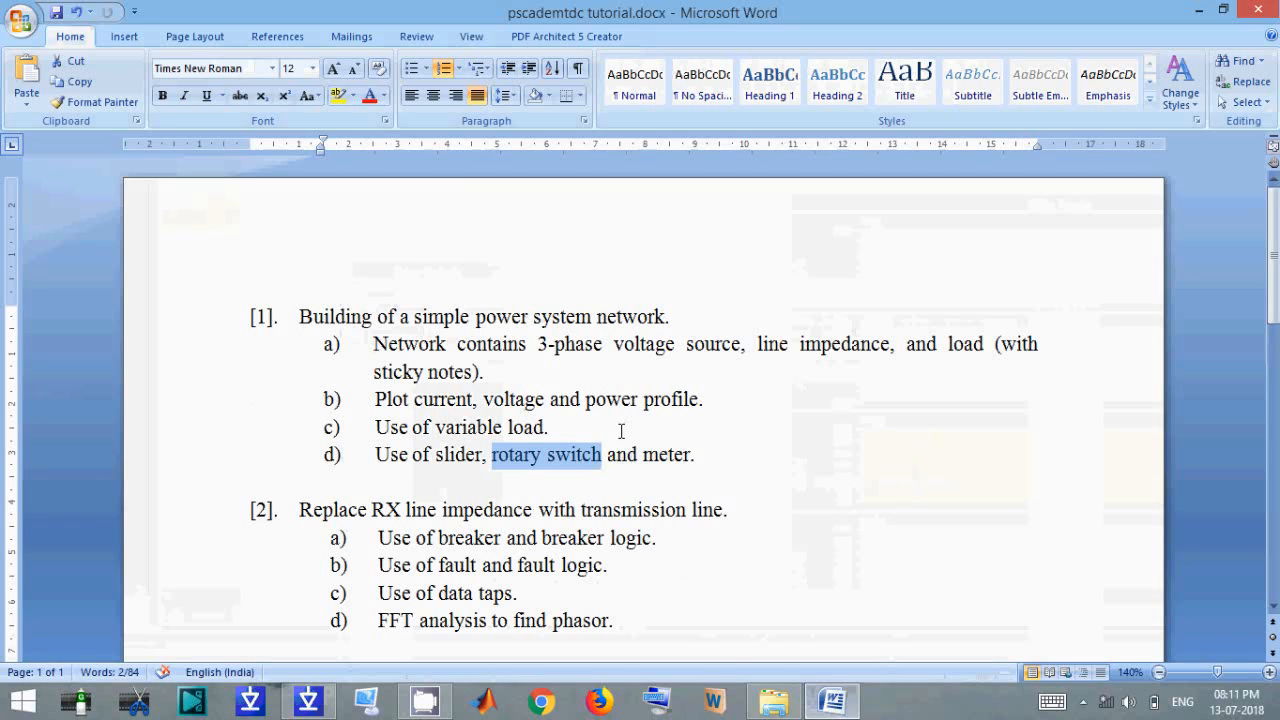
left_click_drag(690, 457, 658, 455)
left_click(838, 712)
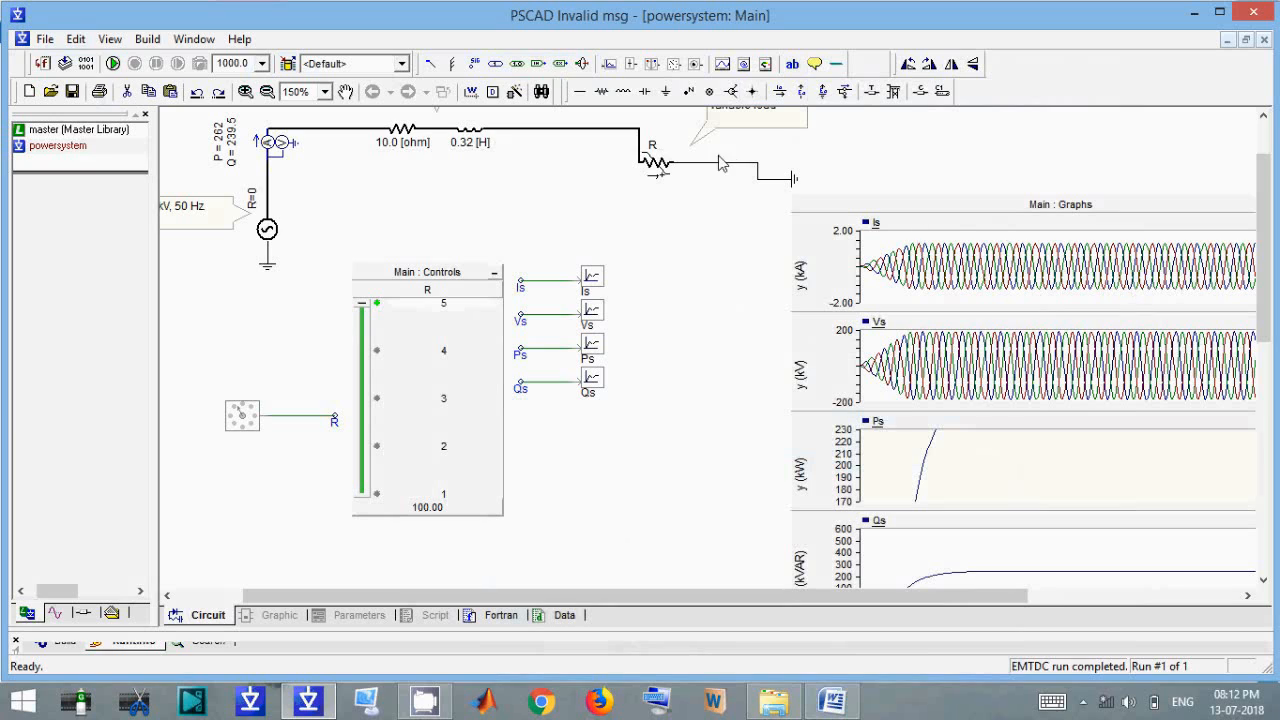
Place a new control panel between the output channels and the graphs, and paste the Is channel into it as a meter.
left_click(765, 67)
right_click(591, 281)
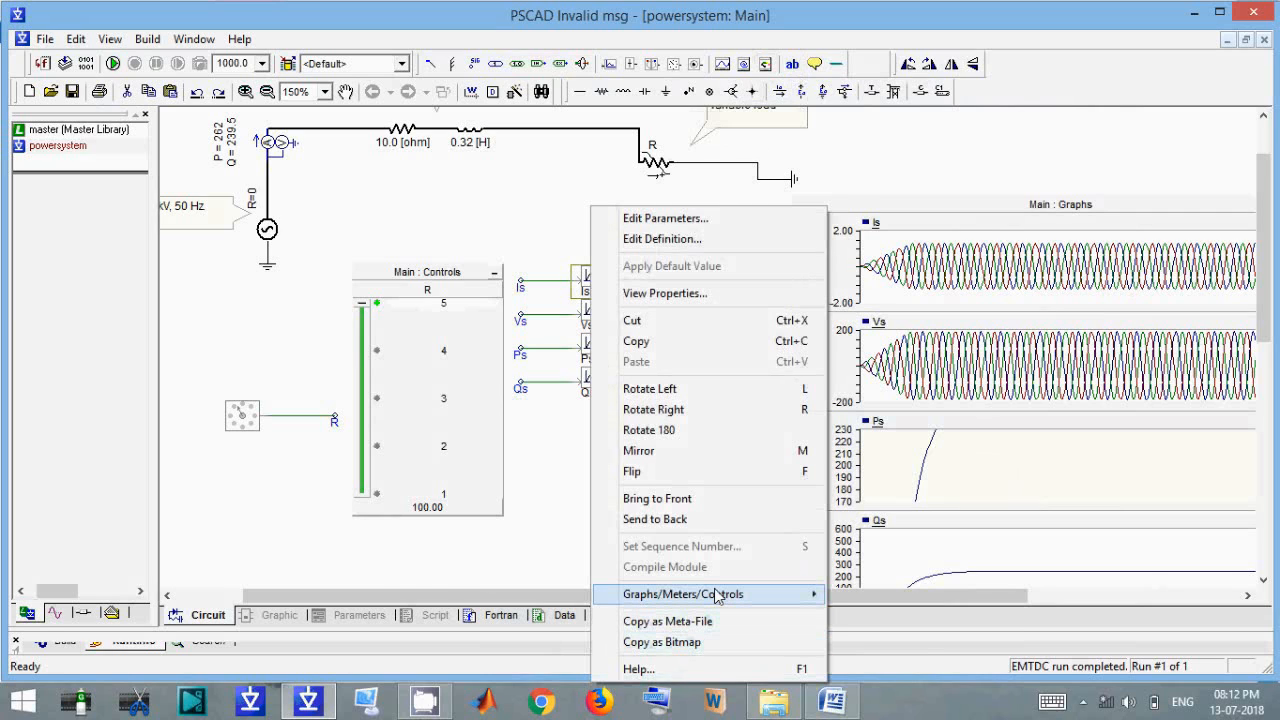
mouse_move(717, 597)
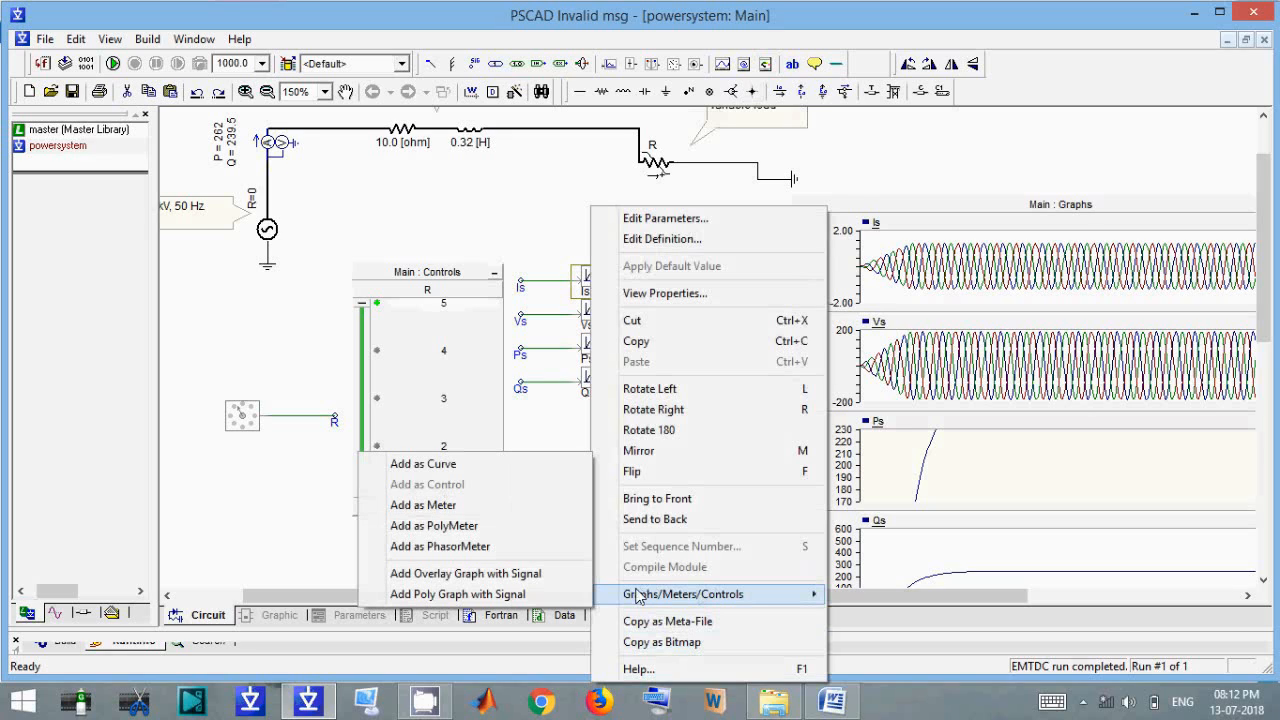
left_click(463, 510)
right_click(700, 279)
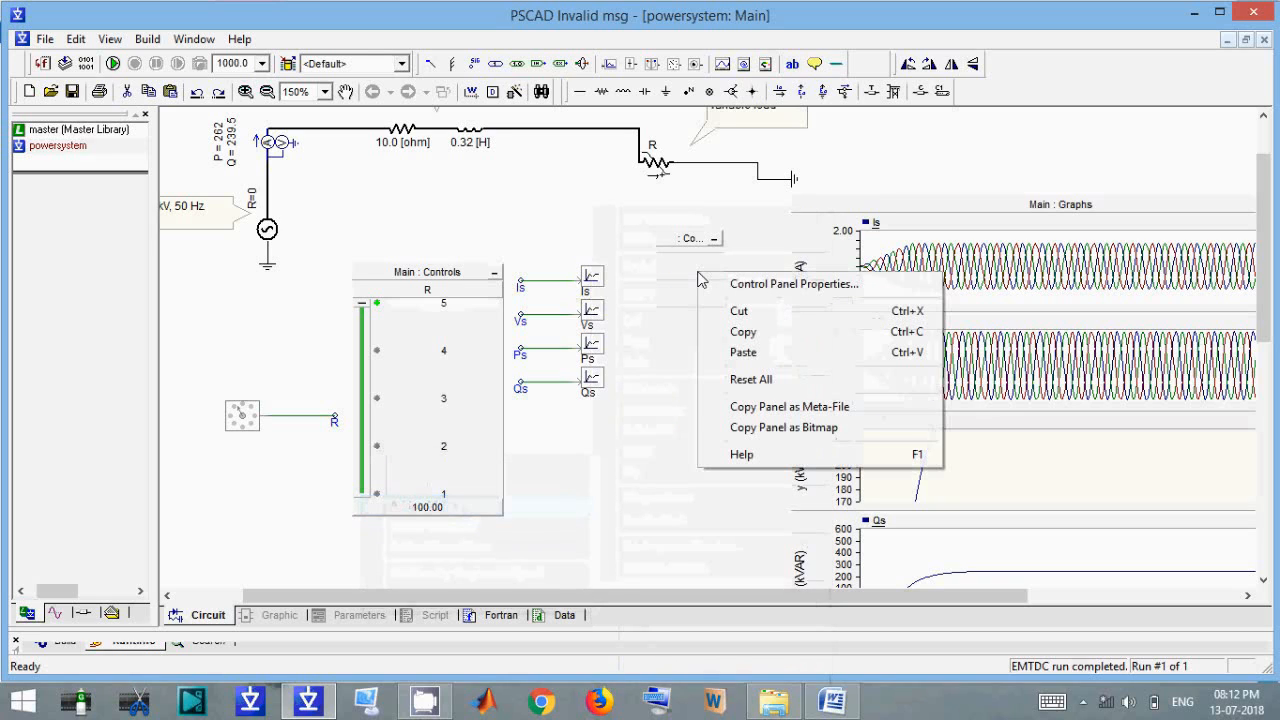
left_click(735, 355)
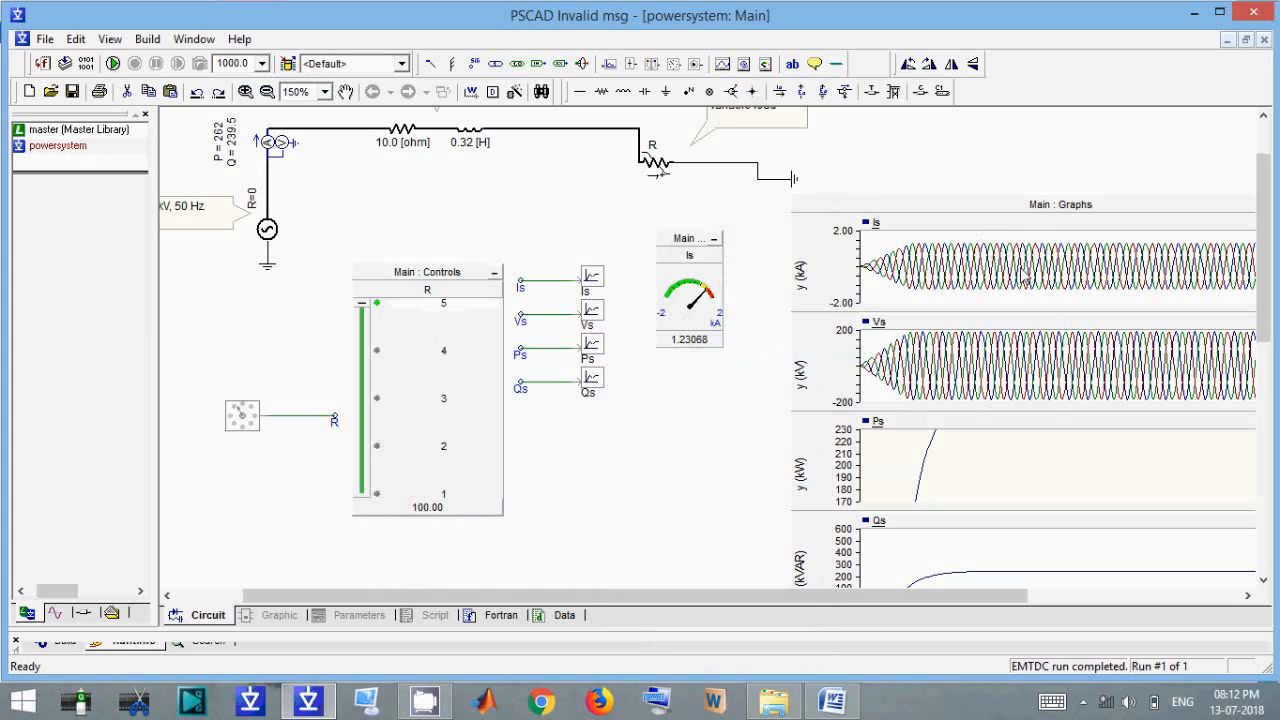
Zoom in repeatedly on the waveform peaks in the Is graph to examine the peak current.
left_click_drag(974, 236, 1191, 262)
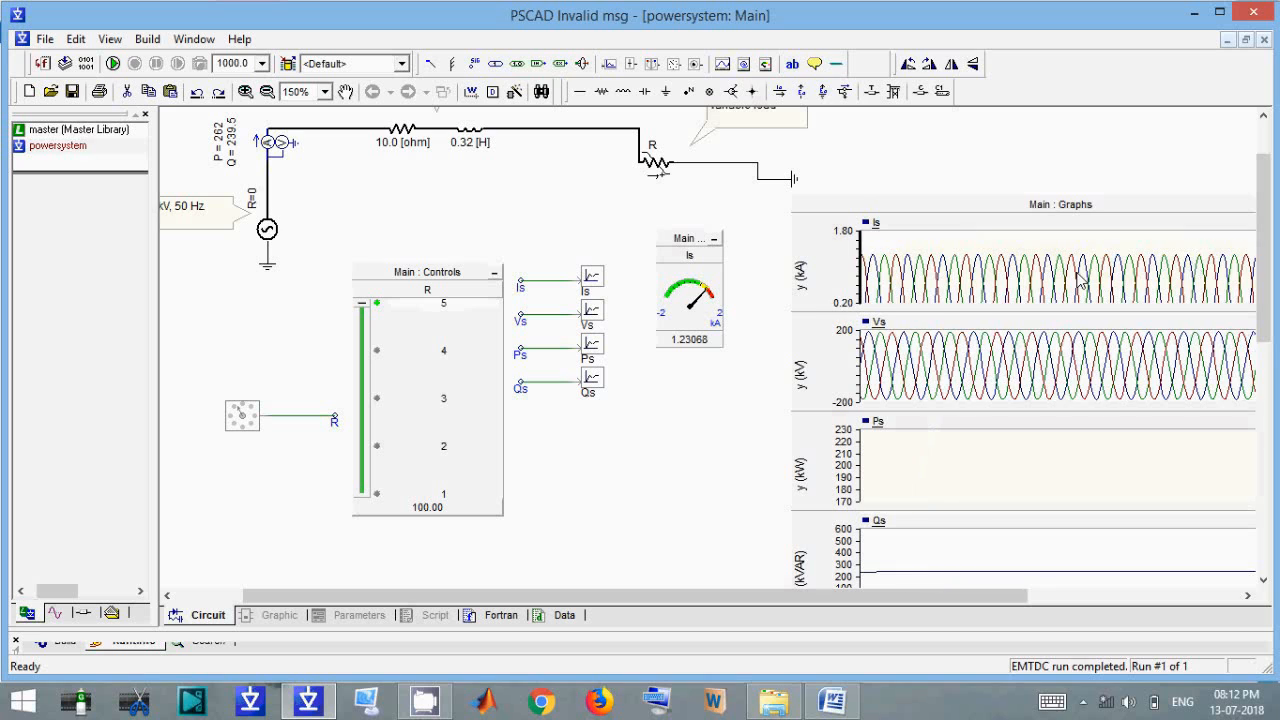
left_click_drag(877, 247, 1198, 290)
left_click_drag(875, 248, 1201, 292)
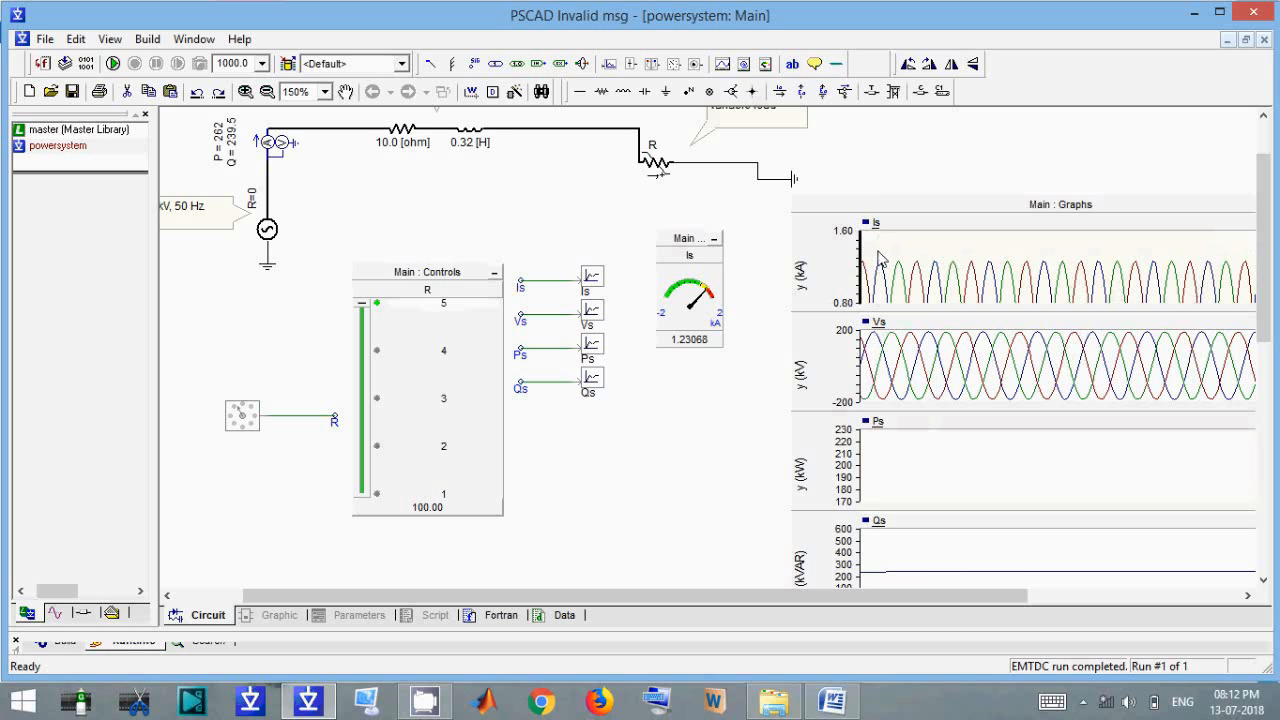
left_click_drag(879, 258, 1242, 290)
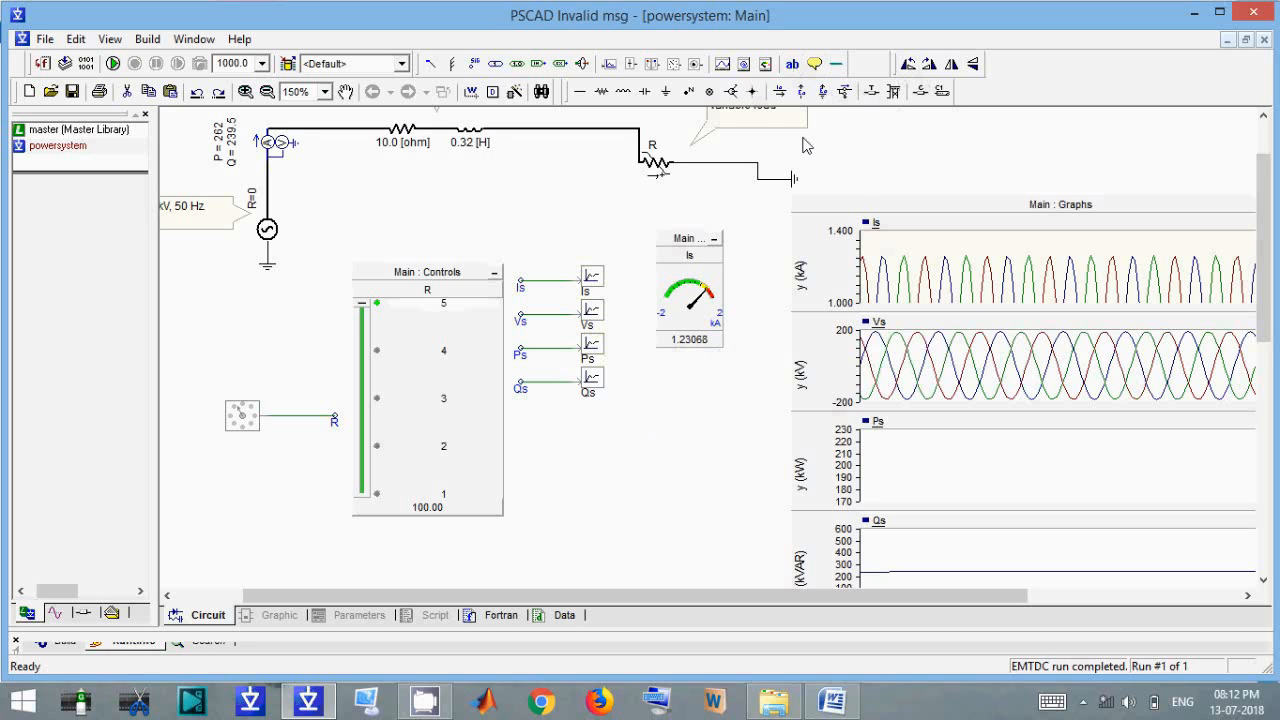
Place another control panel below the Is meter and paste the Ps channel into it as a meter.
left_click(768, 67)
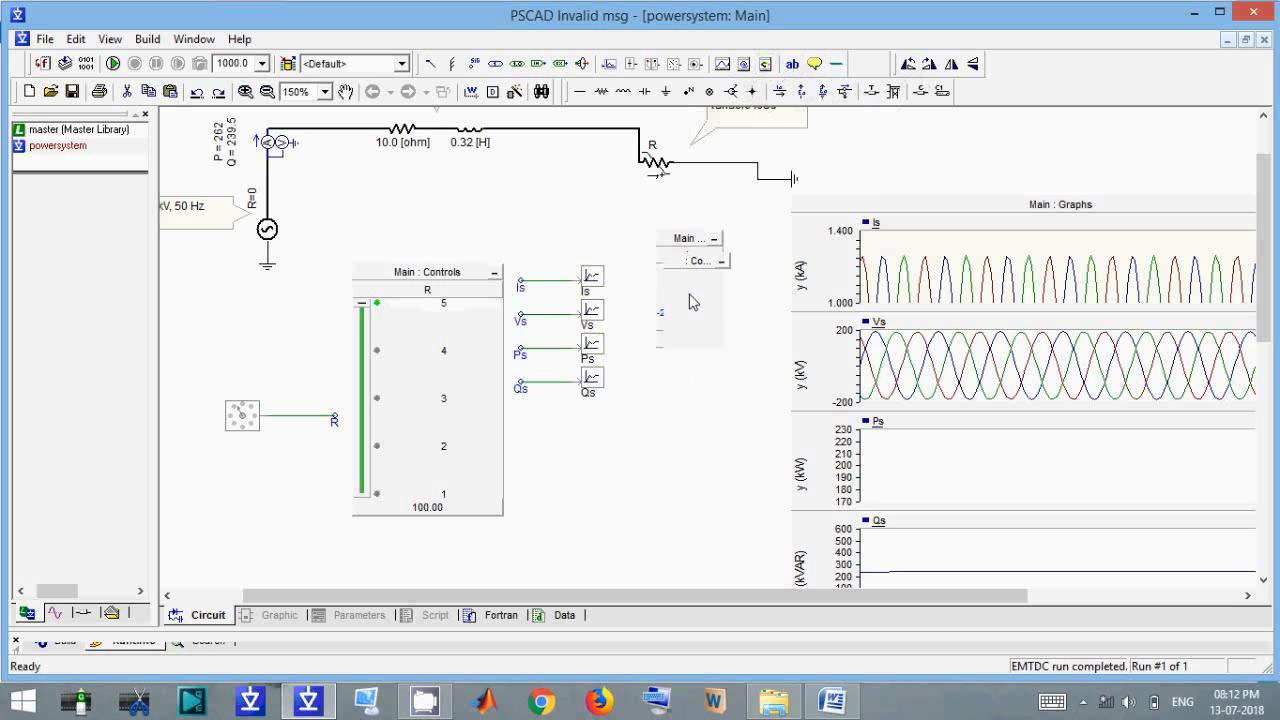
left_click(693, 302)
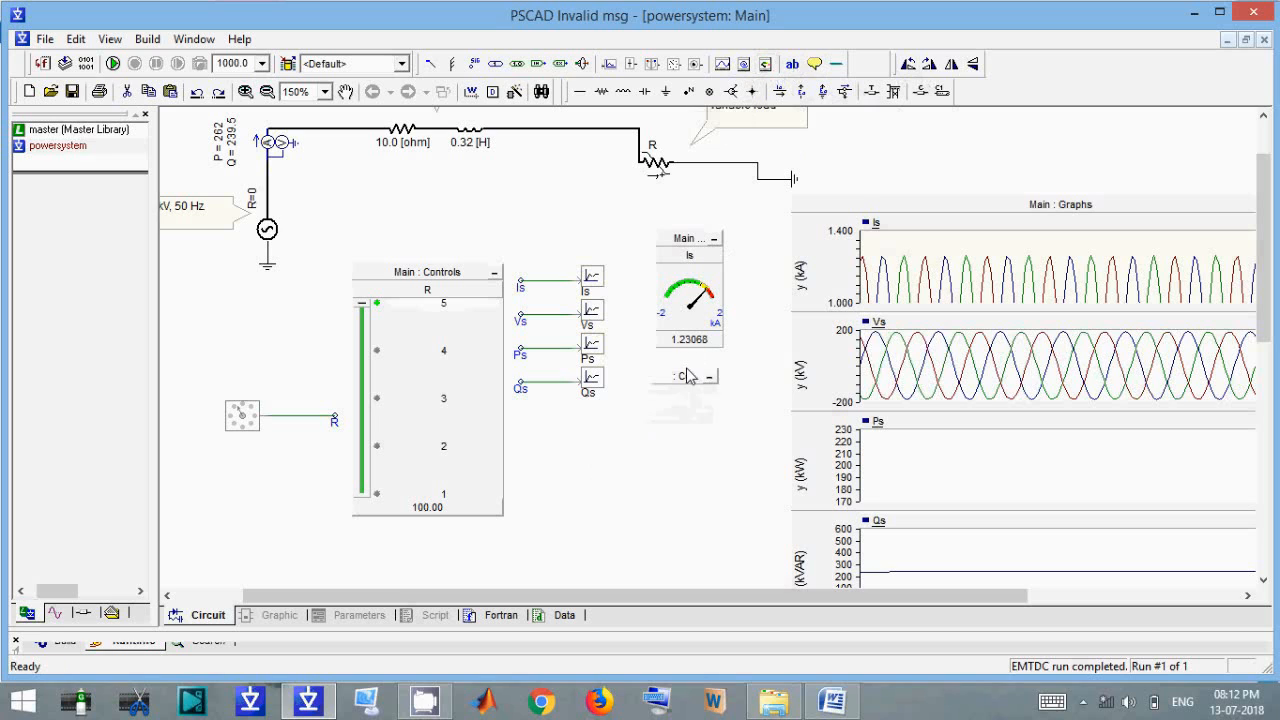
right_click(598, 346)
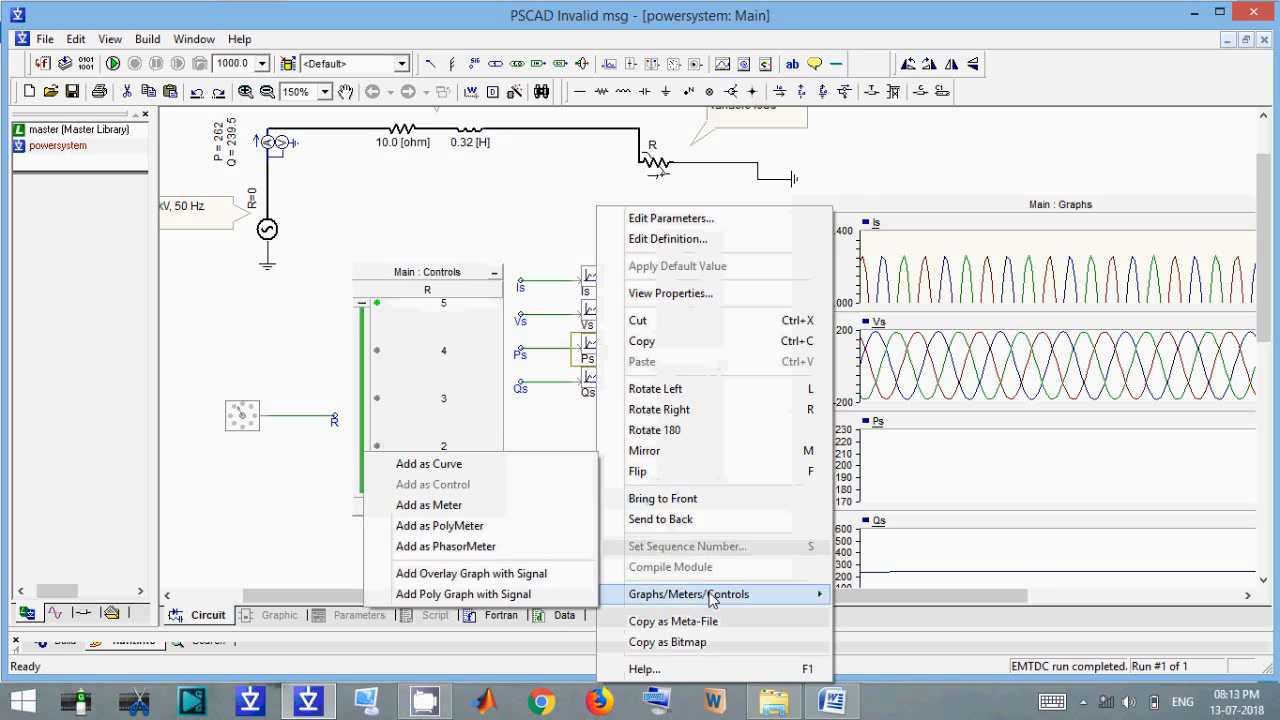
left_click(468, 507)
right_click(689, 432)
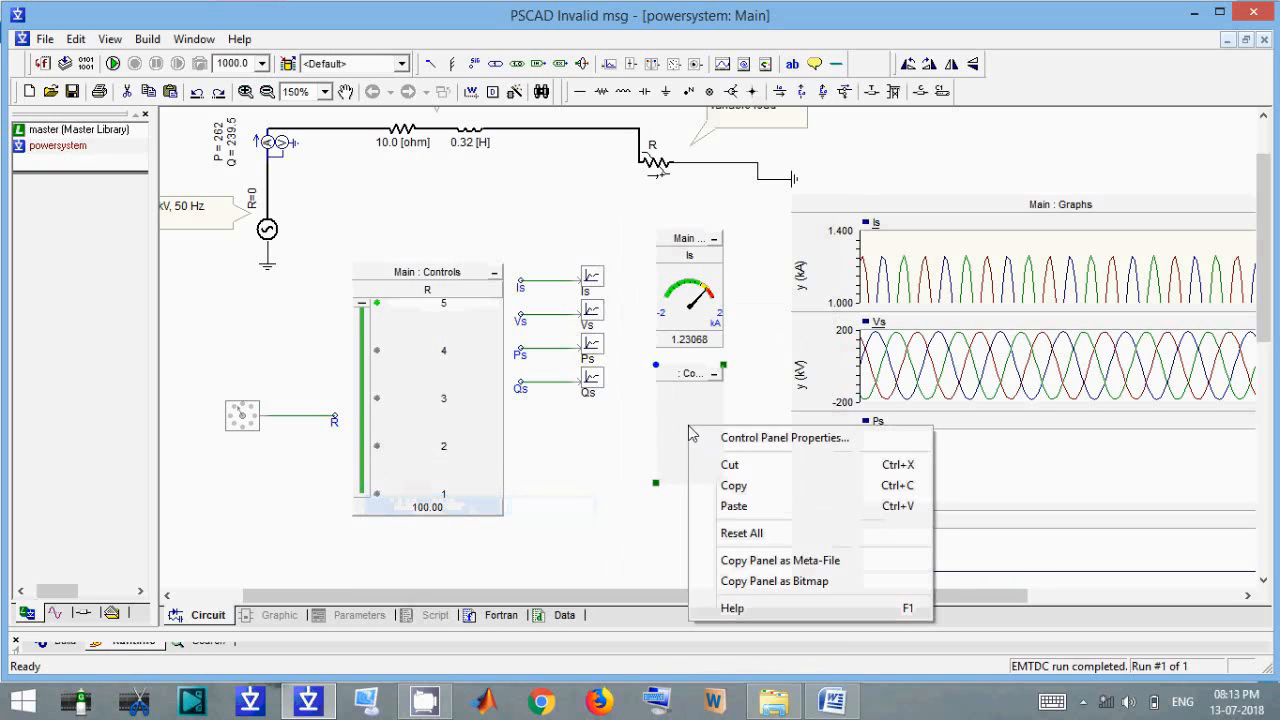
left_click(733, 505)
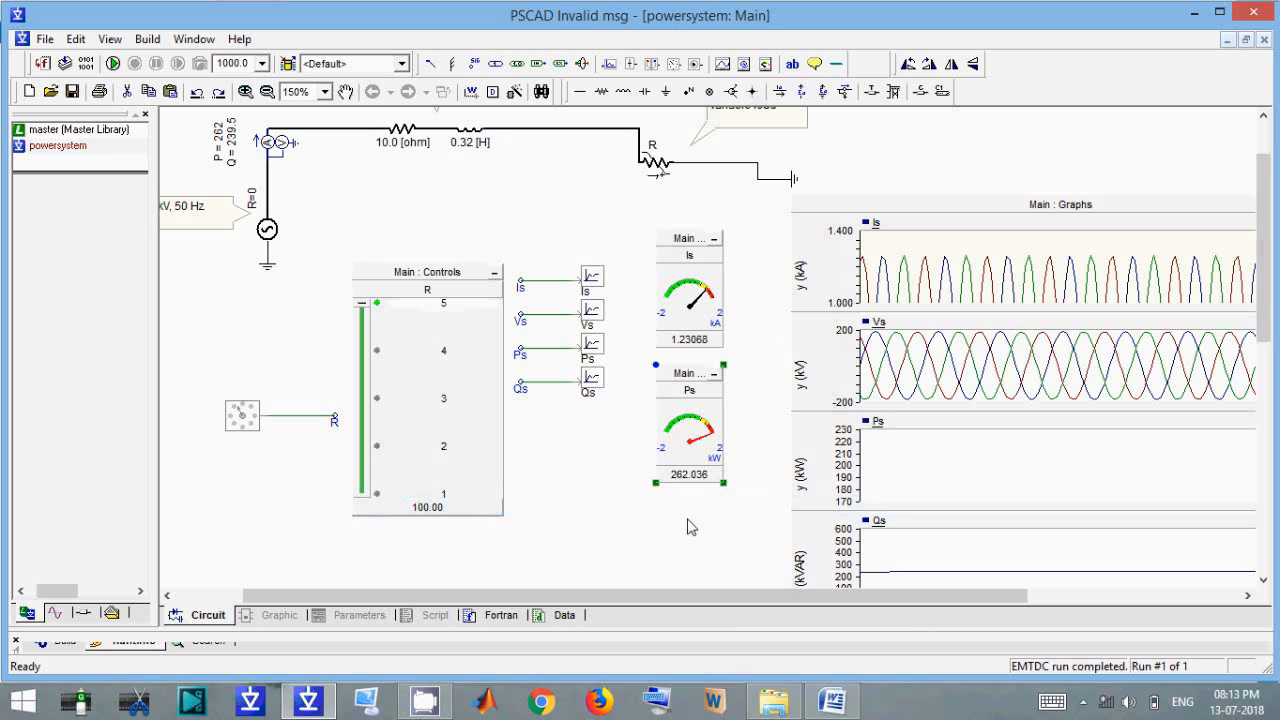
Zoom the Ps graph to its full extents and run the simulation with both meters in place.
left_click(690, 526)
left_click(1034, 480)
key("e")
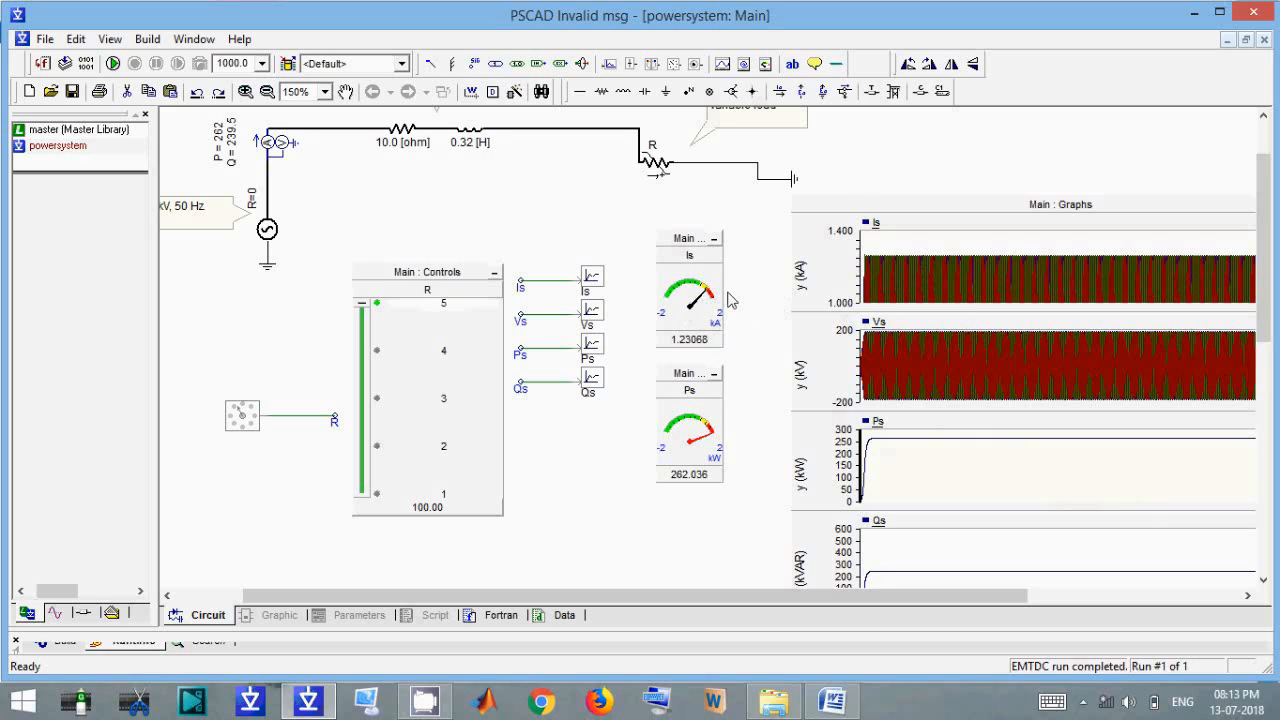
left_click(113, 63)
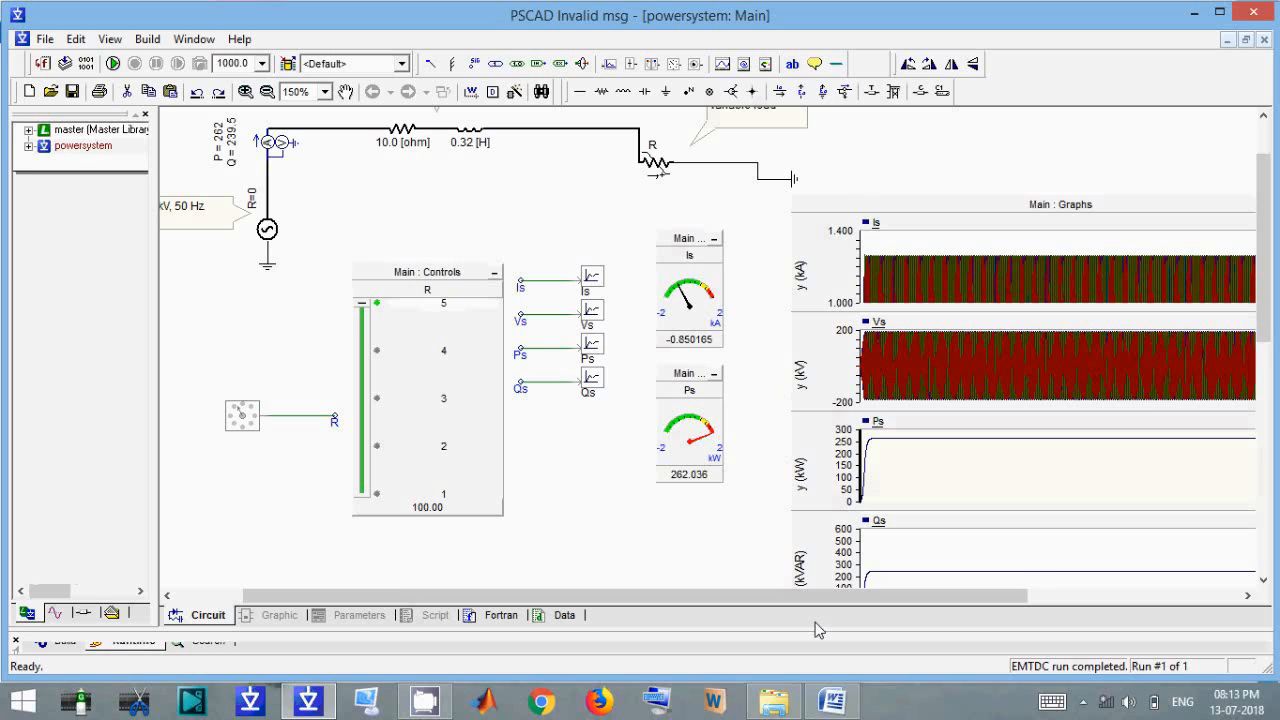
Switch to the tutorial outline in Word, review the network, plotting, variable load and control items of section [1], and return to PSCAD.
left_click(832, 700)
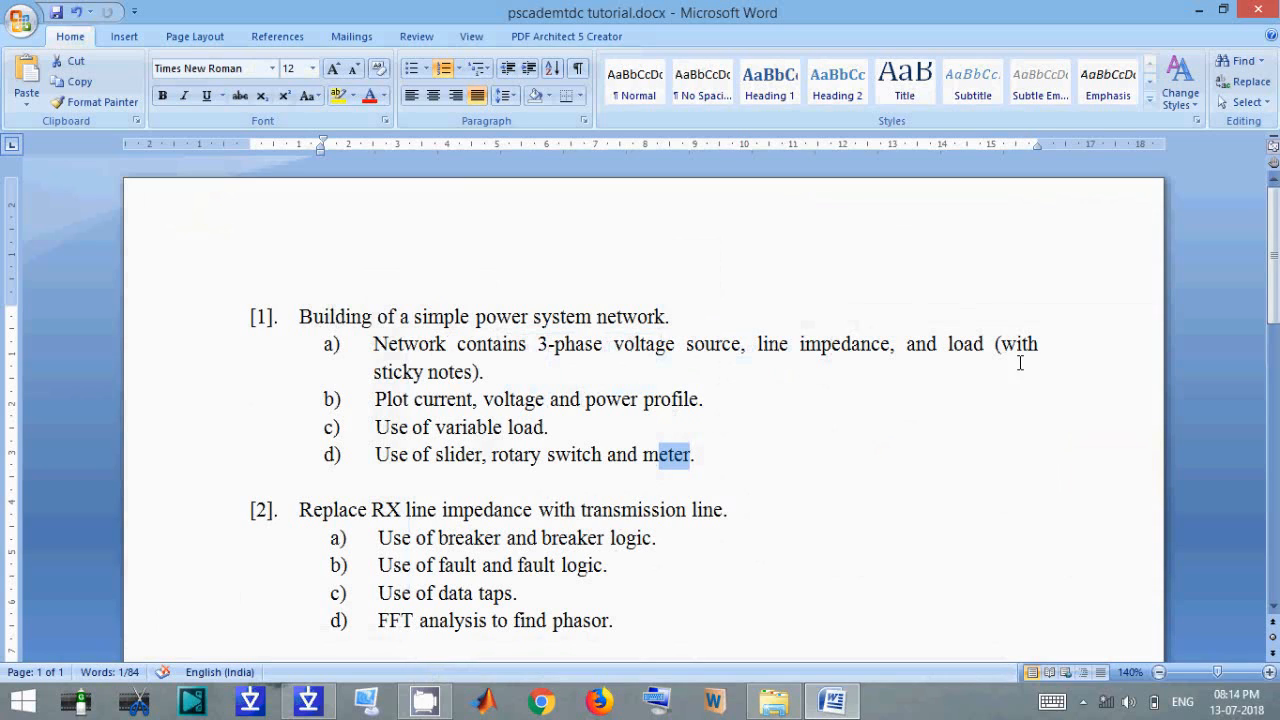
left_click_drag(1000, 344, 1089, 360)
left_click(494, 427)
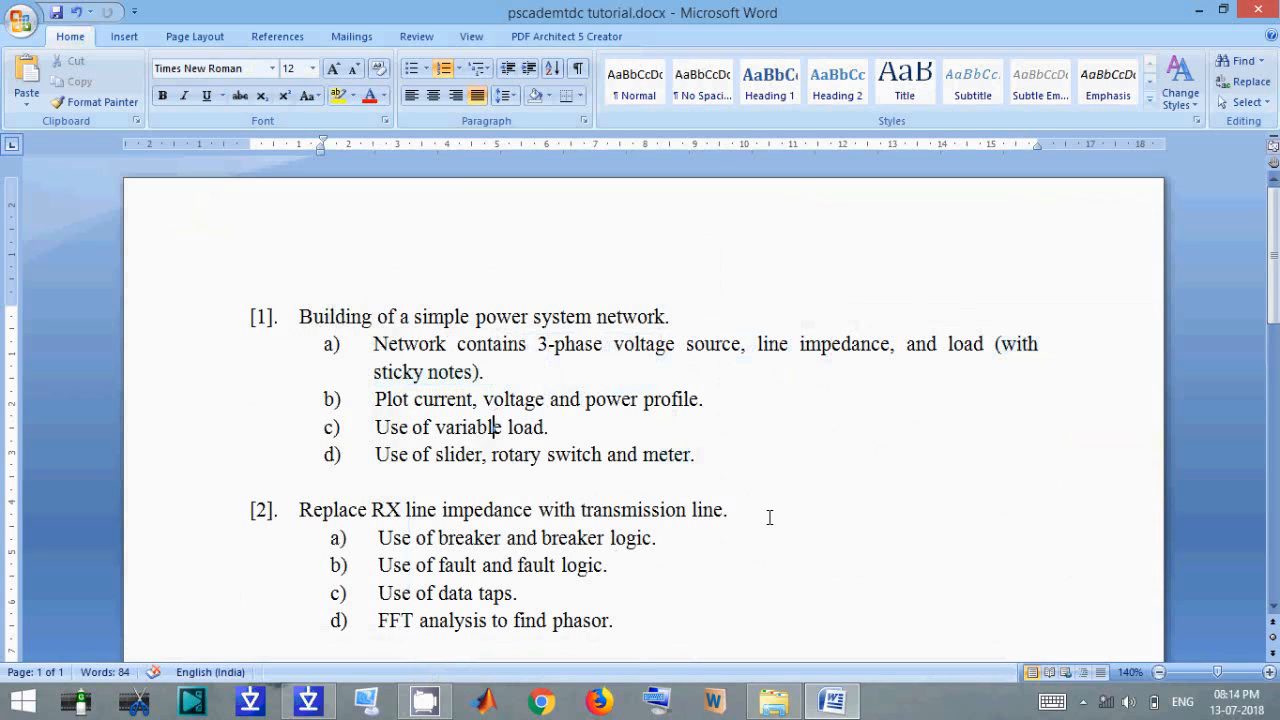
left_click_drag(391, 401, 409, 400)
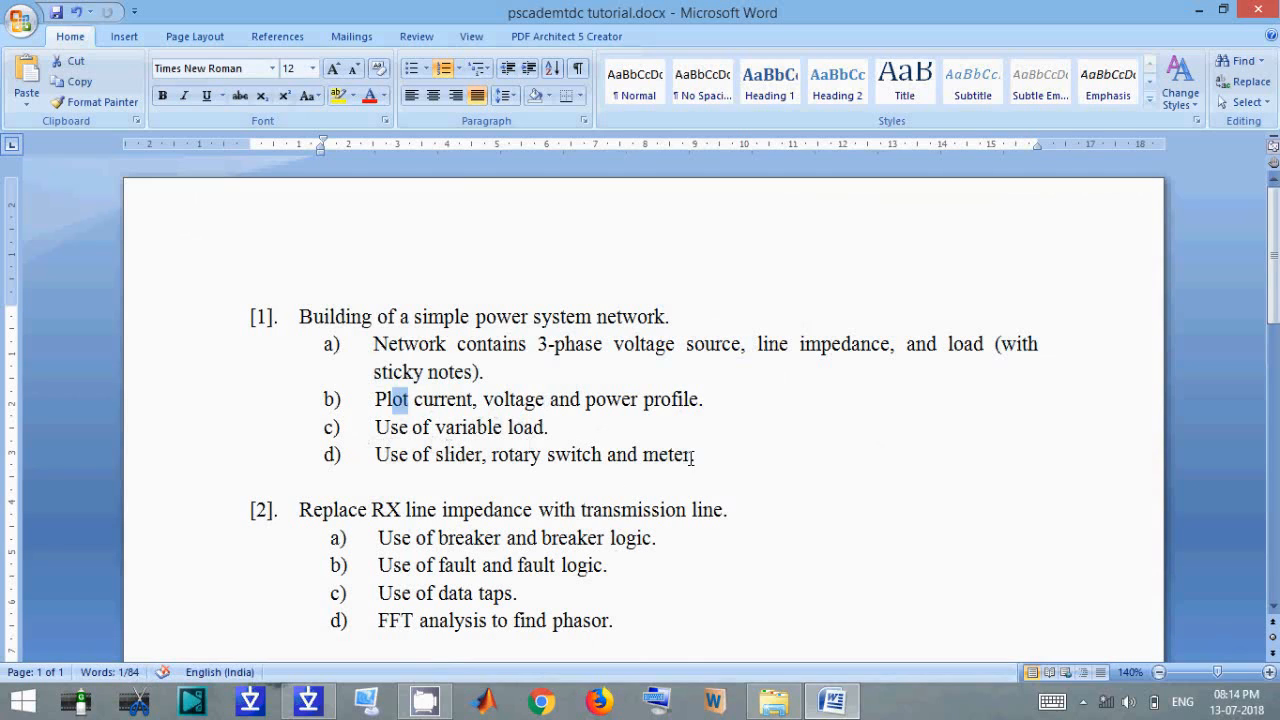
left_click(308, 700)
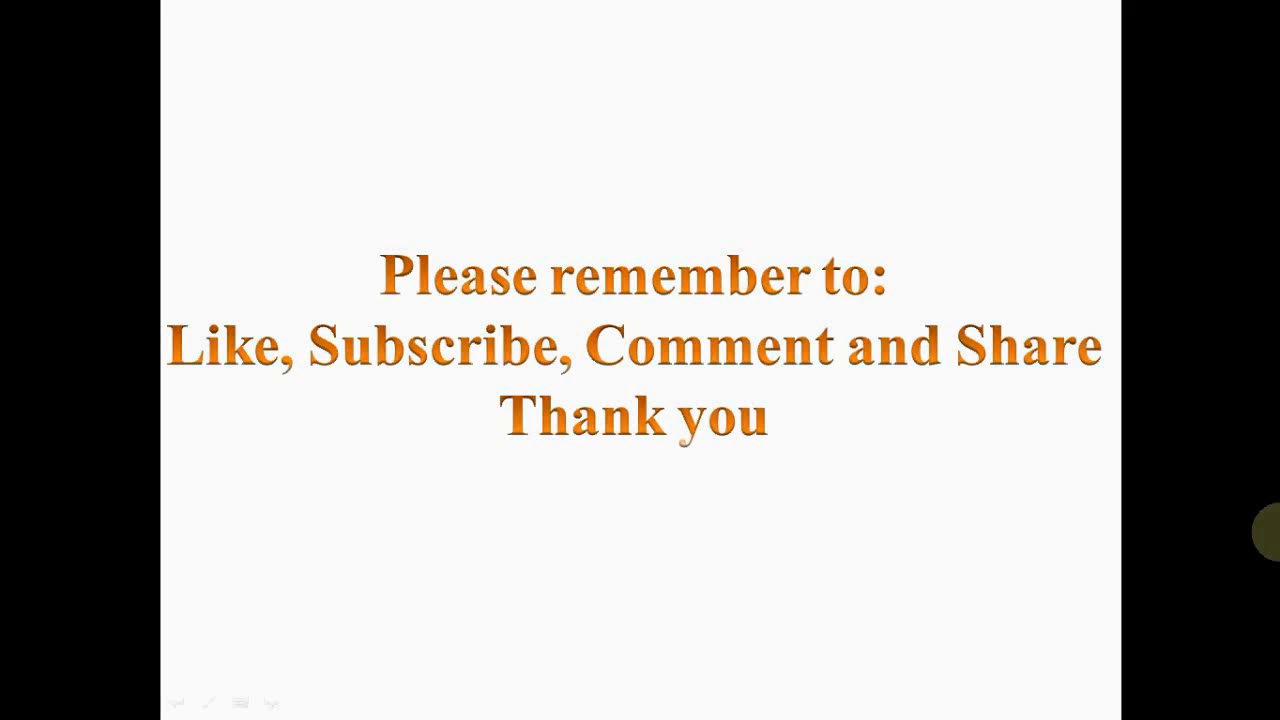